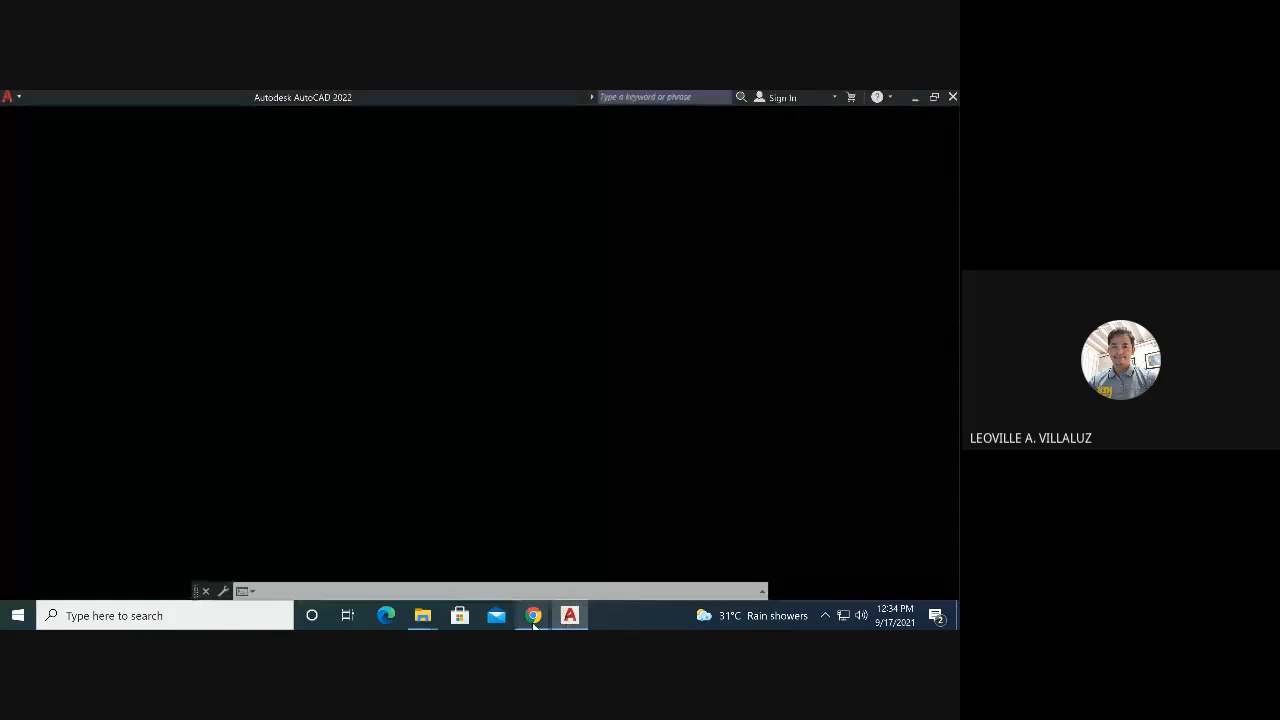
Open the page setup of Layout1 for modification and assign Microsoft XPS Document Writer as its plotter
mouse_move(533, 622)
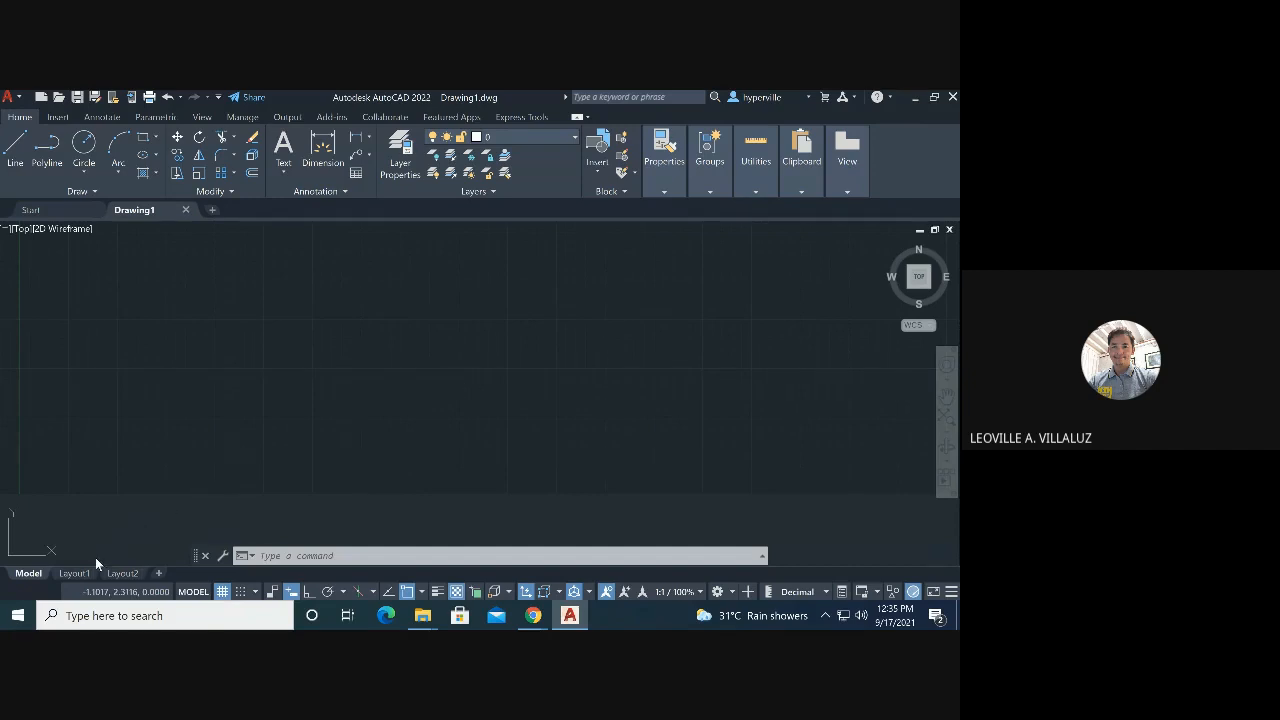
click(74, 573)
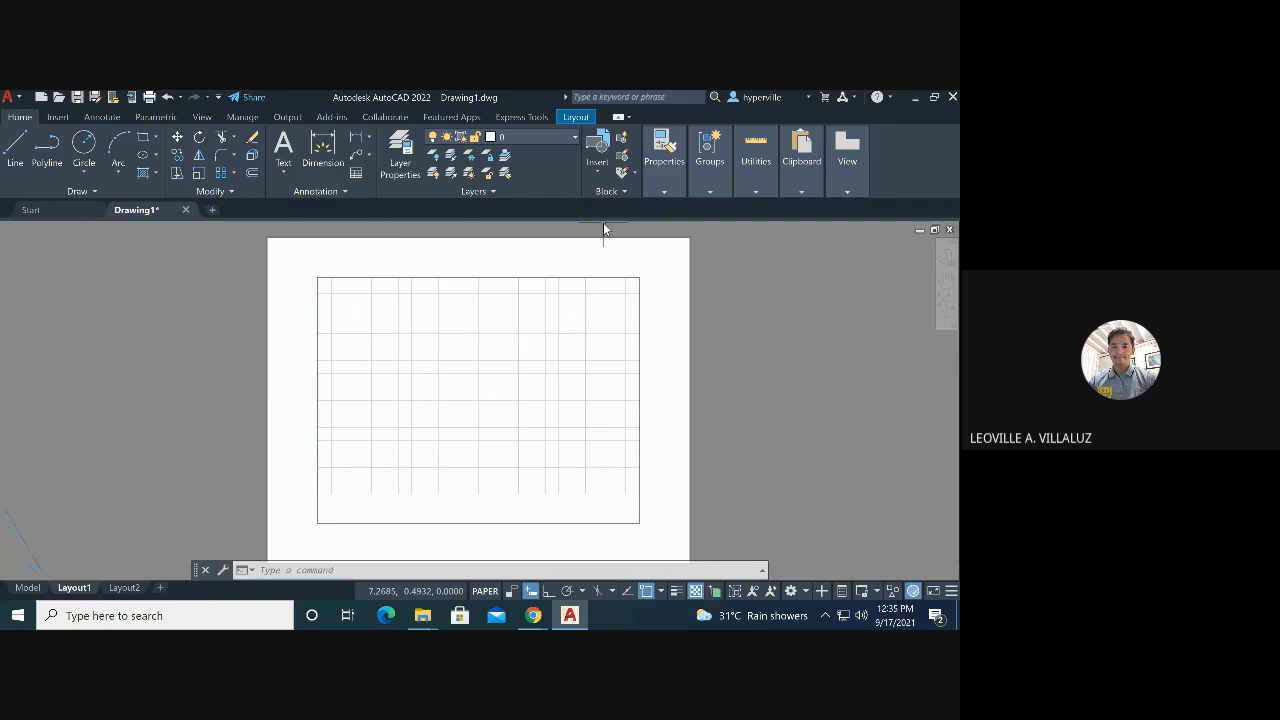
click(16, 102)
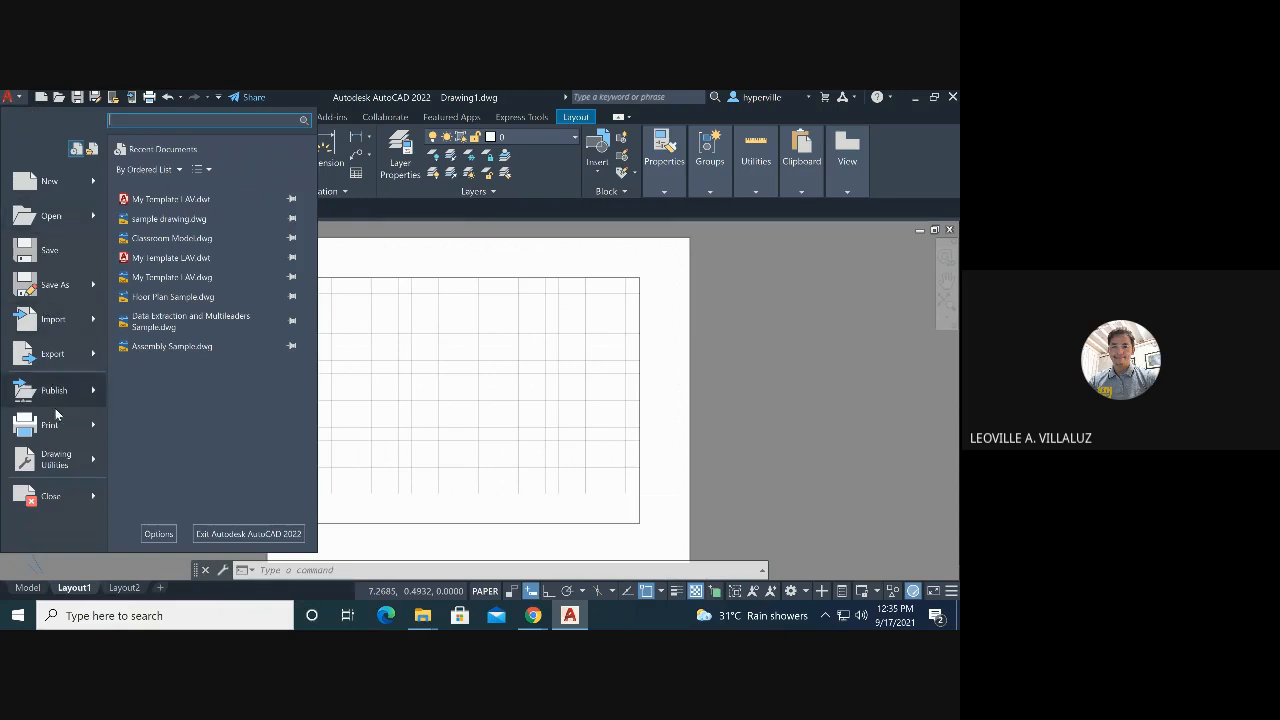
mouse_move(70, 424)
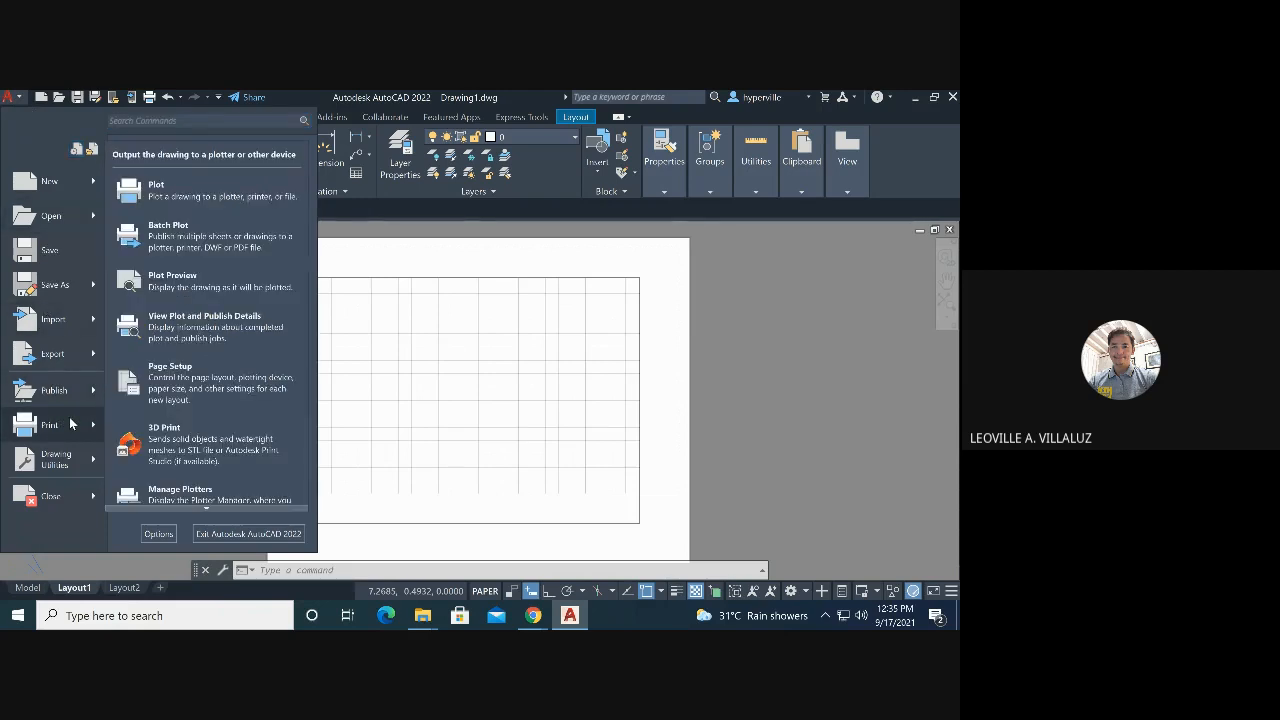
click(208, 392)
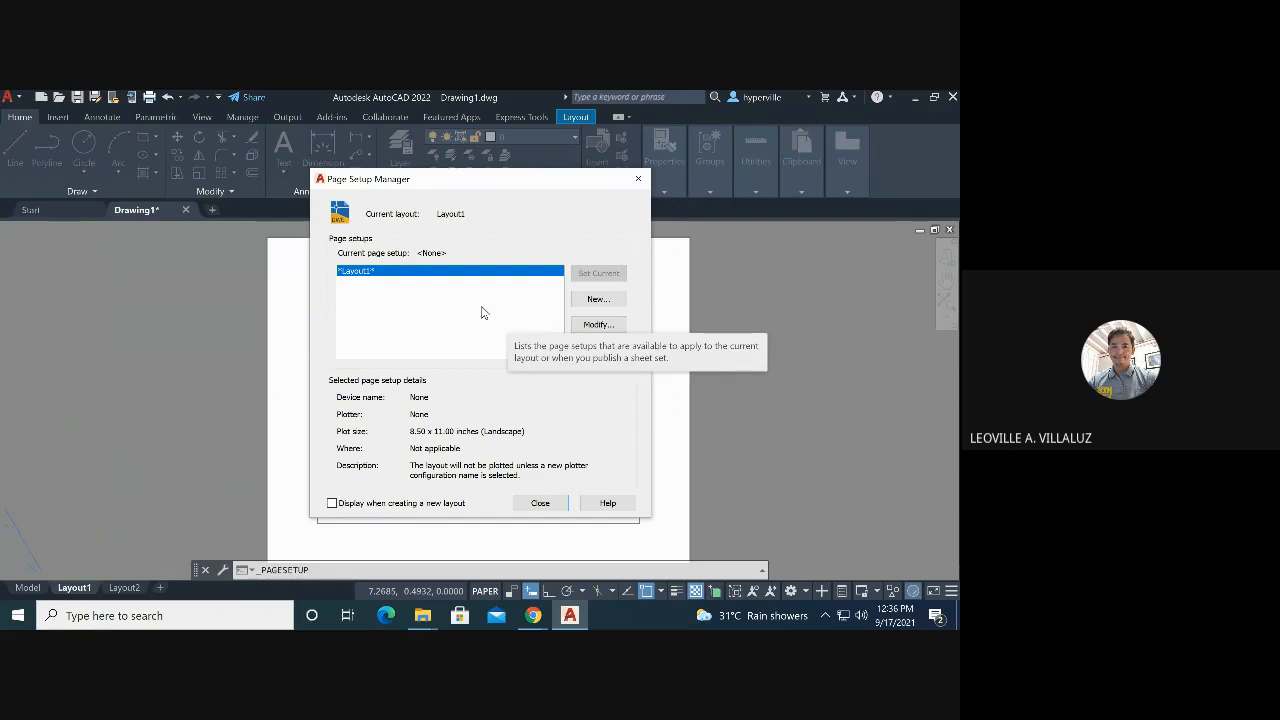
click(603, 327)
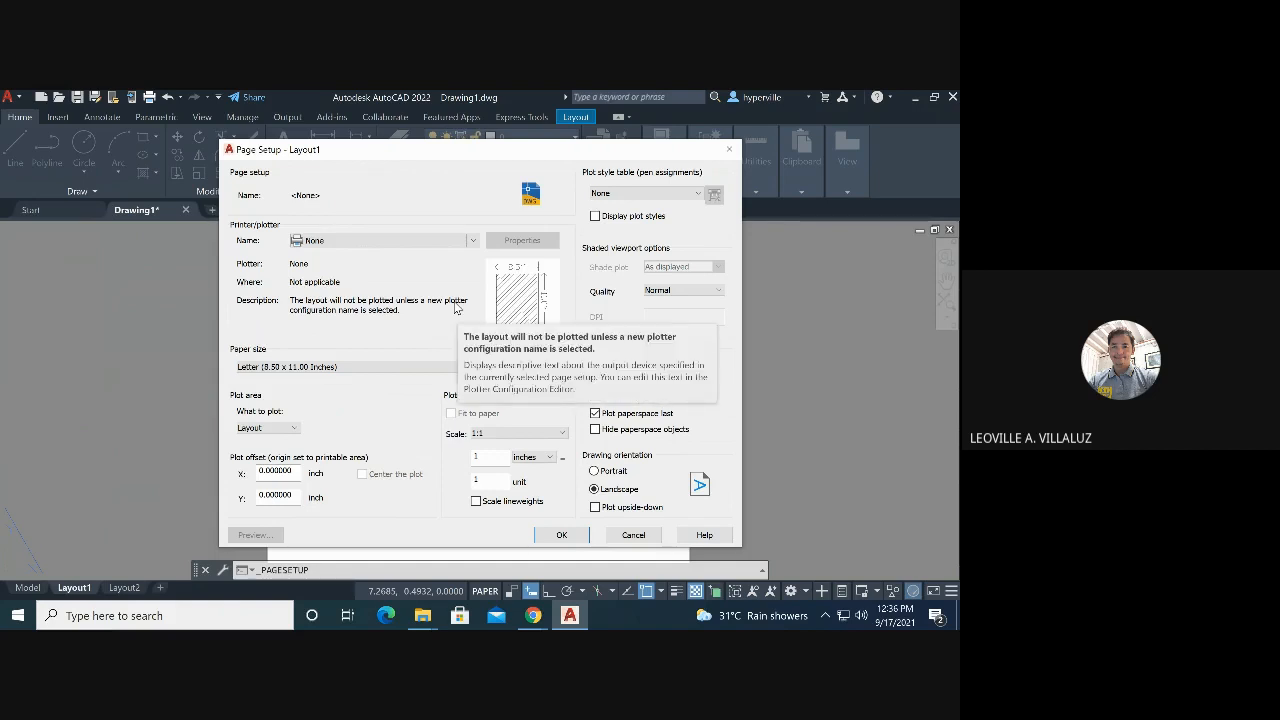
click(473, 241)
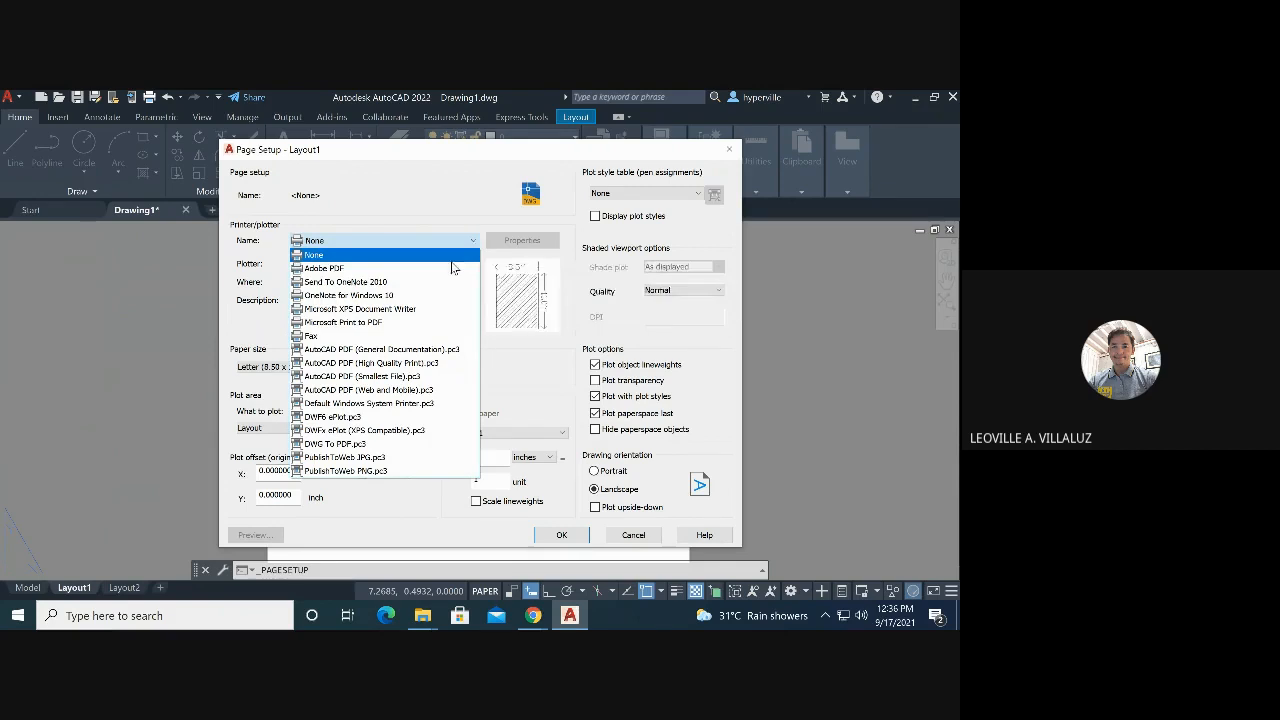
click(436, 313)
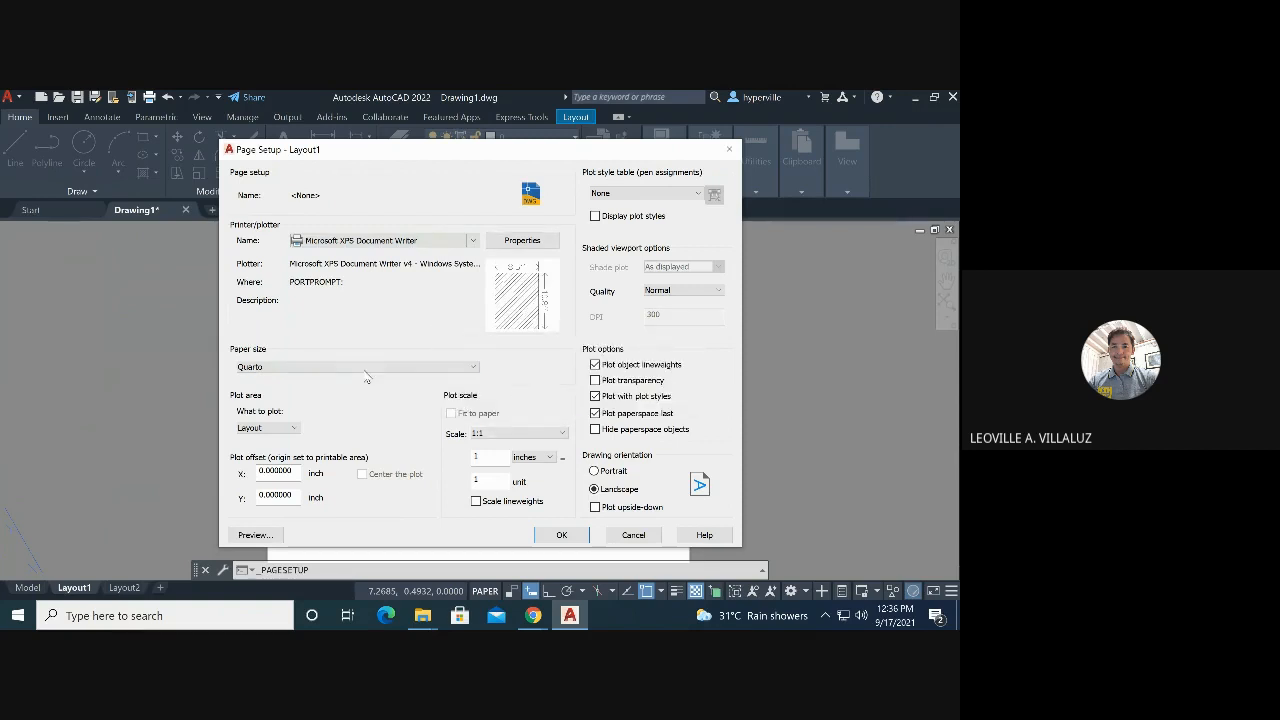
Set Layout1's paper size to Folio and apply the page setup
click(476, 368)
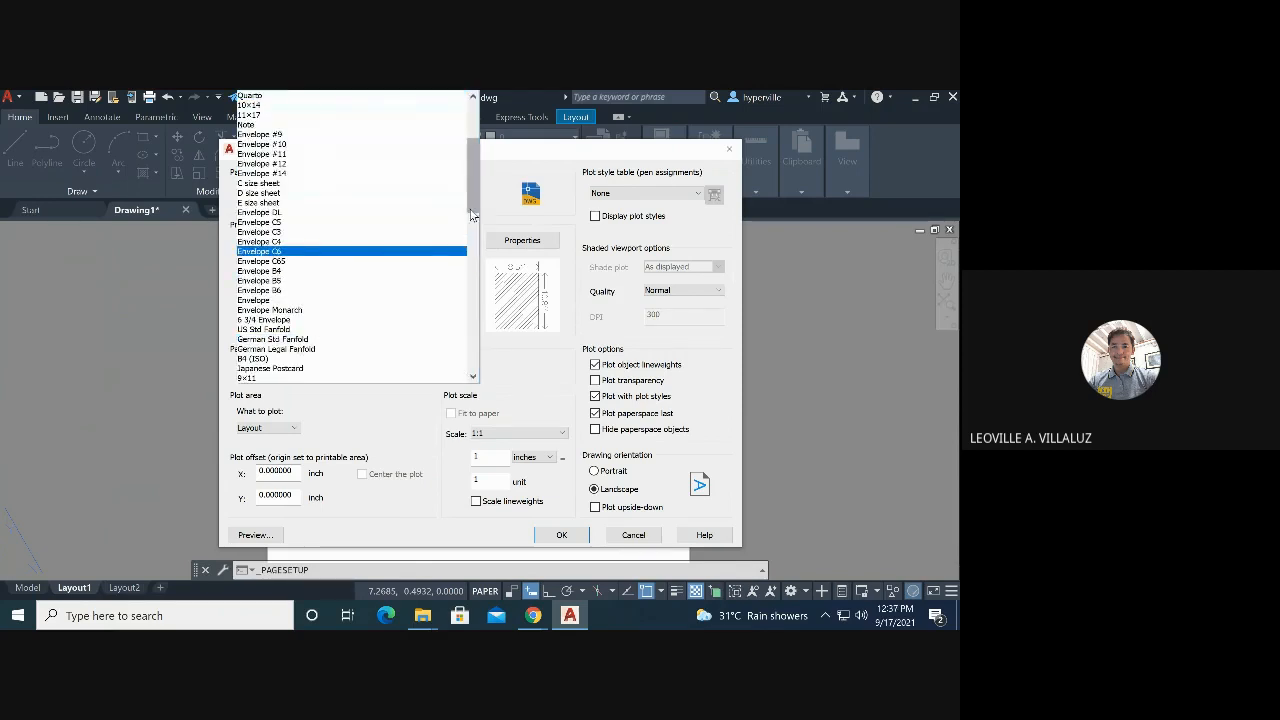
scroll(472, 140, up, 5)
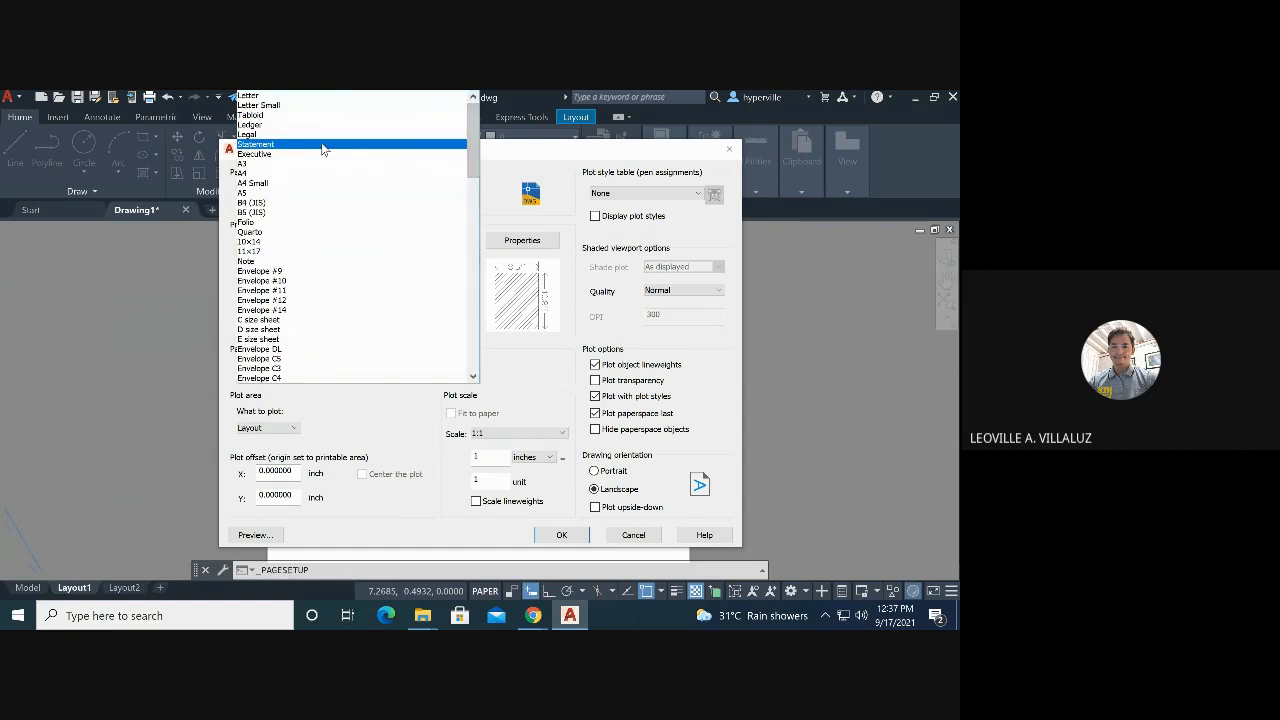
click(279, 224)
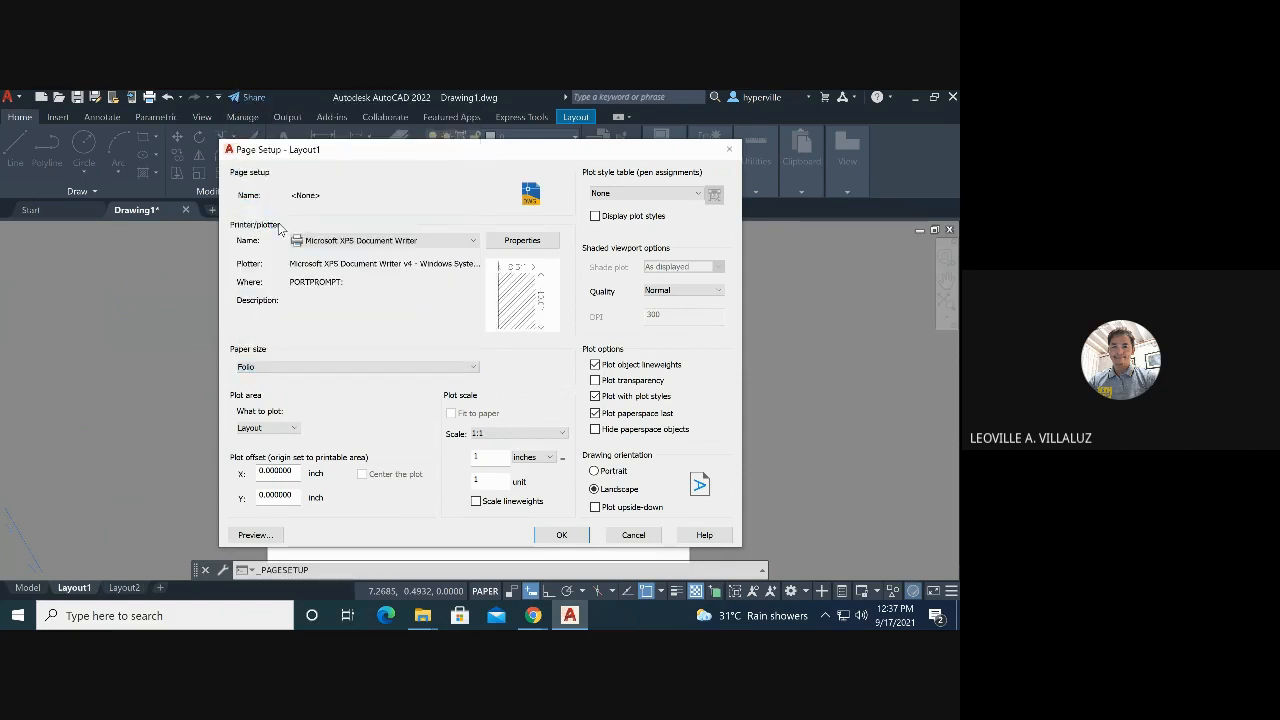
mouse_move(535, 283)
mouse_move(469, 317)
click(563, 535)
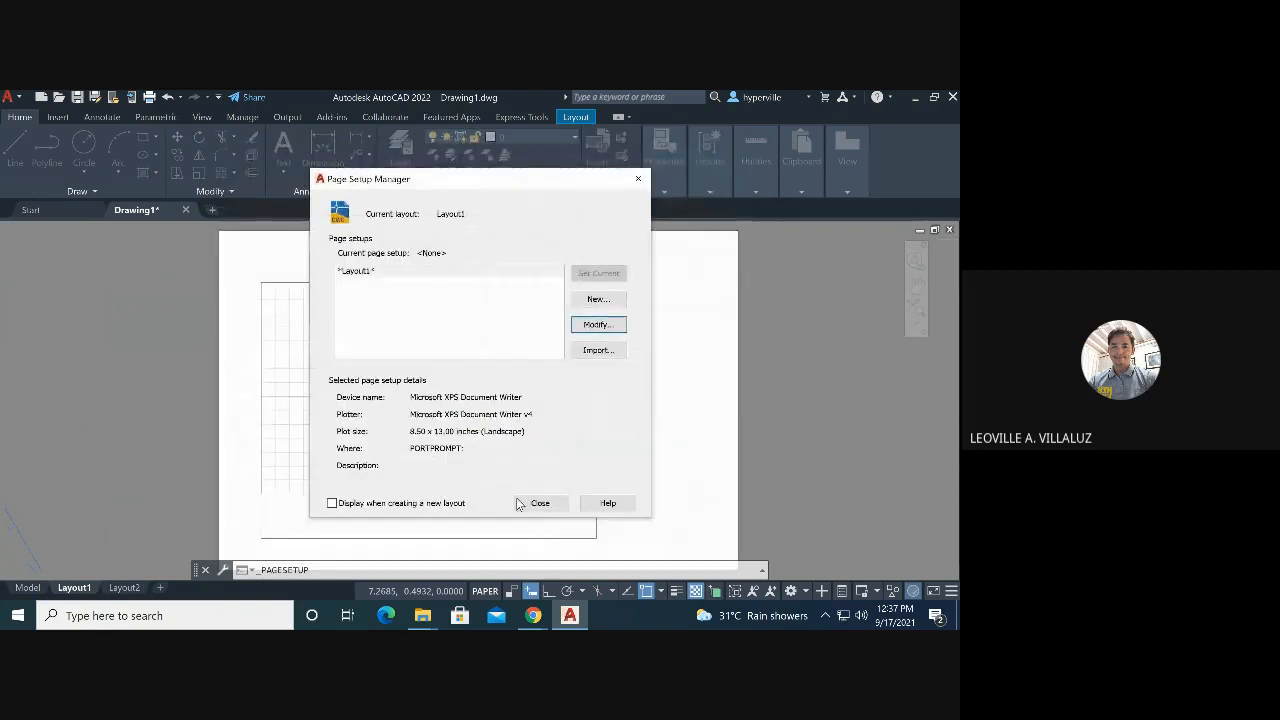
click(540, 503)
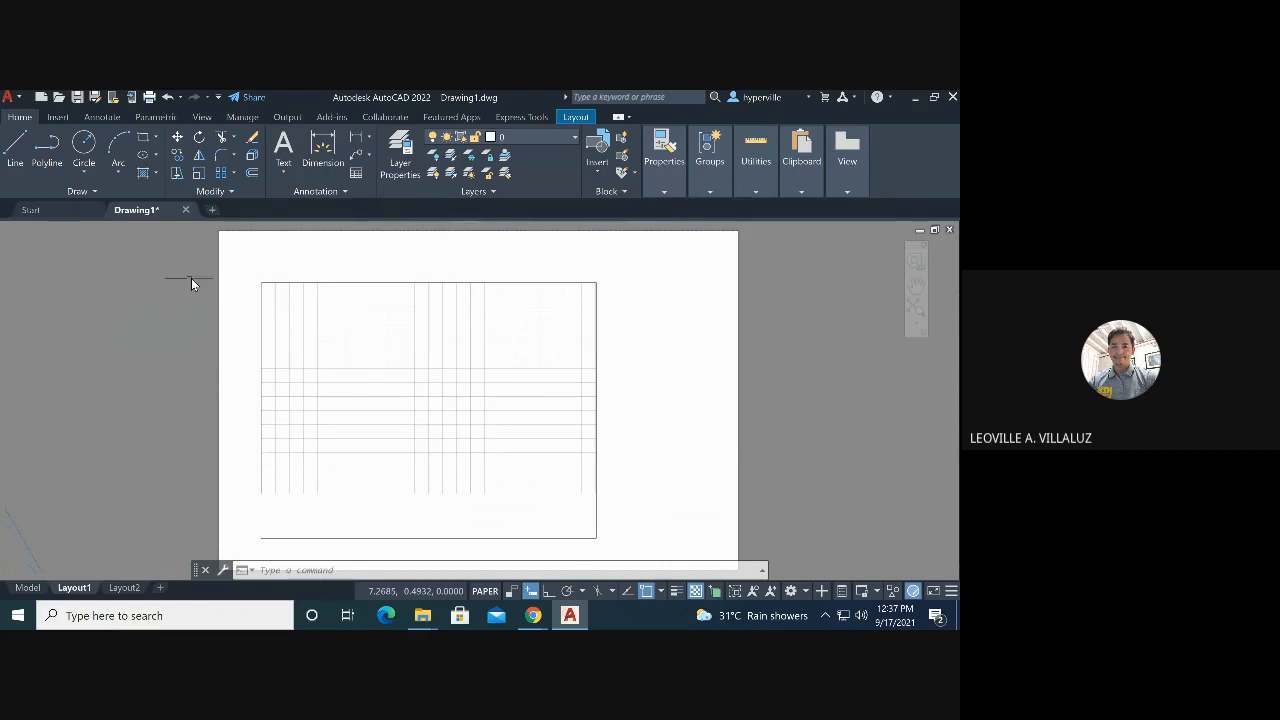
Delete the existing viewport from the Layout1 sheet
click(596, 283)
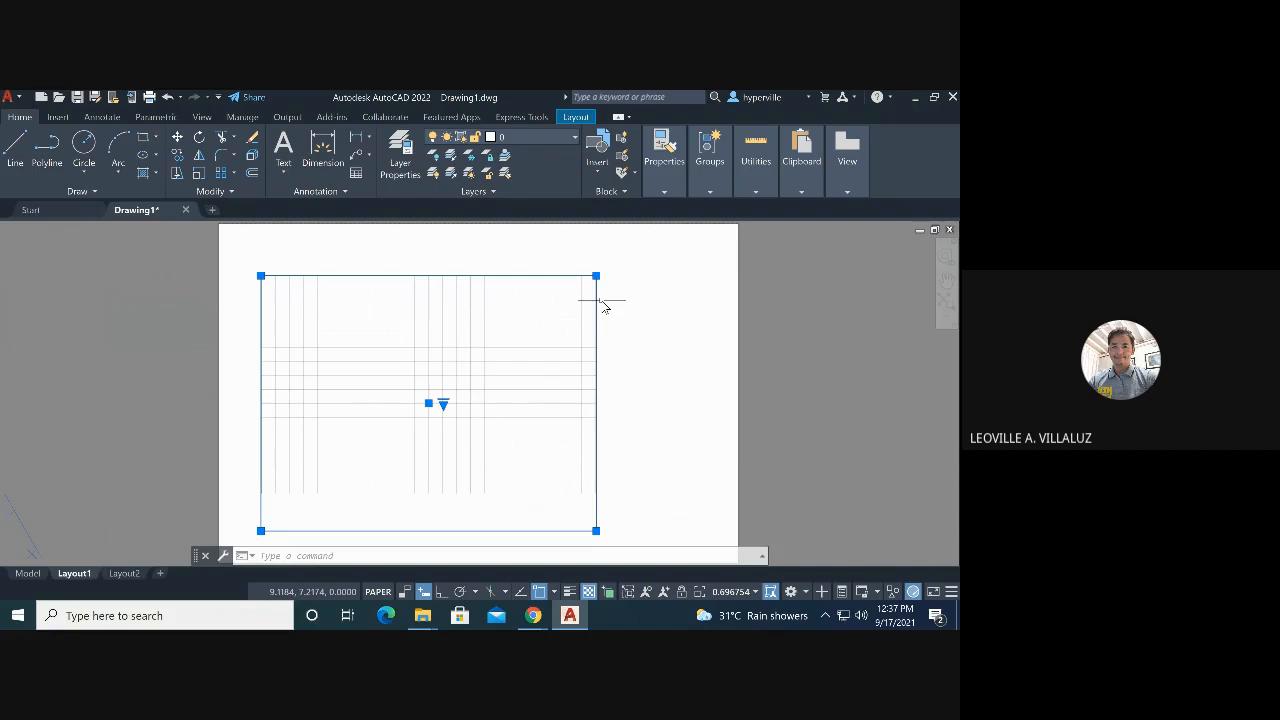
key(Delete)
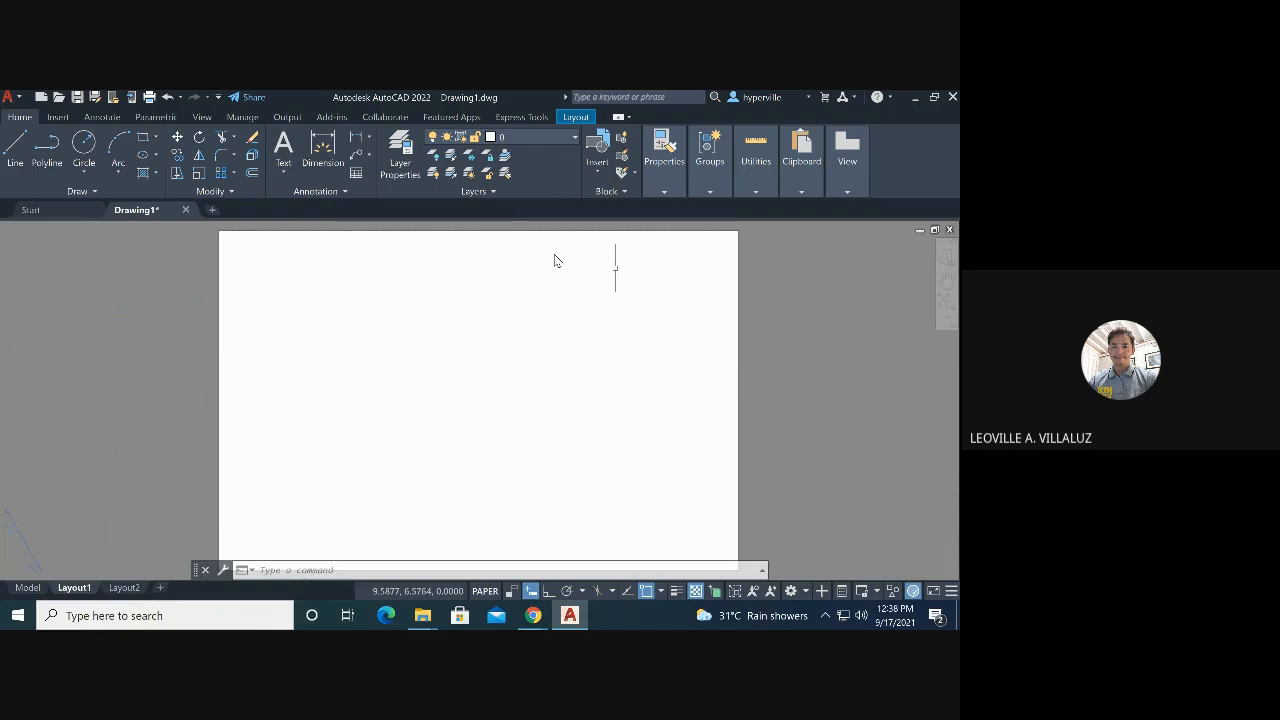
Set the current lineweight to 0.50 mm and turn on lineweight display
click(665, 193)
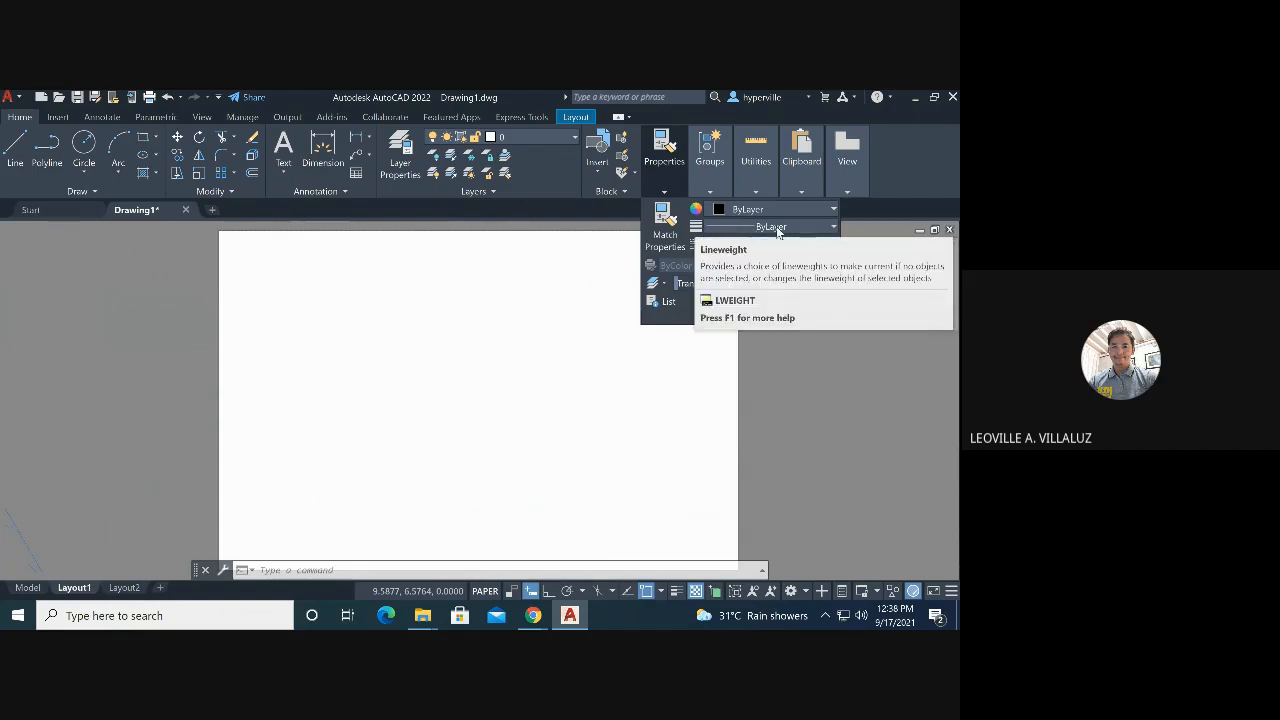
click(833, 229)
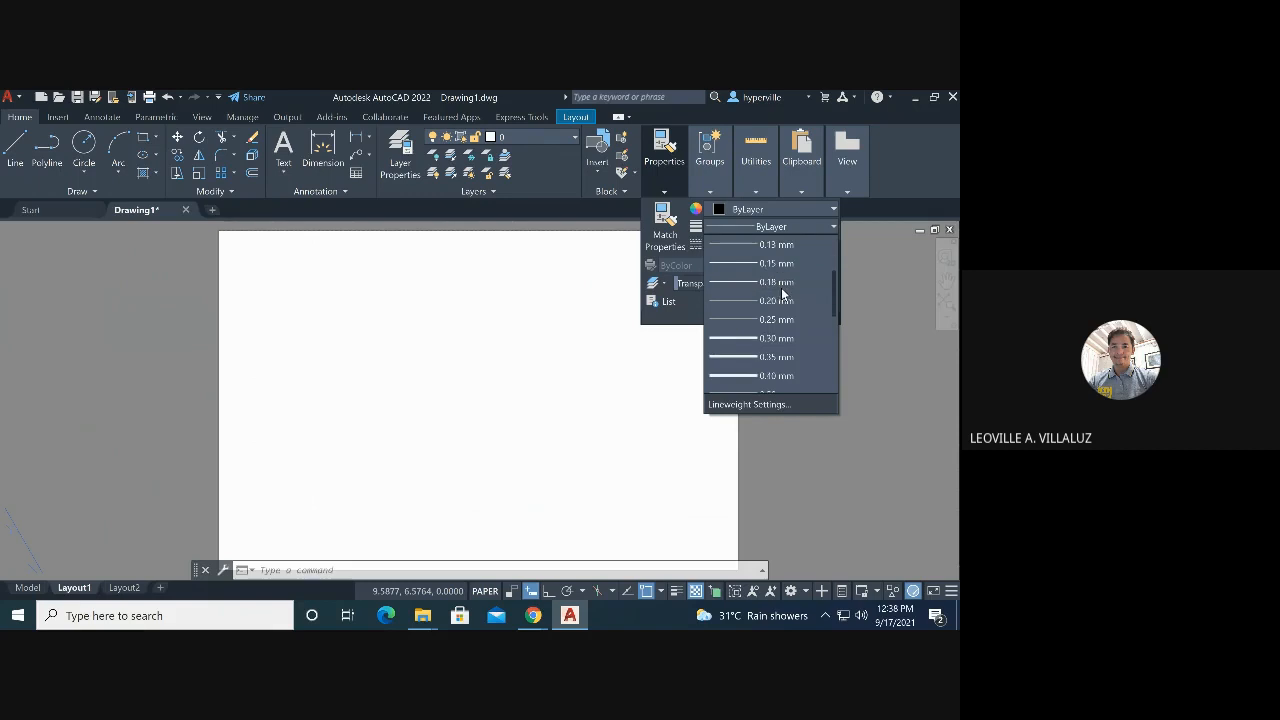
scroll(781, 290, down, 2)
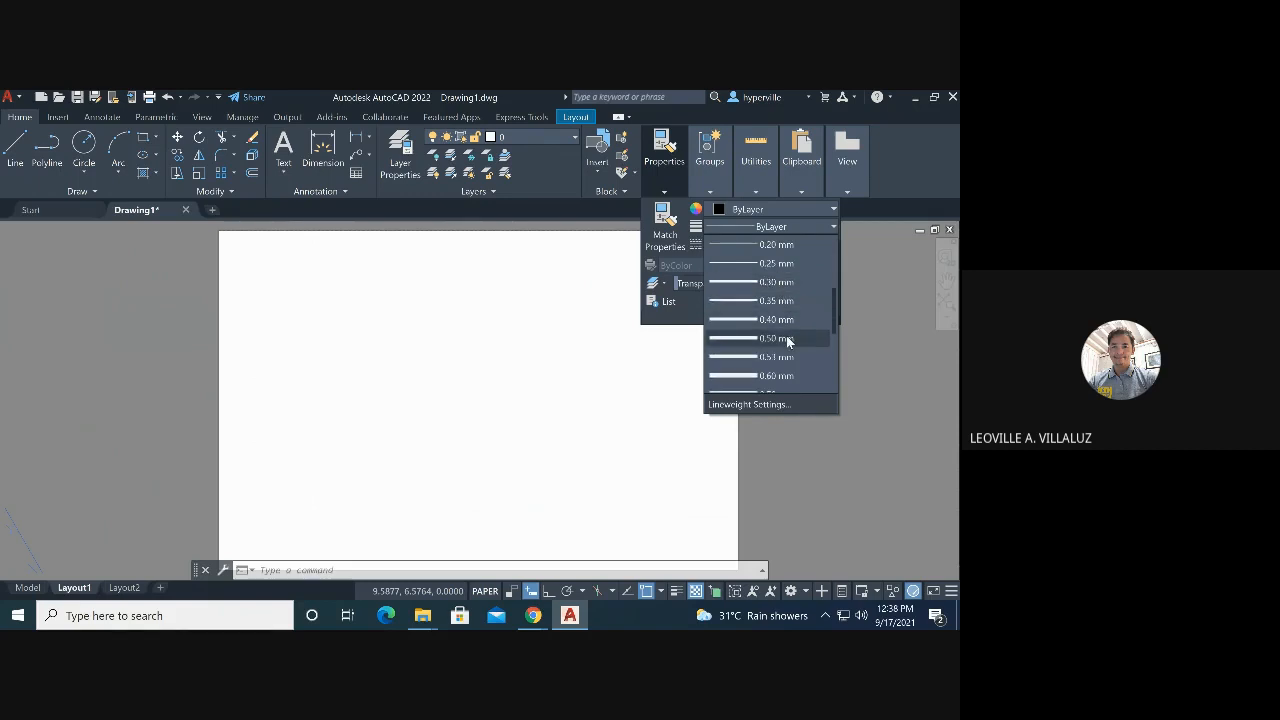
click(786, 337)
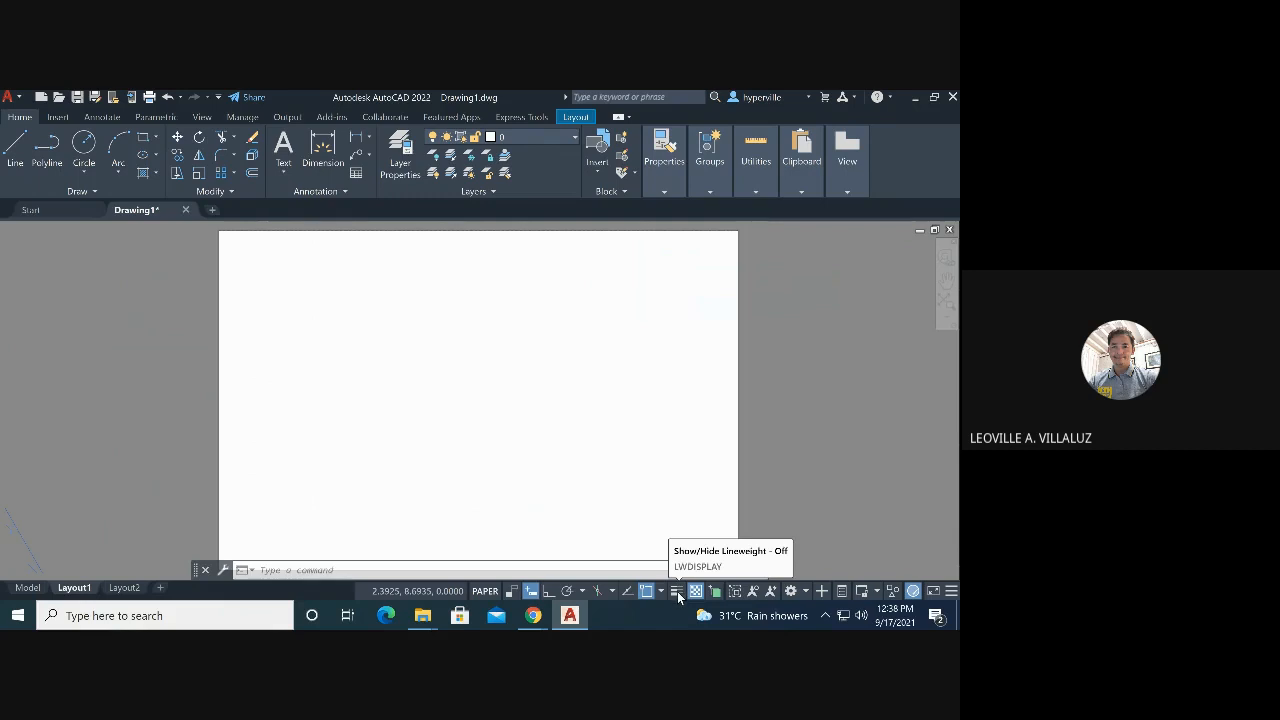
click(677, 592)
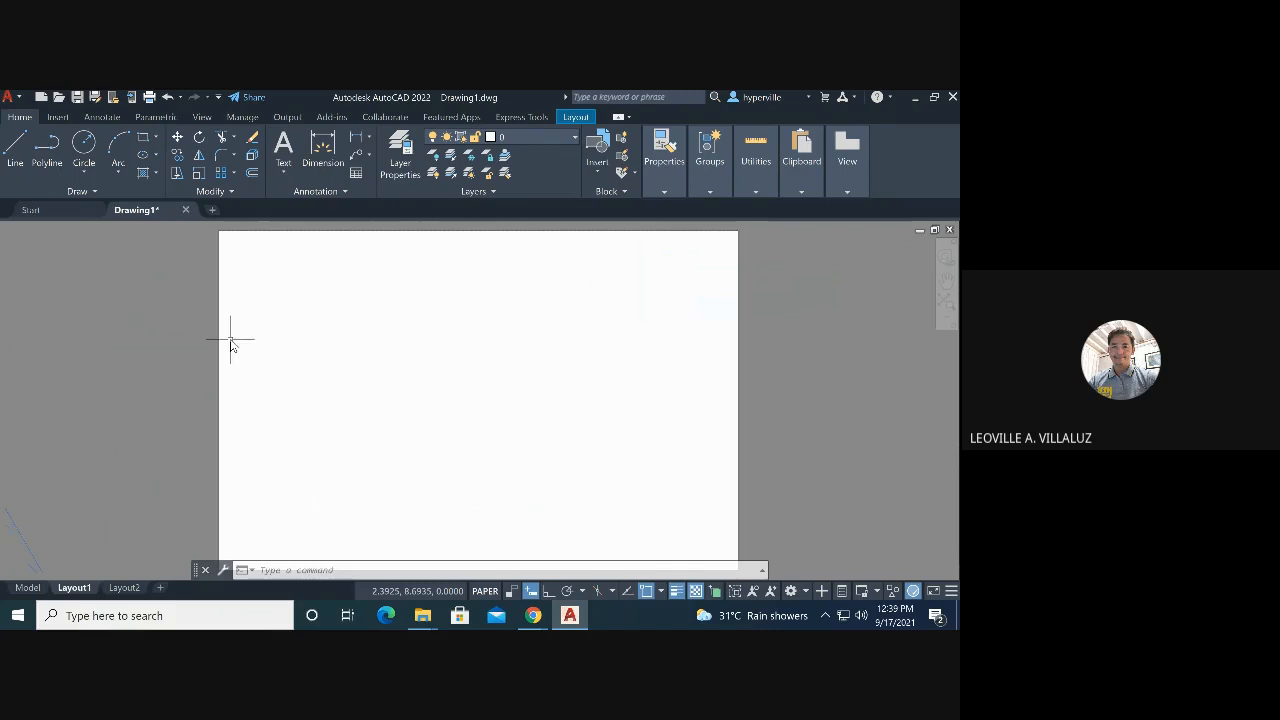
click(18, 146)
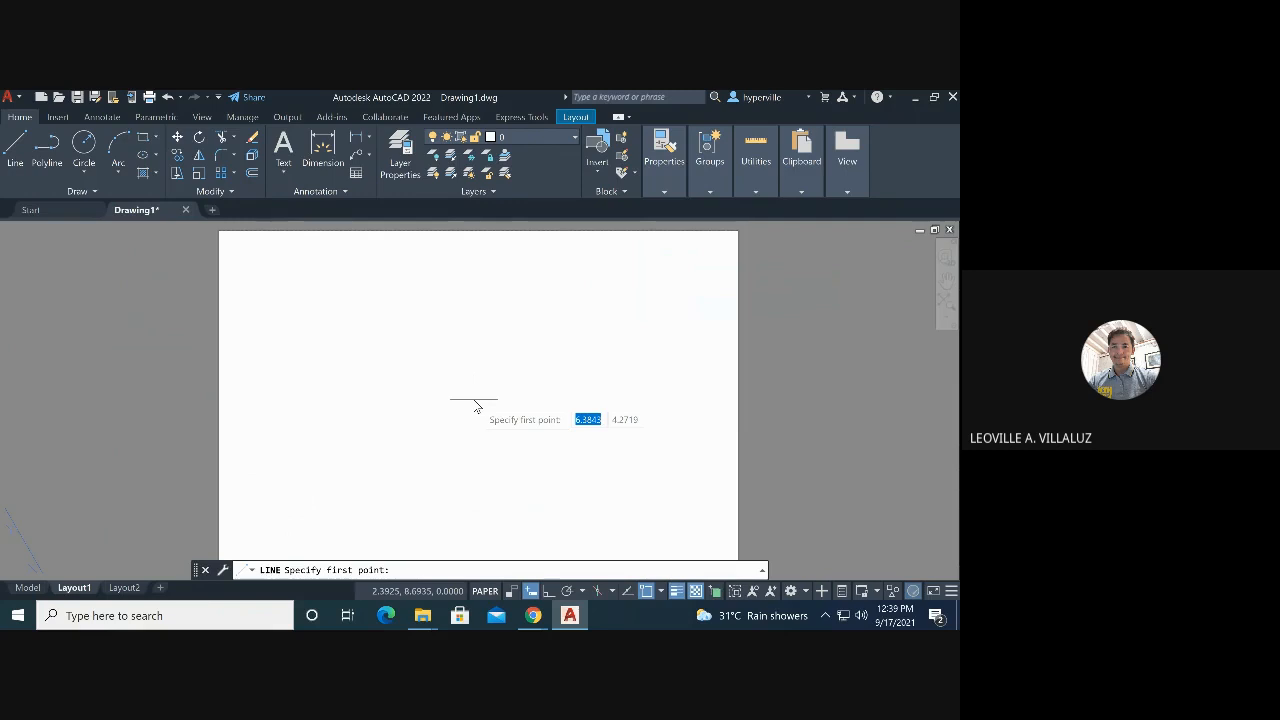
scroll(448, 349, down, 3)
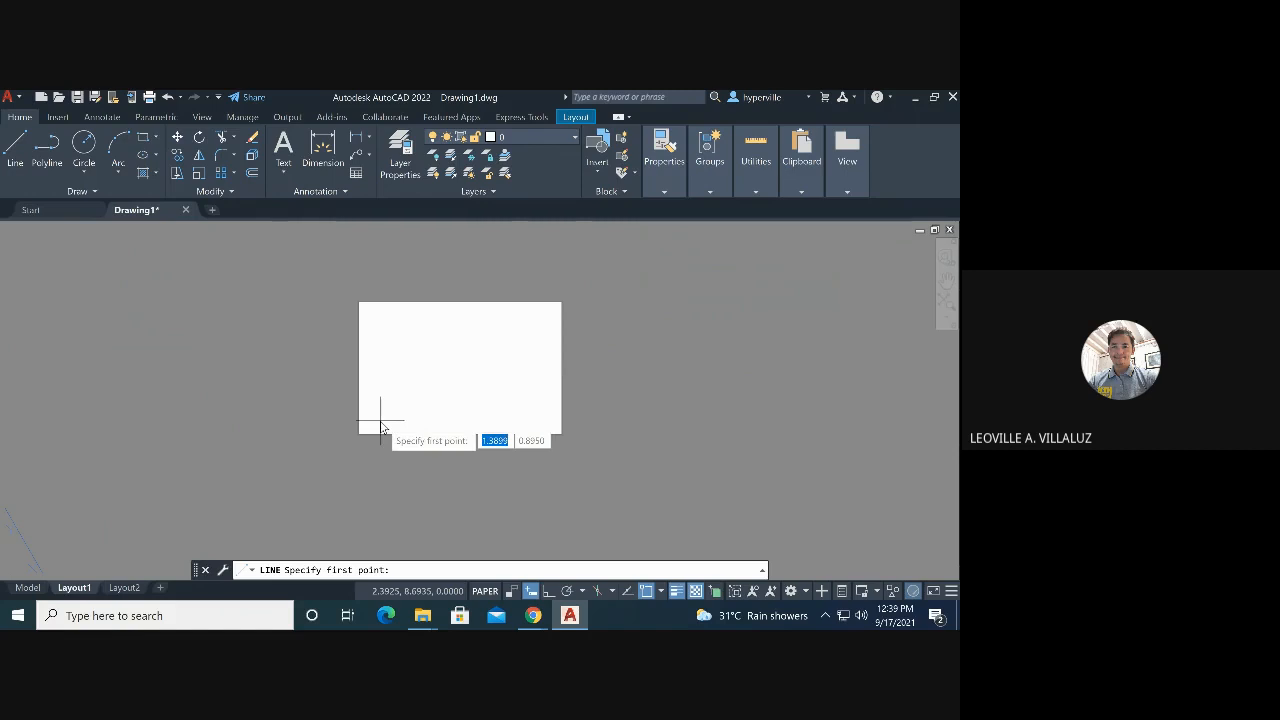
text(a)
key(Return)
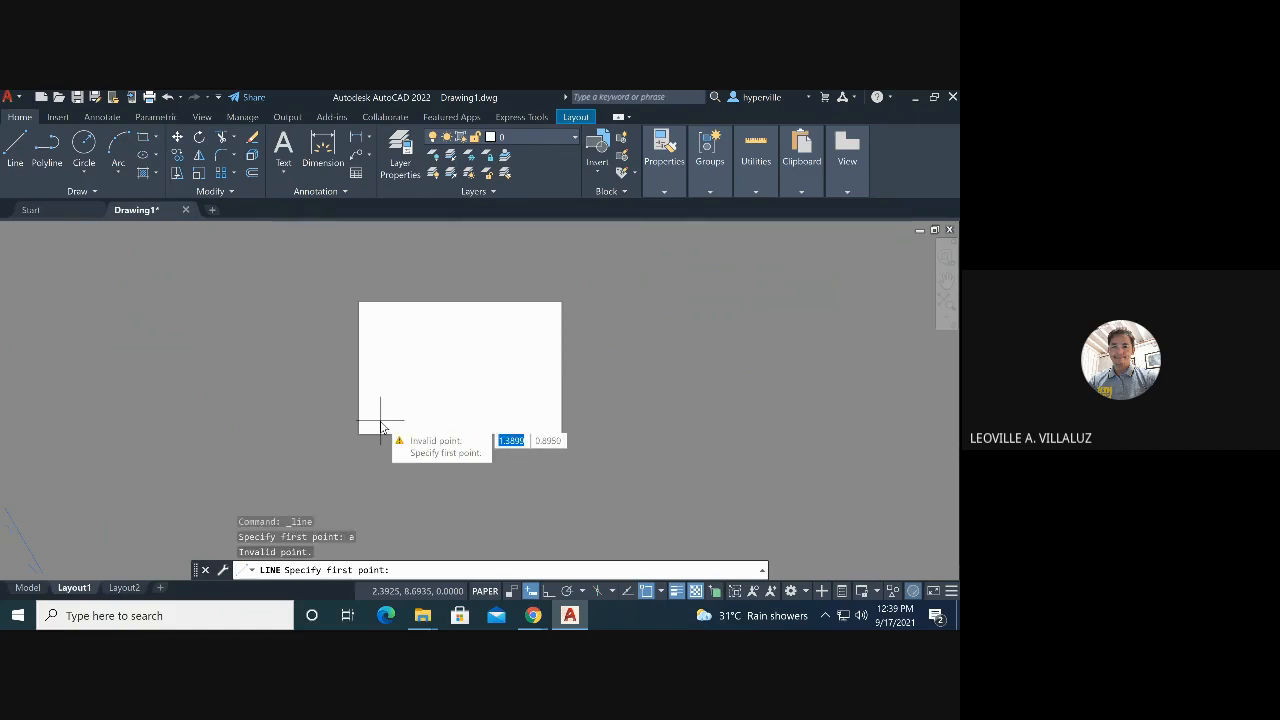
key(Escape)
text(z)
key(Return)
text(a)
key(Return)
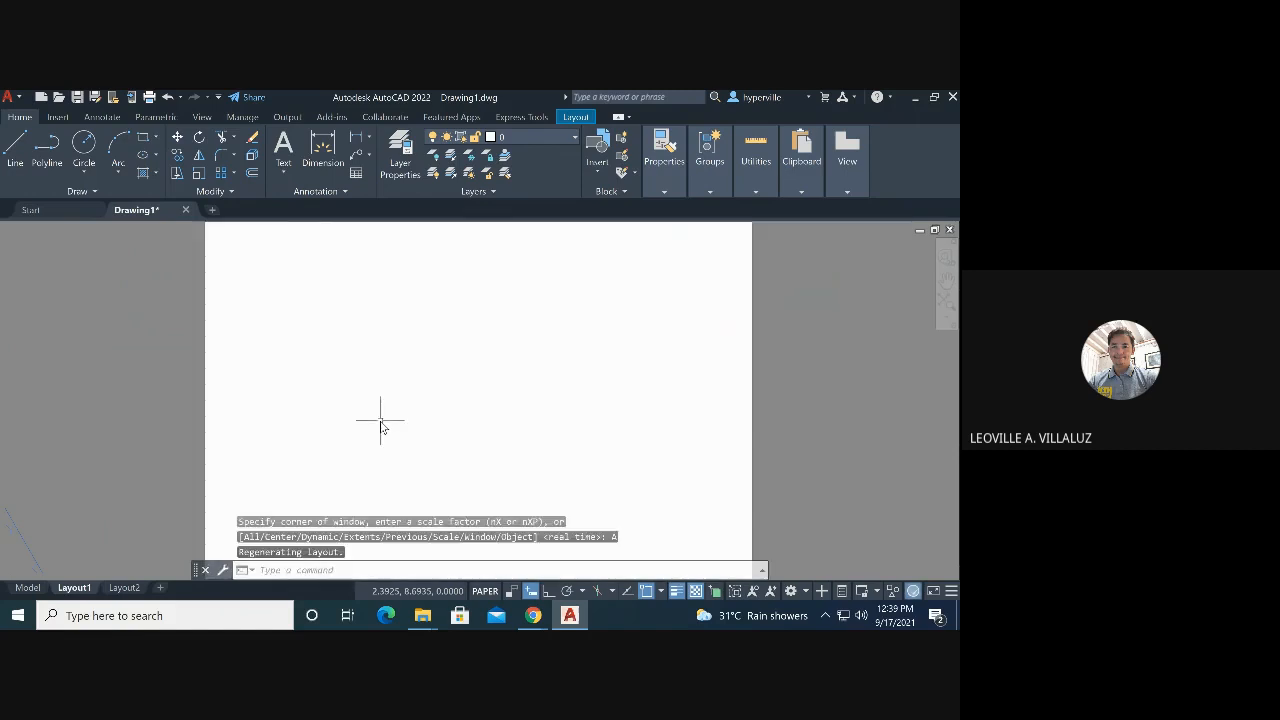
Start the sheet border with a line from point 0.5,0.5 to the relative point 12,0 as its bottom edge
click(15, 148)
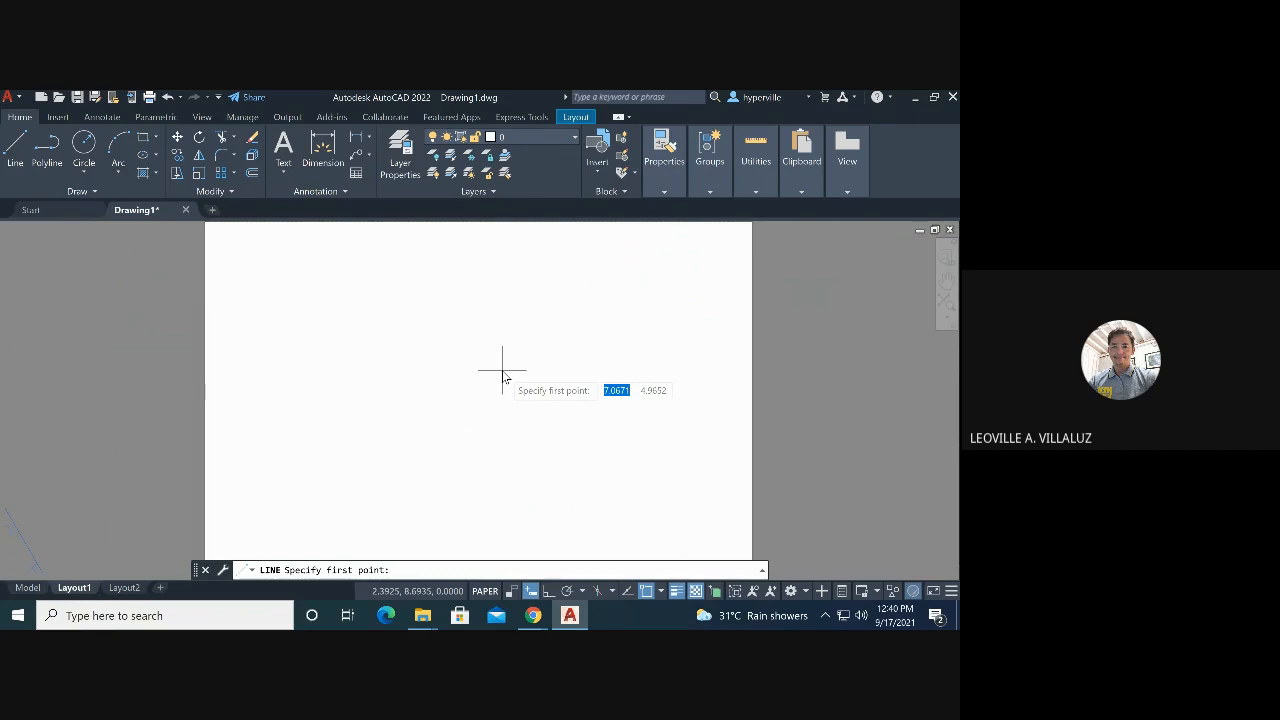
text(.5)
key(Tab)
text(.5)
key(Return)
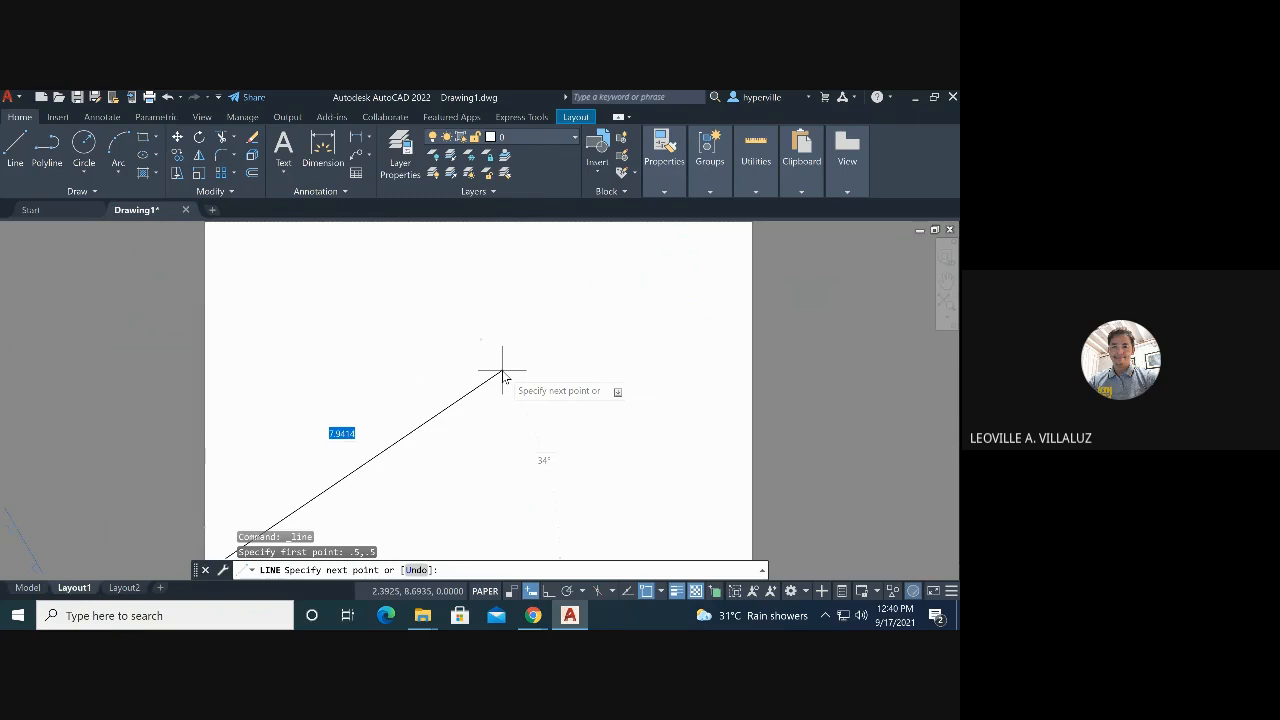
text(12)
key(Tab)
text(0)
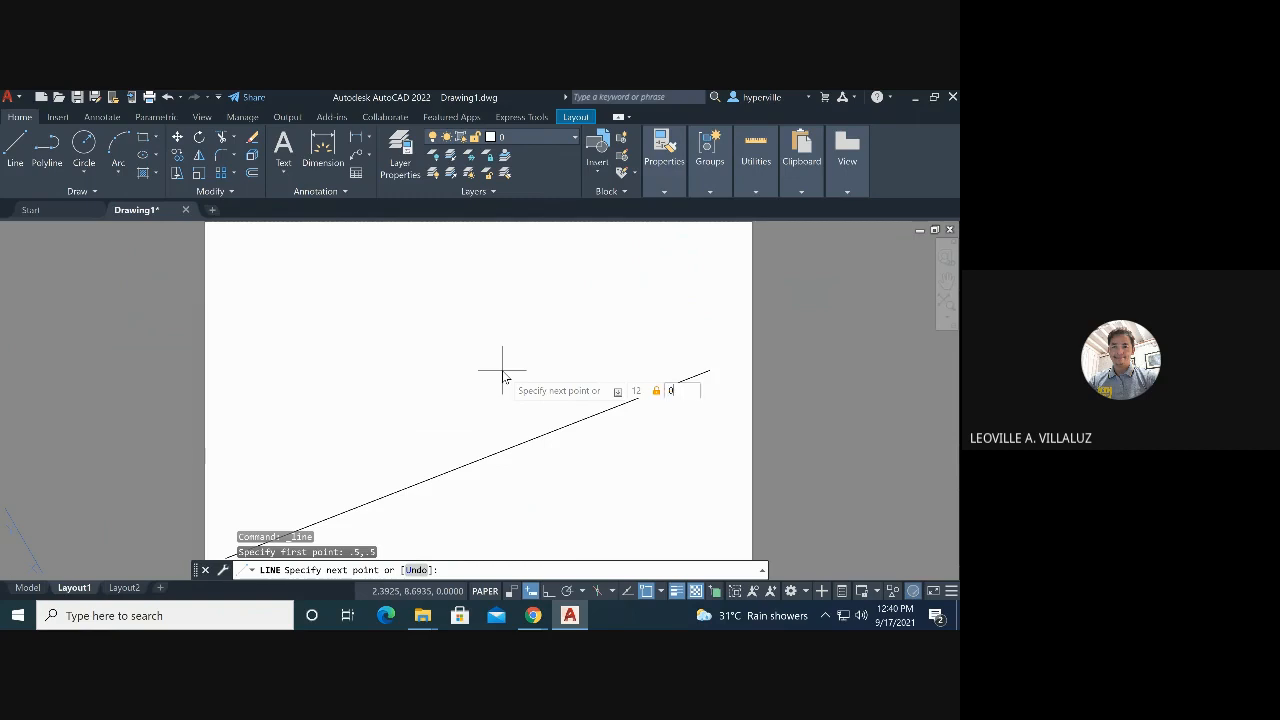
key(Return)
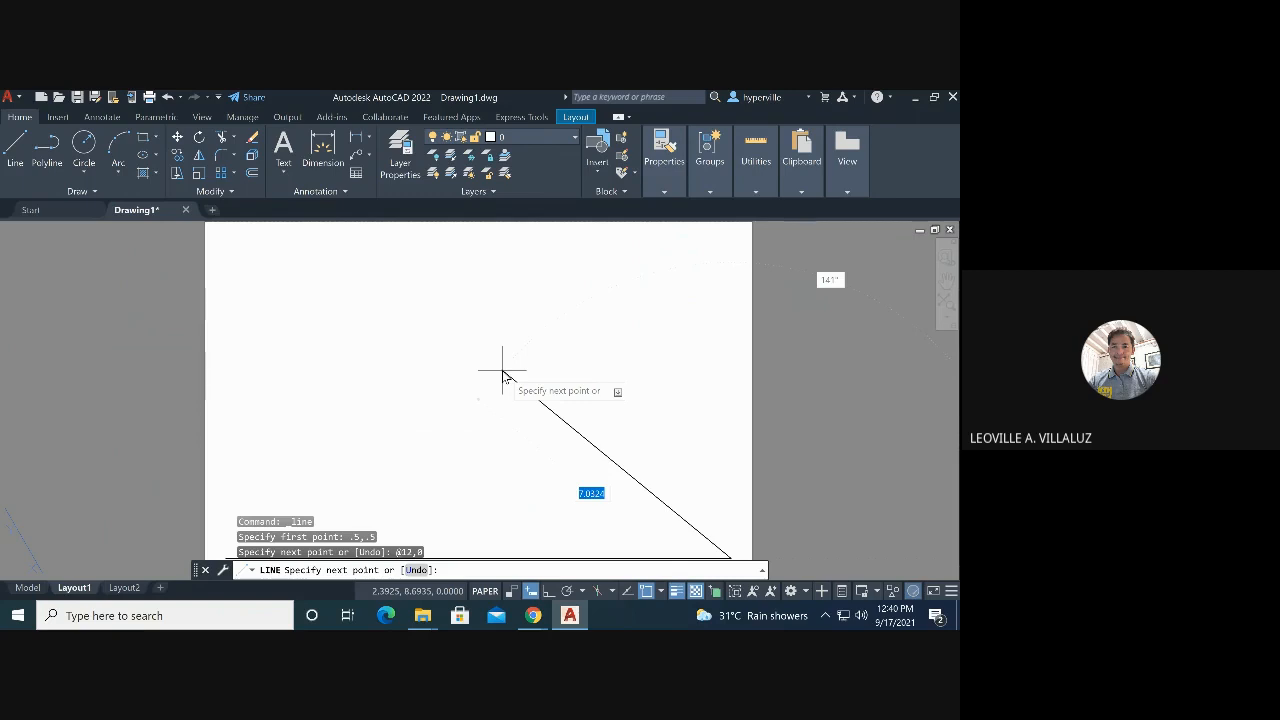
Continue the border with a 7.5-unit right edge upward and a 12-unit top edge leftward, and close it at the start point
text(0)
key(Tab)
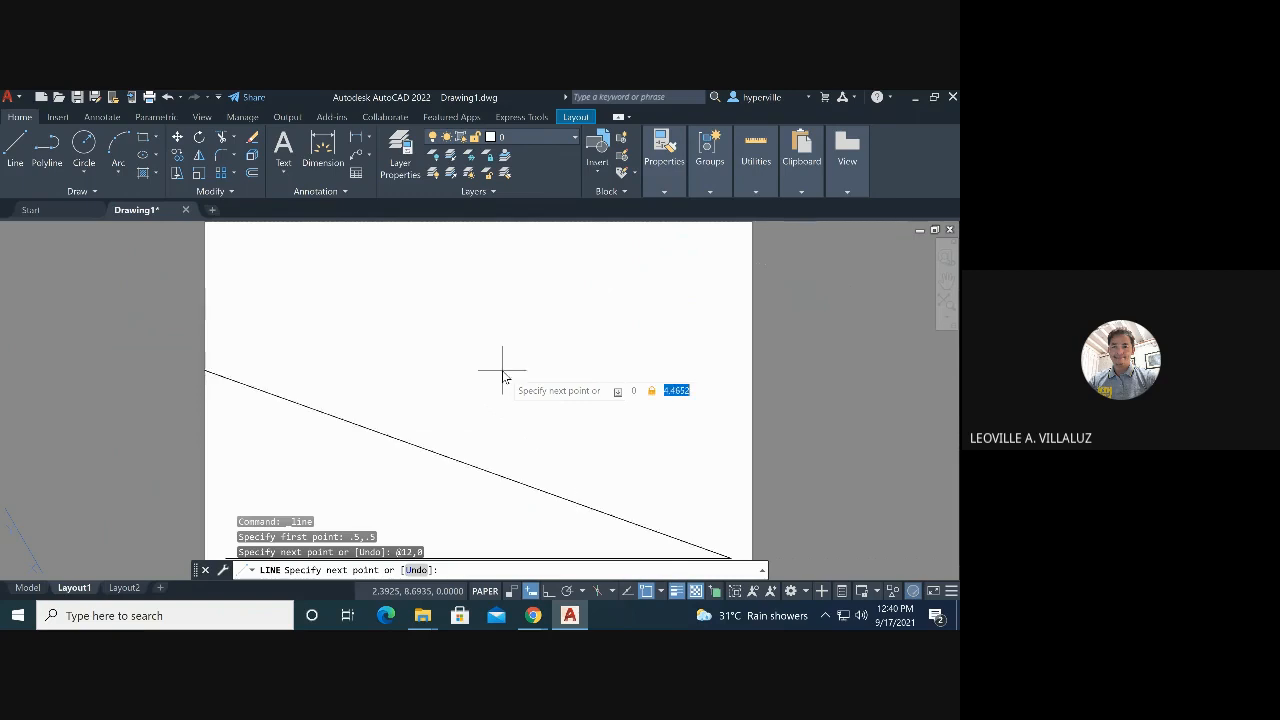
text(7.5)
key(Return)
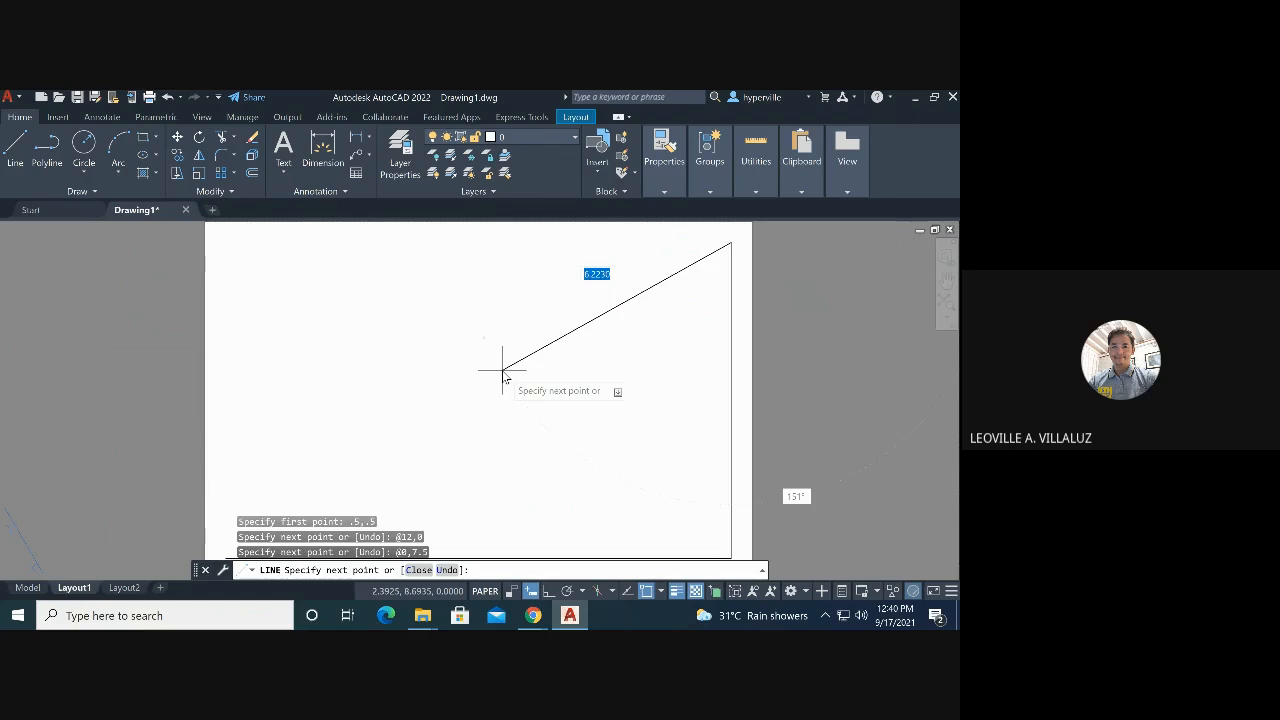
text(@-12,)
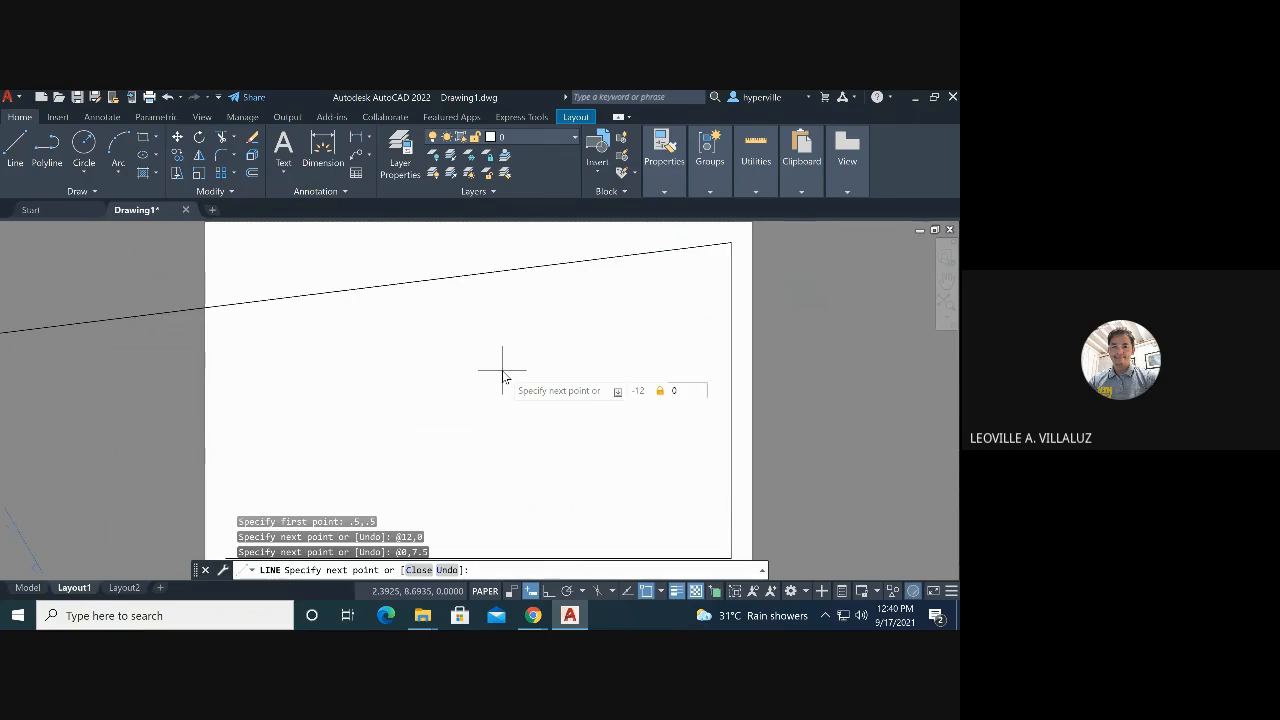
key(Return)
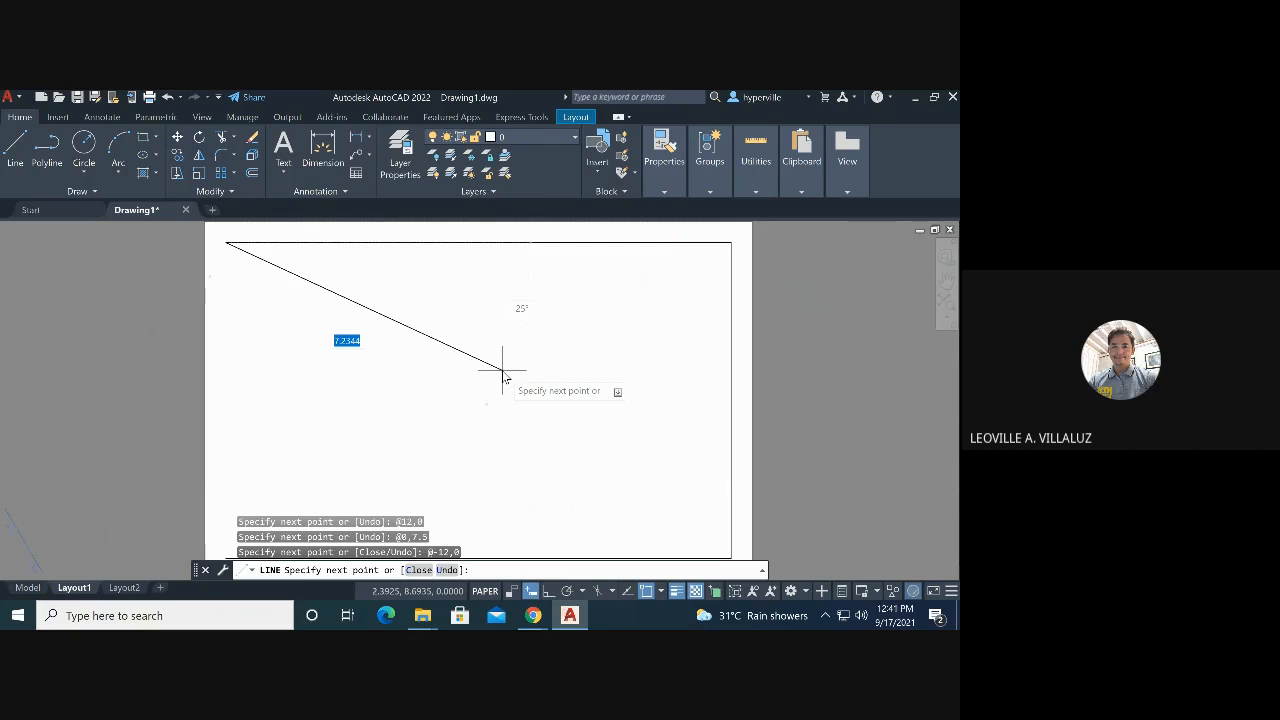
text(c)
key(Return)
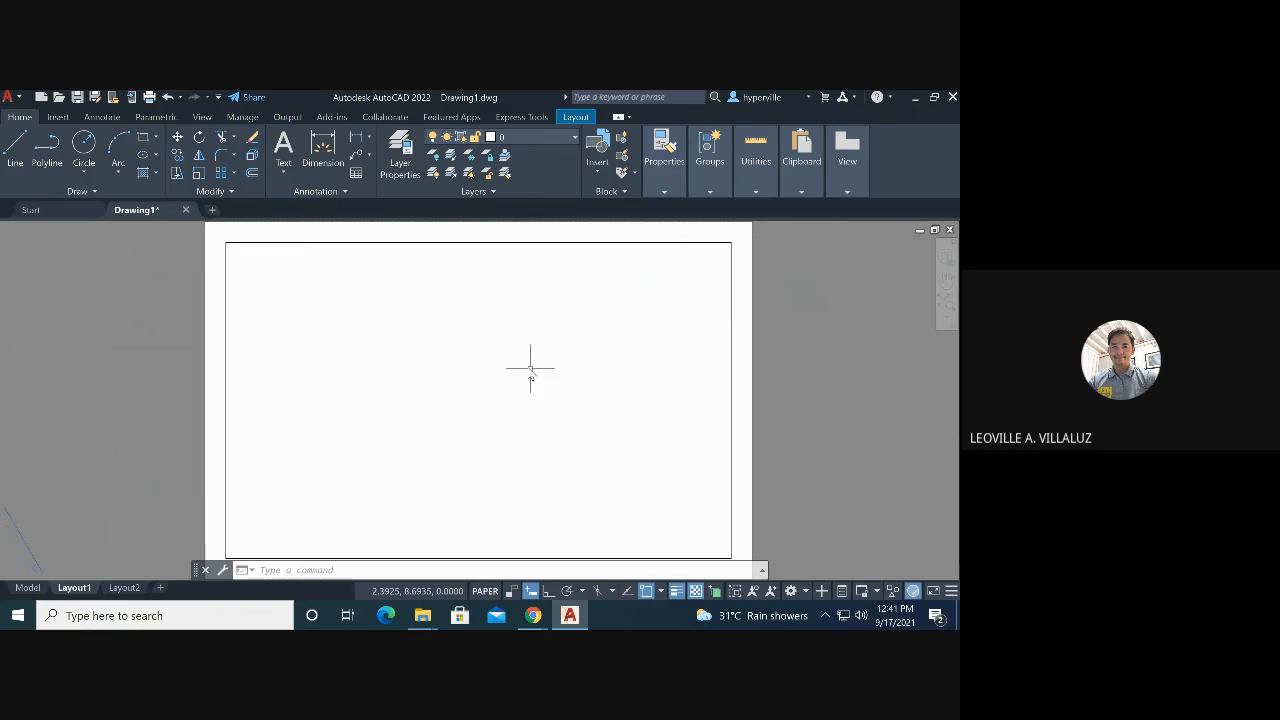
scroll(526, 368, down, 2)
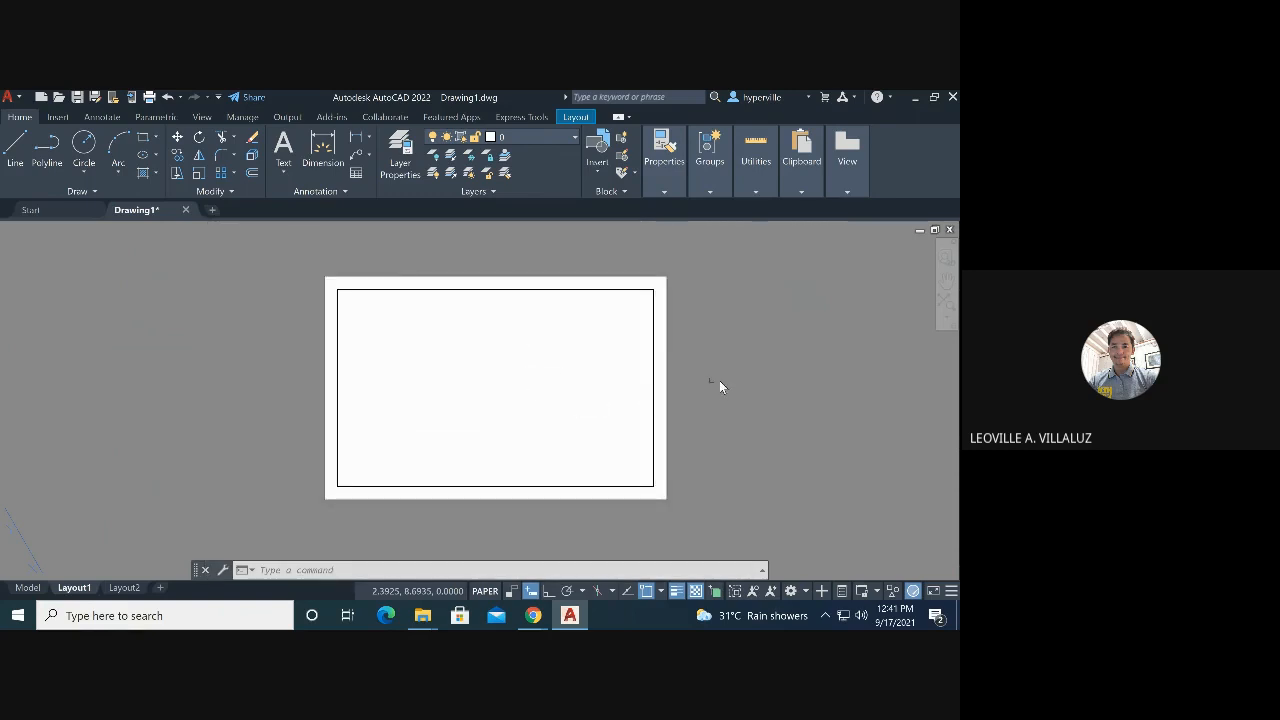
scroll(656, 362, up, 2)
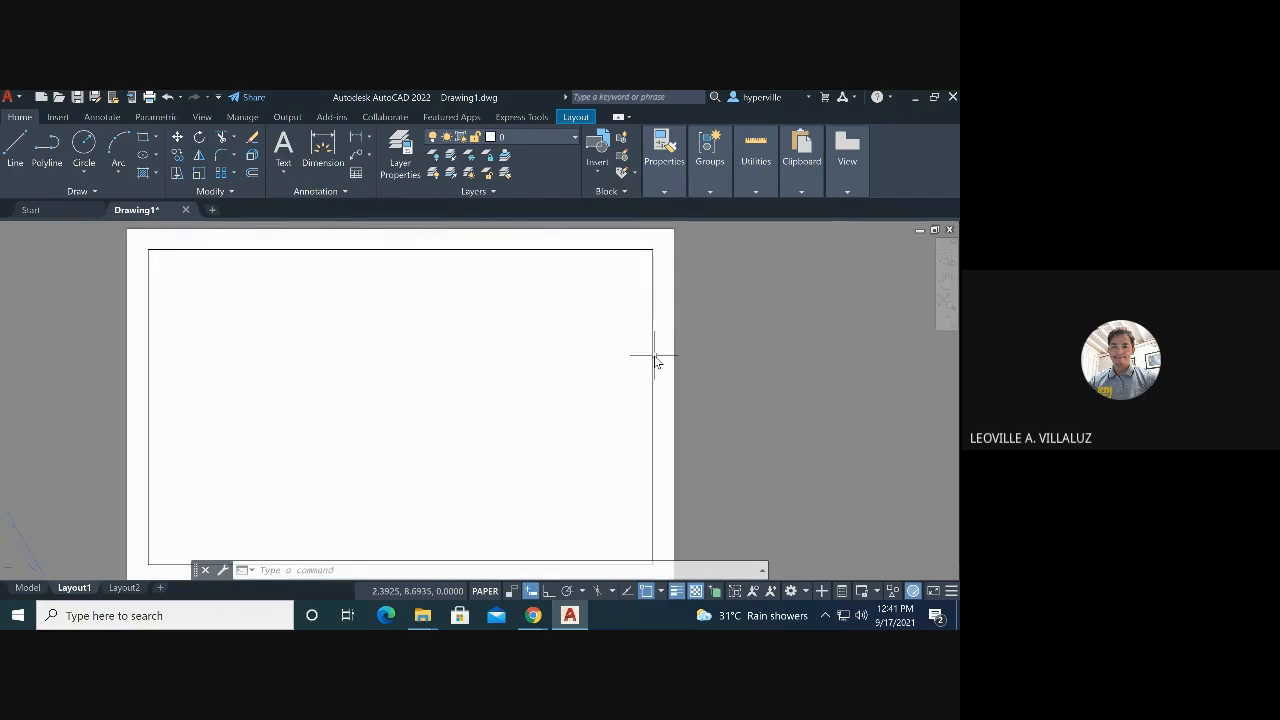
Offset the border's left edge inward three times at 1-unit spacing to create three vertical column lines
text(z)
key(Return)
text(a)
key(Return)
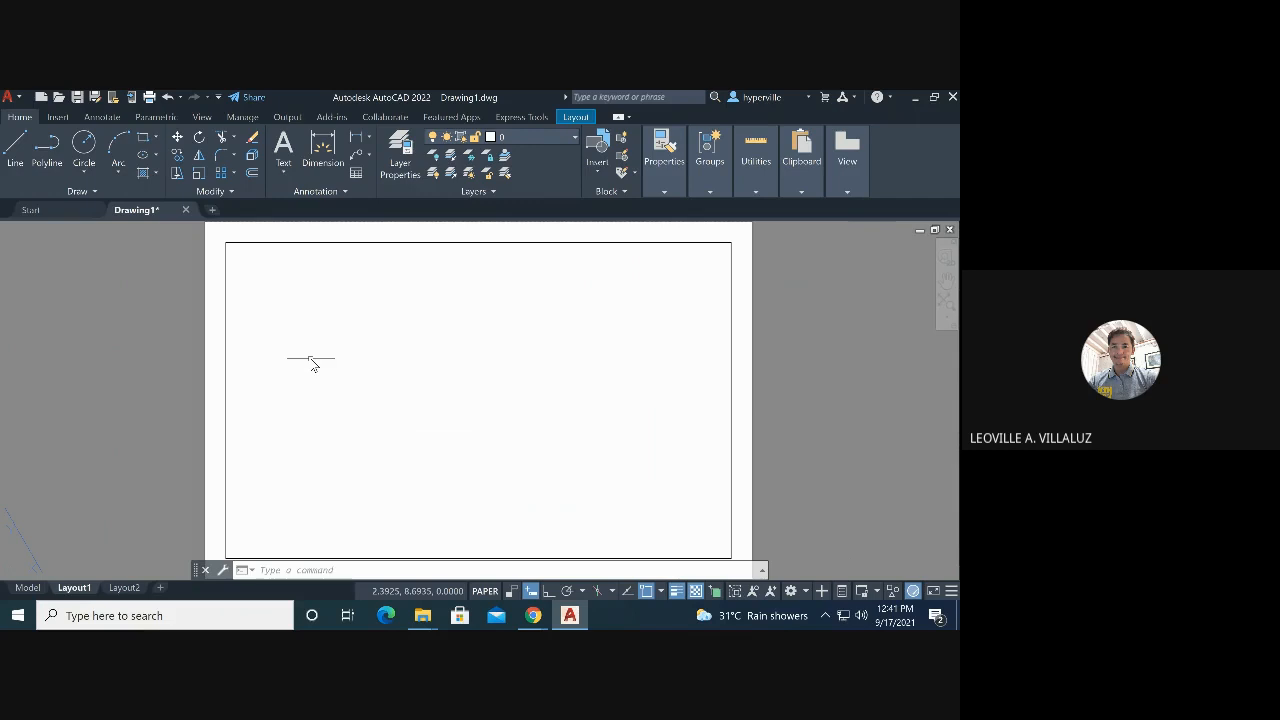
click(253, 173)
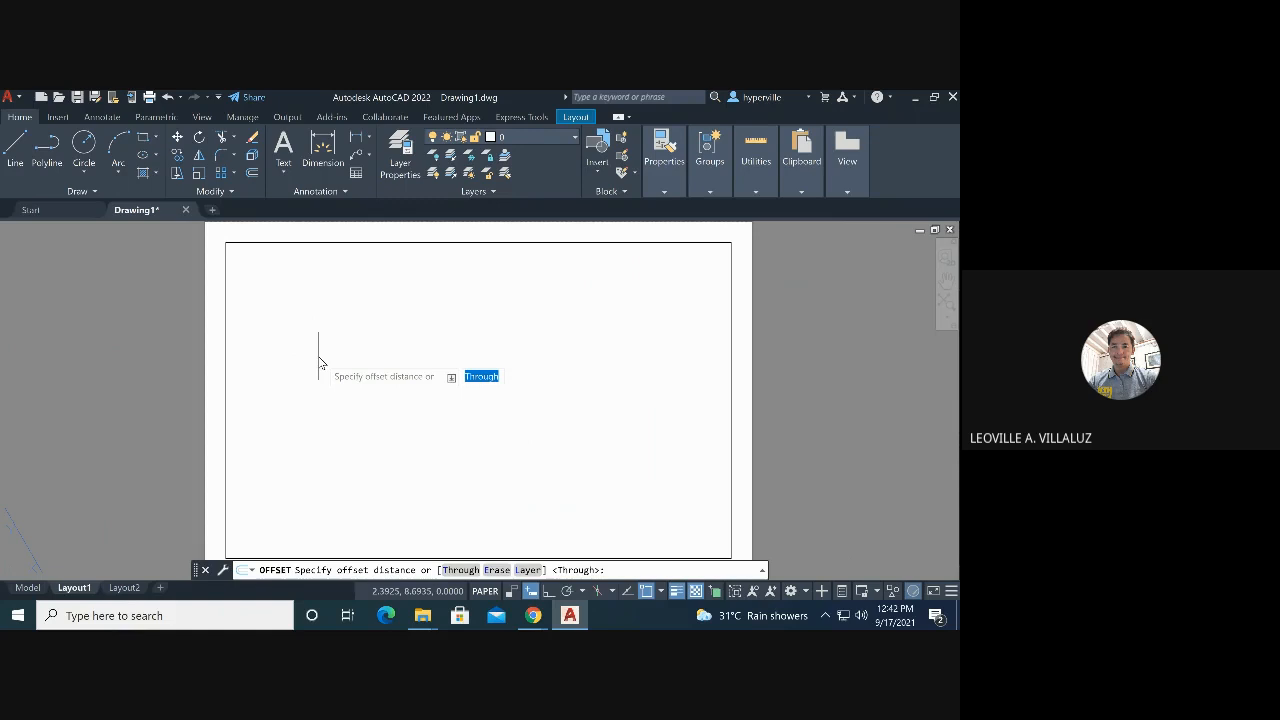
text(1)
key(Return)
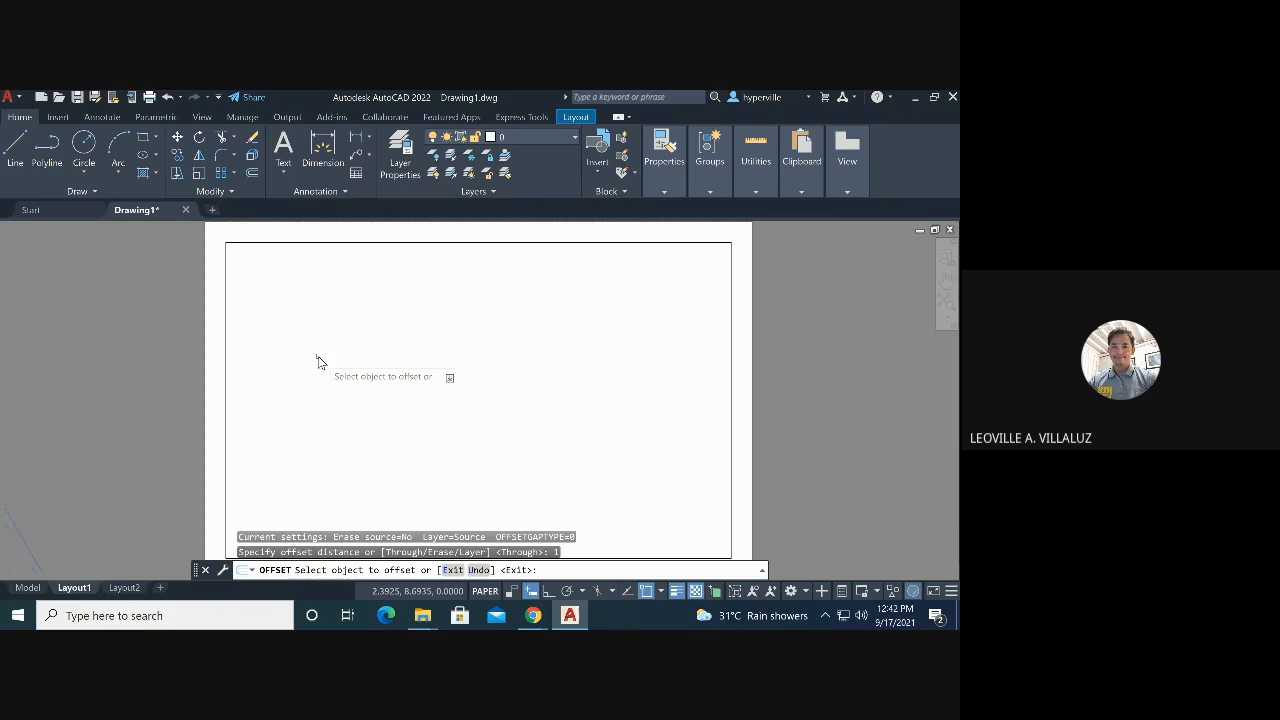
click(226, 407)
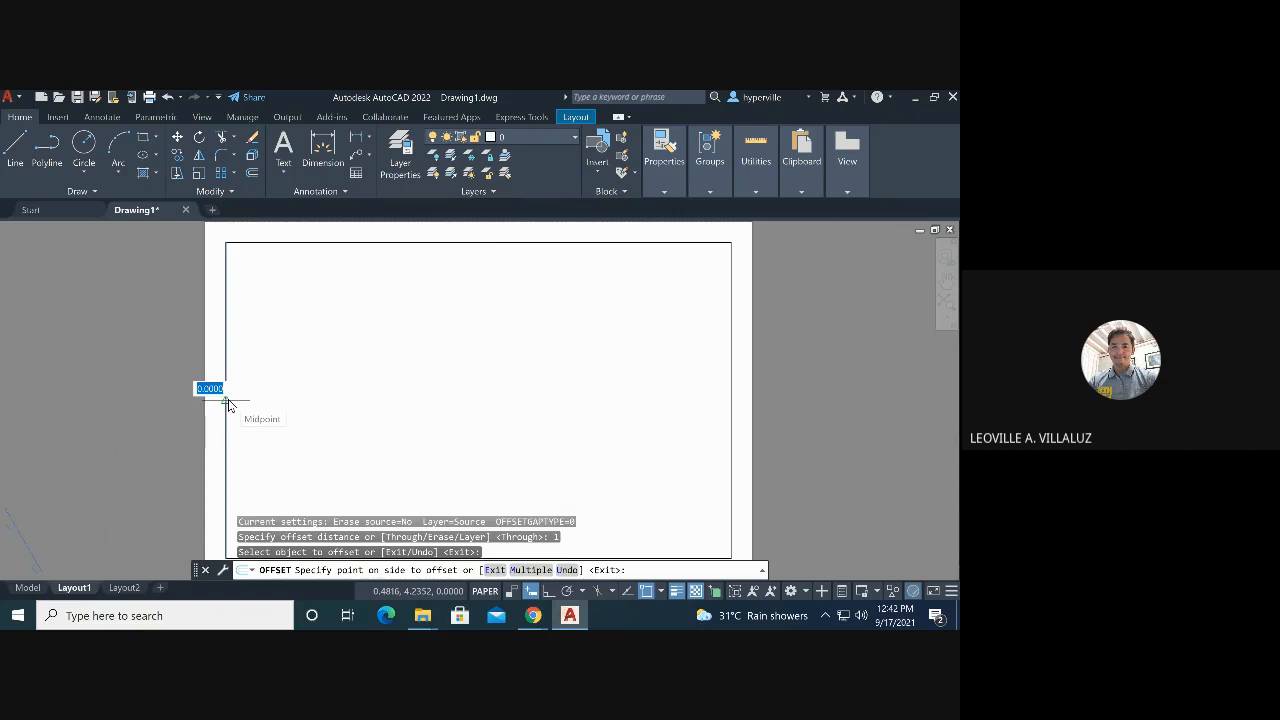
click(283, 417)
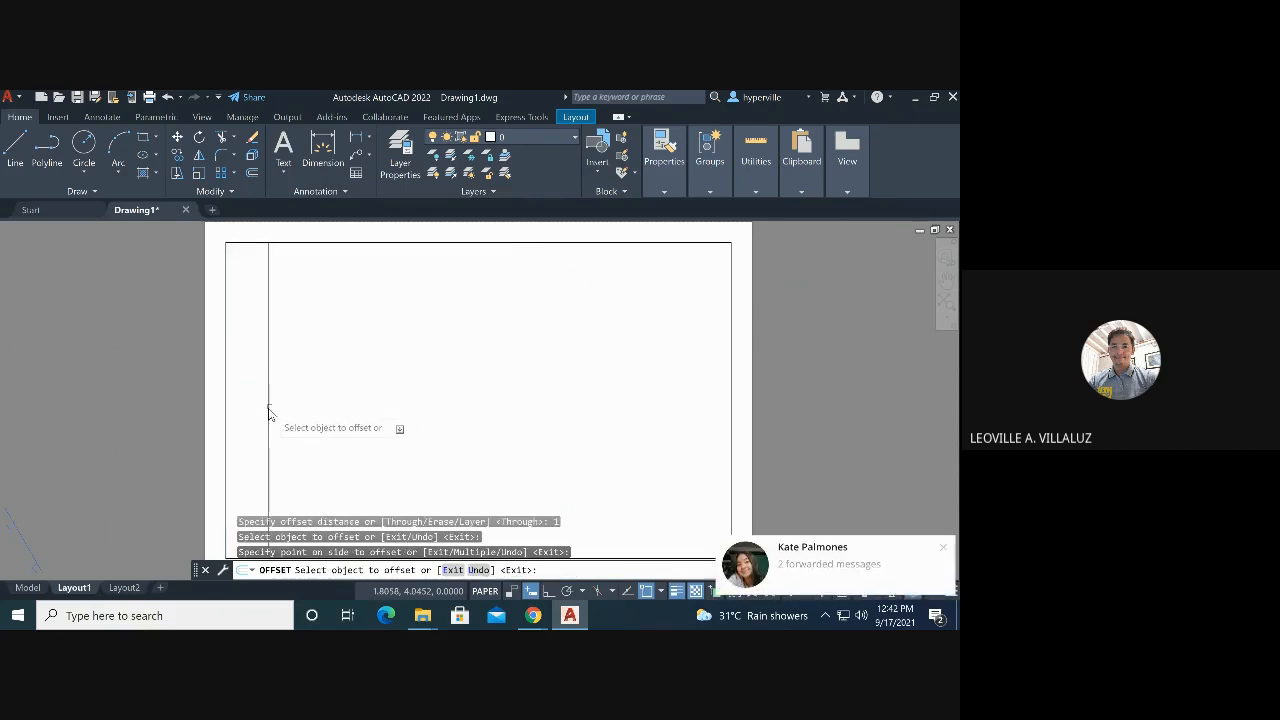
click(269, 416)
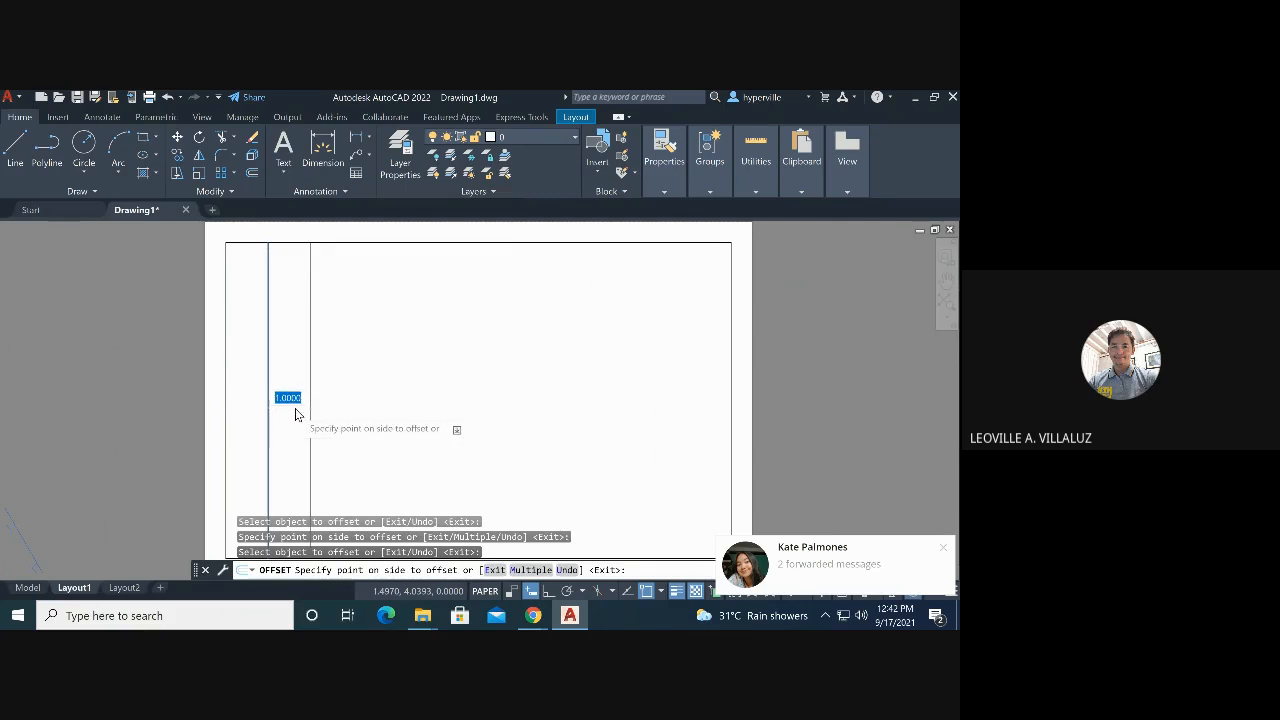
click(313, 417)
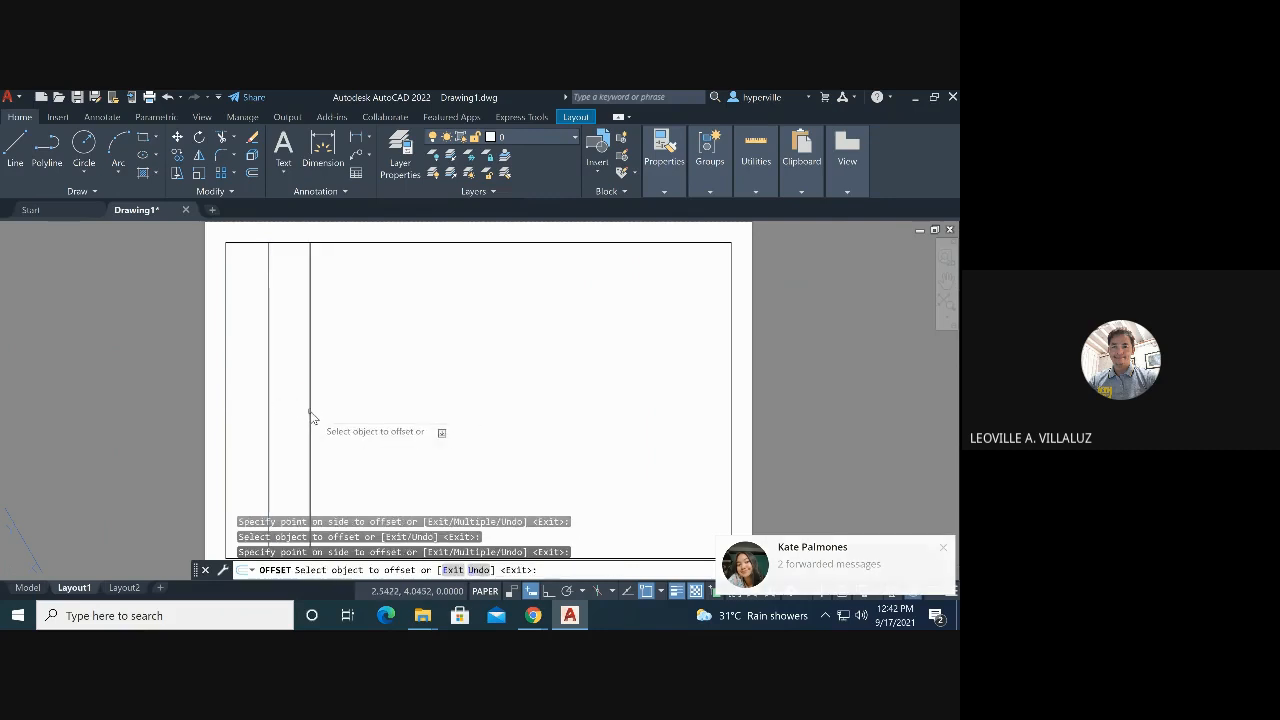
click(311, 418)
click(348, 420)
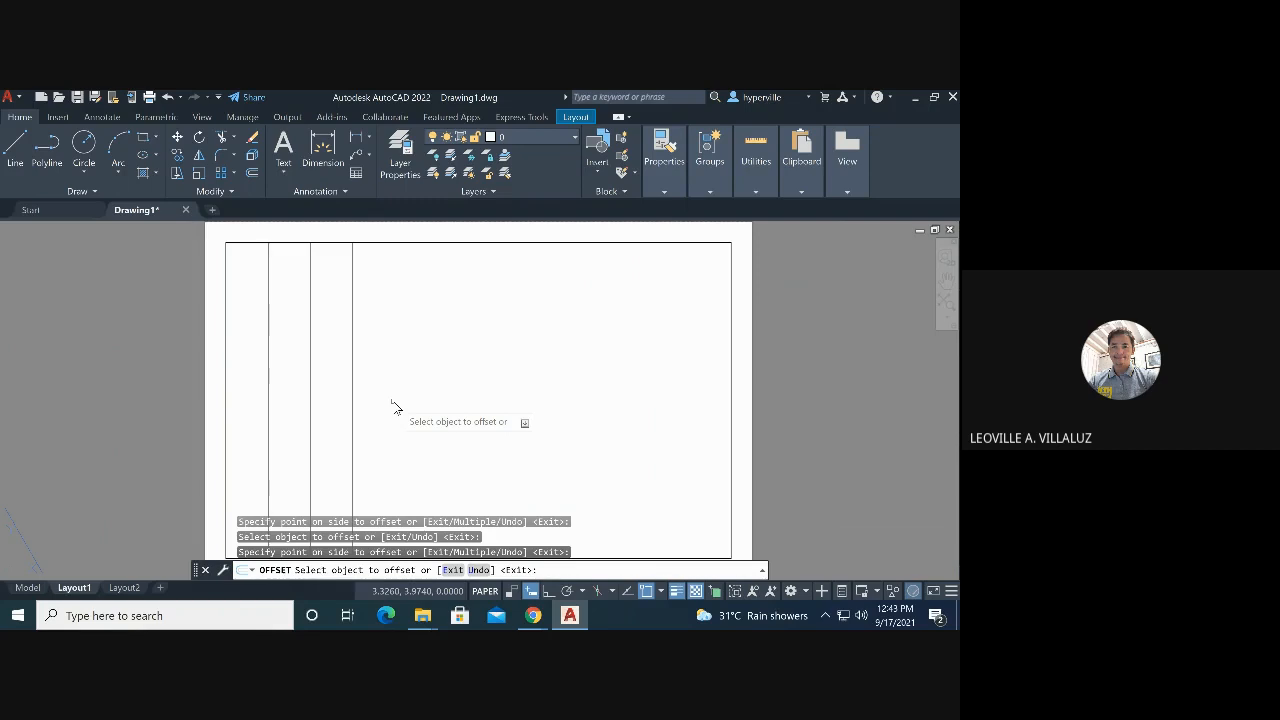
key(Escape)
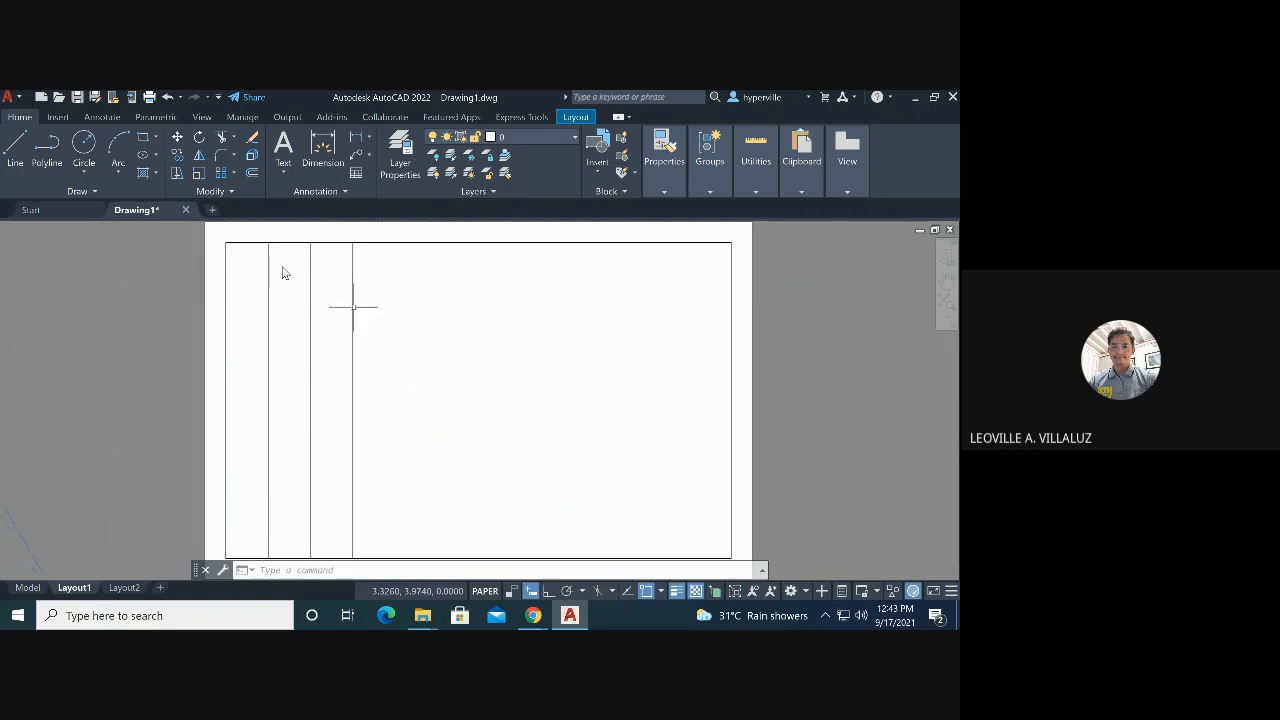
Offset the border's top edge downward repeatedly at 0.5-unit spacing, making 14 horizontal lines down to just above the bottom edge
click(252, 176)
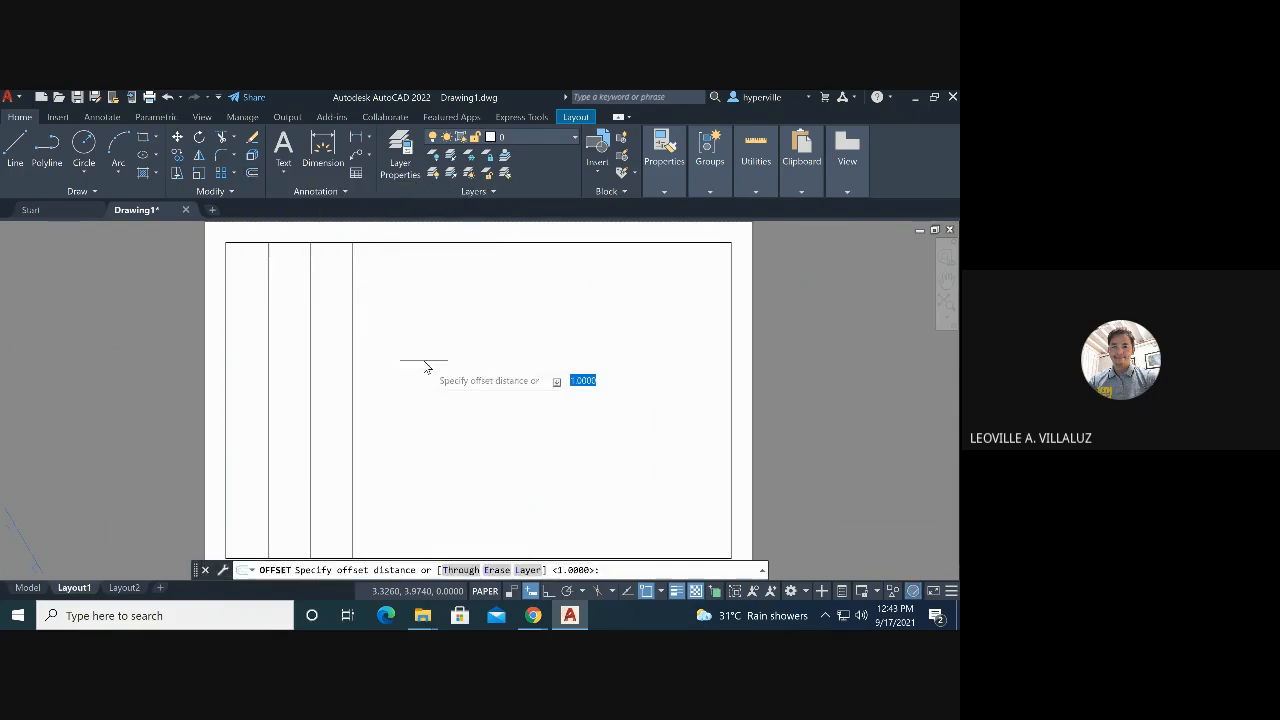
key(BackSpace)
key(Return)
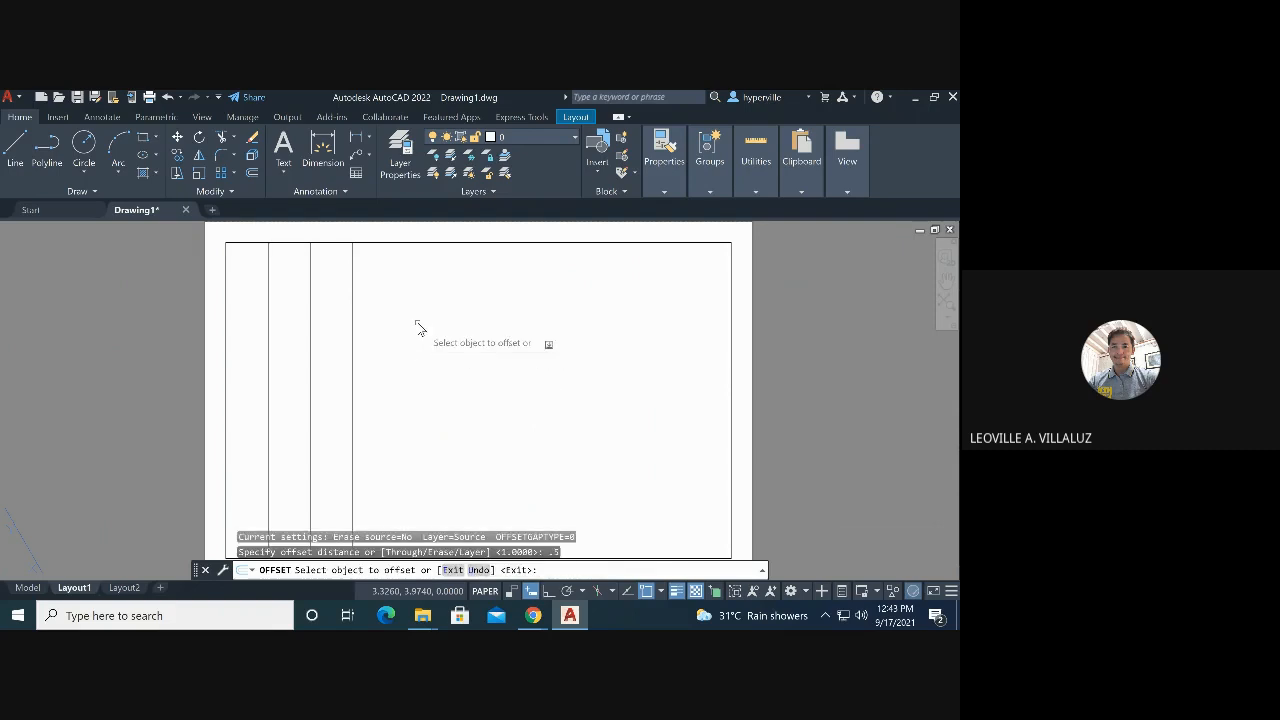
click(398, 244)
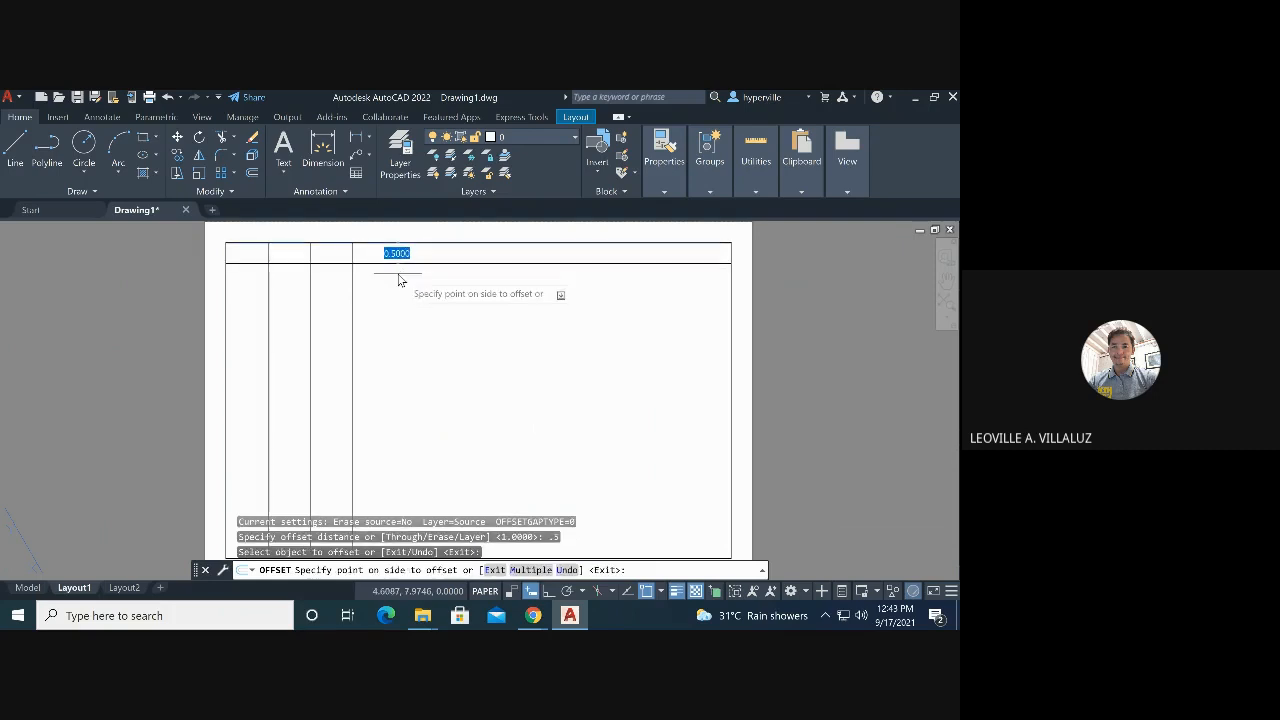
click(401, 287)
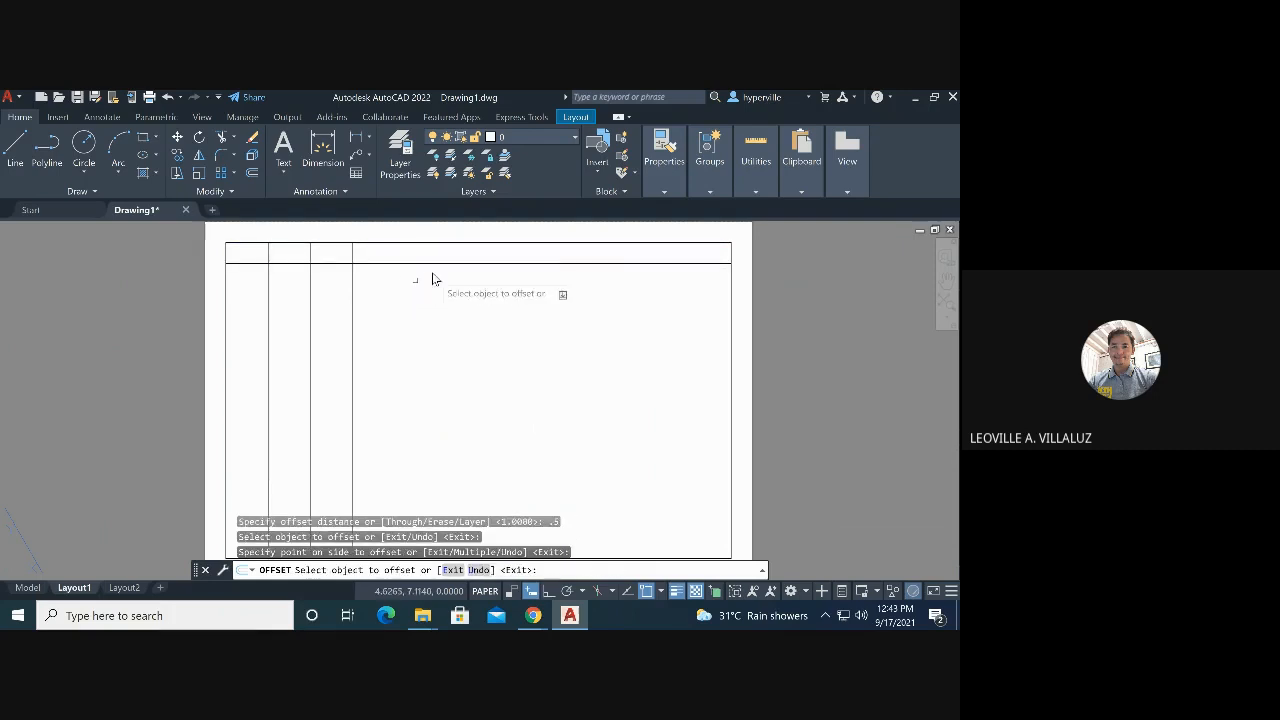
click(437, 264)
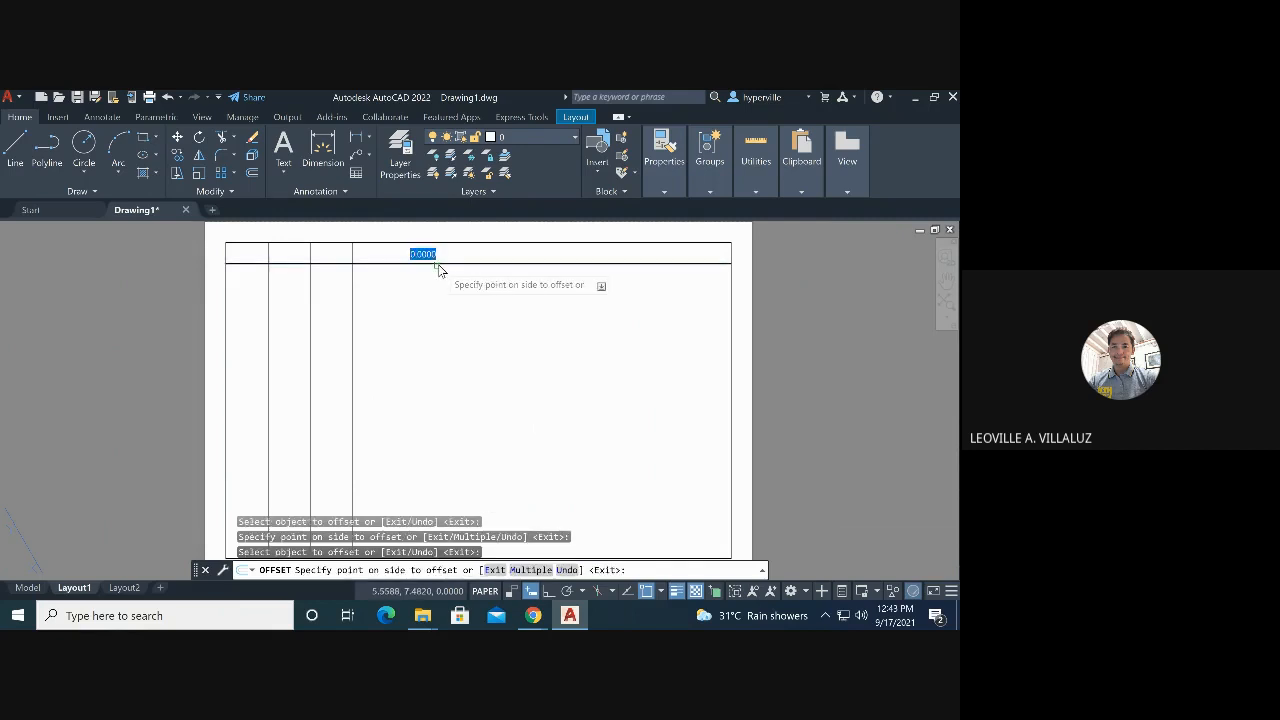
click(442, 296)
click(444, 285)
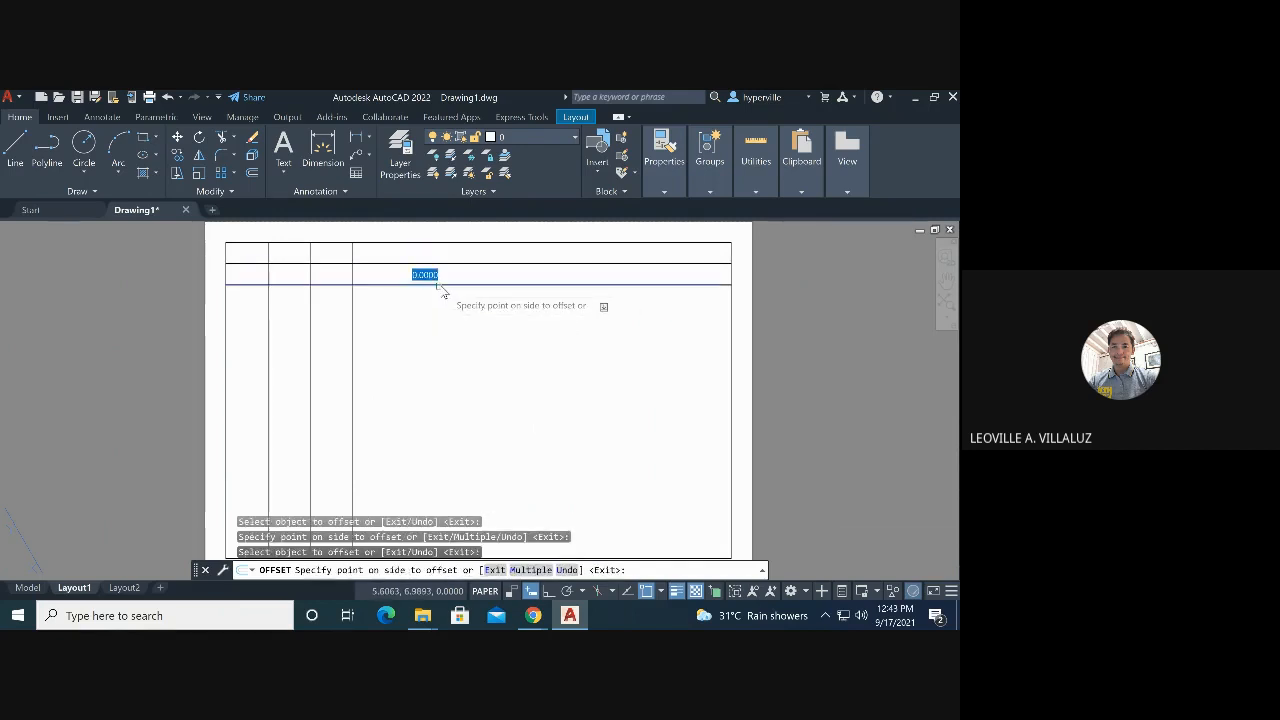
click(446, 322)
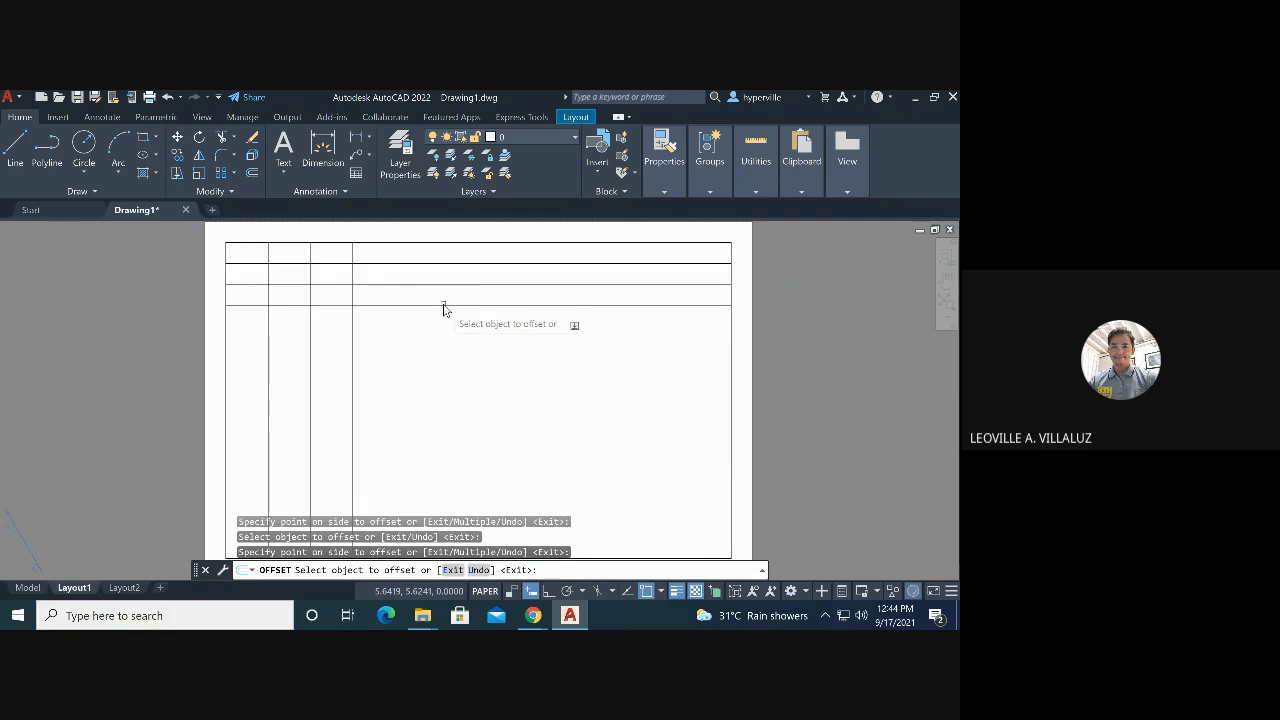
click(444, 305)
click(446, 349)
click(449, 328)
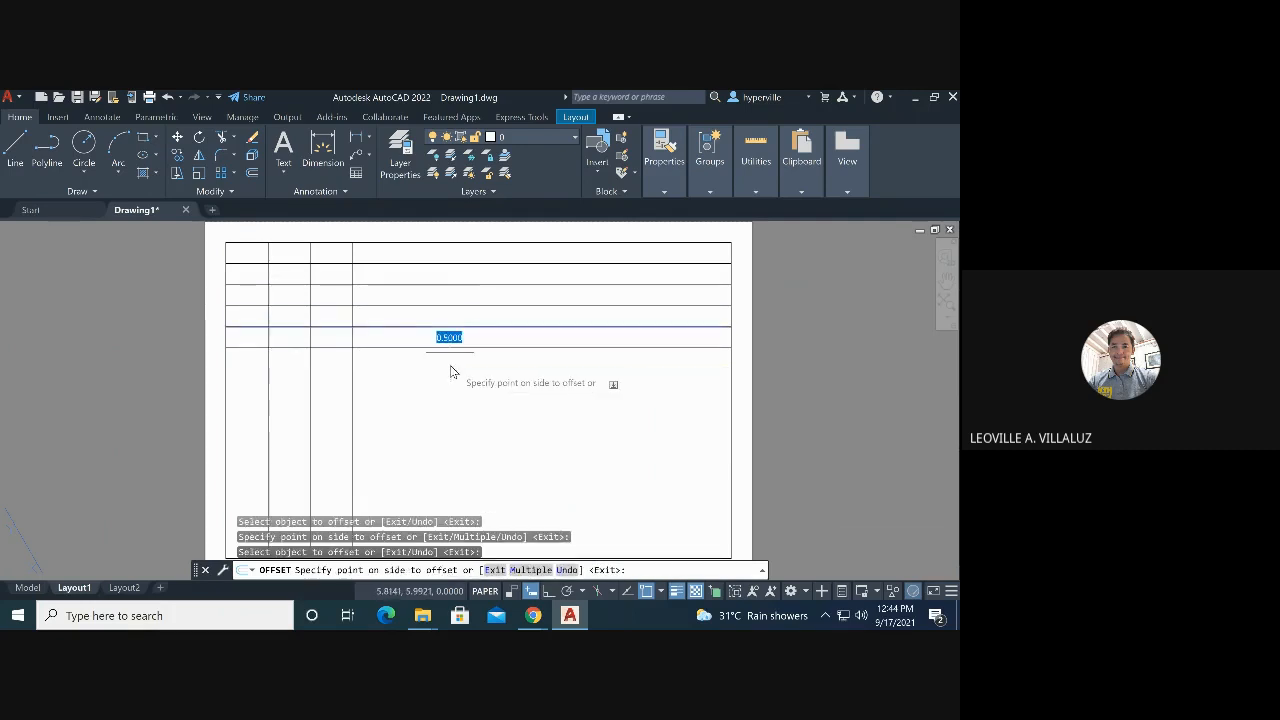
click(456, 351)
click(456, 351)
click(457, 373)
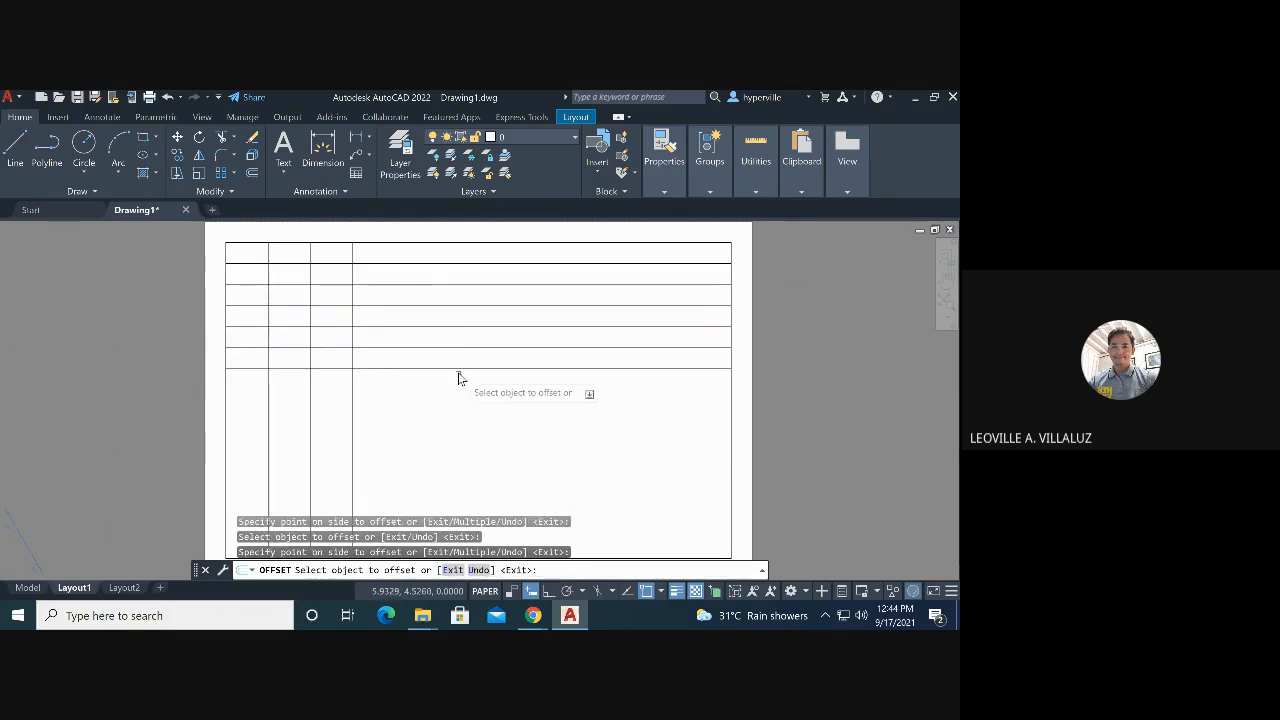
click(457, 369)
click(457, 381)
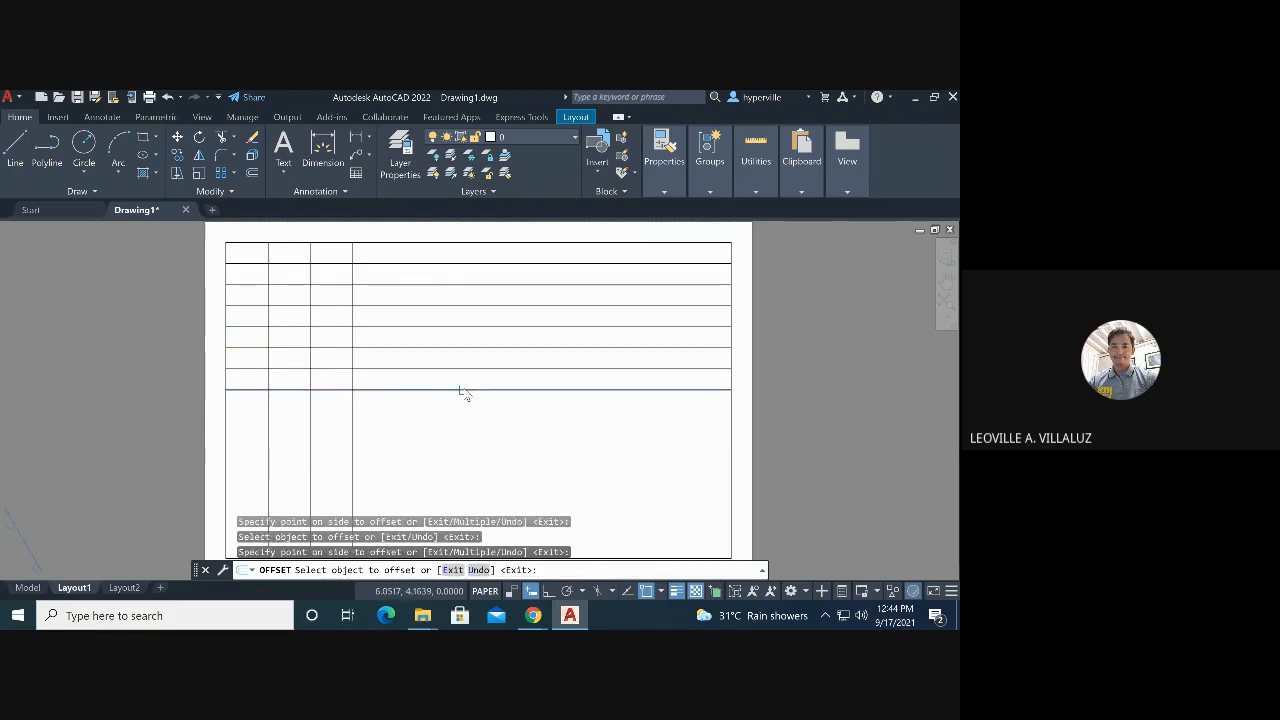
click(458, 390)
click(468, 420)
click(477, 414)
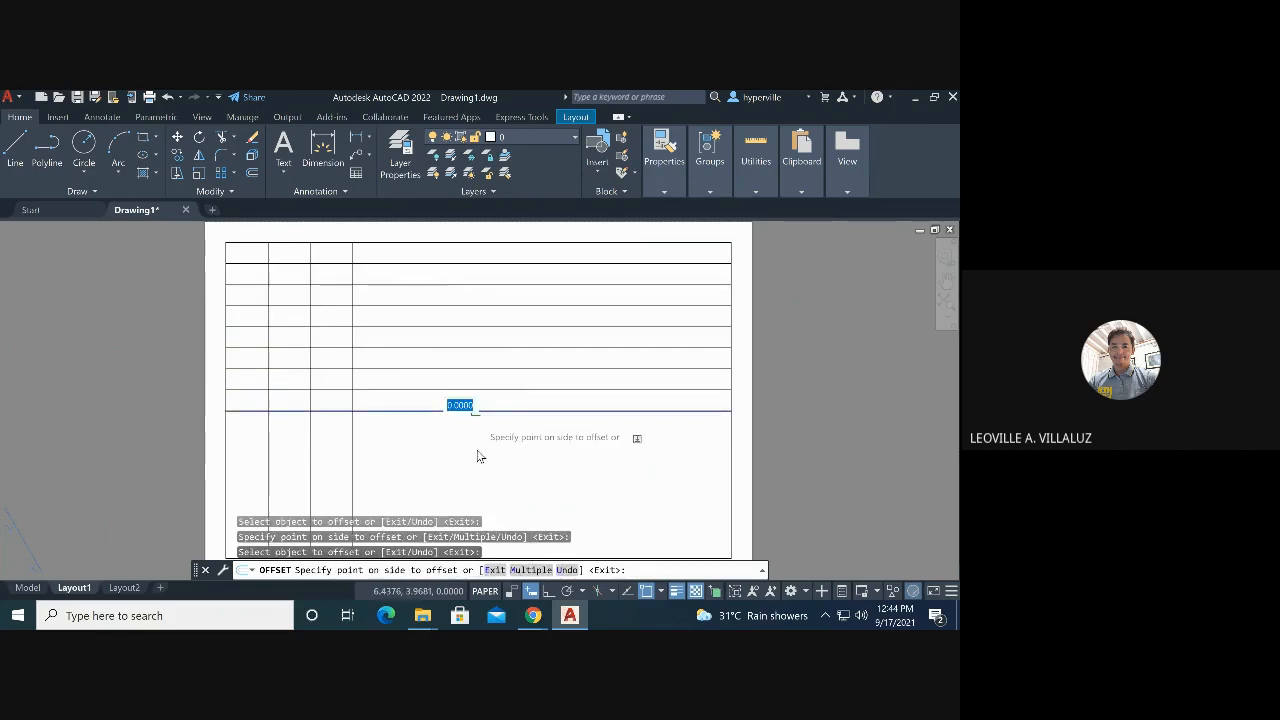
click(488, 449)
click(516, 432)
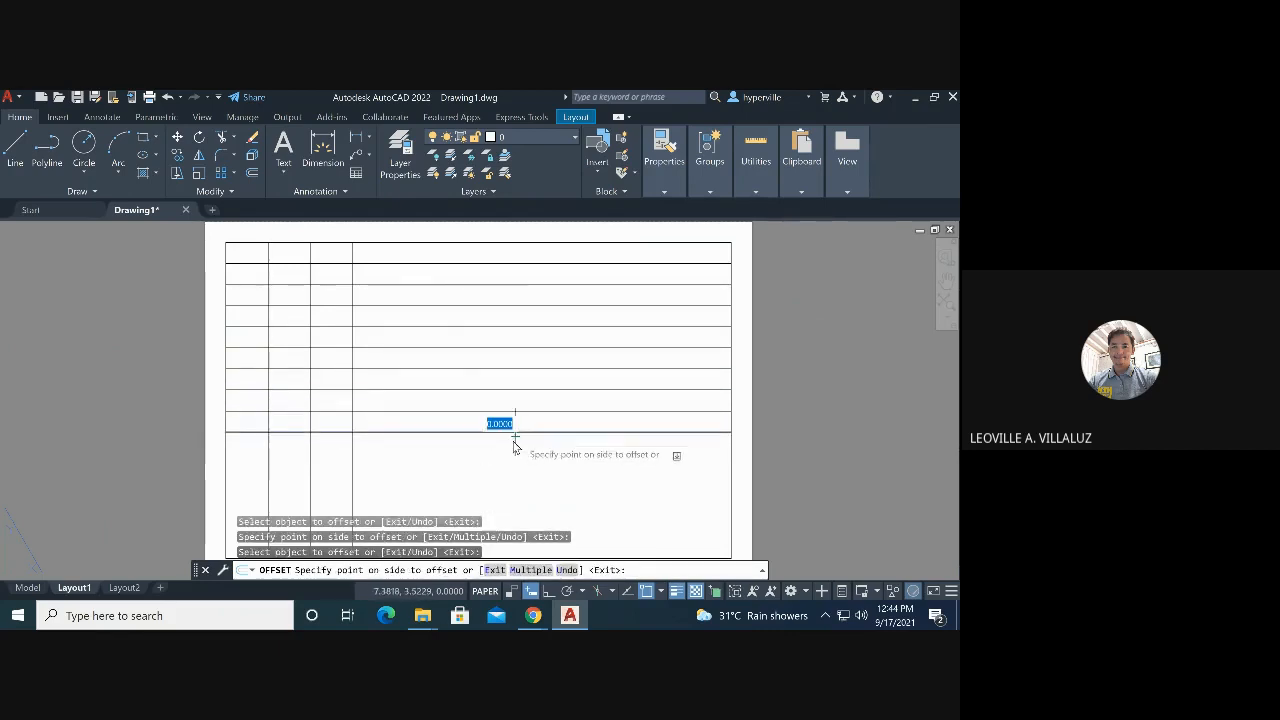
click(510, 462)
click(510, 455)
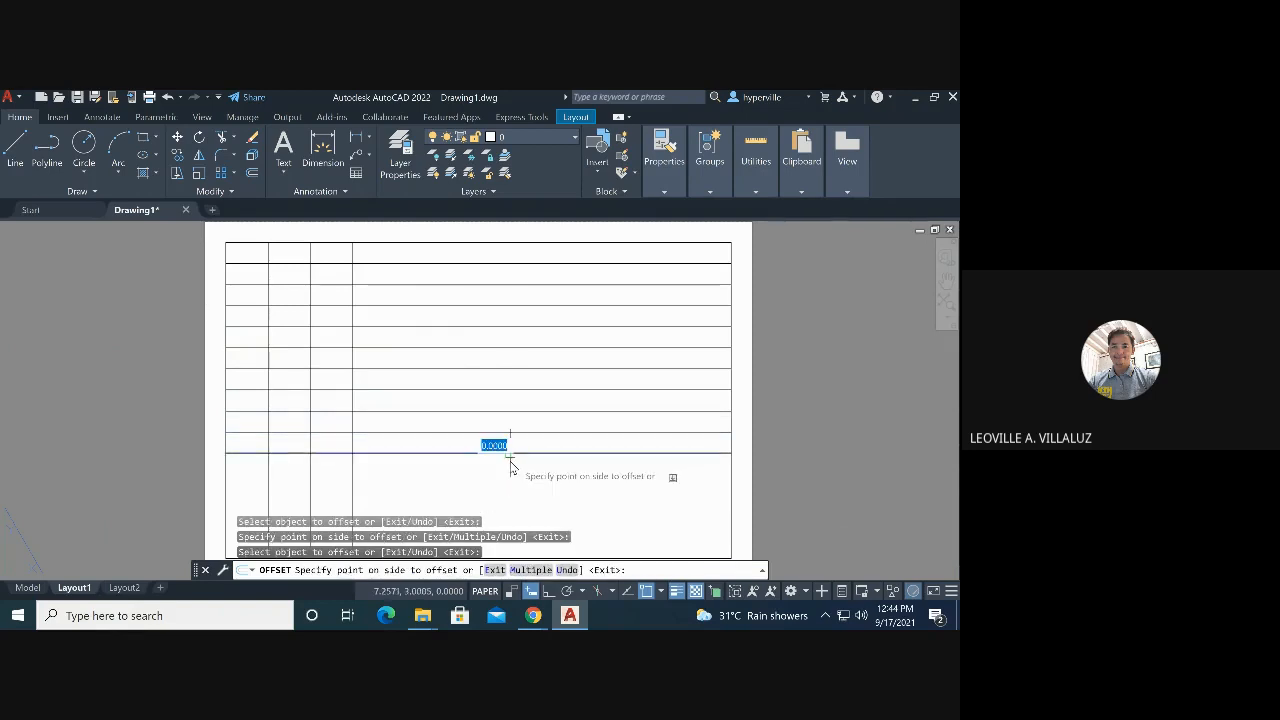
click(513, 476)
click(513, 475)
click(520, 494)
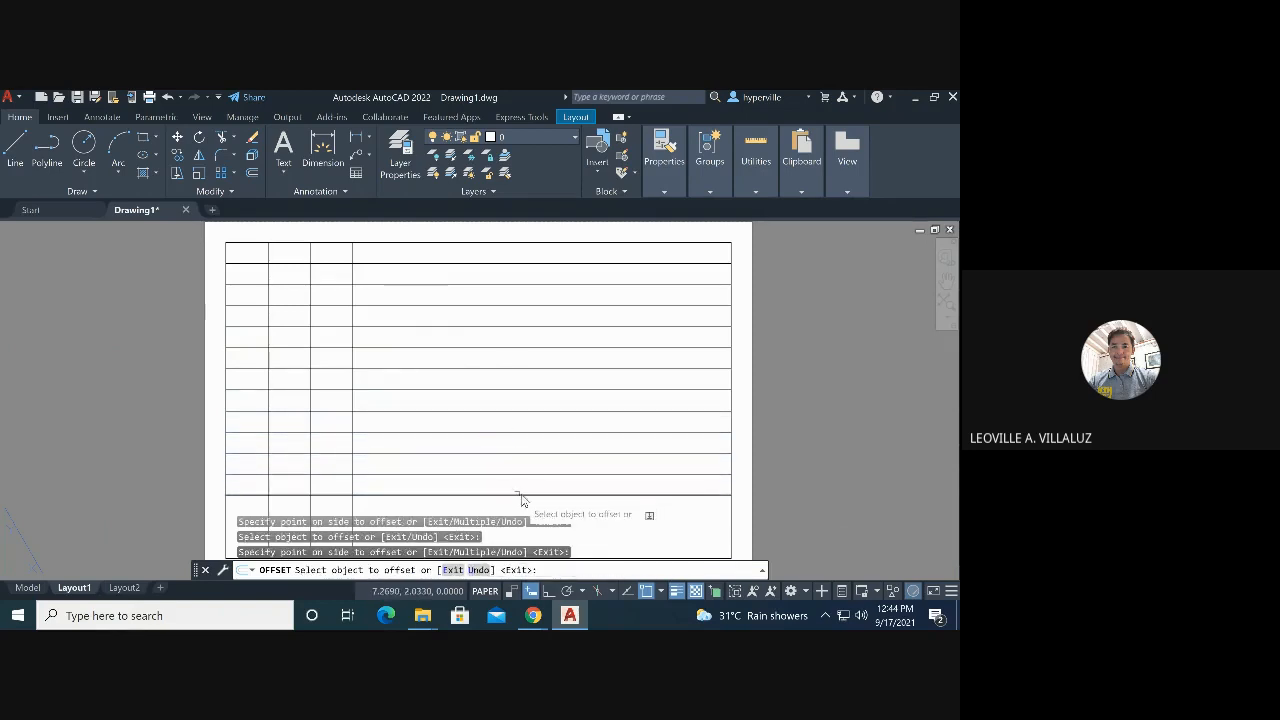
click(521, 495)
click(527, 512)
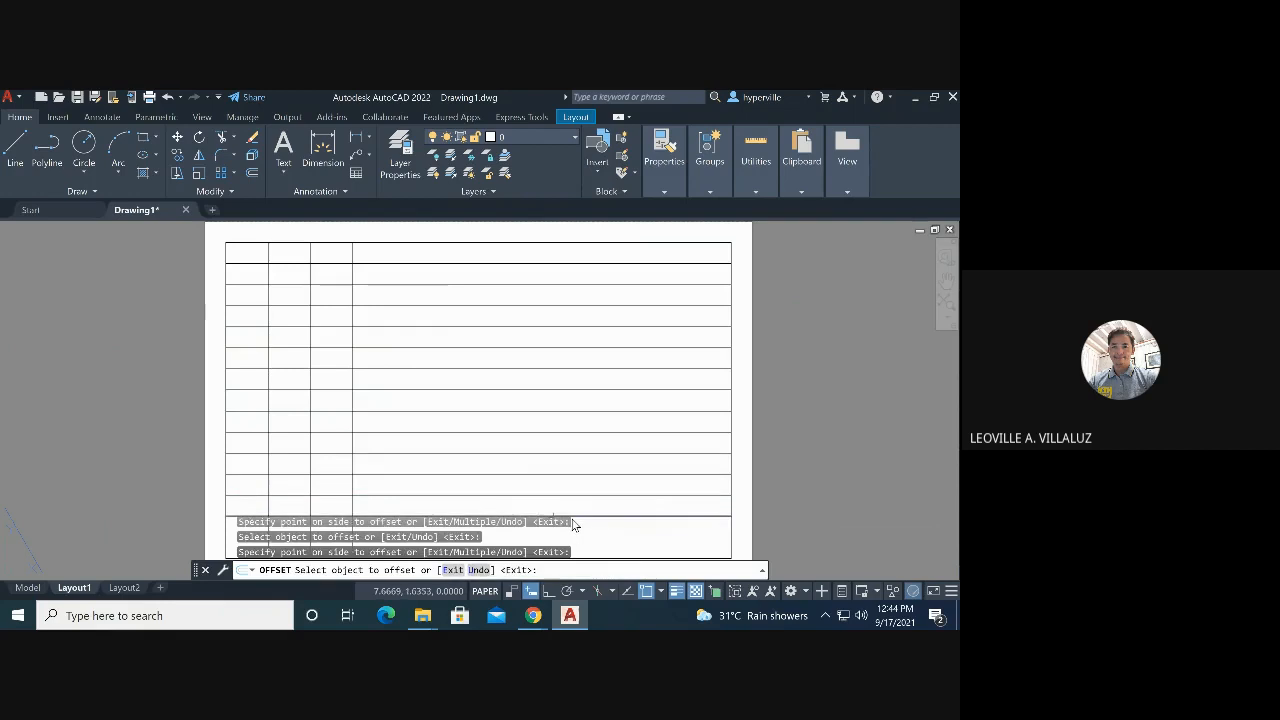
click(594, 517)
click(598, 528)
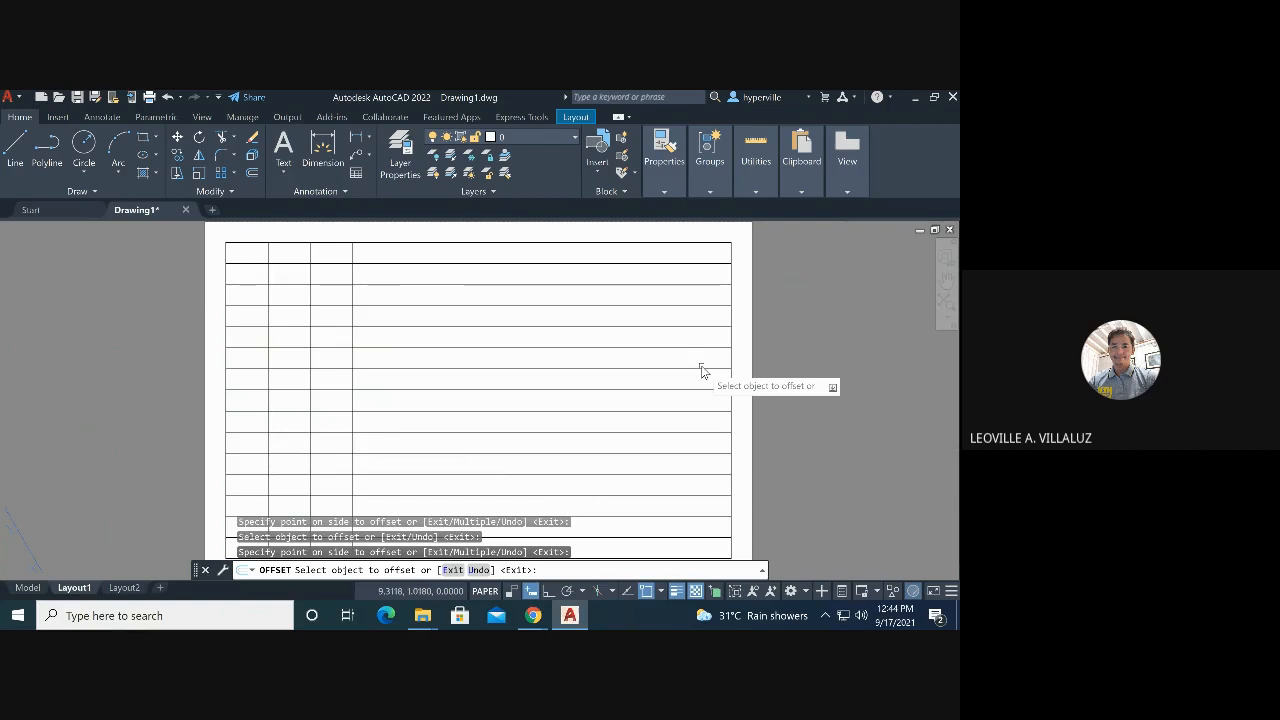
key(Escape)
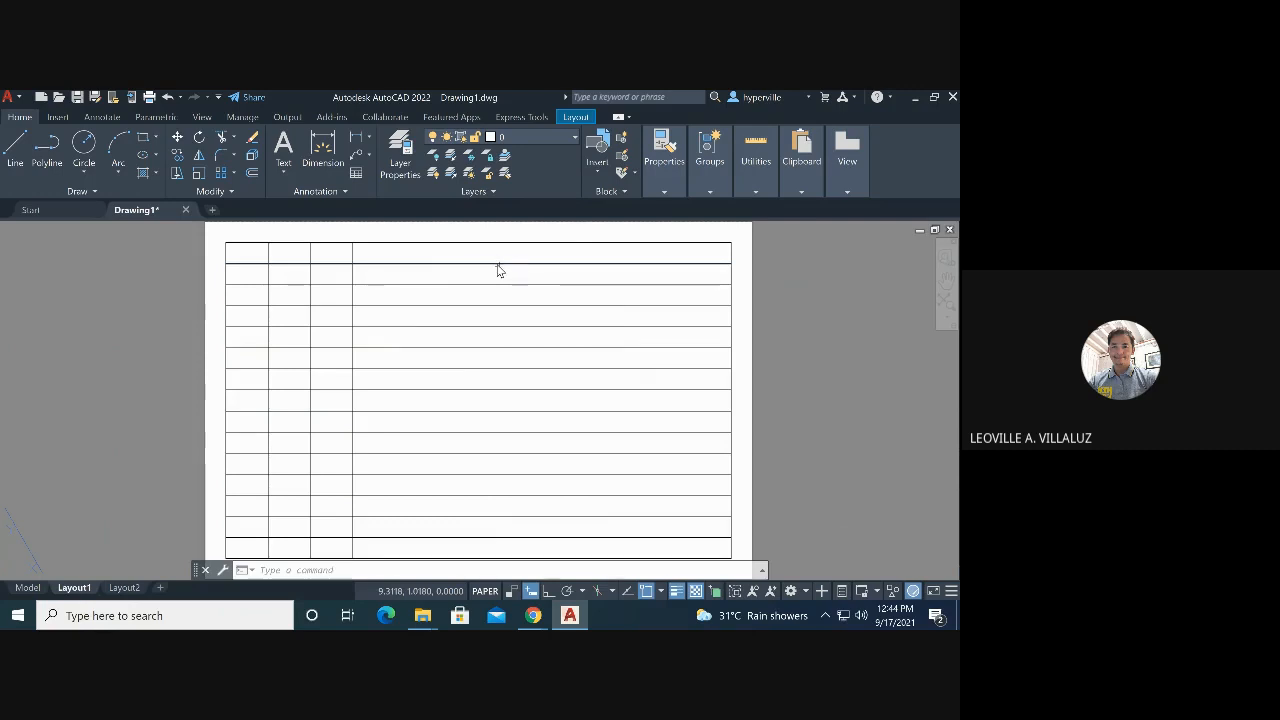
click(499, 266)
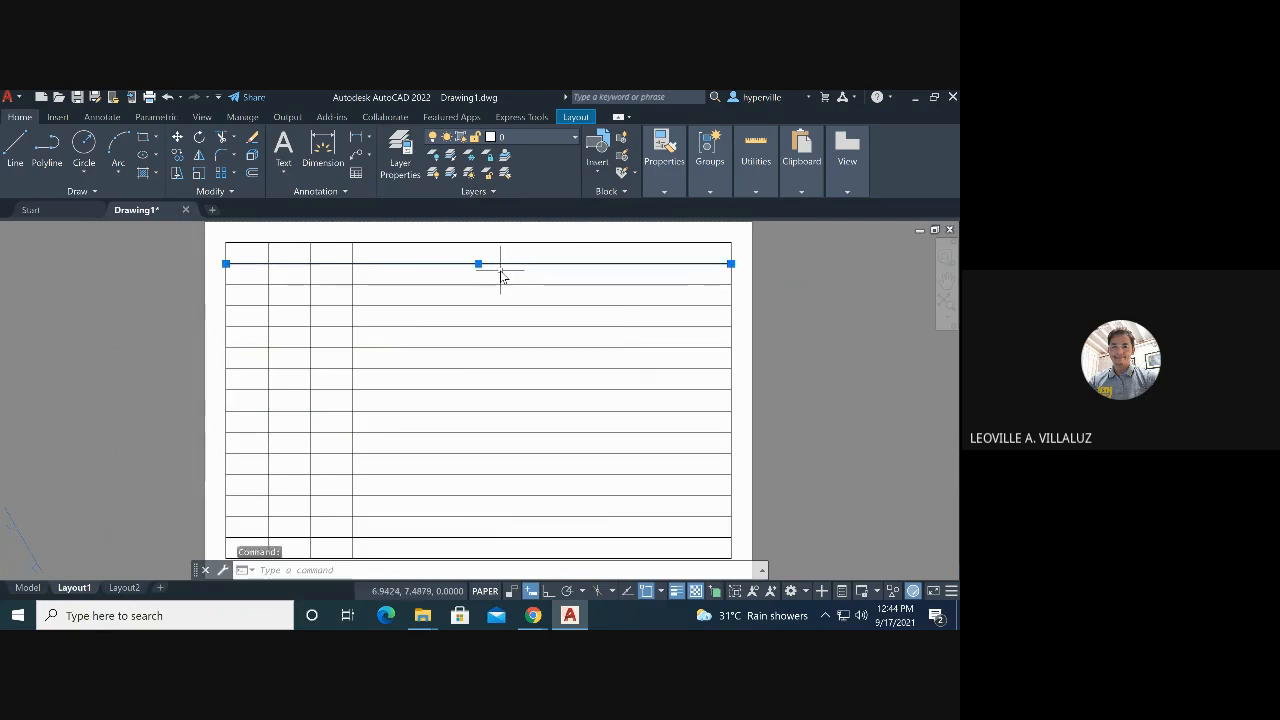
key(Delete)
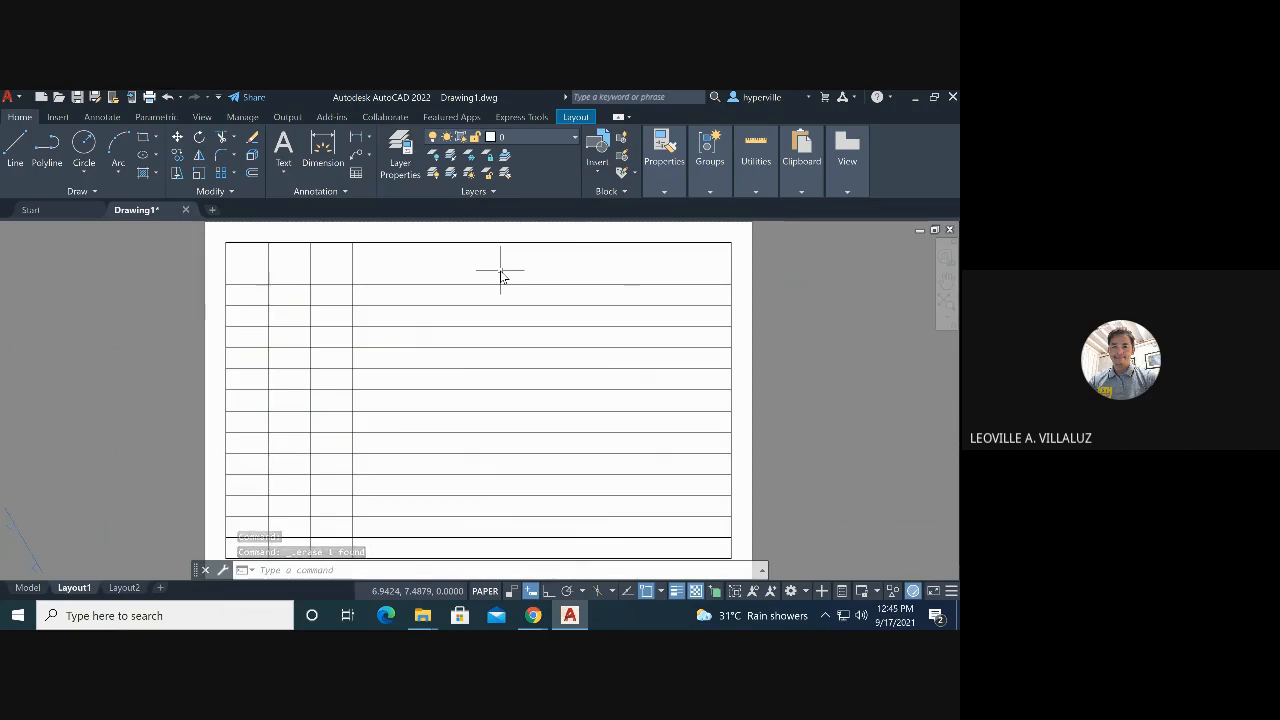
key(ctrl+z)
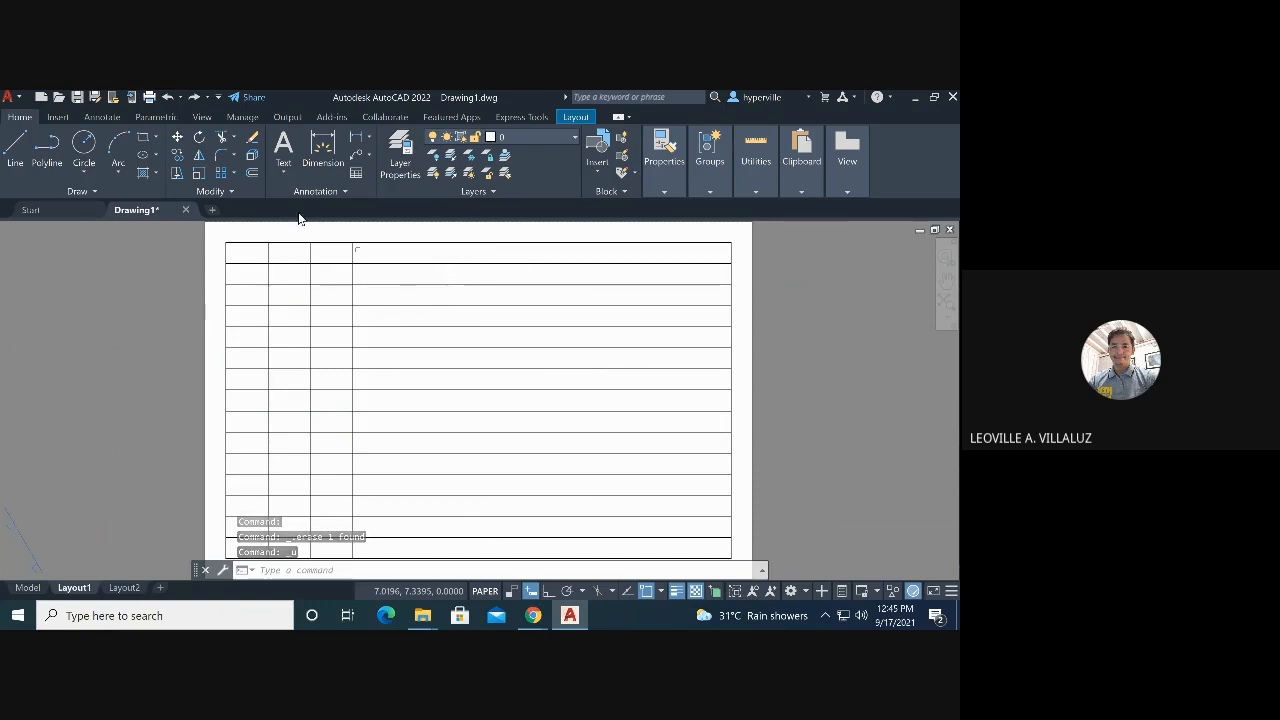
Trim away all horizontal row lines between the third column line and the border's right edge
click(223, 139)
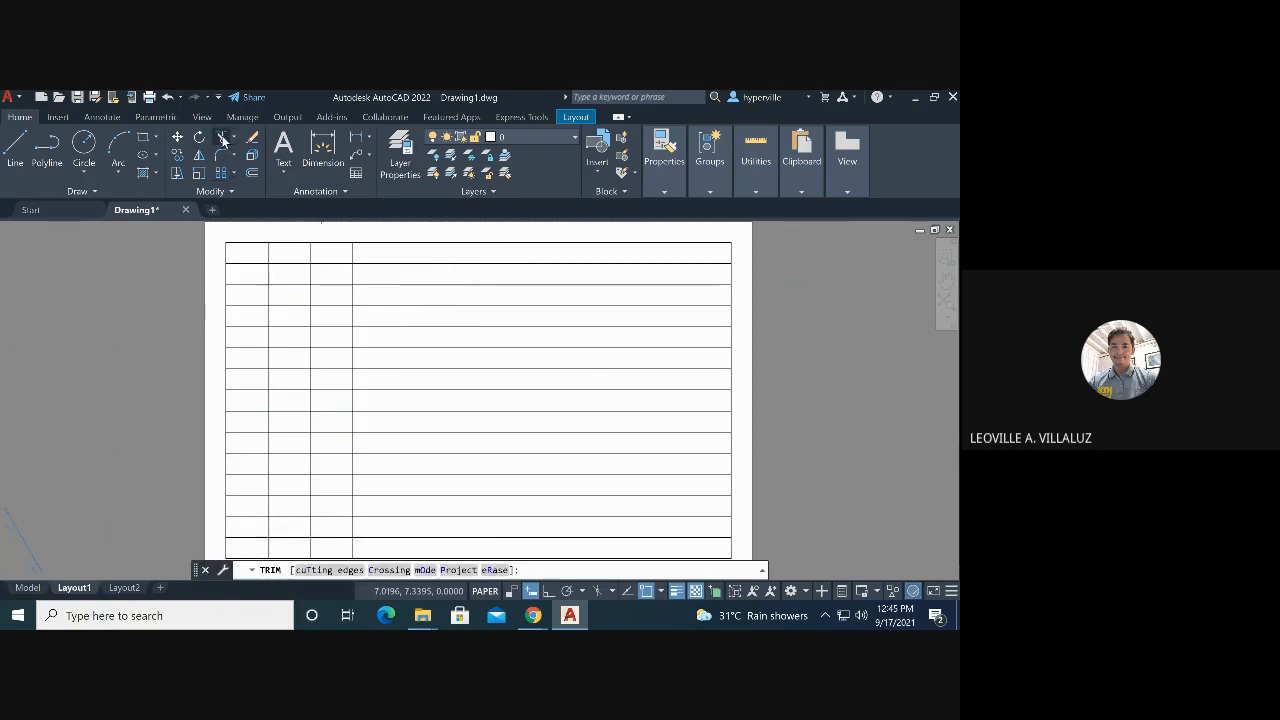
click(534, 268)
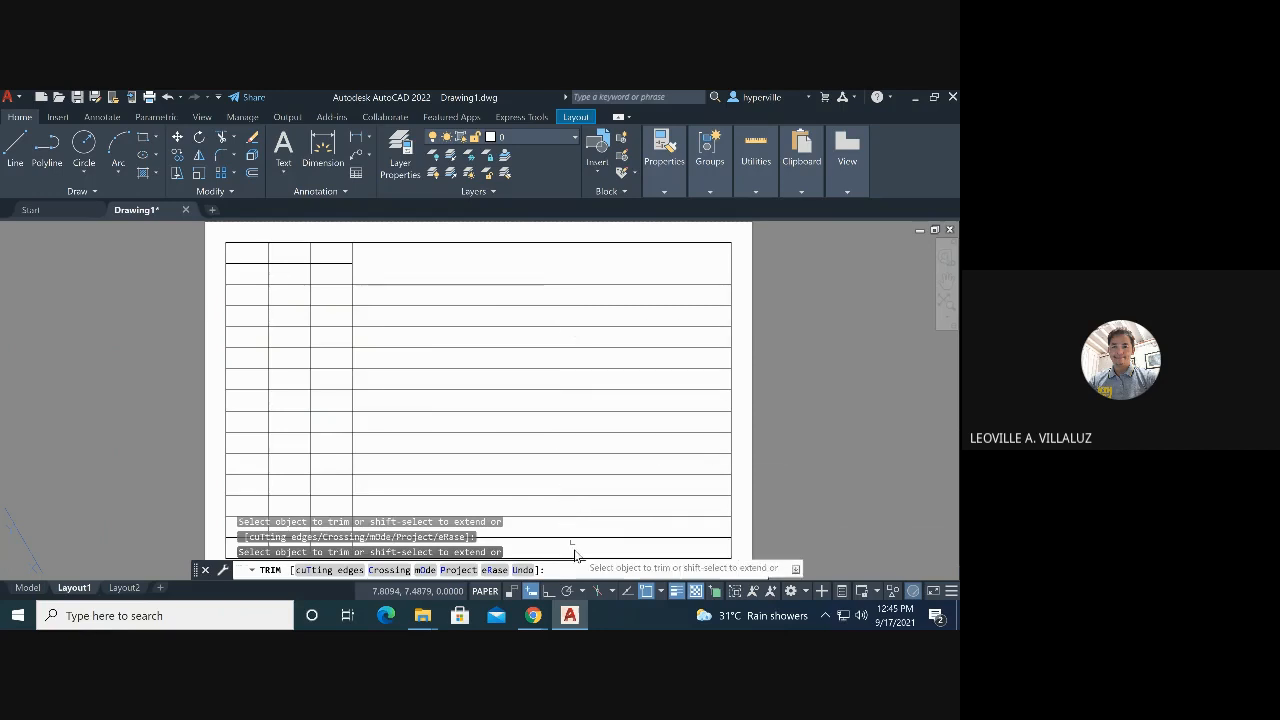
click(553, 285)
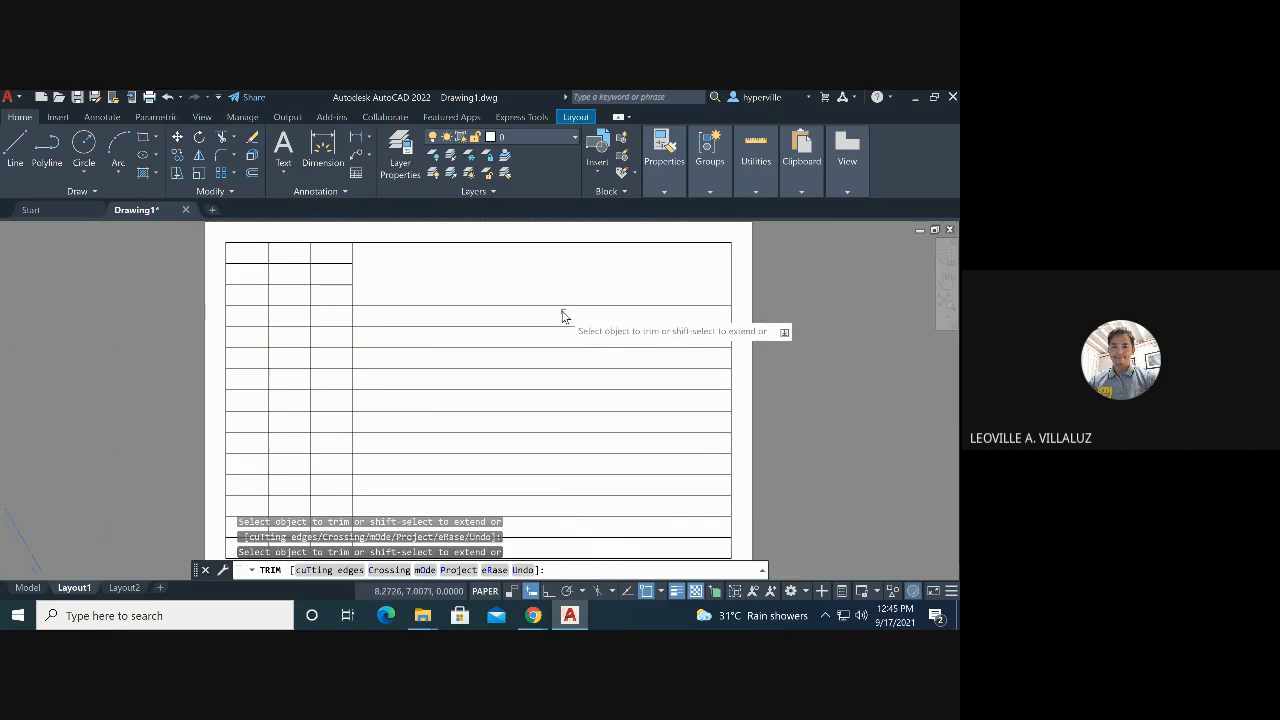
click(559, 305)
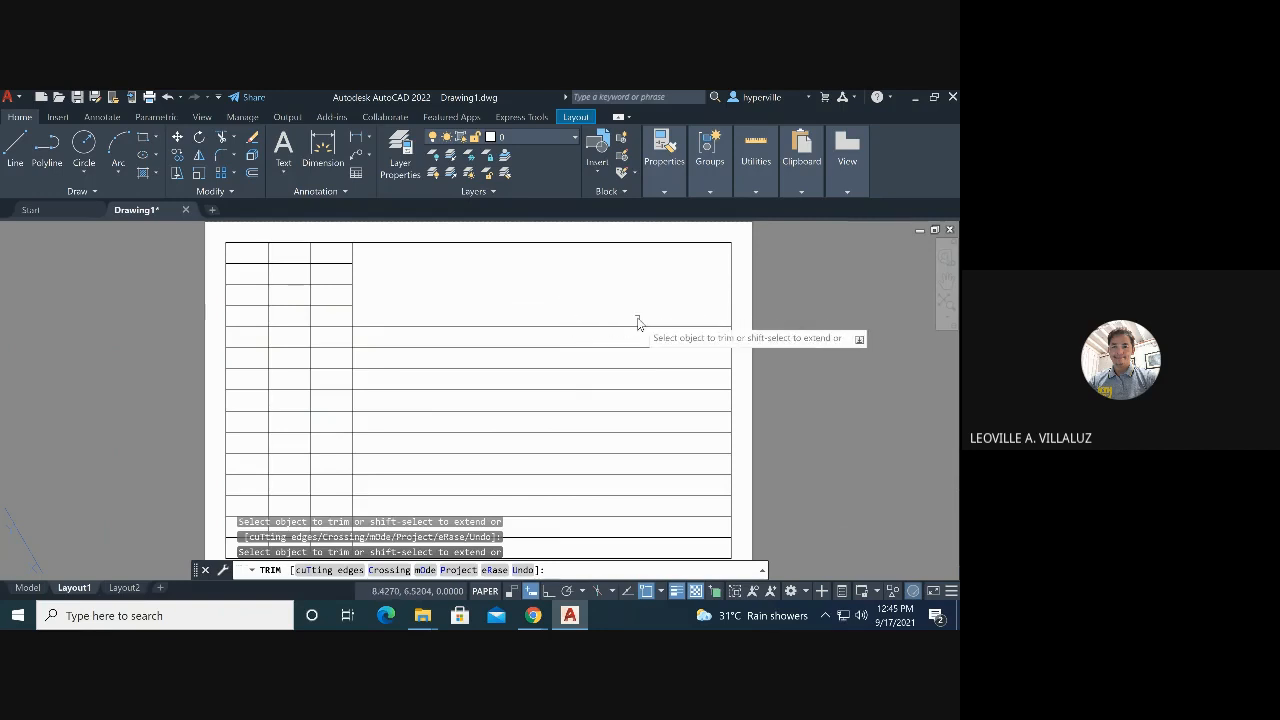
drag(642, 311, 552, 548)
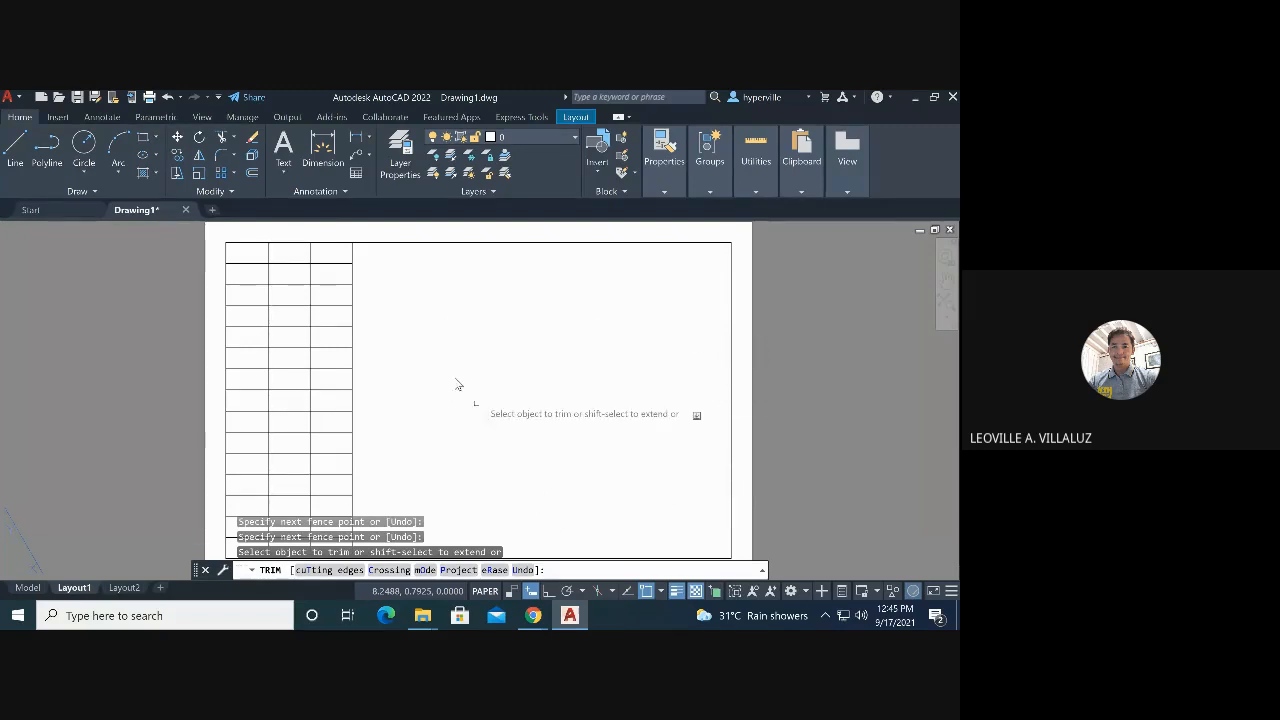
Trim the first and seventh row lines within the first column, and both inner column lines across the third, sixth and ninth rows
click(245, 271)
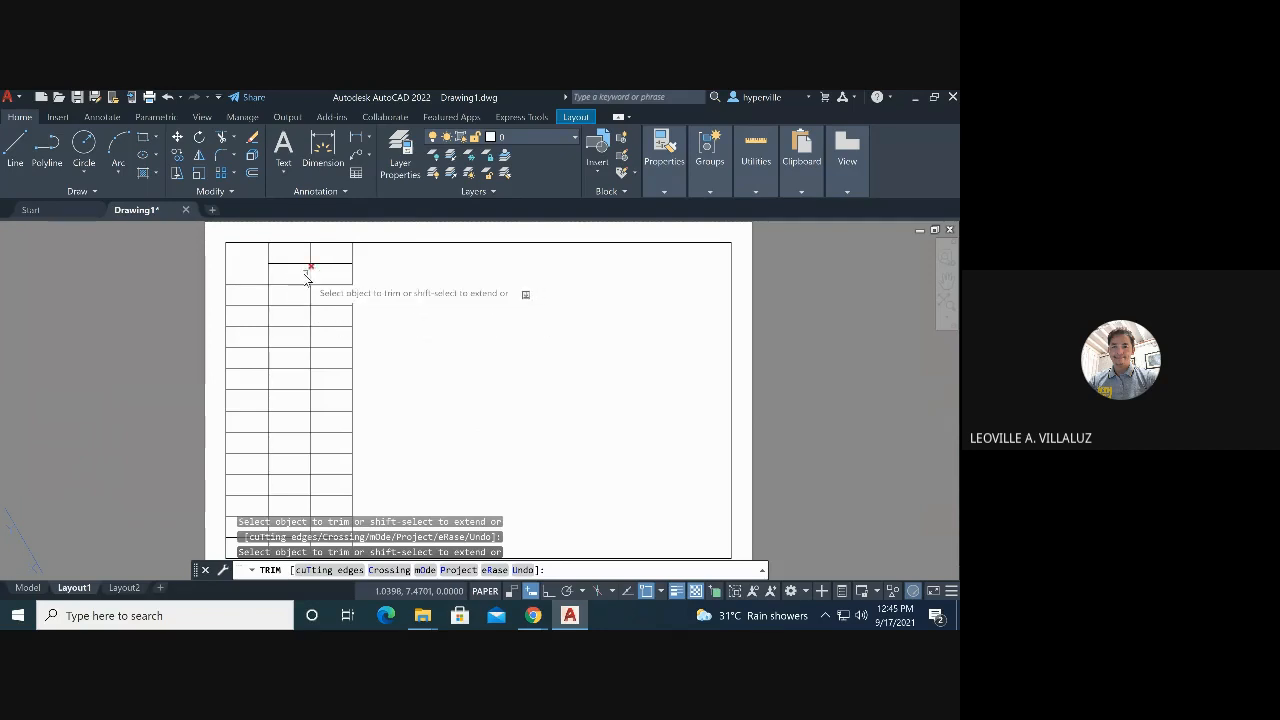
click(254, 390)
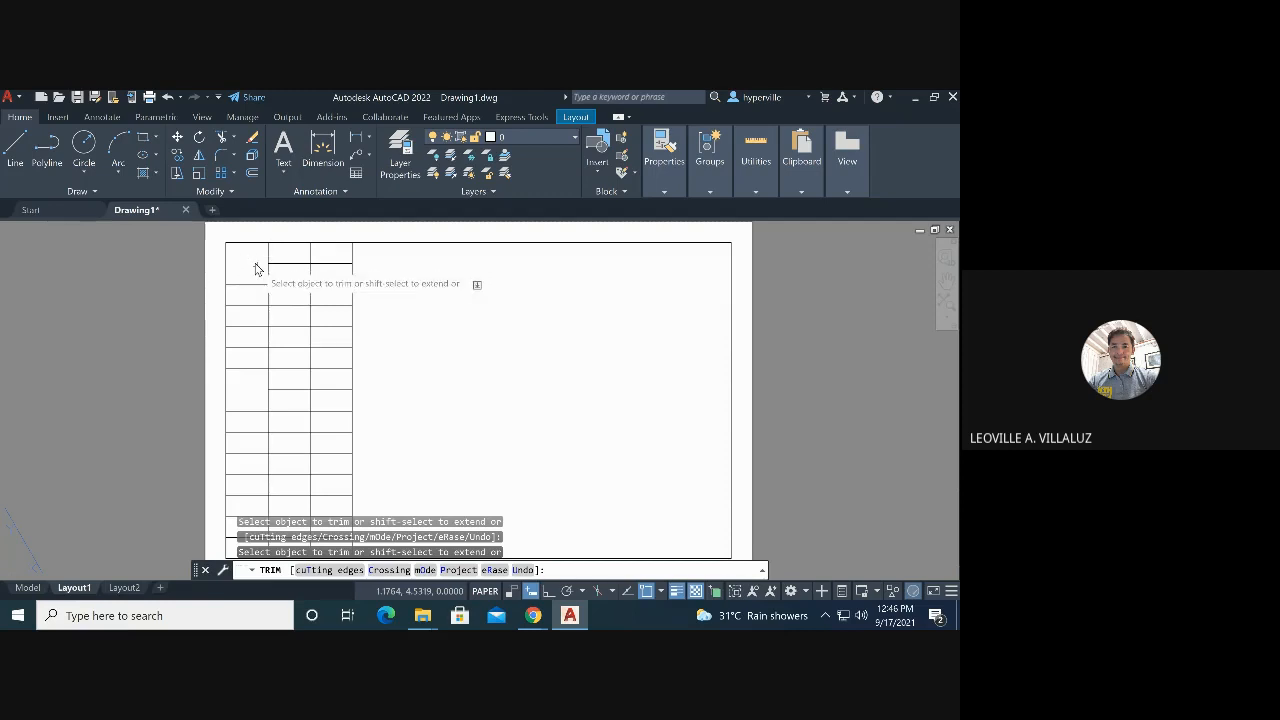
click(311, 357)
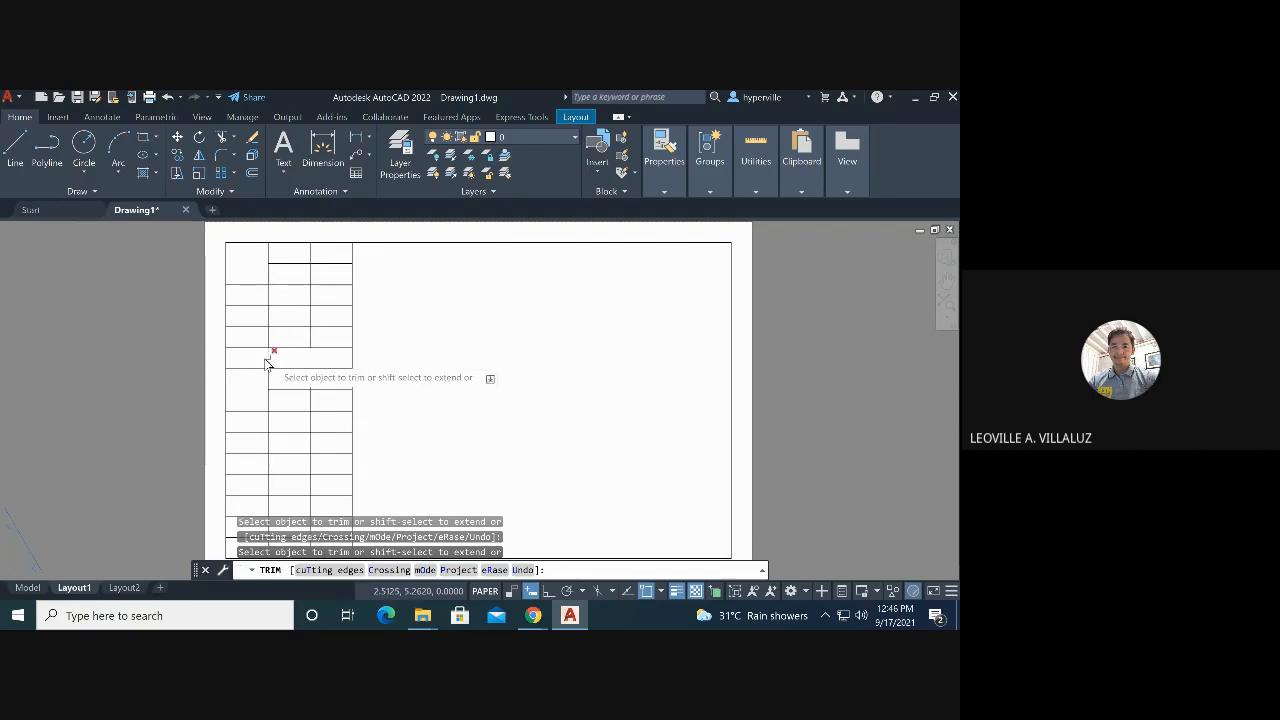
click(267, 358)
click(269, 364)
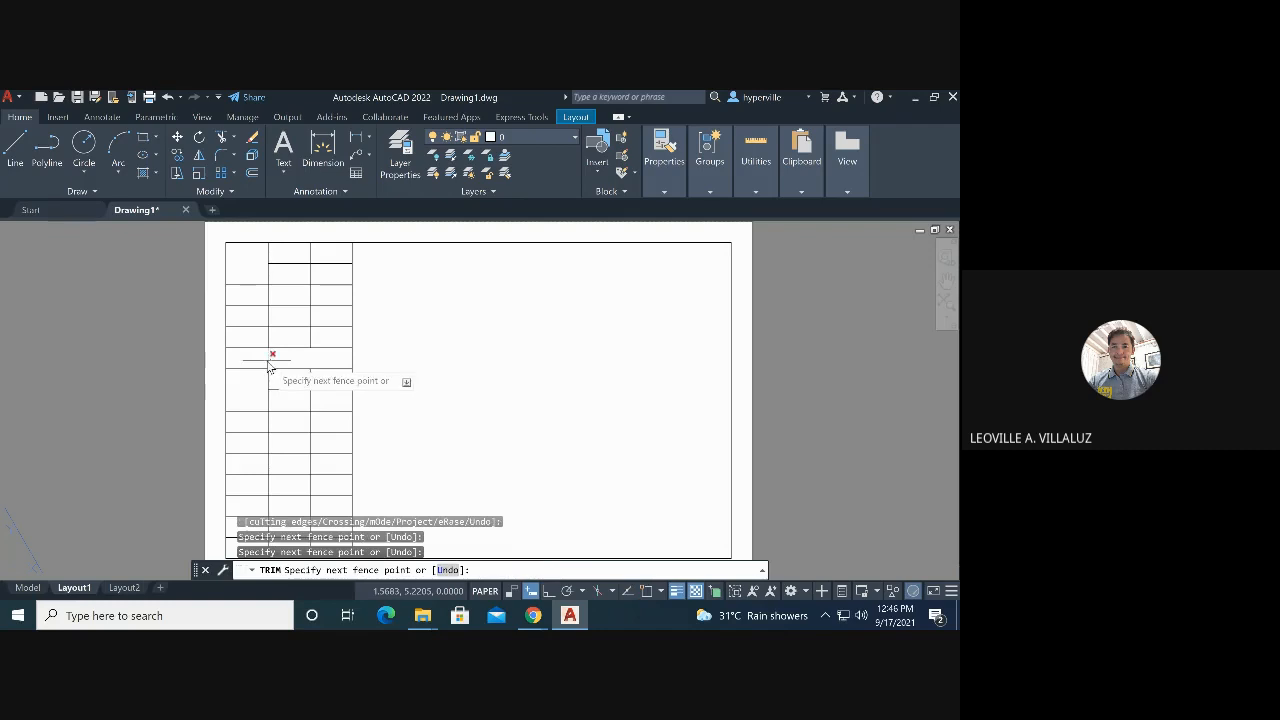
key(Return)
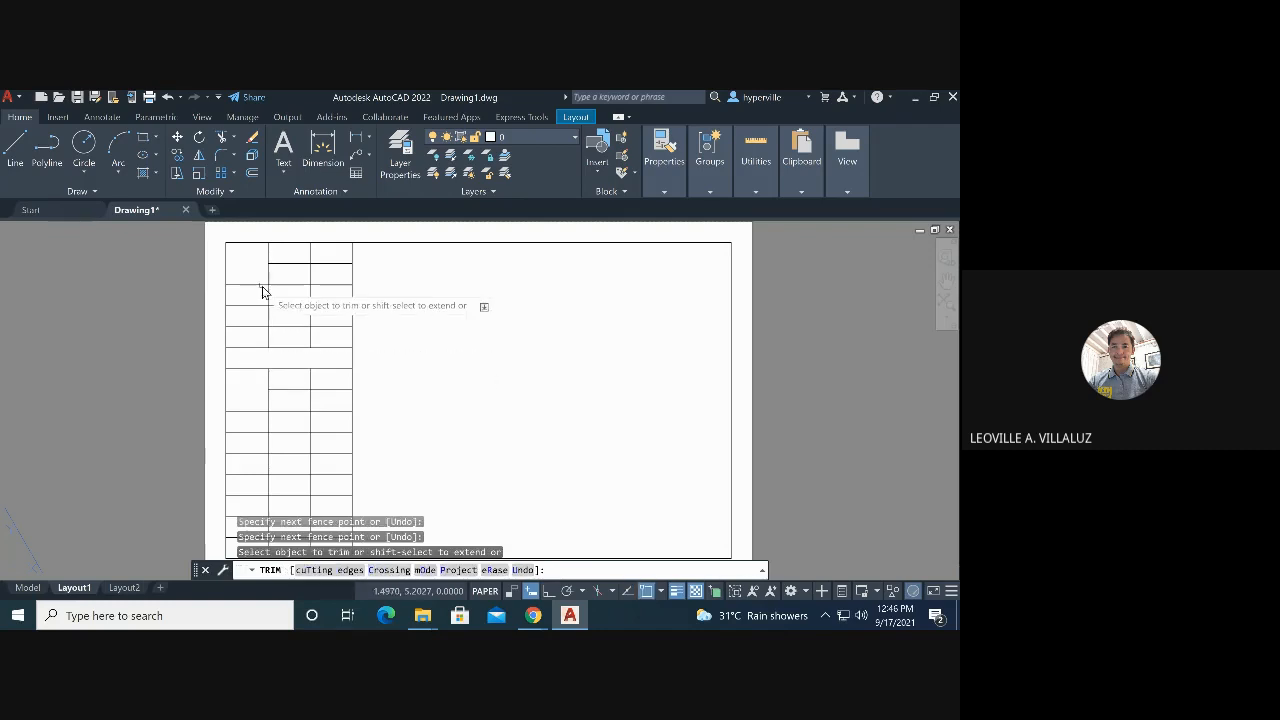
click(272, 294)
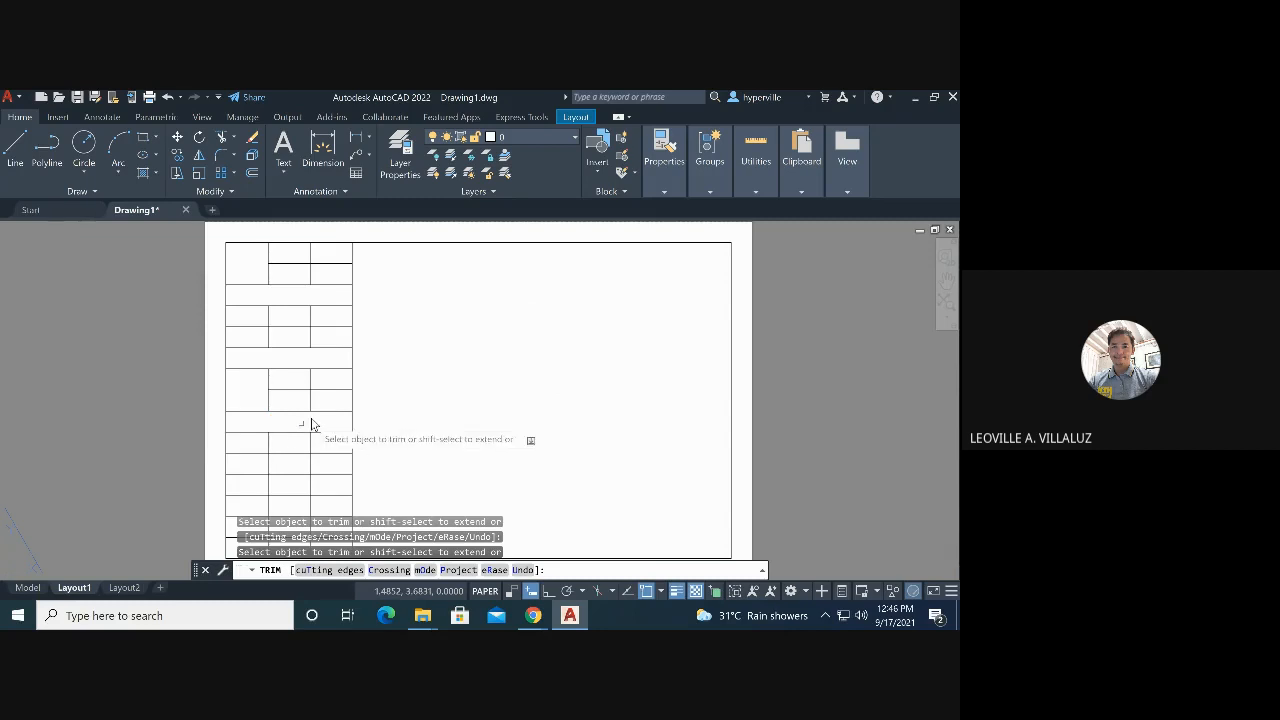
scroll(327, 352, down, 2)
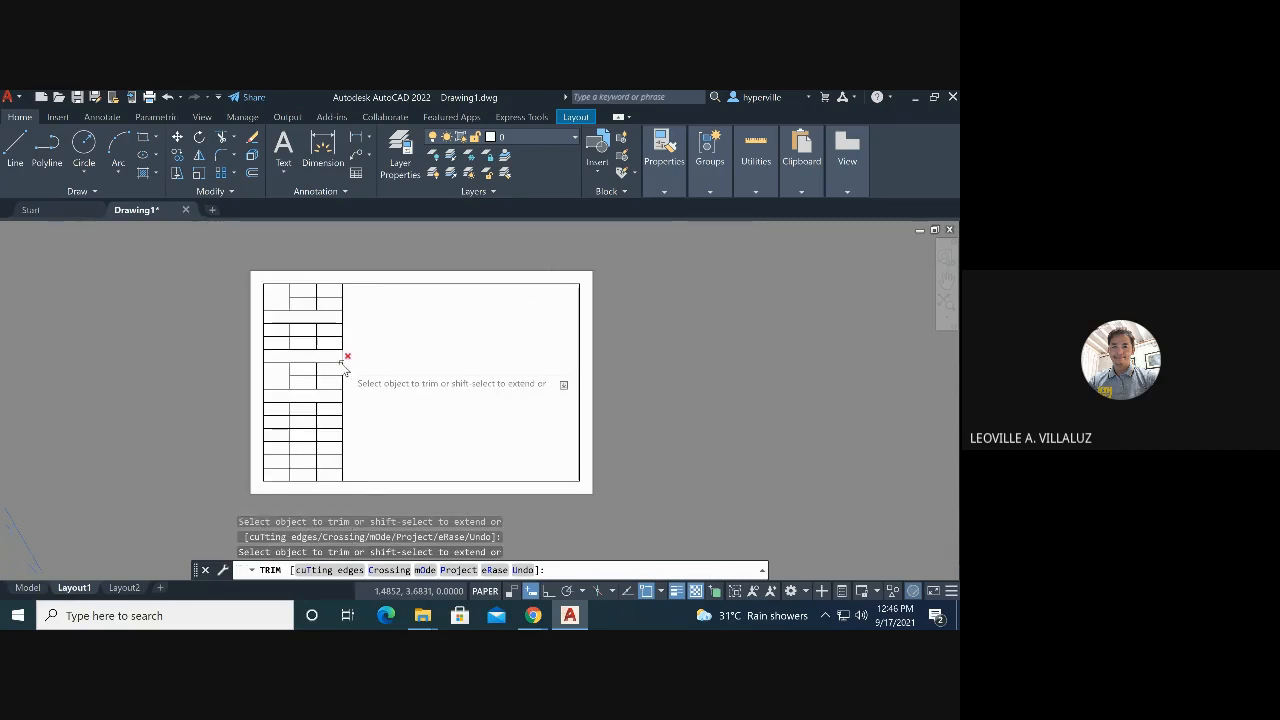
scroll(281, 475, up, 2)
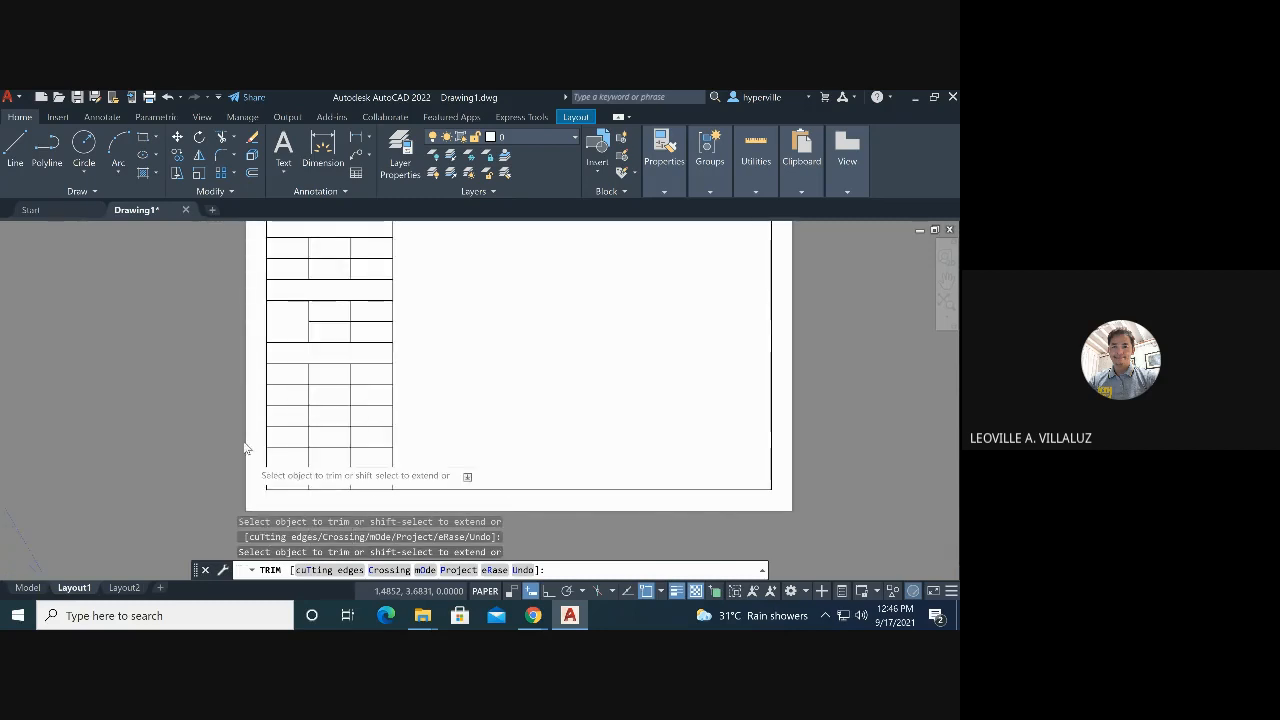
scroll(245, 405, down, 3)
key(Escape)
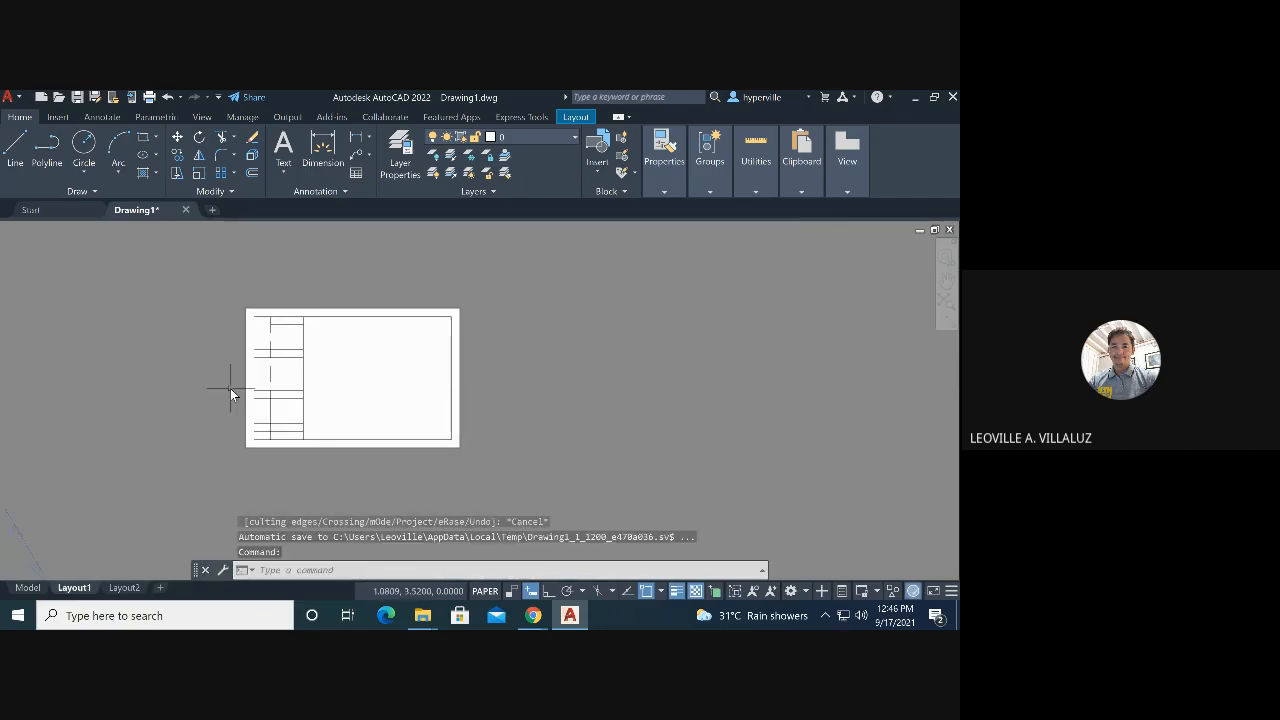
Erase the rest of the first row line in the second and third columns
text(z)
key(Return)
text(a)
key(Return)
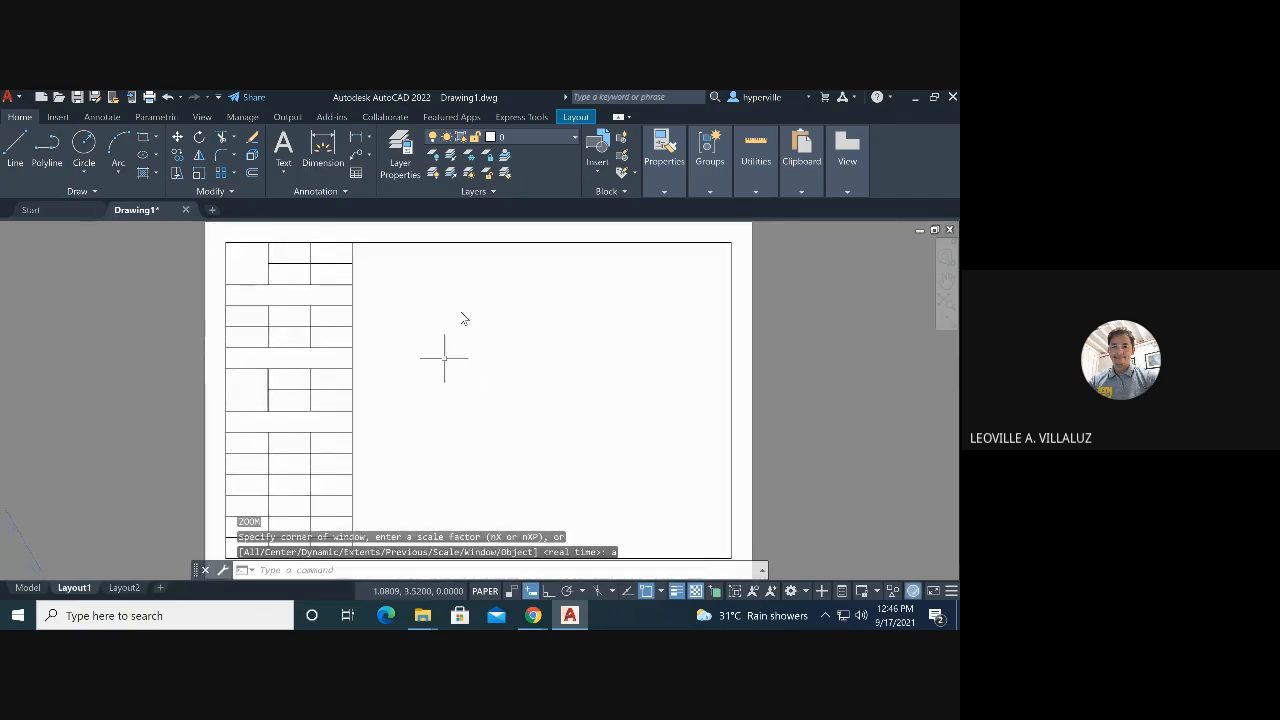
click(326, 266)
key(Delete)
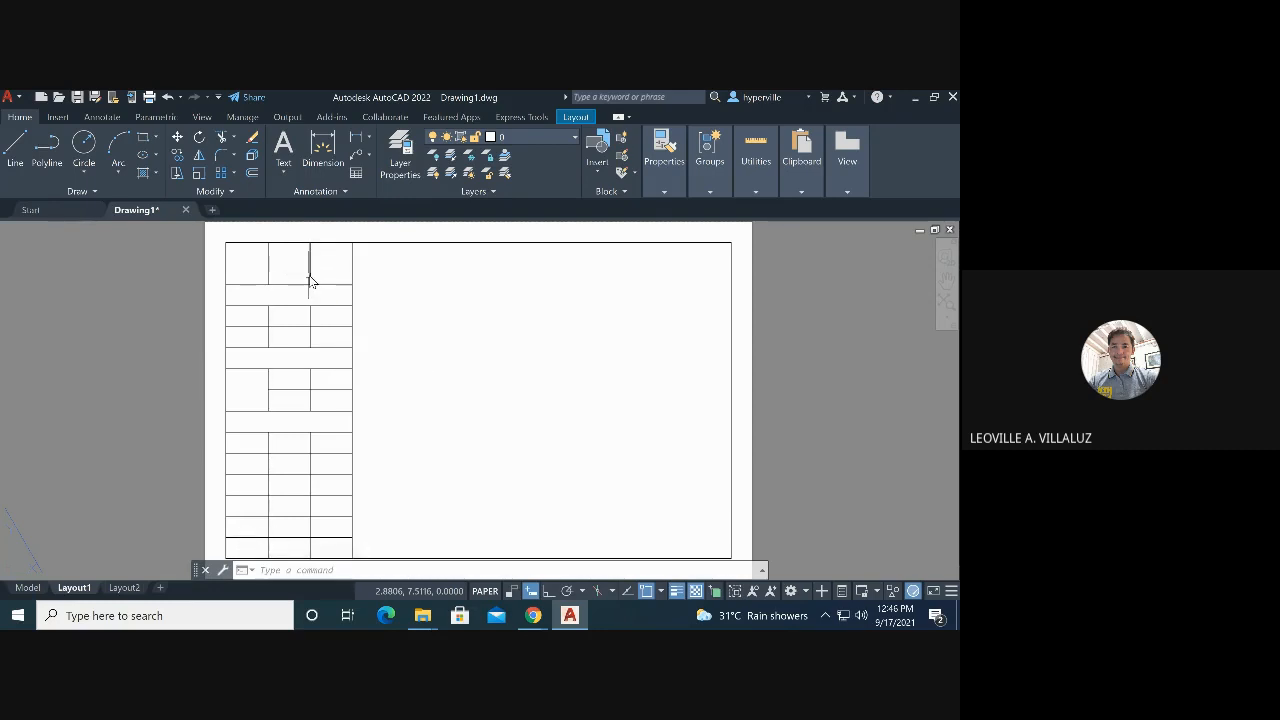
Erase the third and fourth row lines, both column lines in rows 4–5, and the second column line in rows 1–2 and 7–8
click(310, 275)
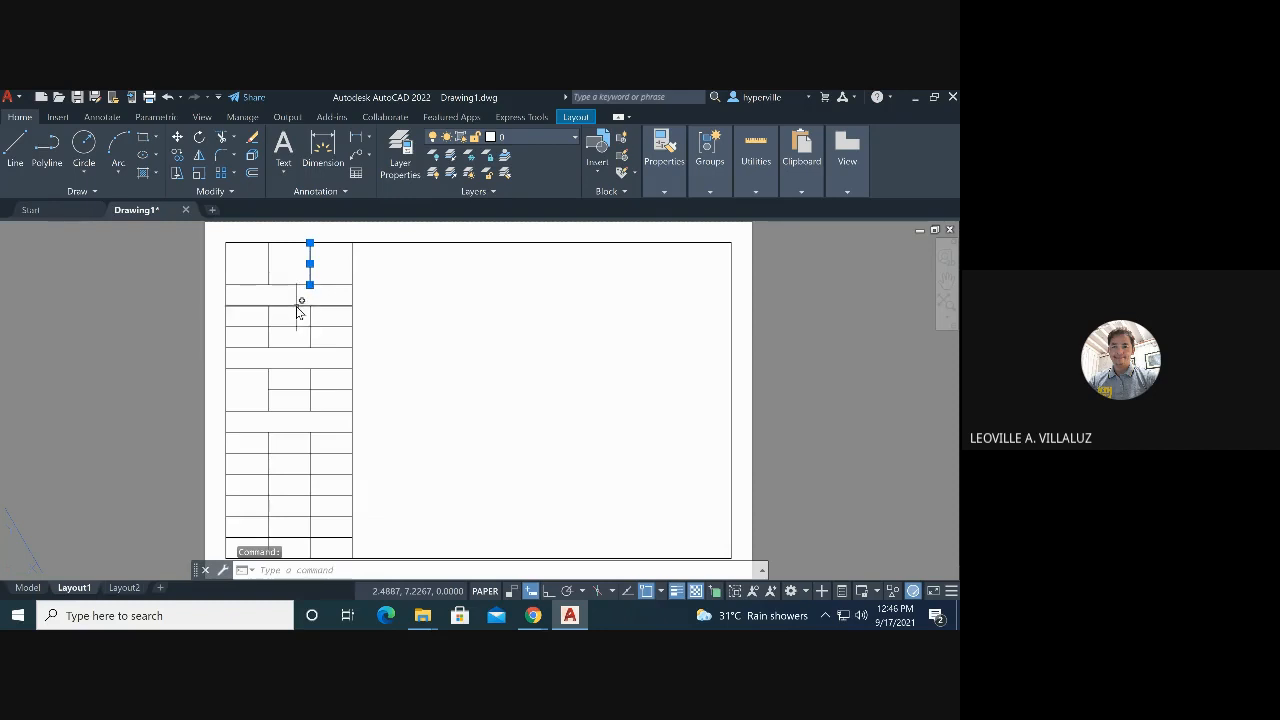
click(297, 306)
click(311, 324)
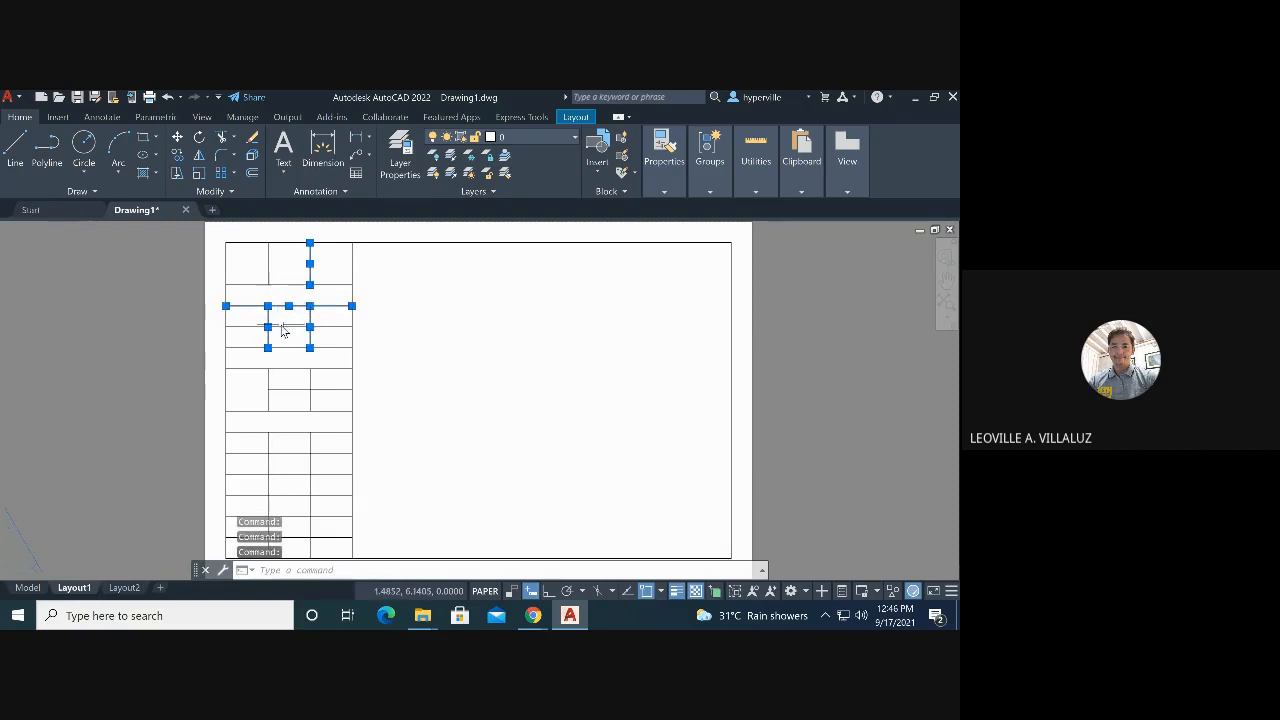
click(281, 327)
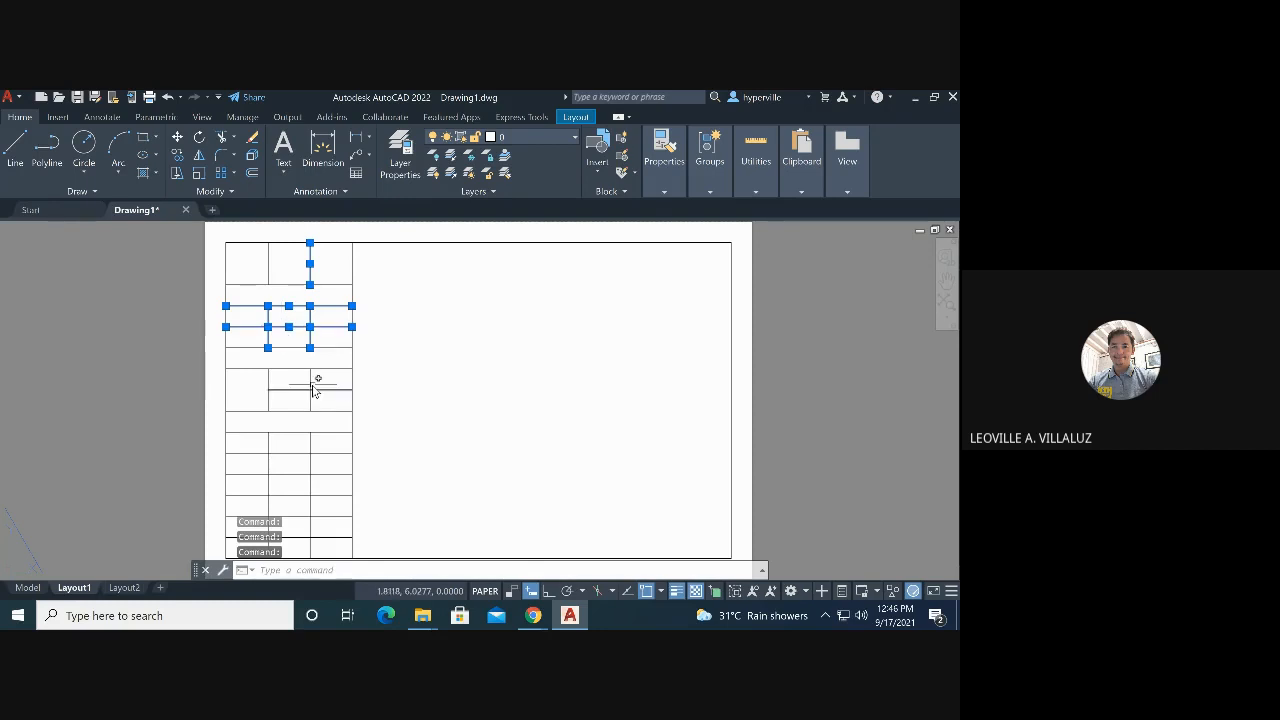
key(Delete)
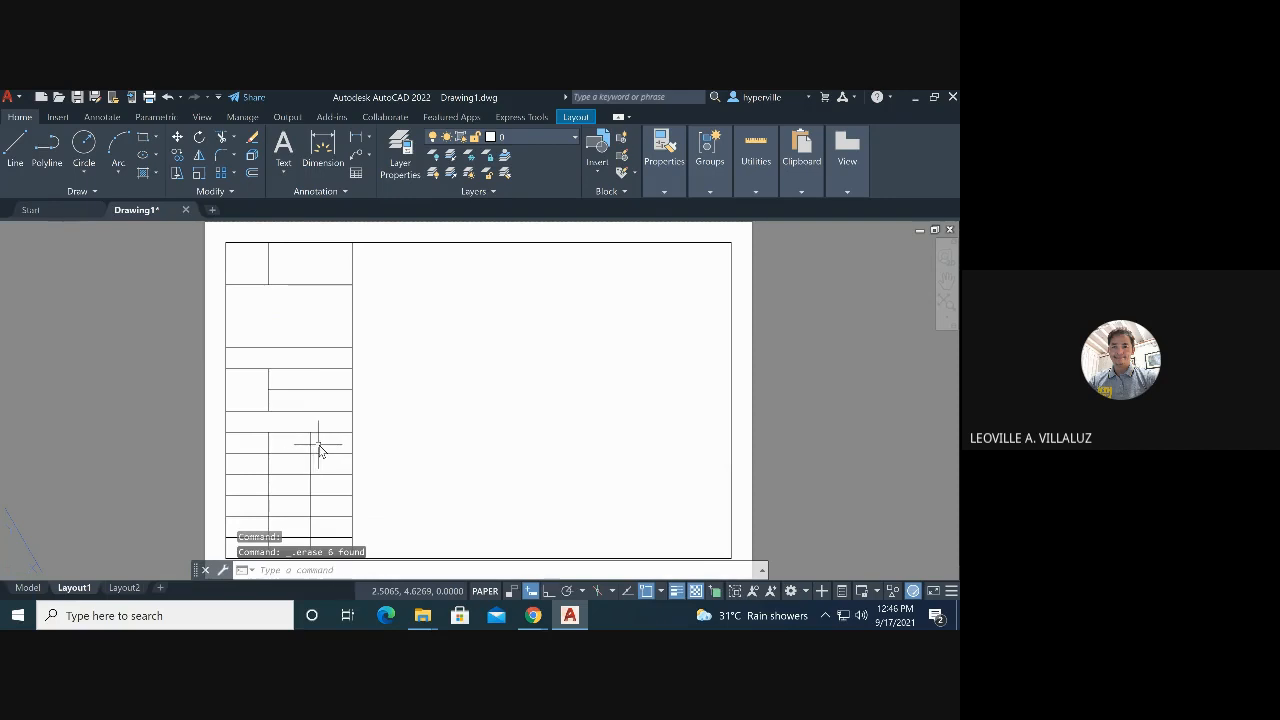
Erase both inner column lines below the ninth row, along with the tenth, eleventh and thirteenth row lines
drag(316, 450, 262, 487)
key(Delete)
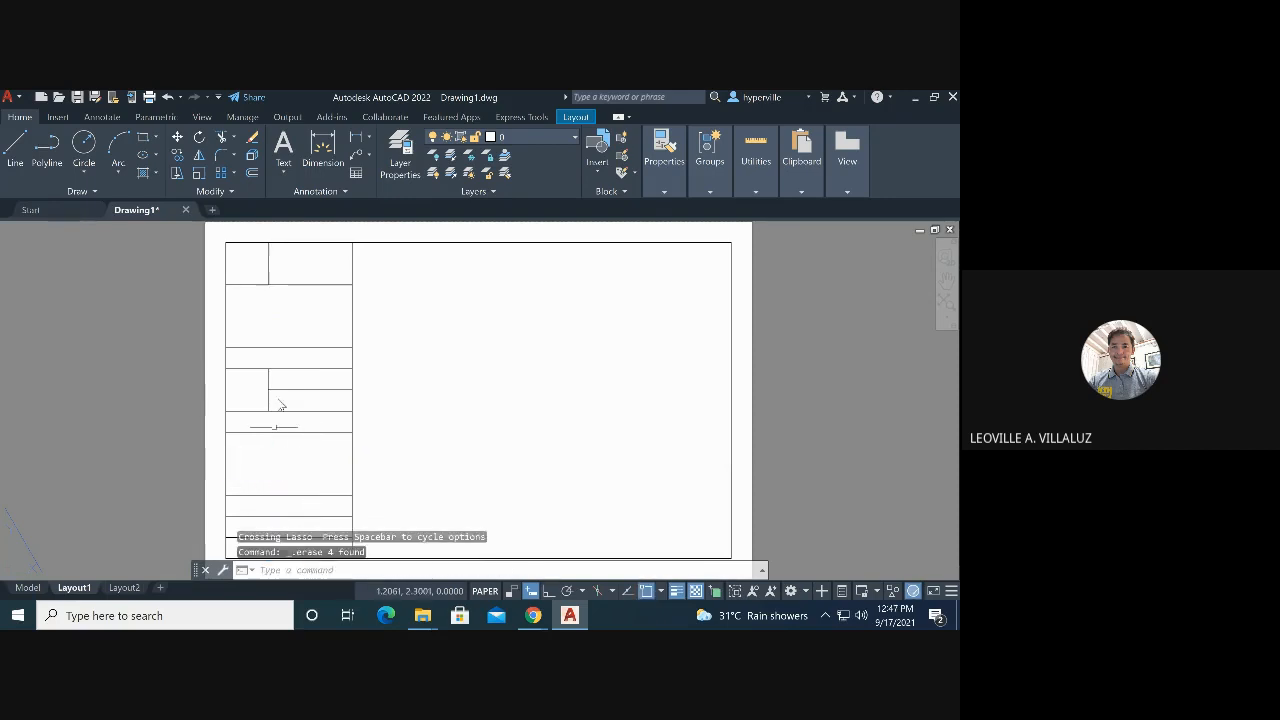
scroll(280, 395, down, 2)
scroll(273, 494, up, 2)
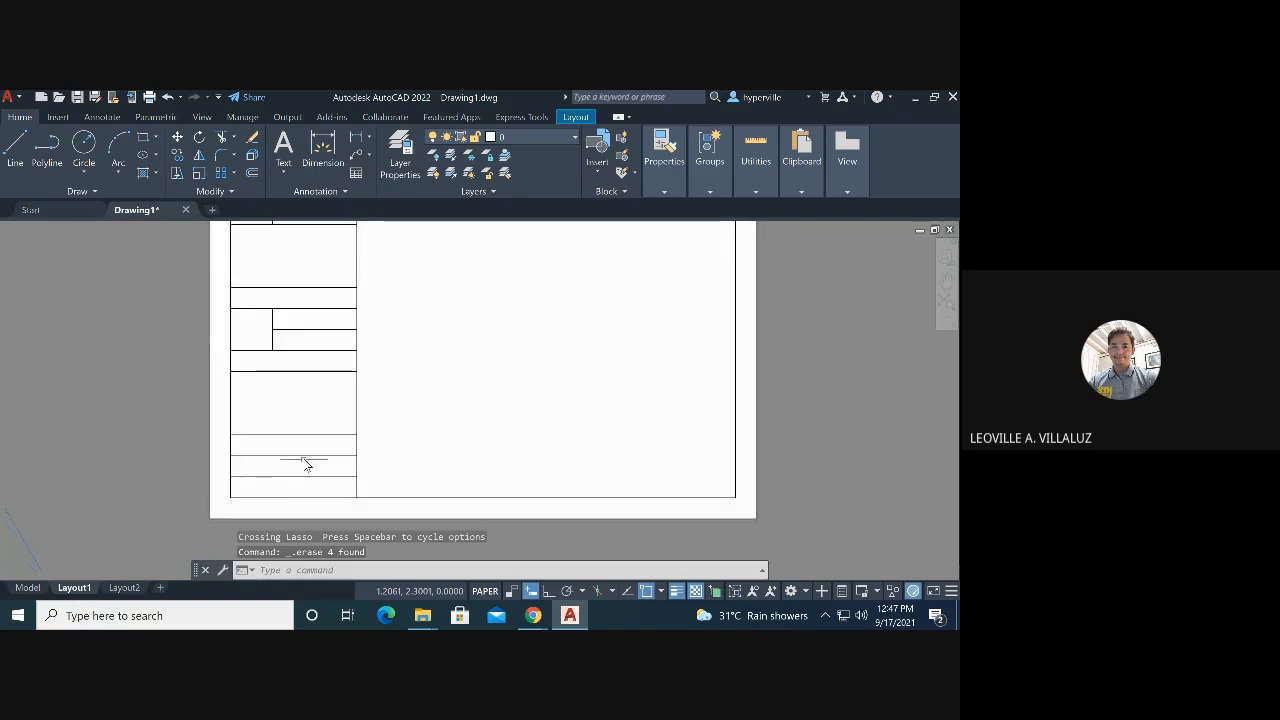
click(303, 456)
key(Delete)
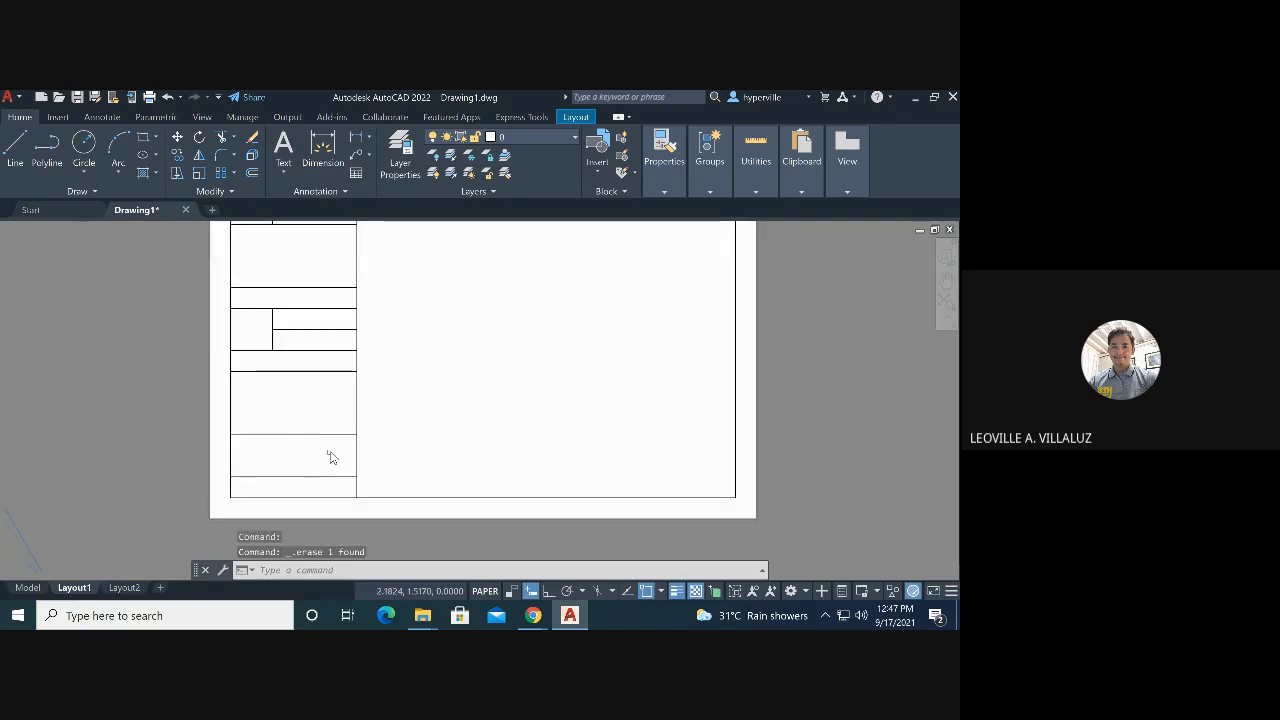
key(Return)
text(al time)
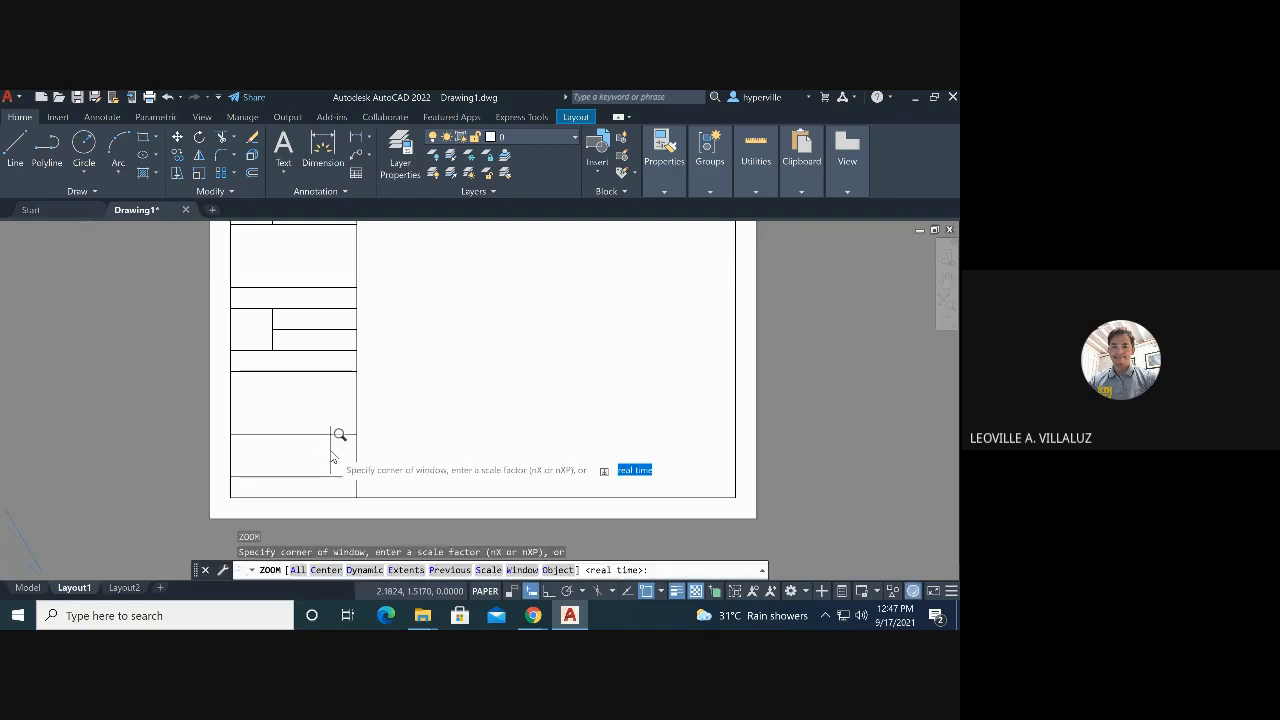
key(Return)
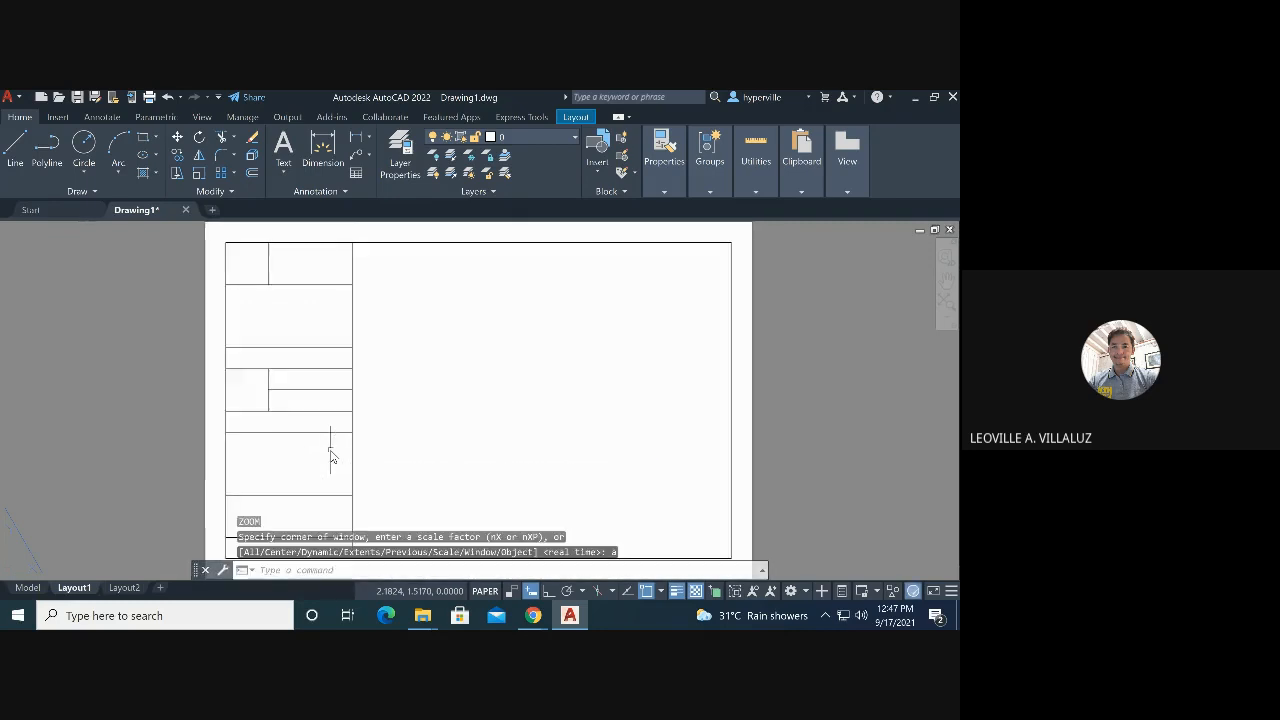
Draw a vertical line from the midpoint of the lowest row line perpendicular to the border's bottom edge
scroll(700, 345, down, 4)
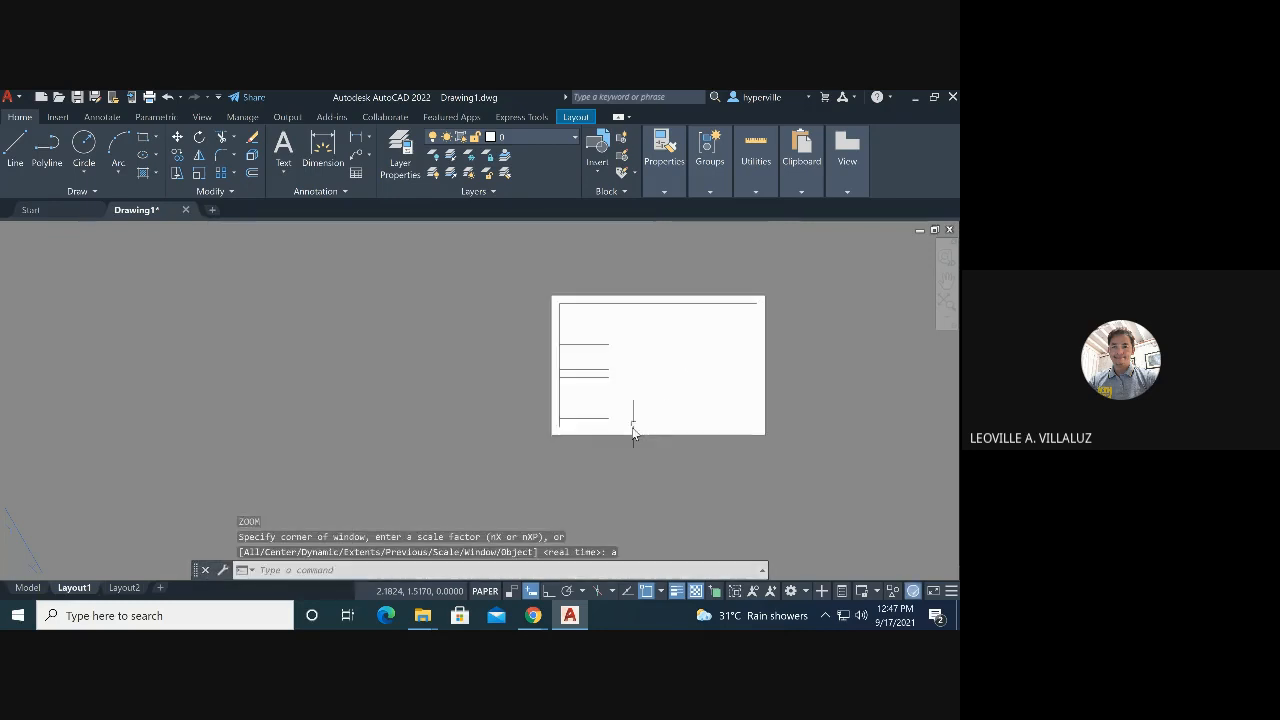
scroll(632, 432, up, 4)
scroll(530, 418, down, 4)
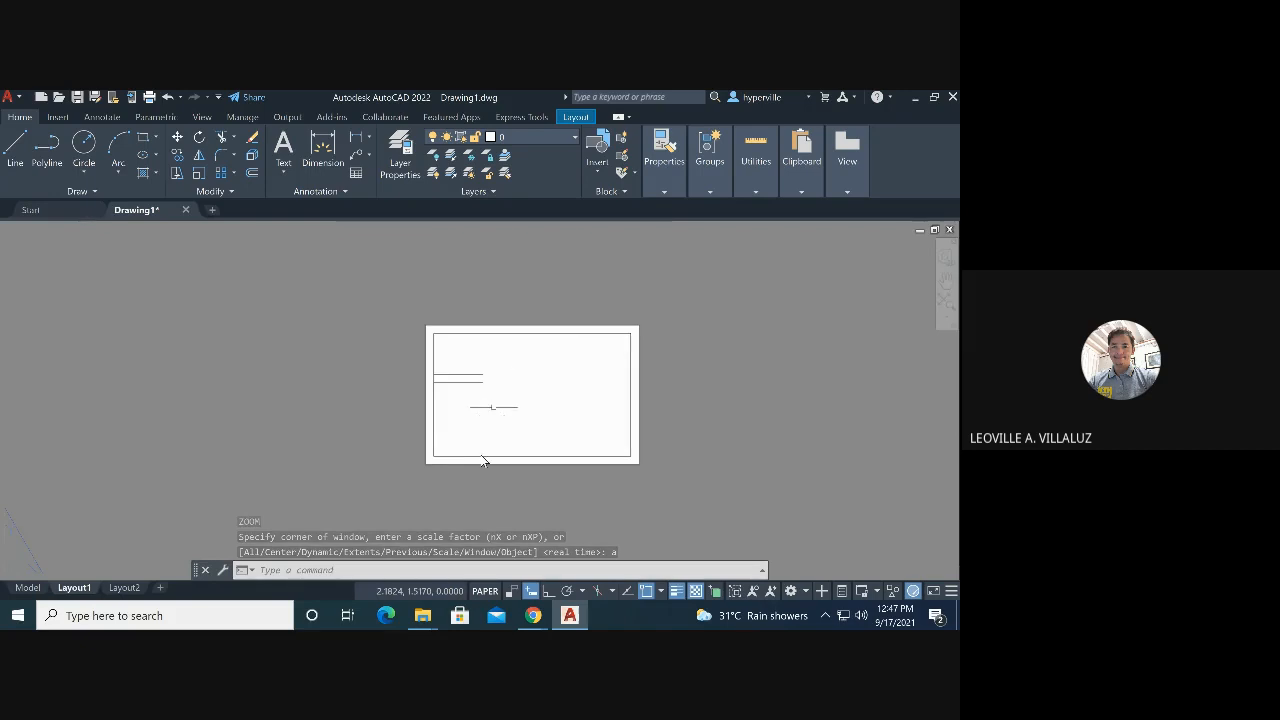
scroll(482, 461, up, 5)
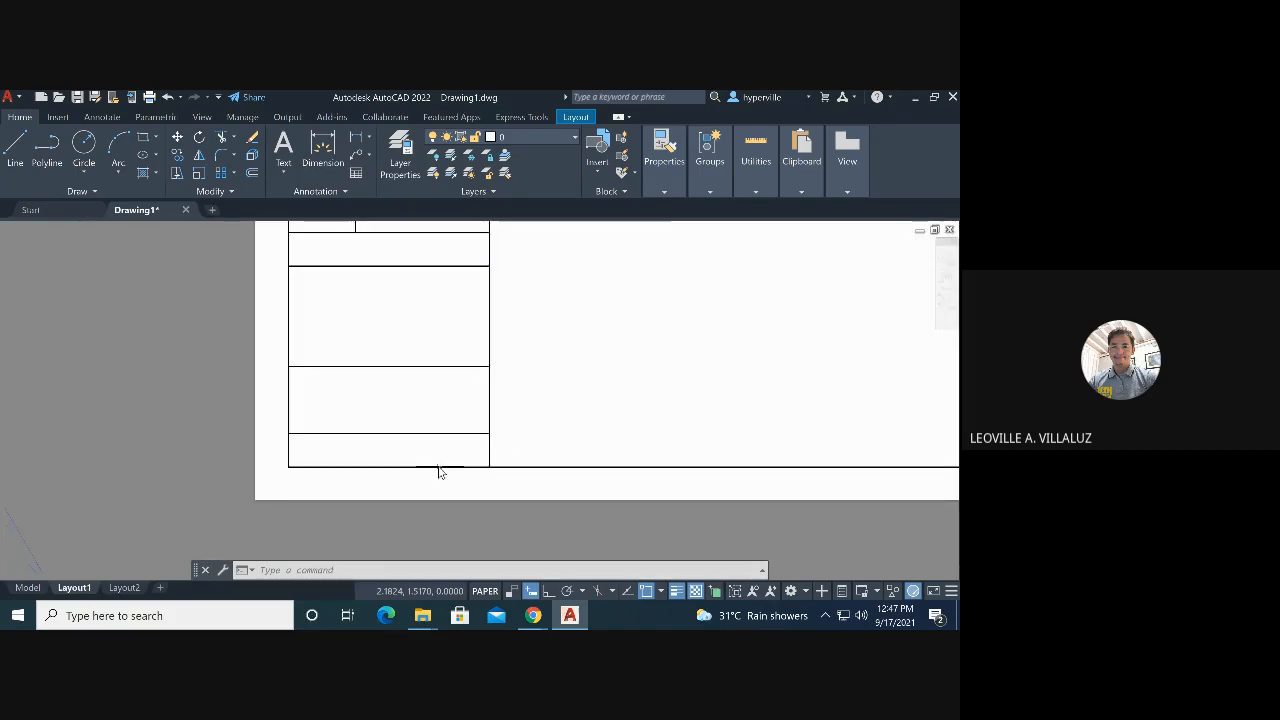
scroll(438, 470, up, 2)
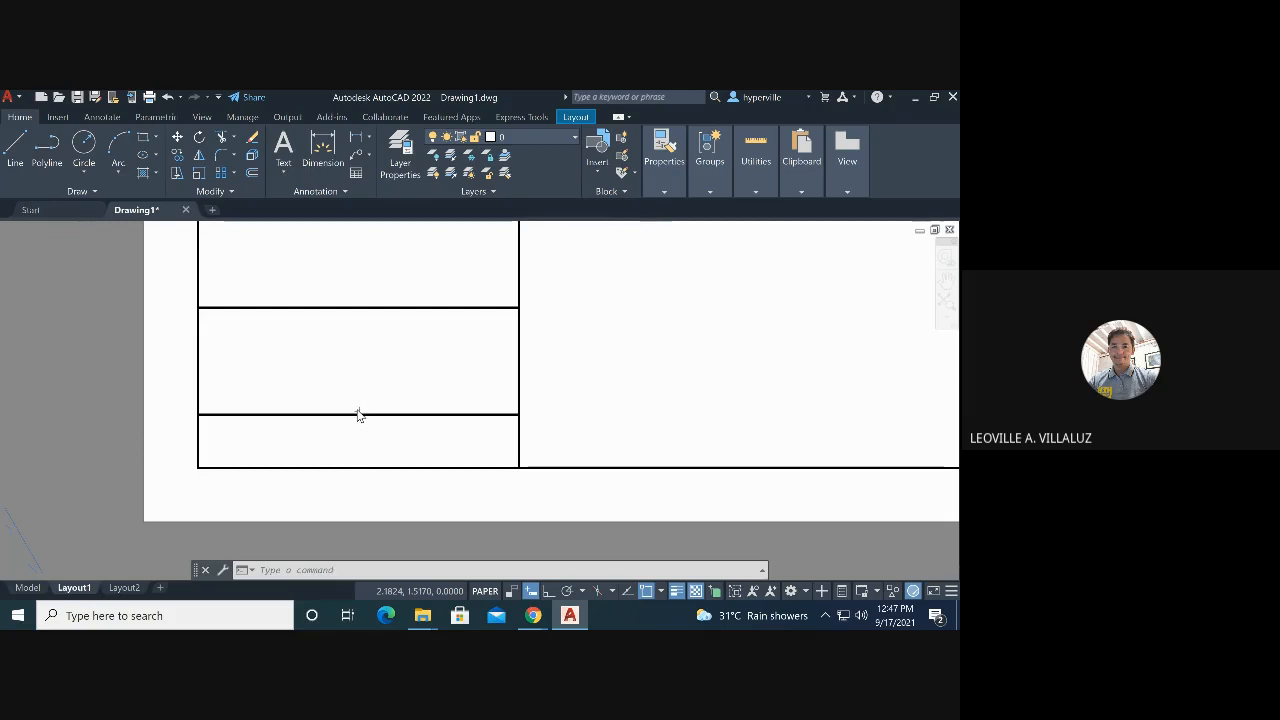
click(17, 150)
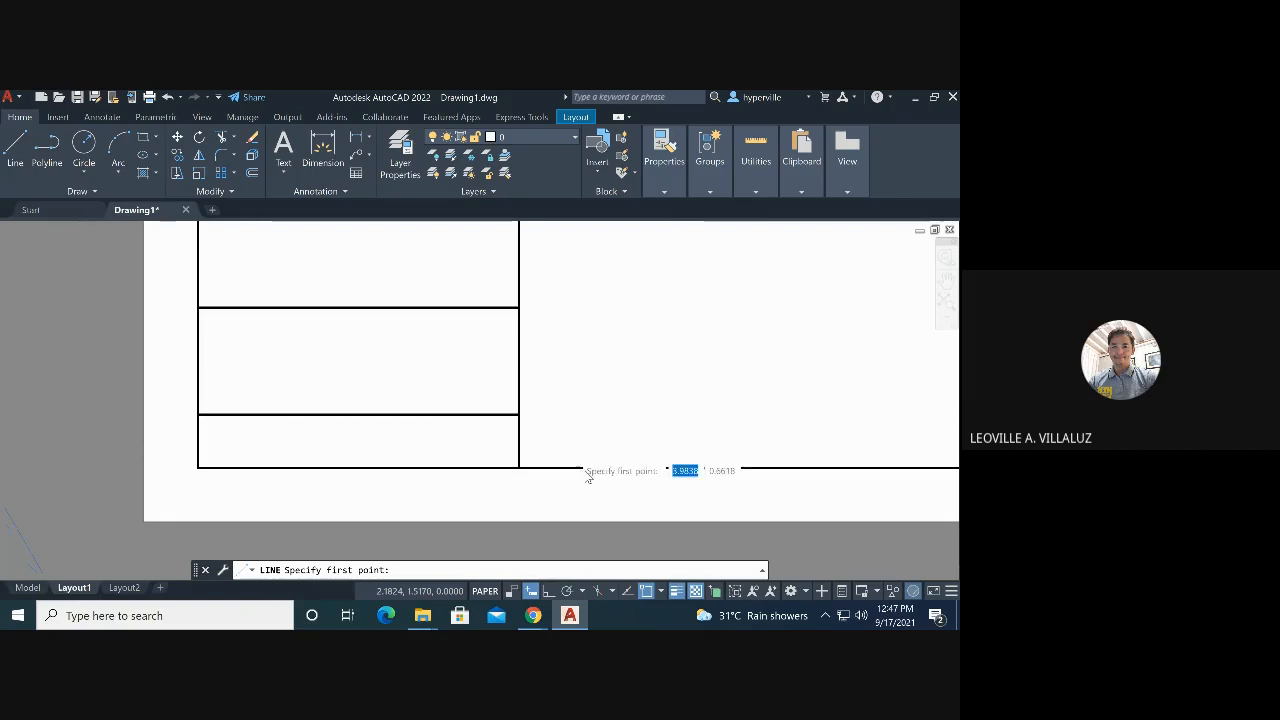
click(661, 592)
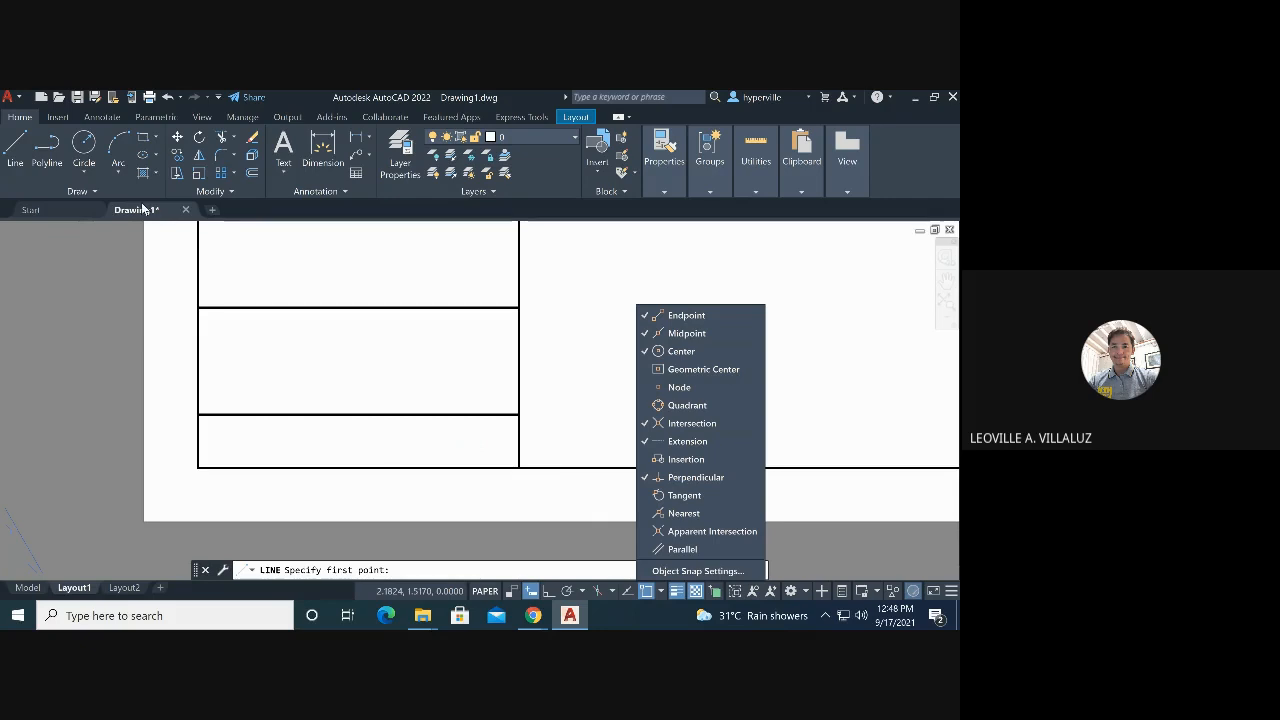
click(16, 157)
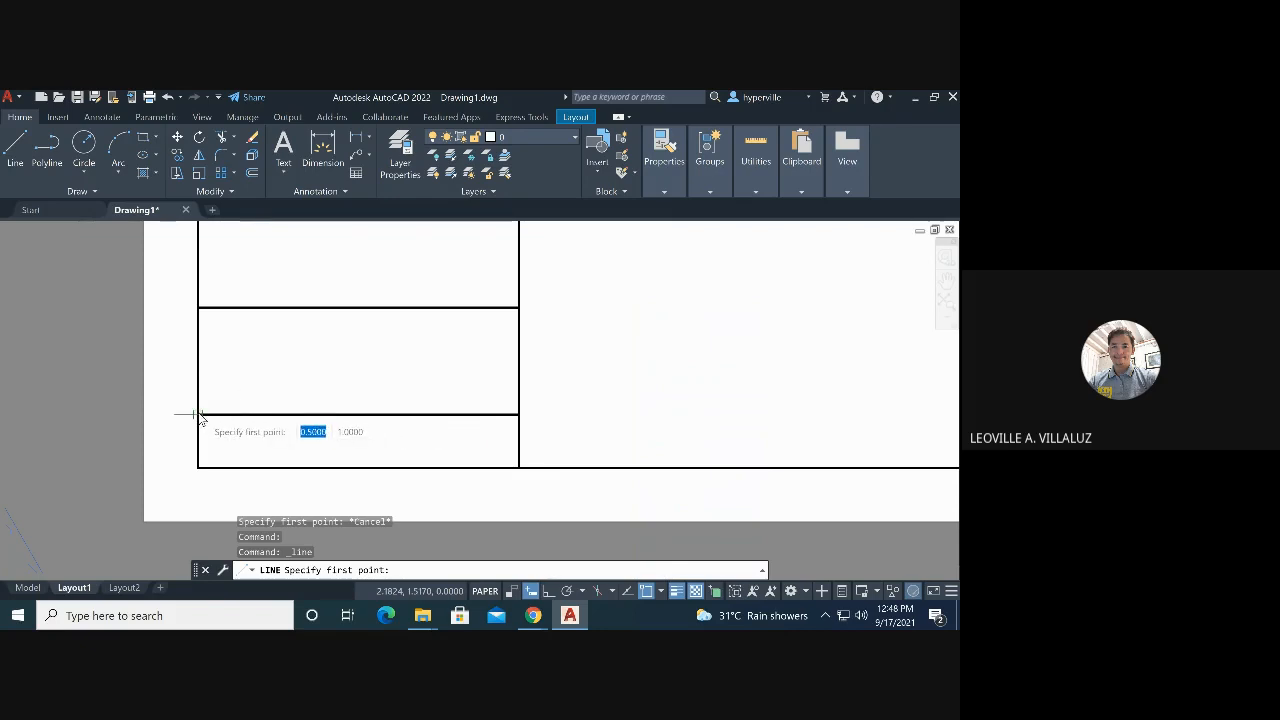
click(356, 414)
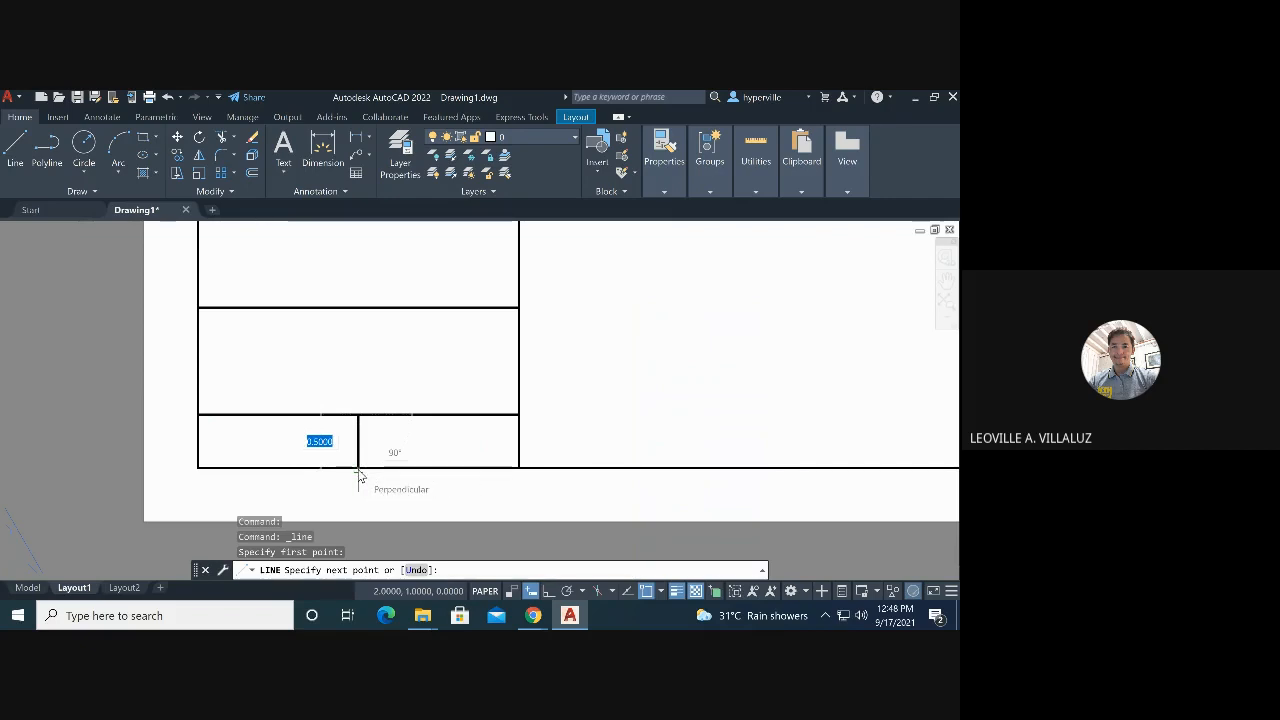
click(358, 471)
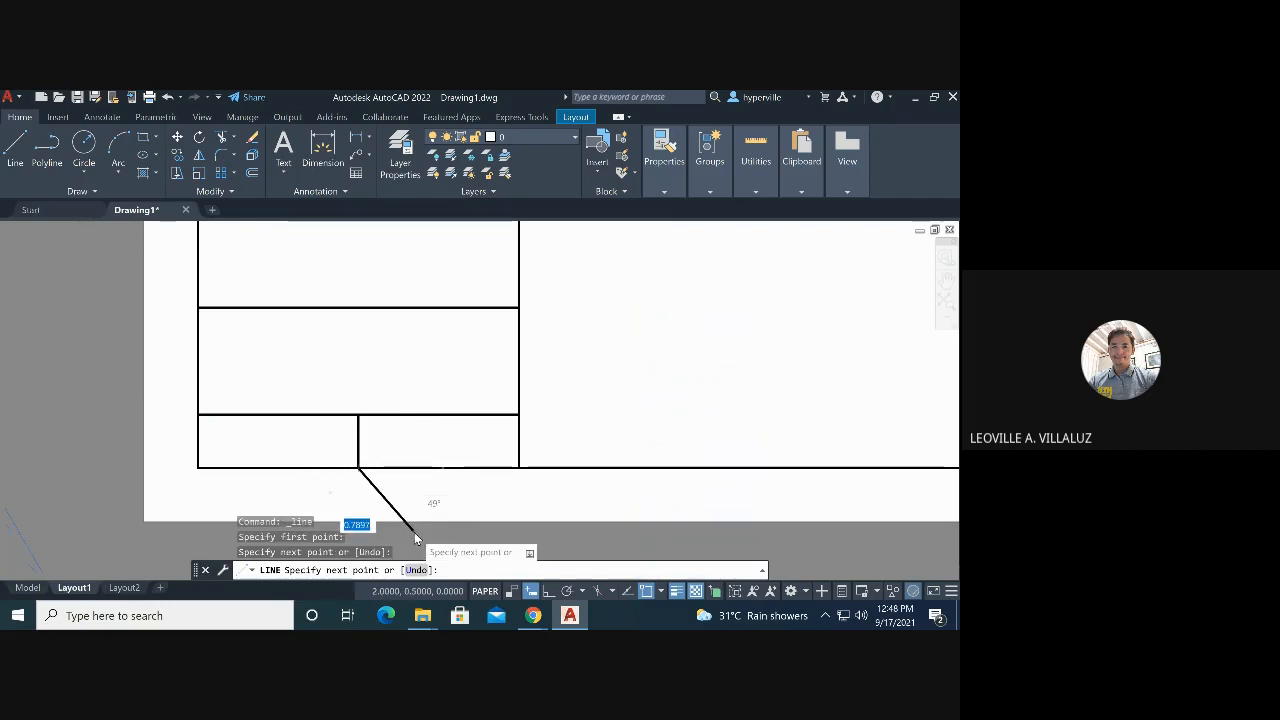
key(Escape)
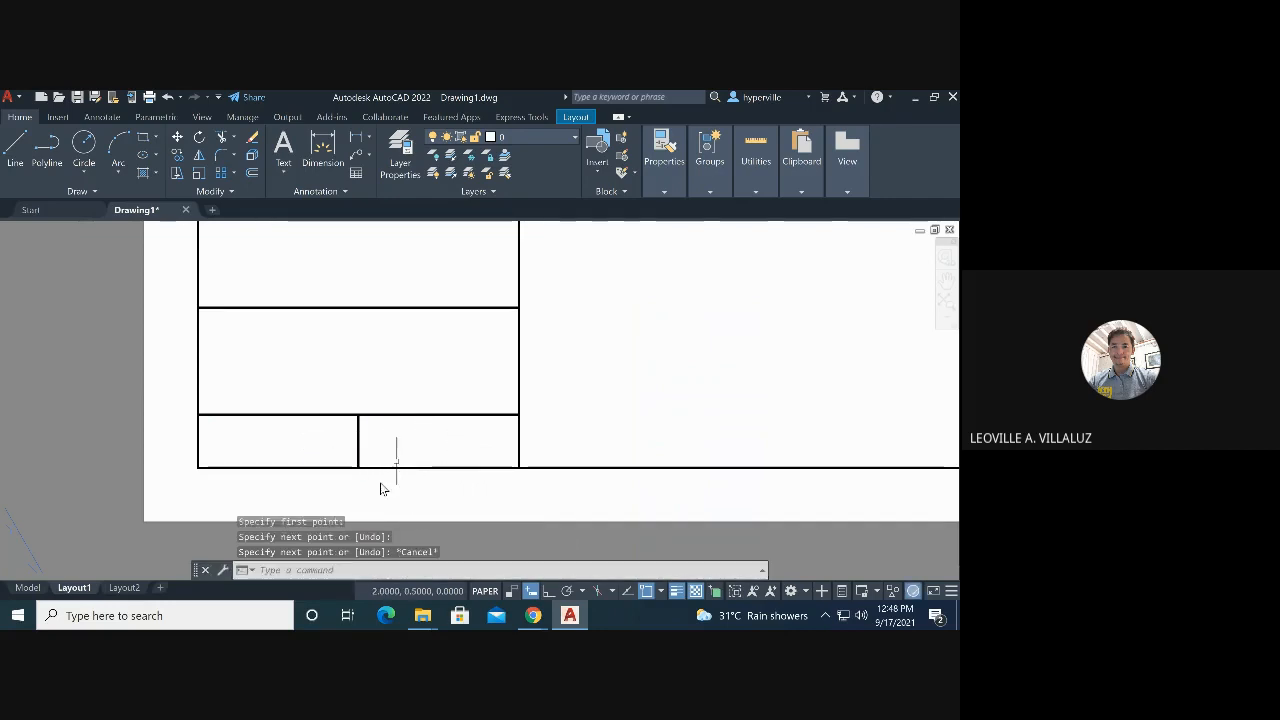
Review the title block grid on the whole layout sheet
scroll(378, 487, down, 5)
text(z)
key(Return)
text(a)
key(Return)
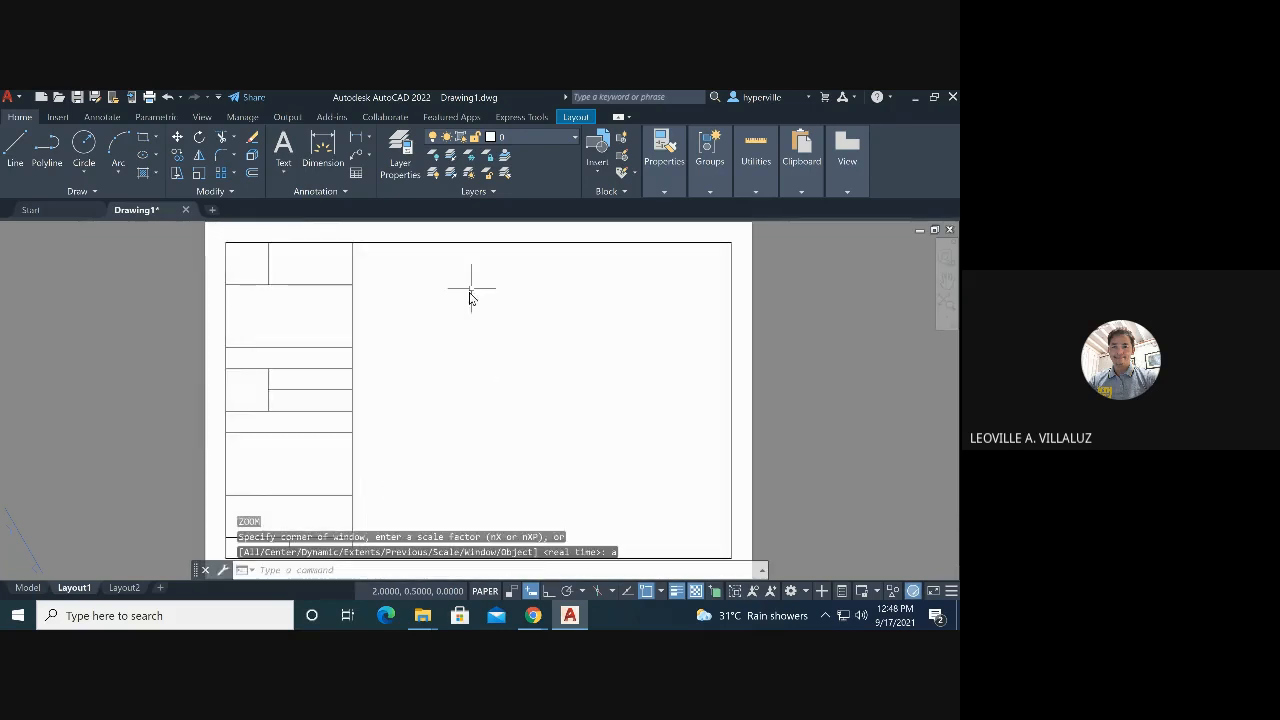
scroll(443, 373, down, 4)
scroll(437, 395, up, 2)
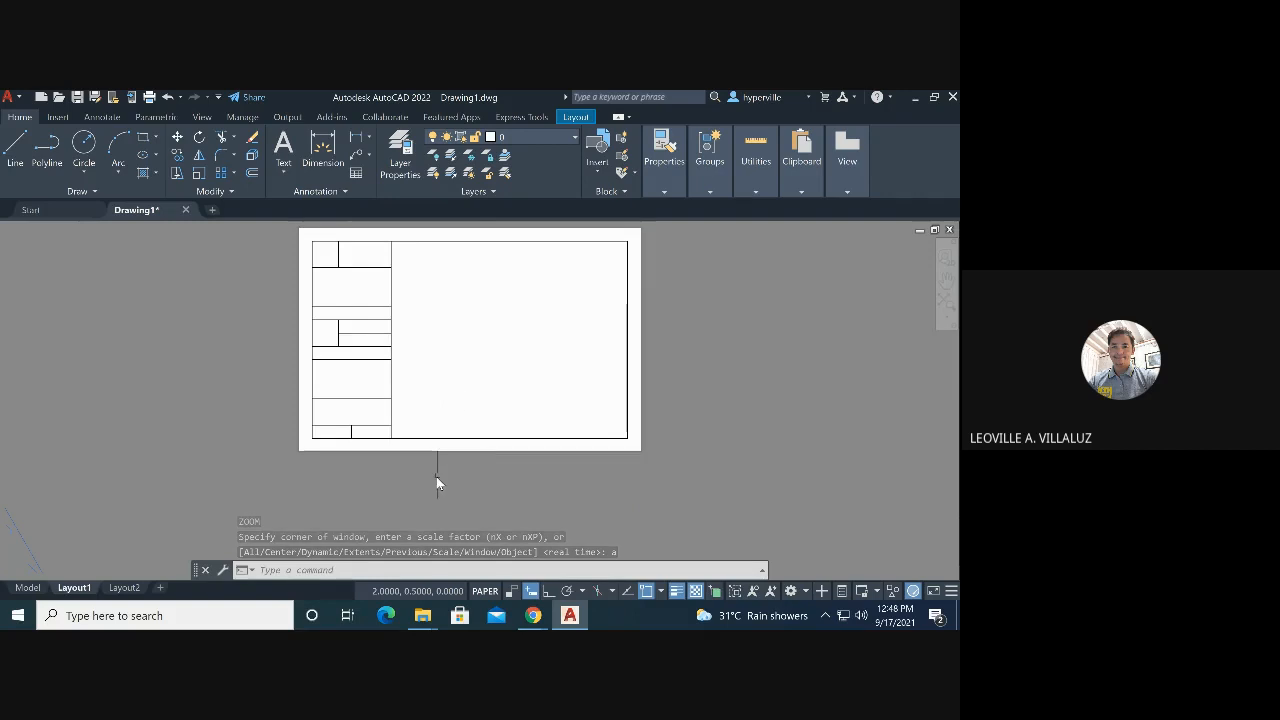
scroll(447, 425, down, 4)
scroll(449, 421, up, 2)
scroll(428, 492, up, 4)
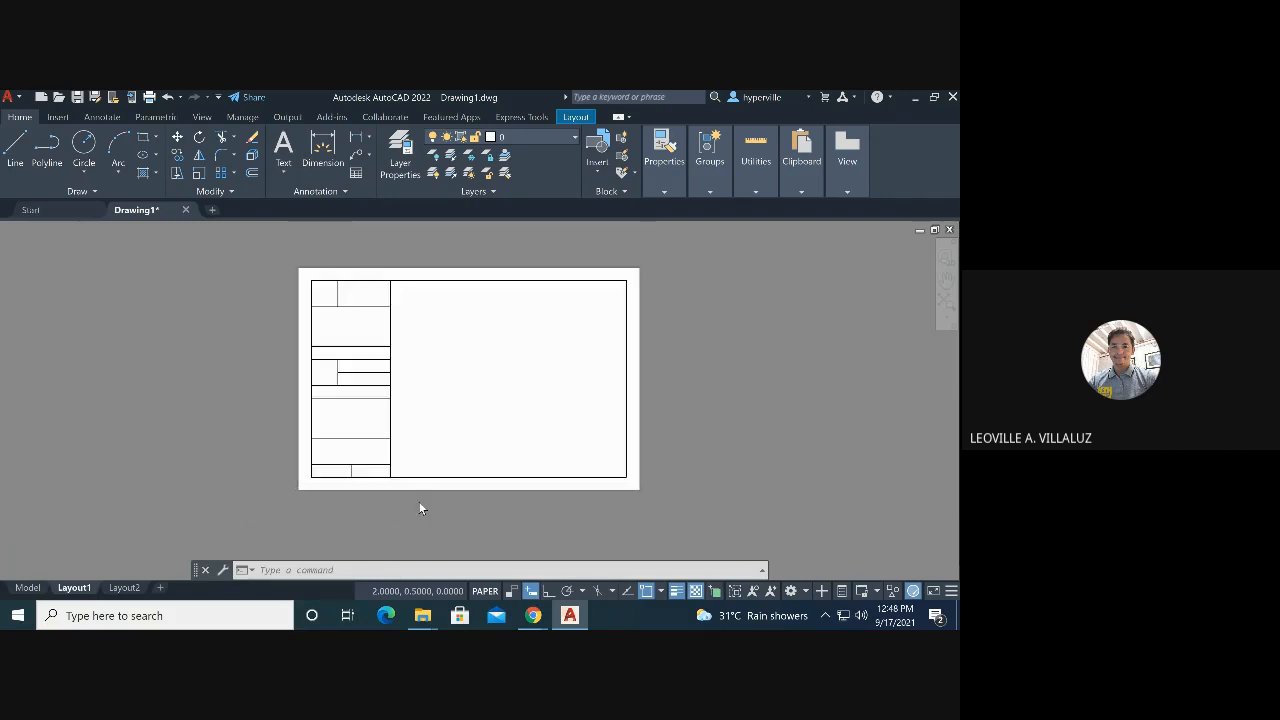
scroll(401, 505, down, 2)
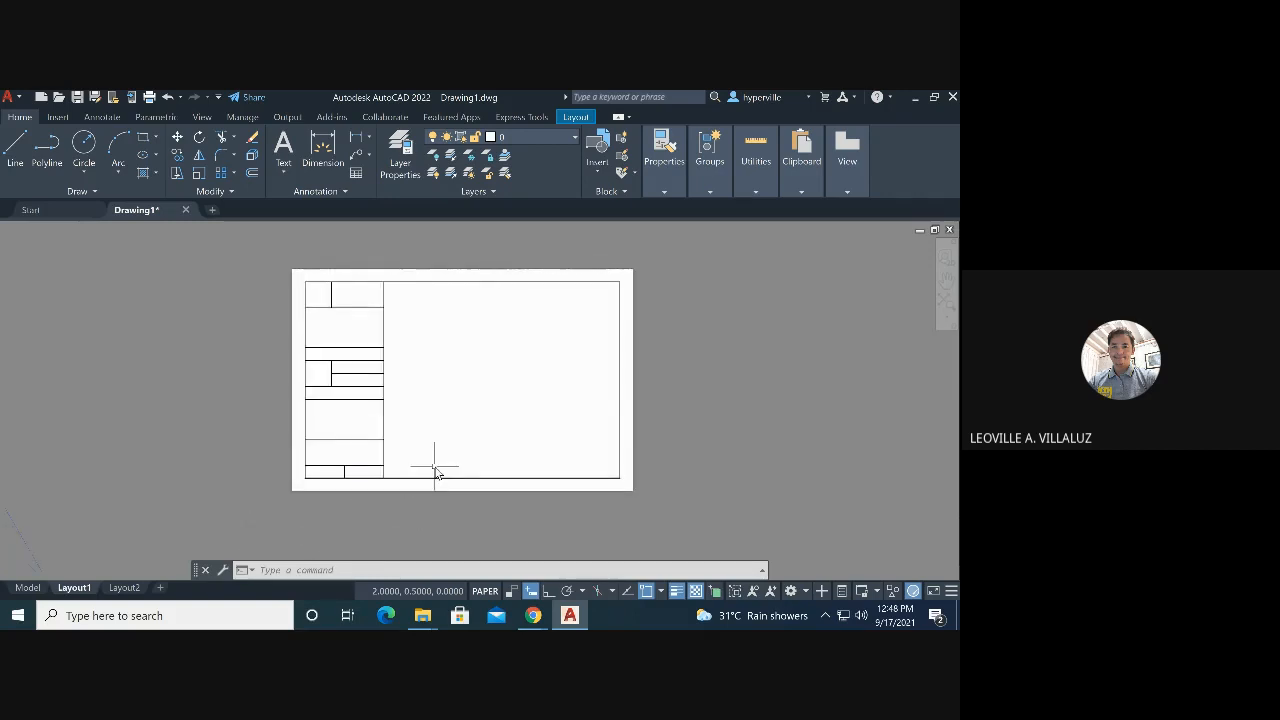
text(z)
key(Return)
text(a)
key(Return)
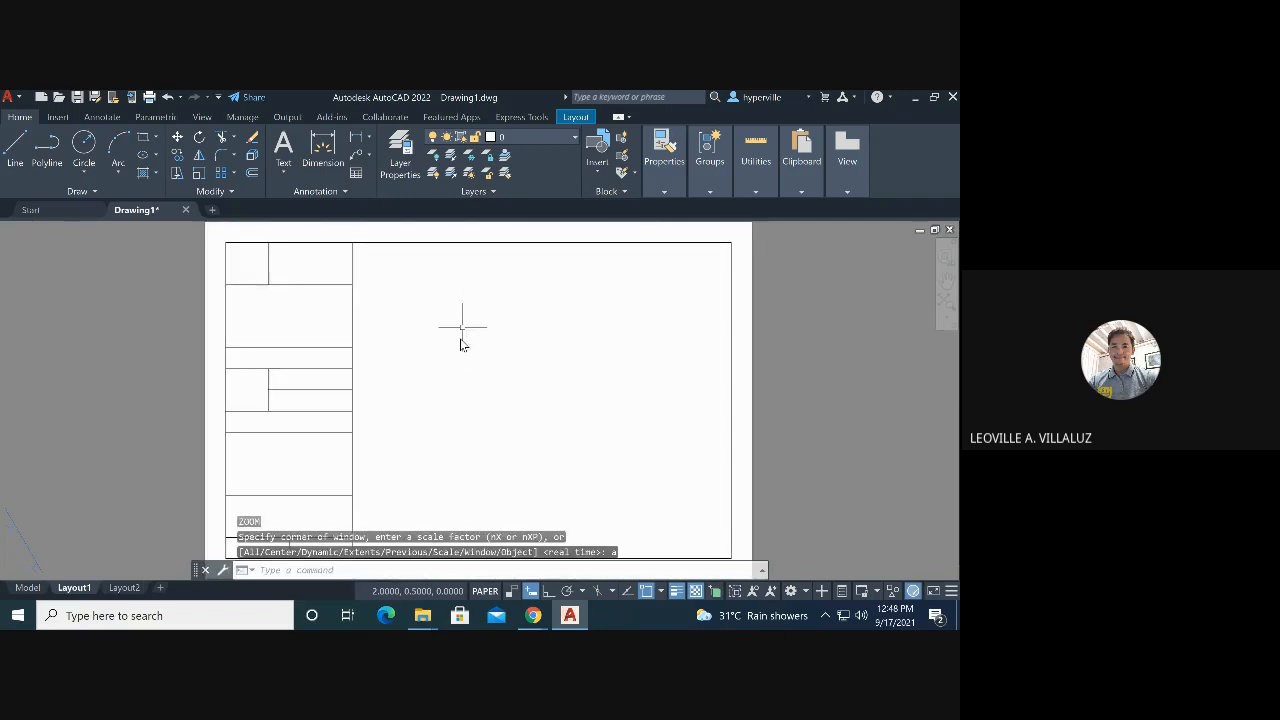
Add multiline text reading "New Era University" in the blank drawing area to the right of the title block
click(283, 143)
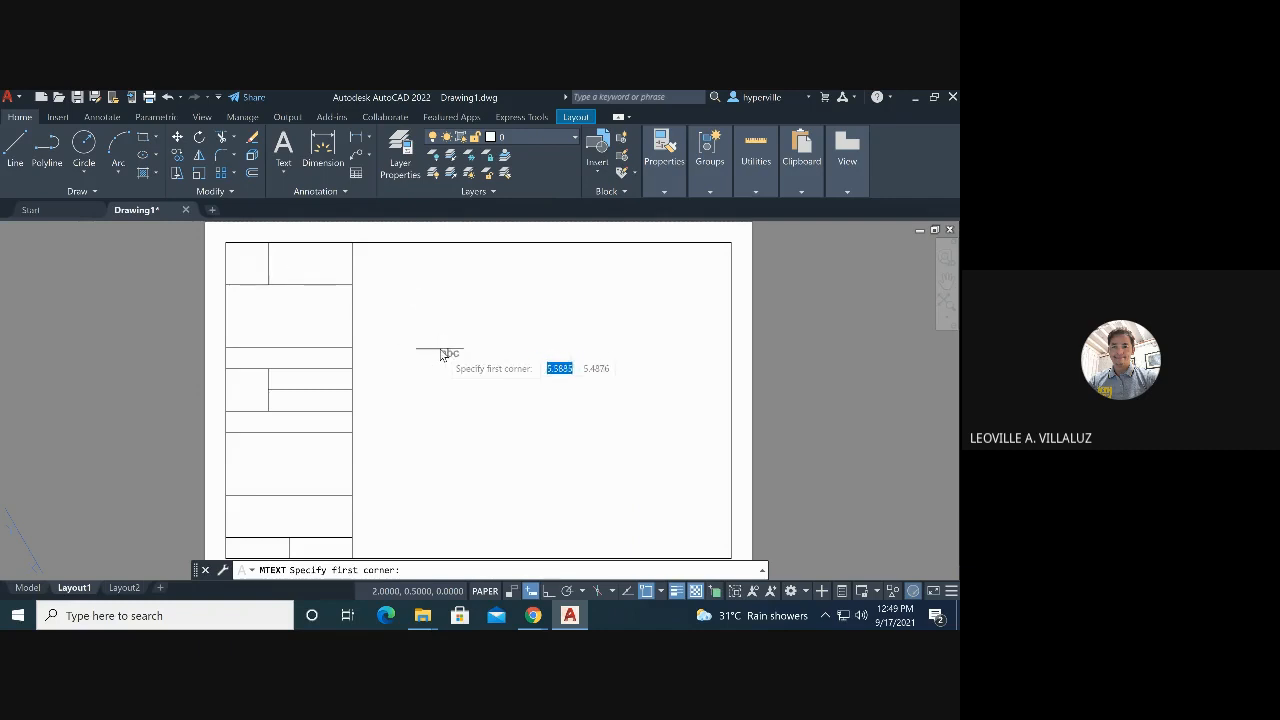
click(436, 348)
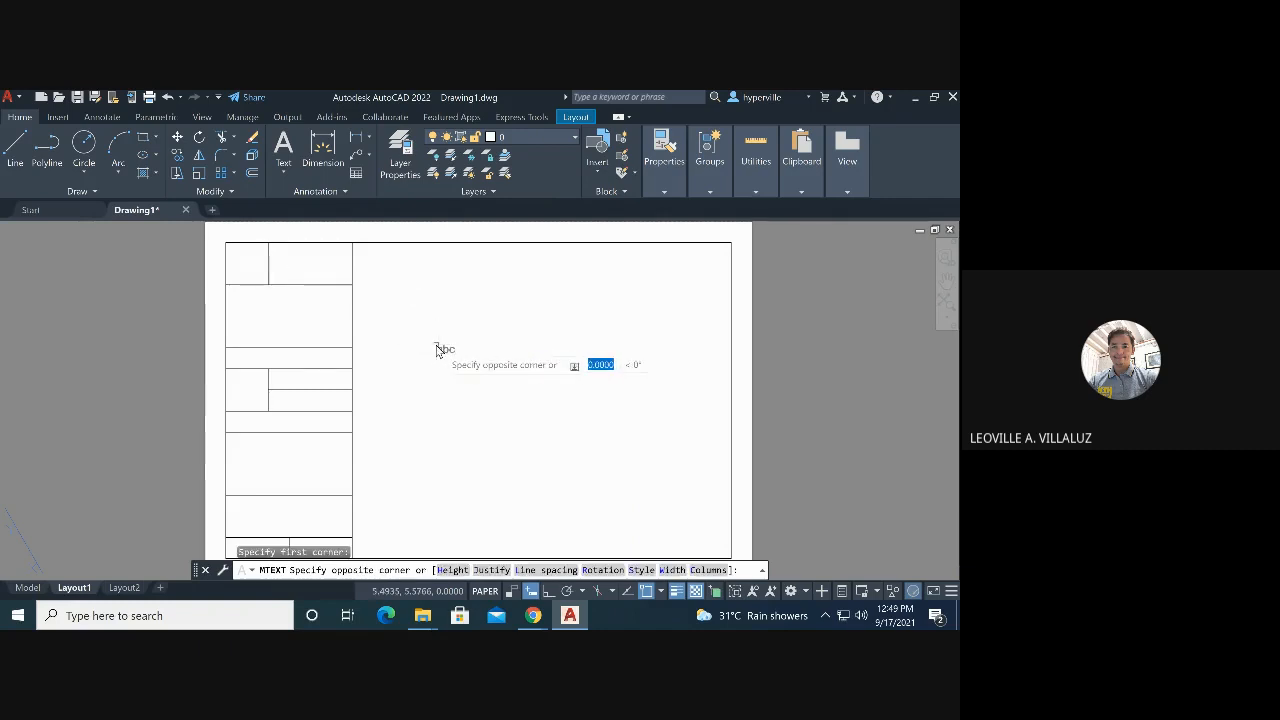
click(635, 410)
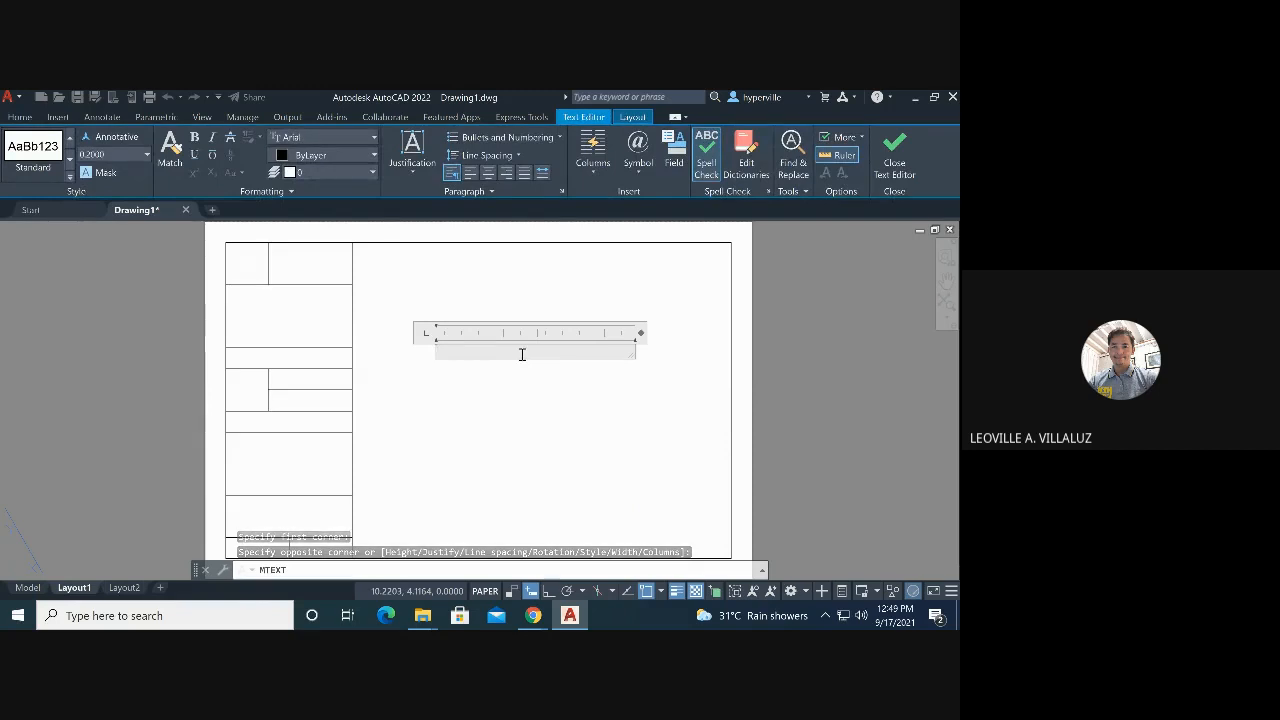
text(New Era U)
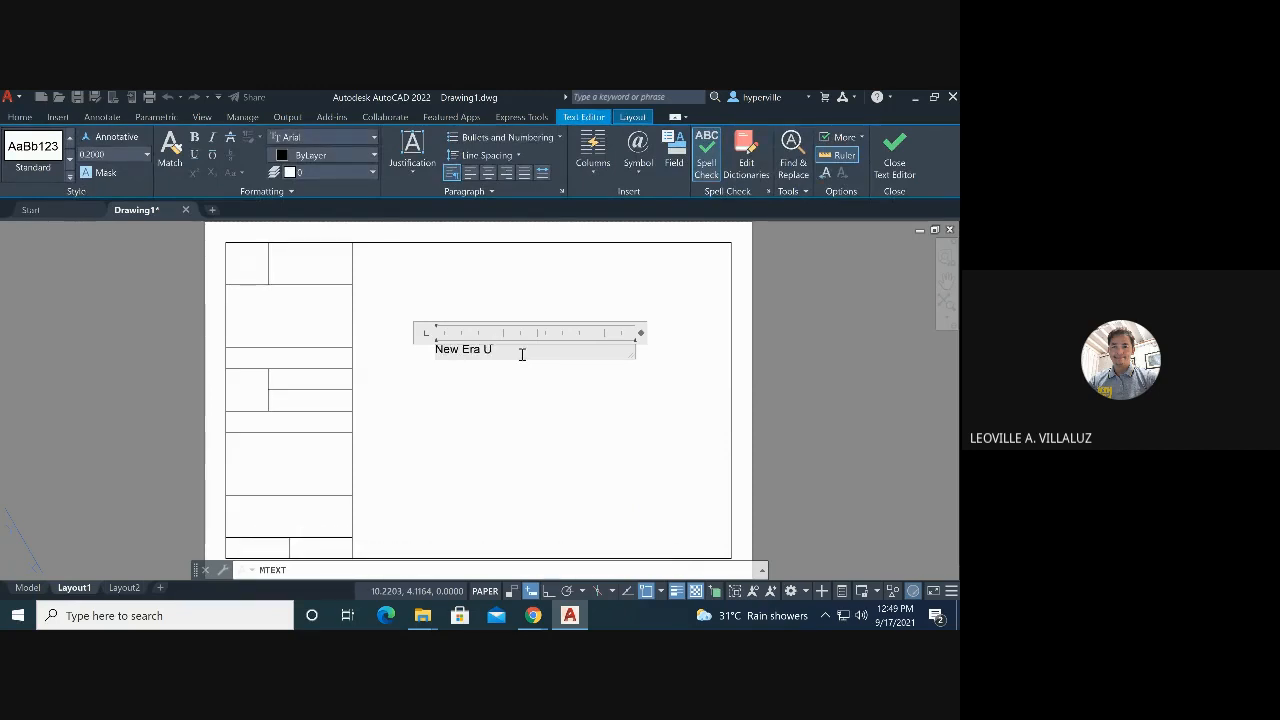
text(nivw)
key(BackSpace)
text(e)
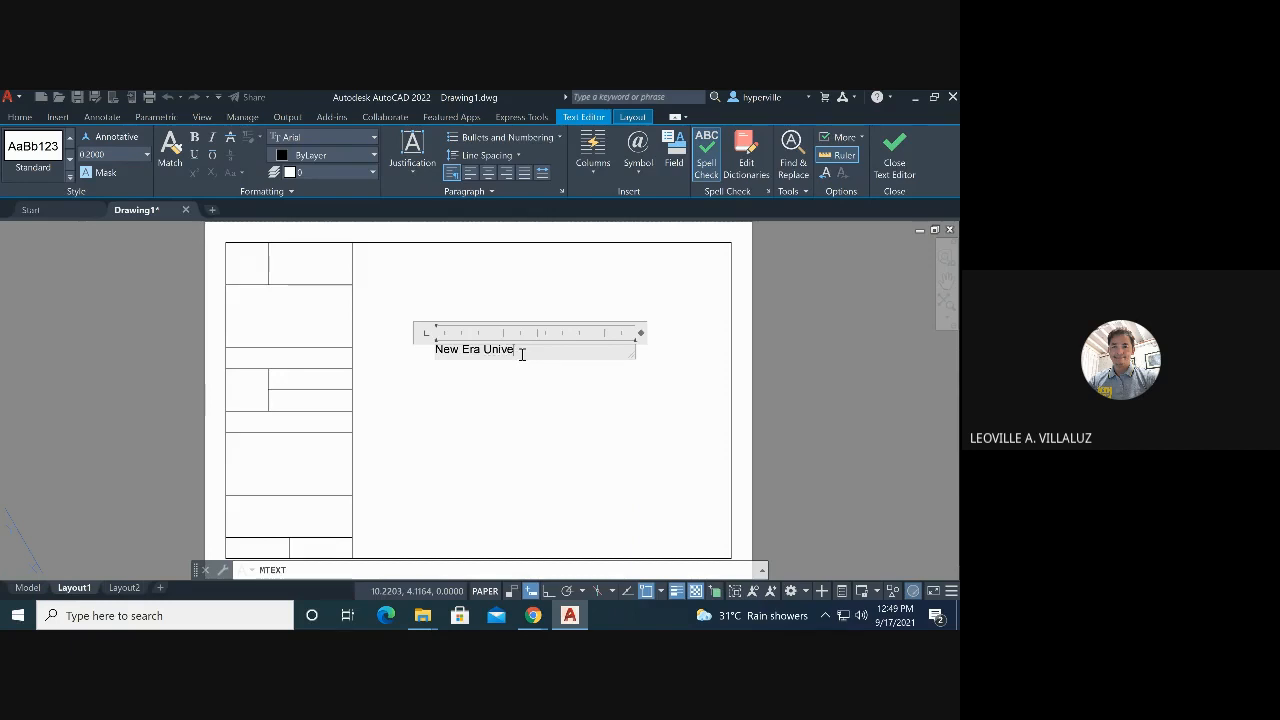
text(rsity)
Switch to File Explorer, view My Template LAV.png from the Desktop's AUTOCAD LECTURES folder in Photos for the text fonts and sizes, and return to AutoCAD
mouse_move(424, 614)
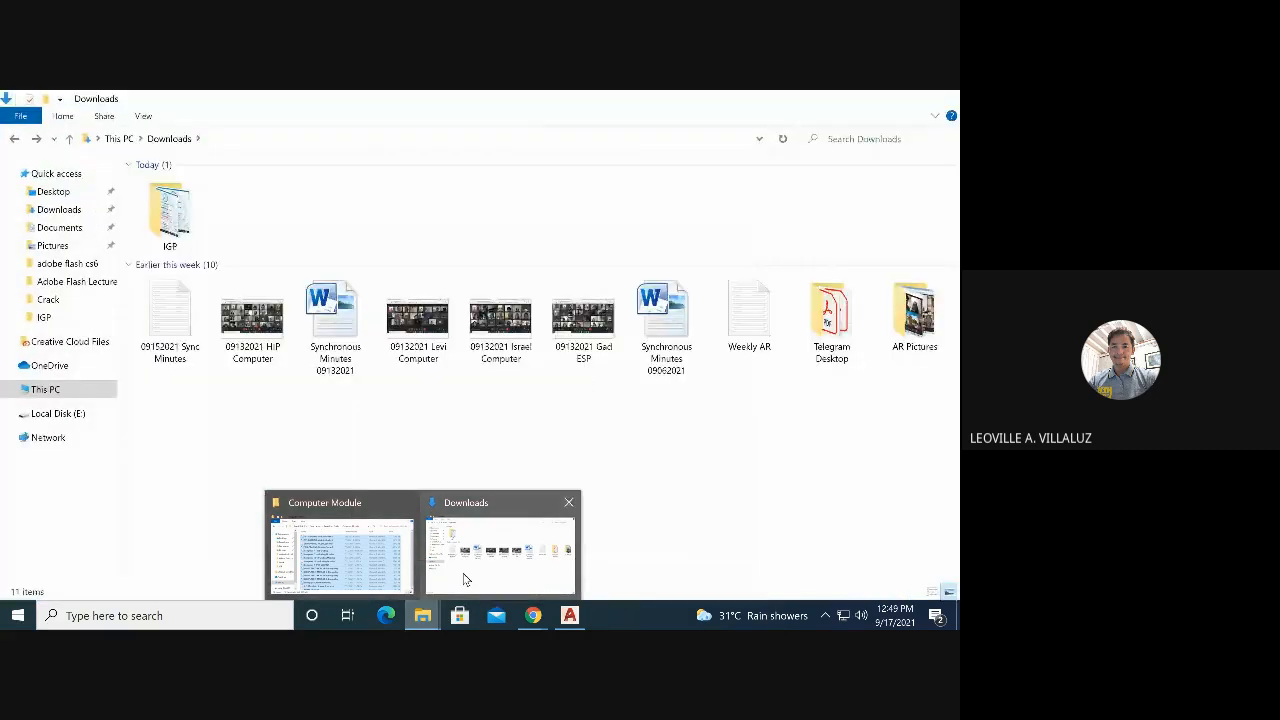
click(465, 578)
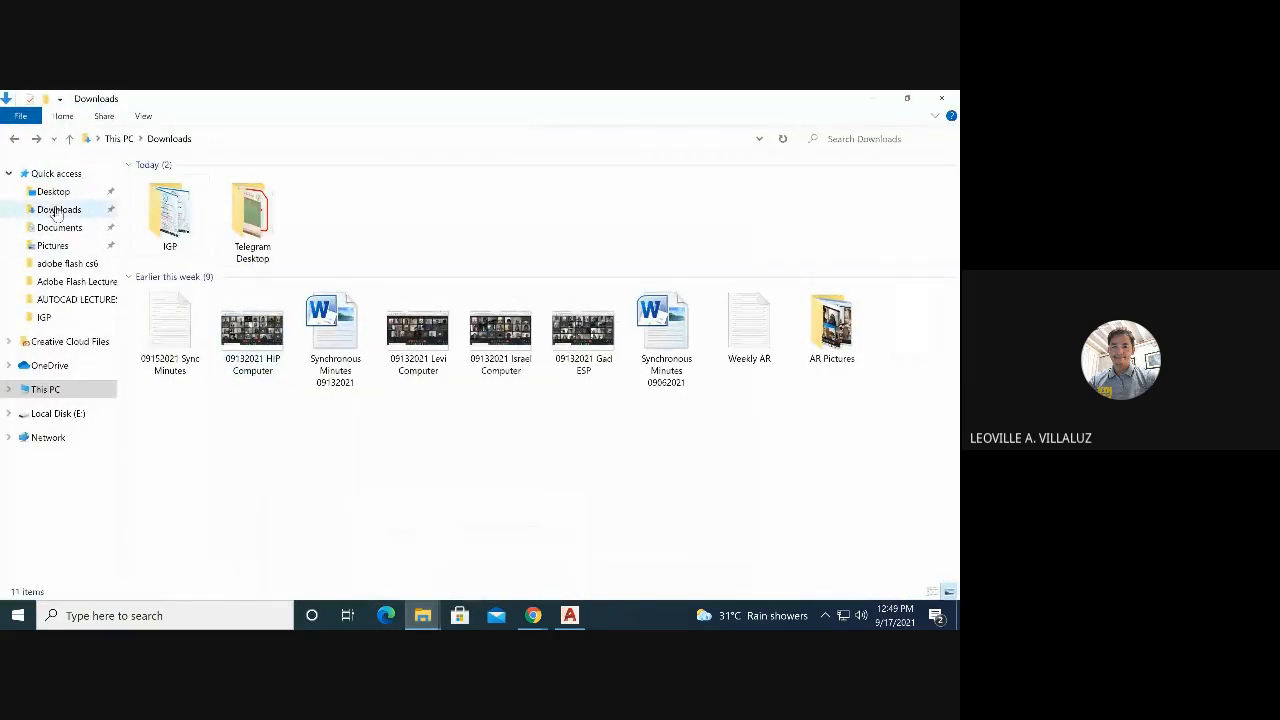
click(55, 192)
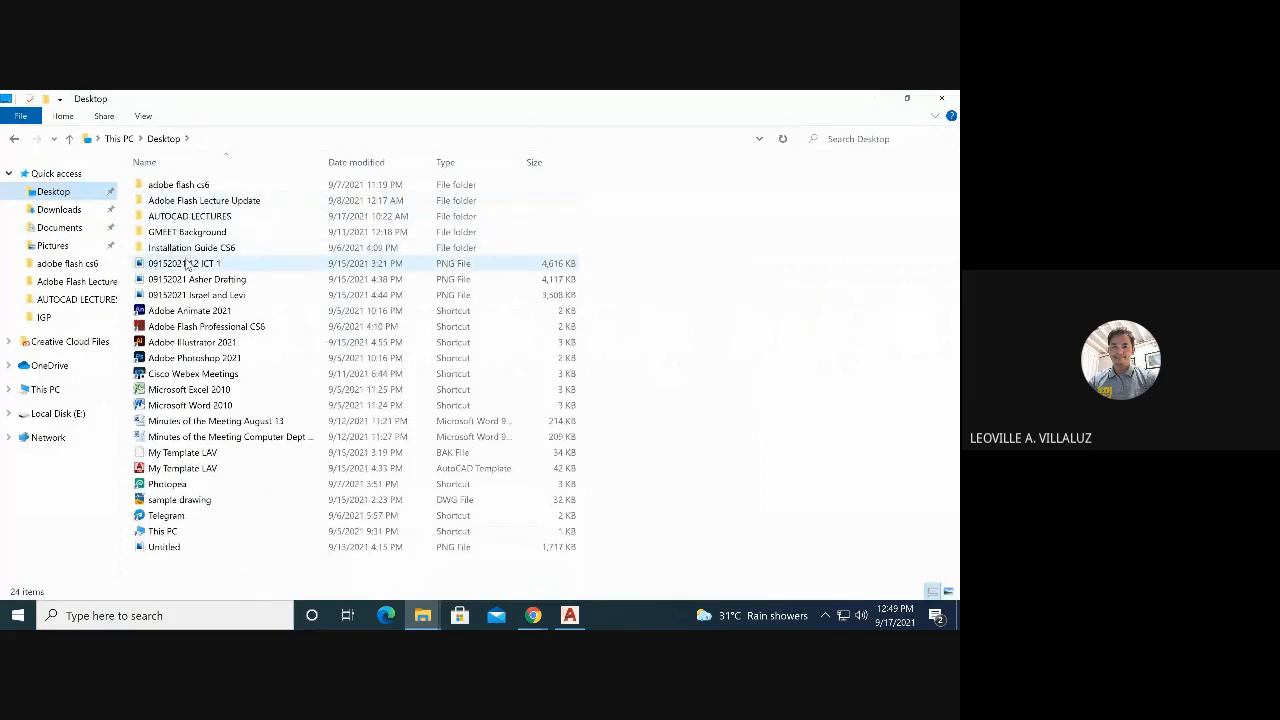
double_click(184, 217)
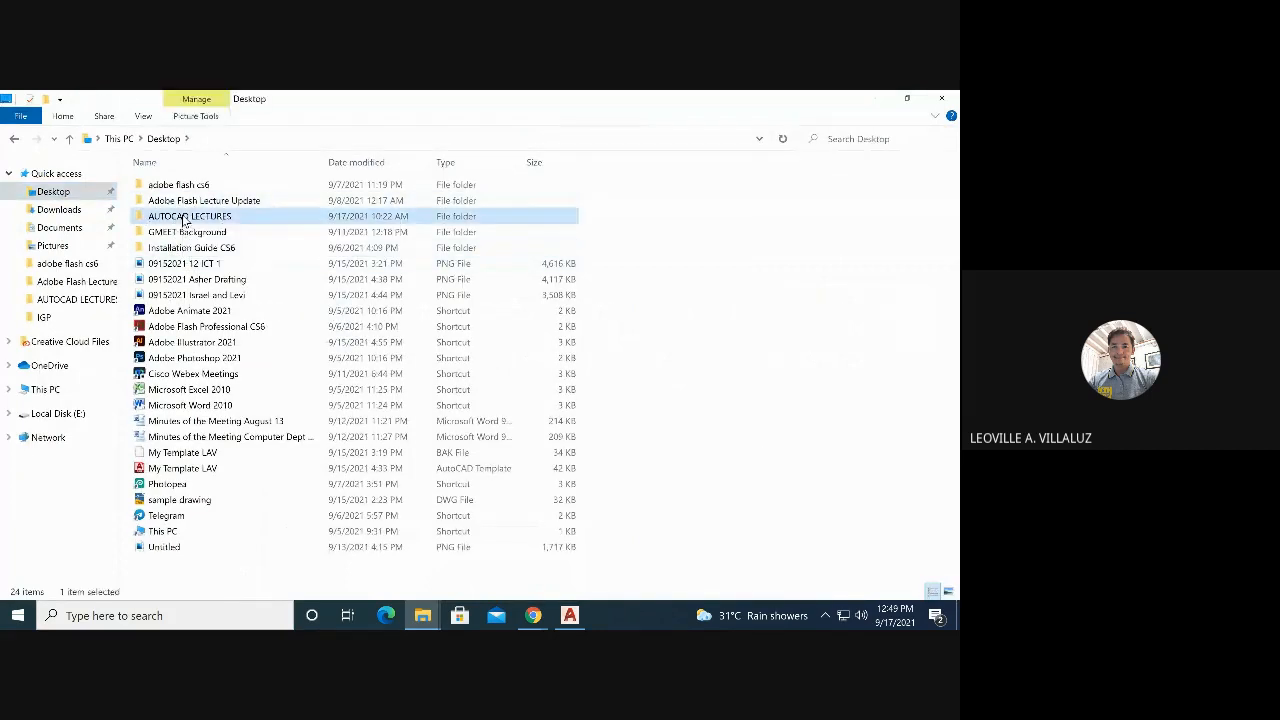
right_click(584, 212)
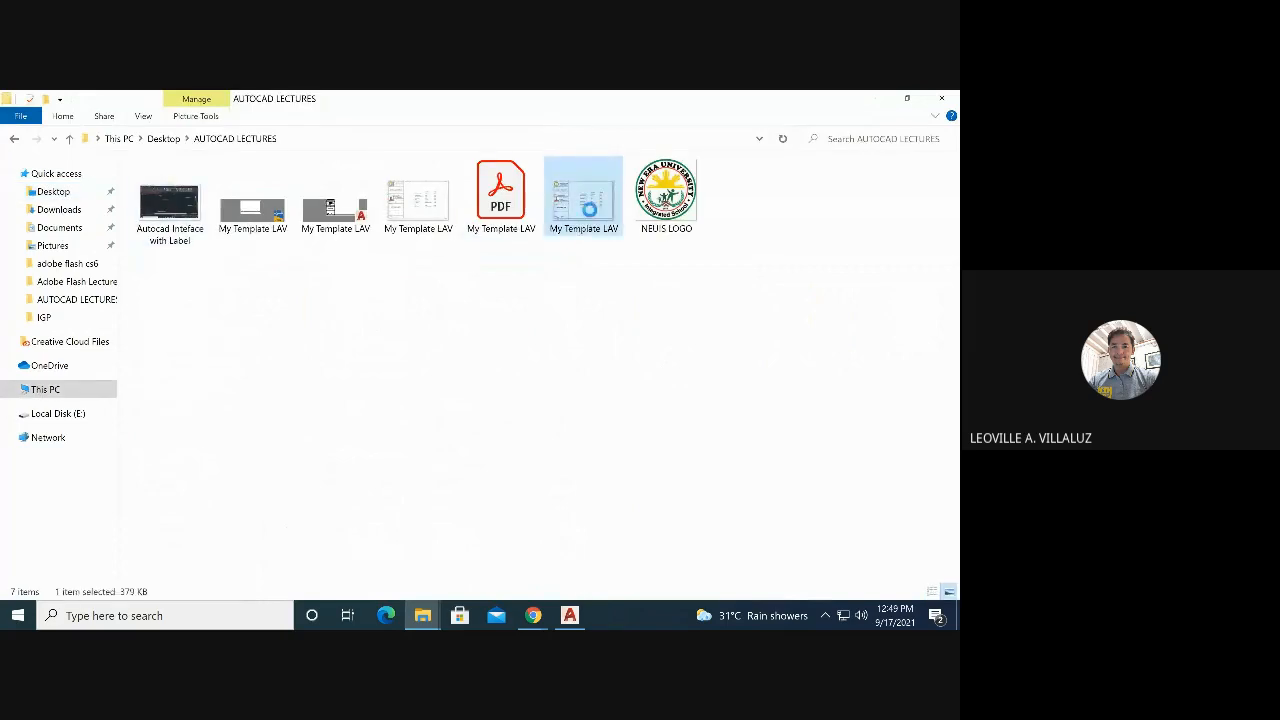
mouse_move(695, 417)
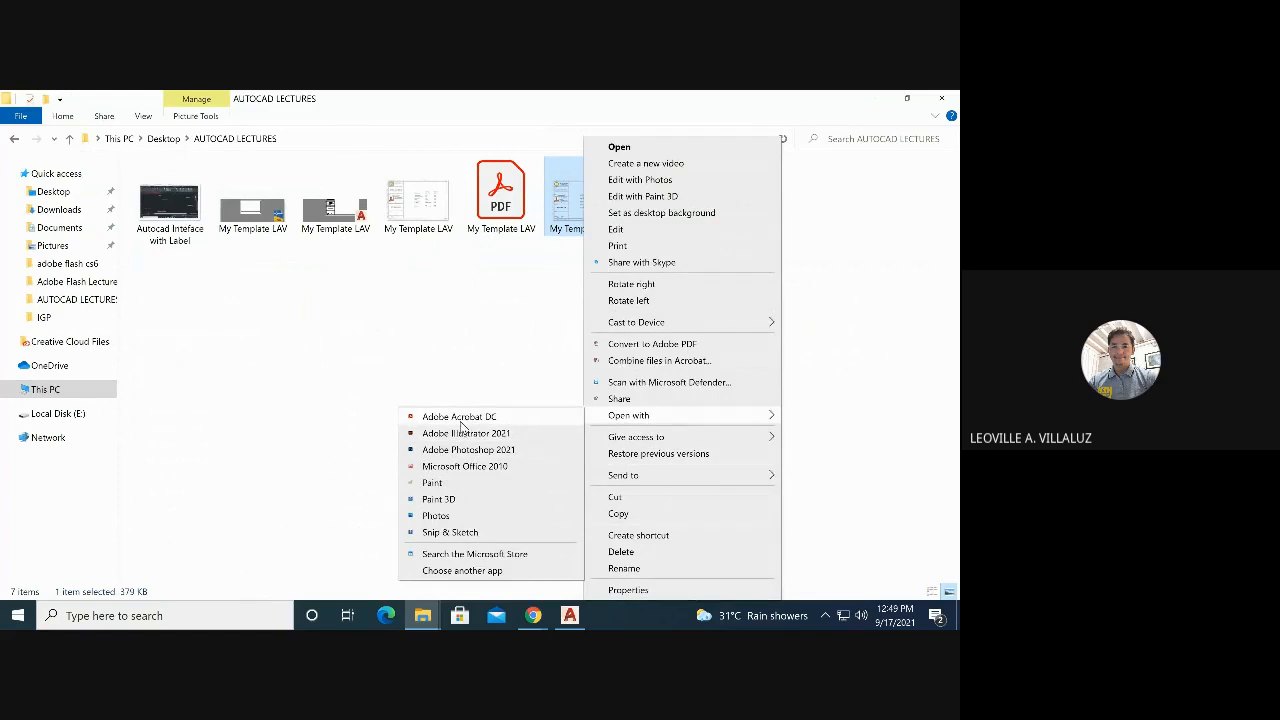
click(435, 517)
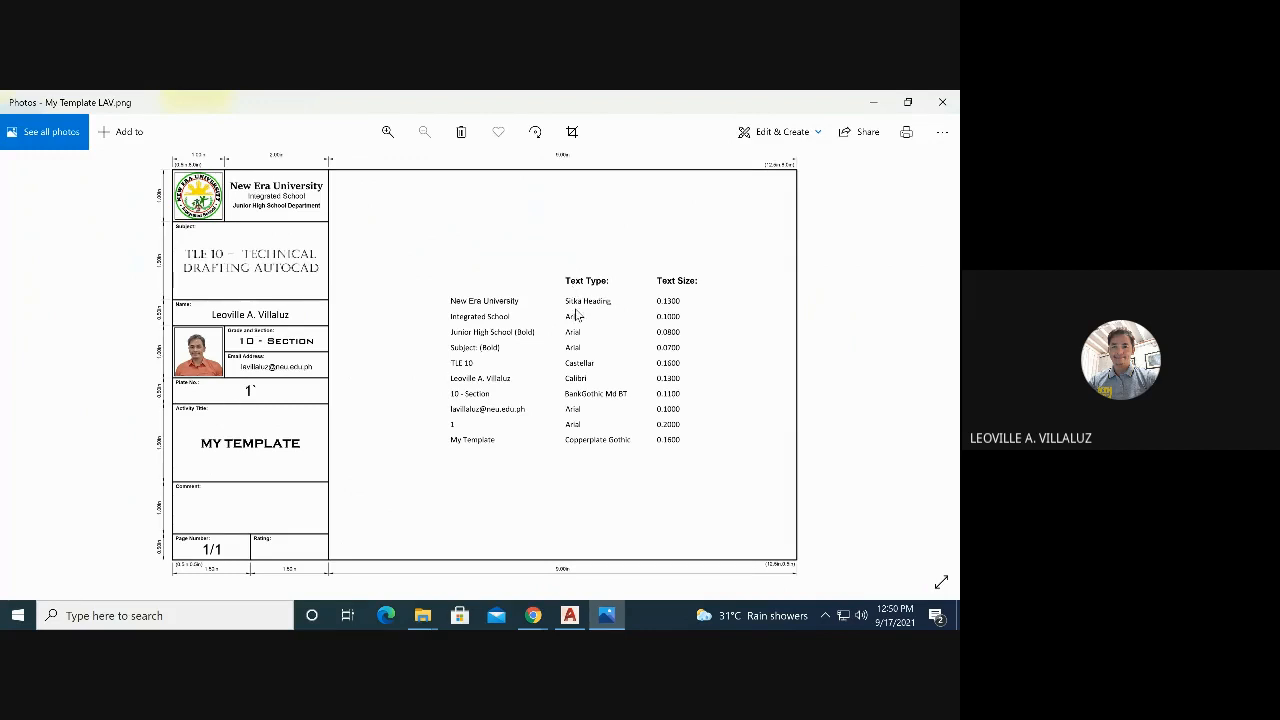
click(871, 107)
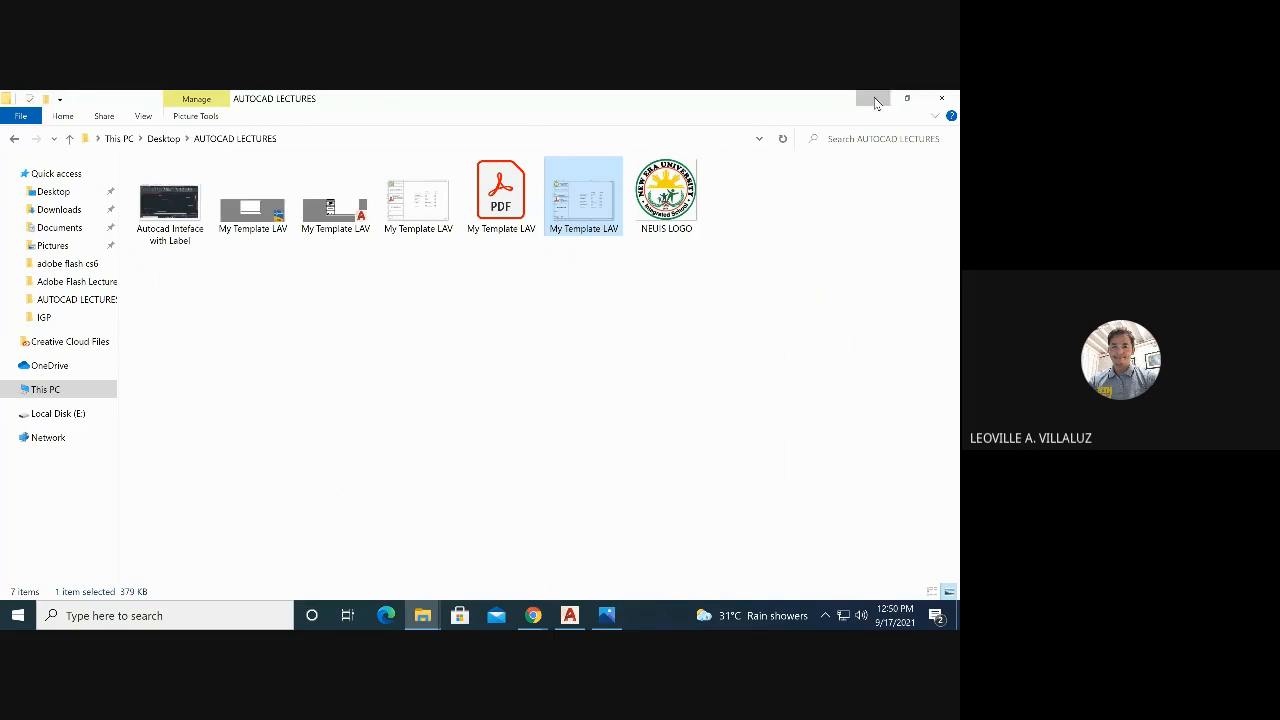
click(862, 102)
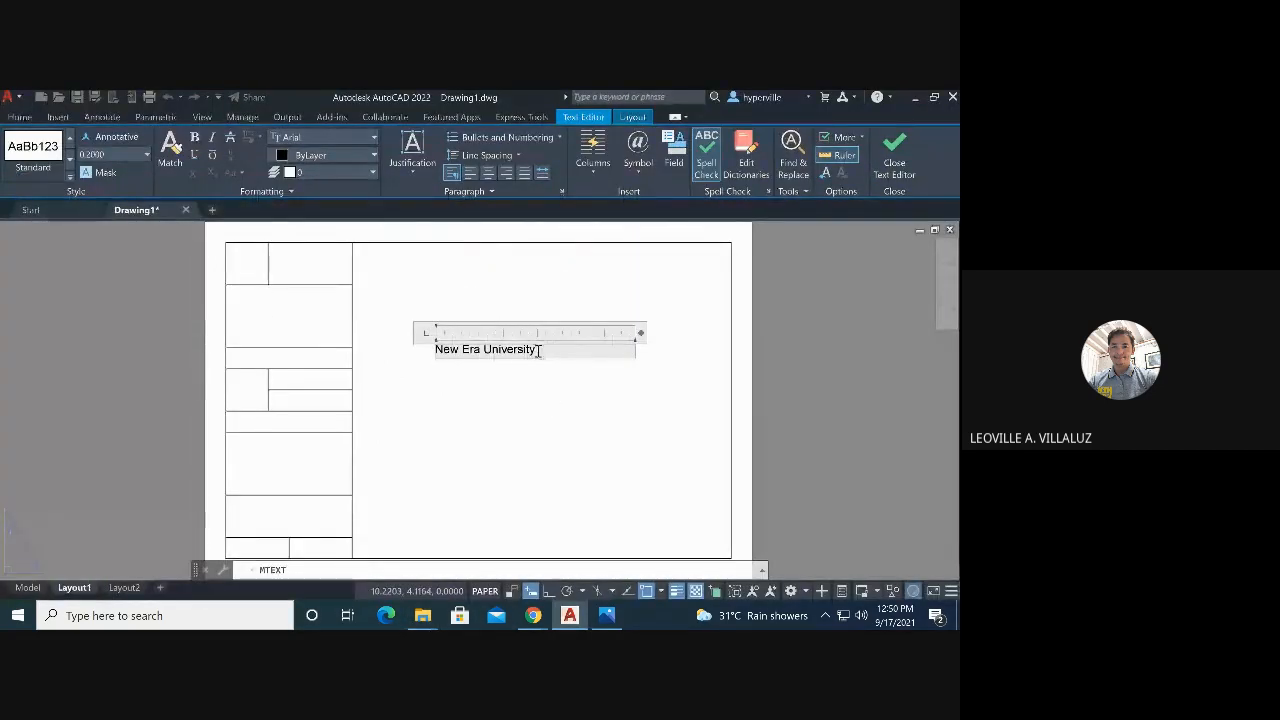
Change the font of the whole "New Era University" text to Sitka Heading
drag(537, 349, 423, 349)
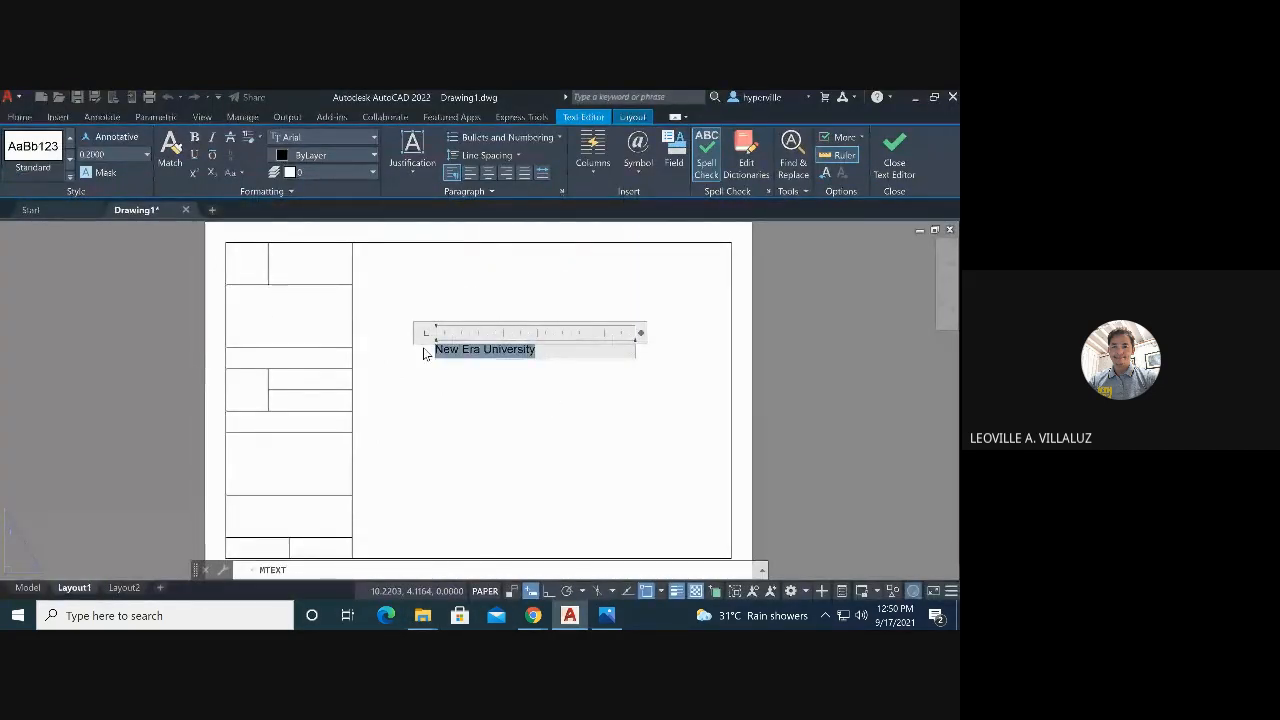
click(373, 143)
scroll(367, 235, down, 3)
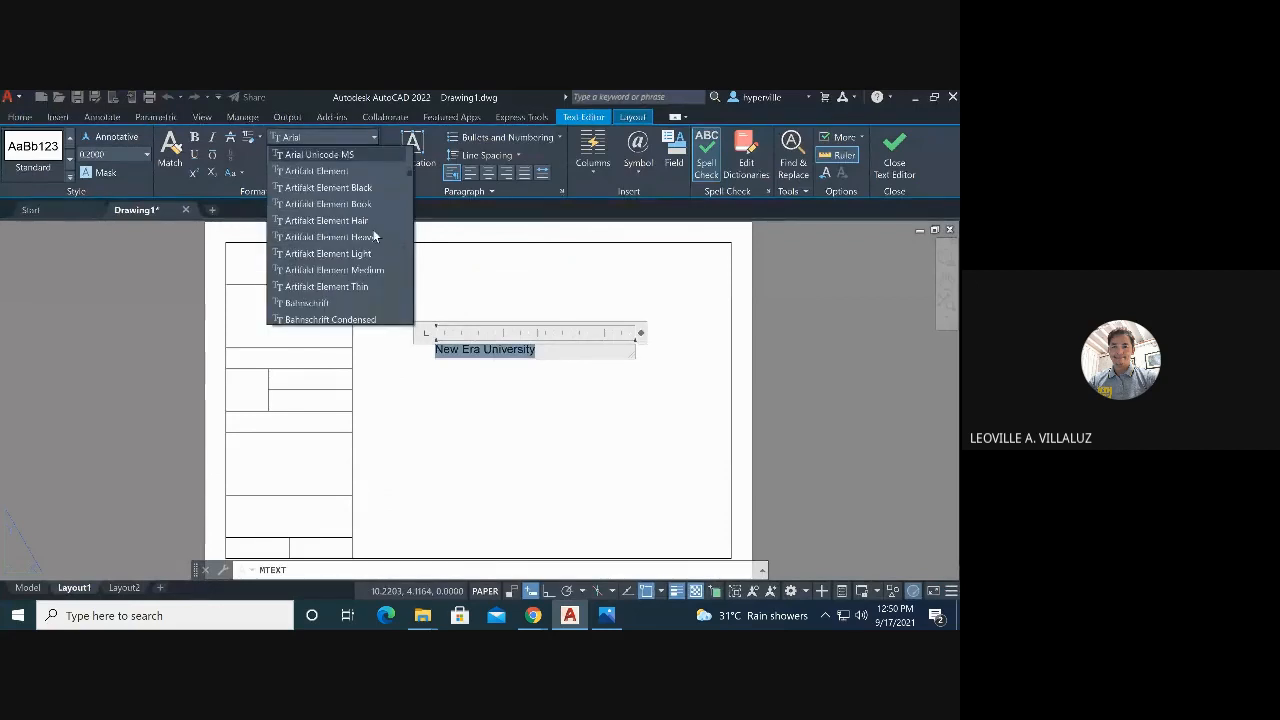
drag(408, 175, 423, 293)
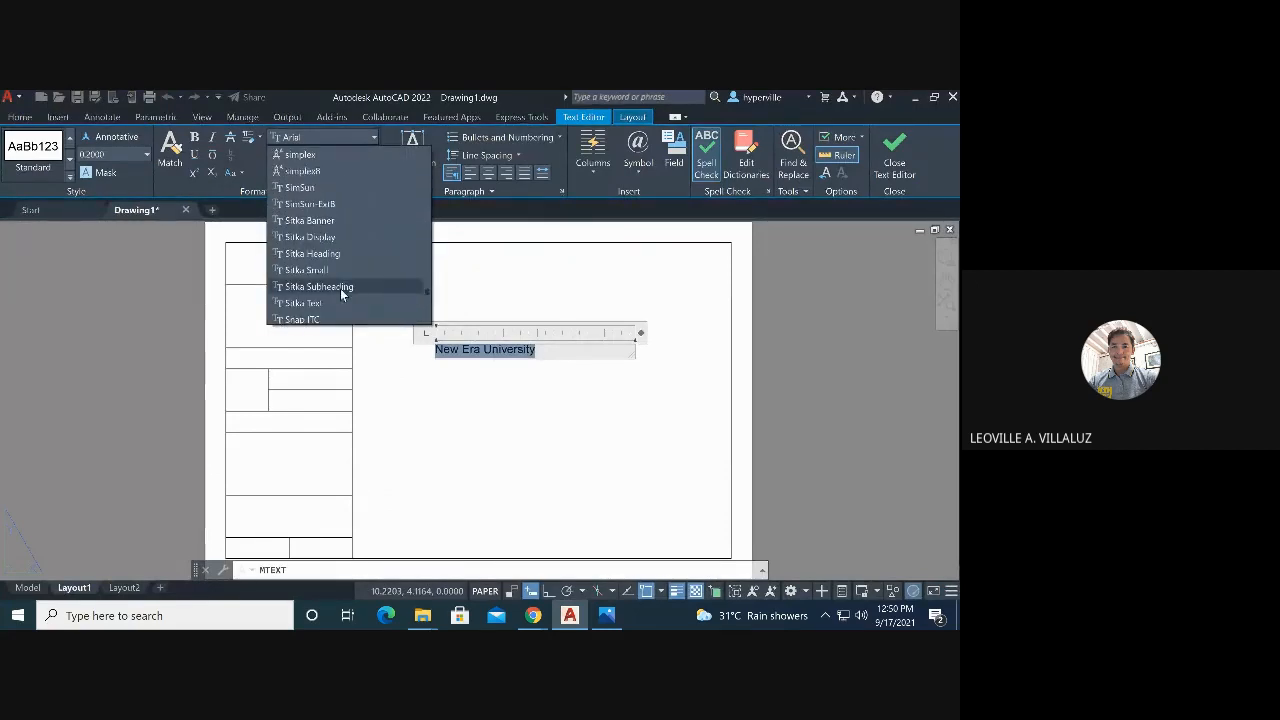
click(334, 253)
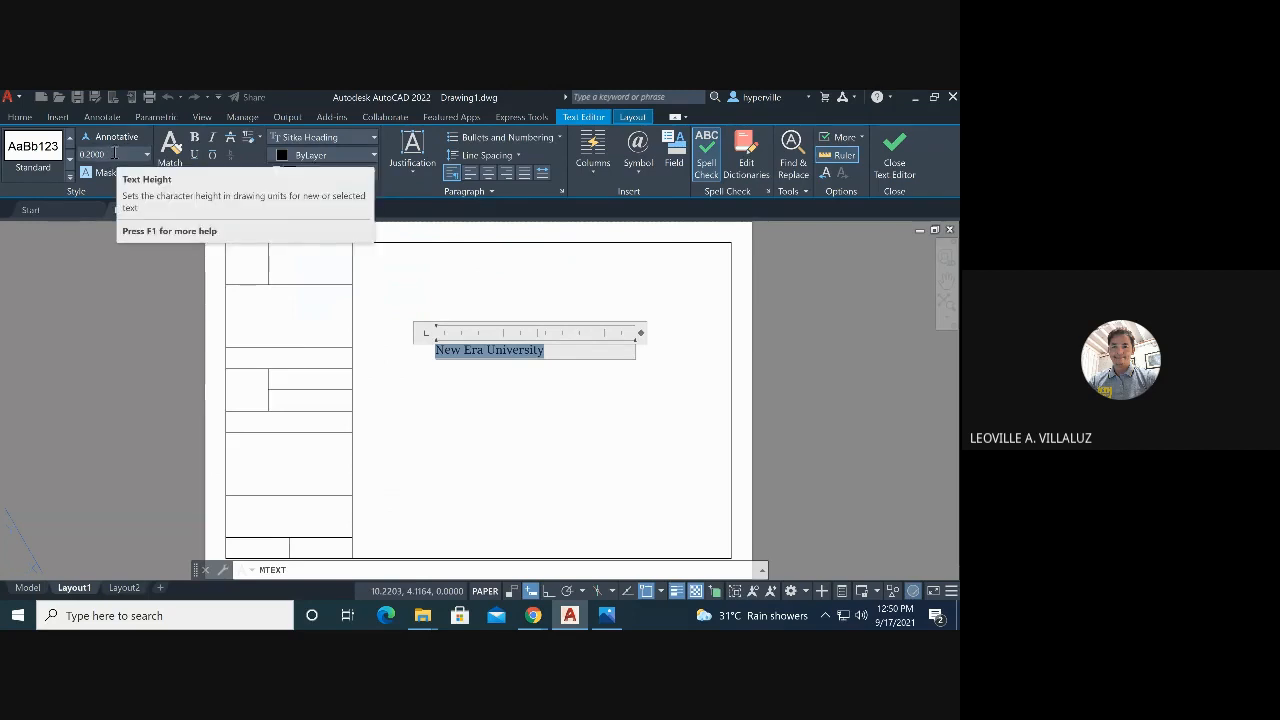
Set the "New Era University" text height to 0.13 and finish editing the text
drag(114, 153, 82, 158)
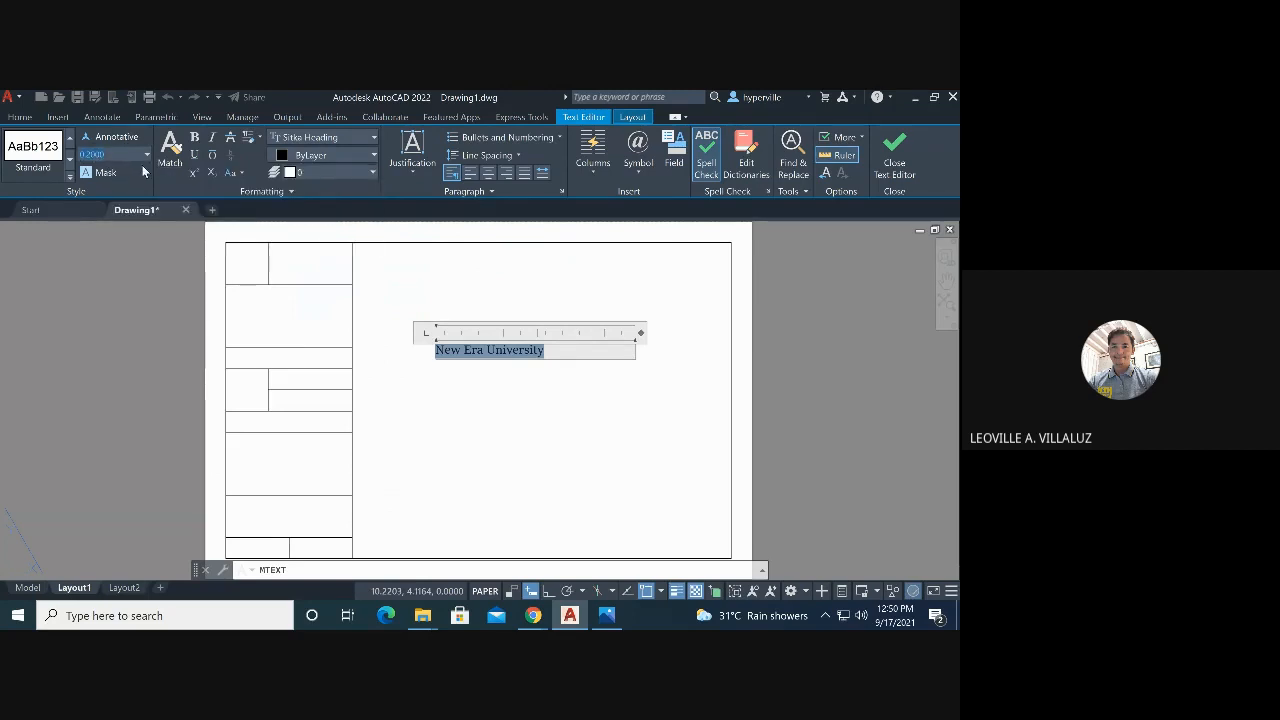
text(13)
key(Return)
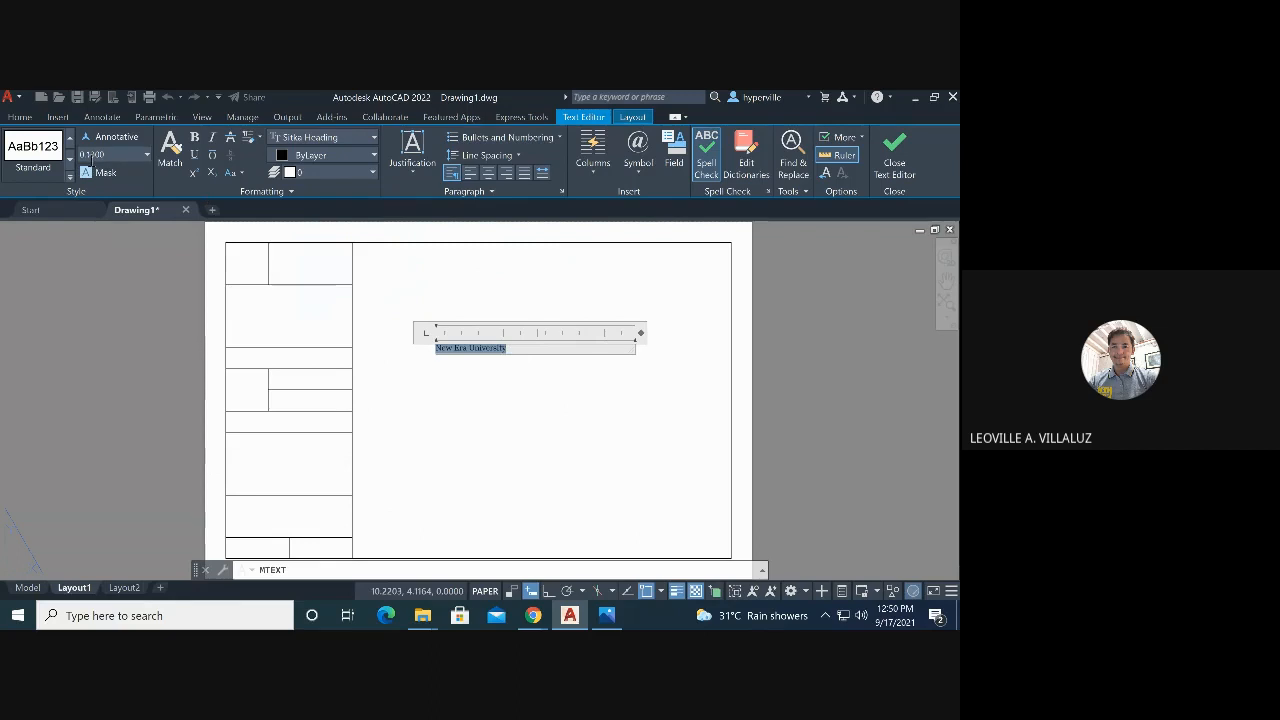
click(504, 388)
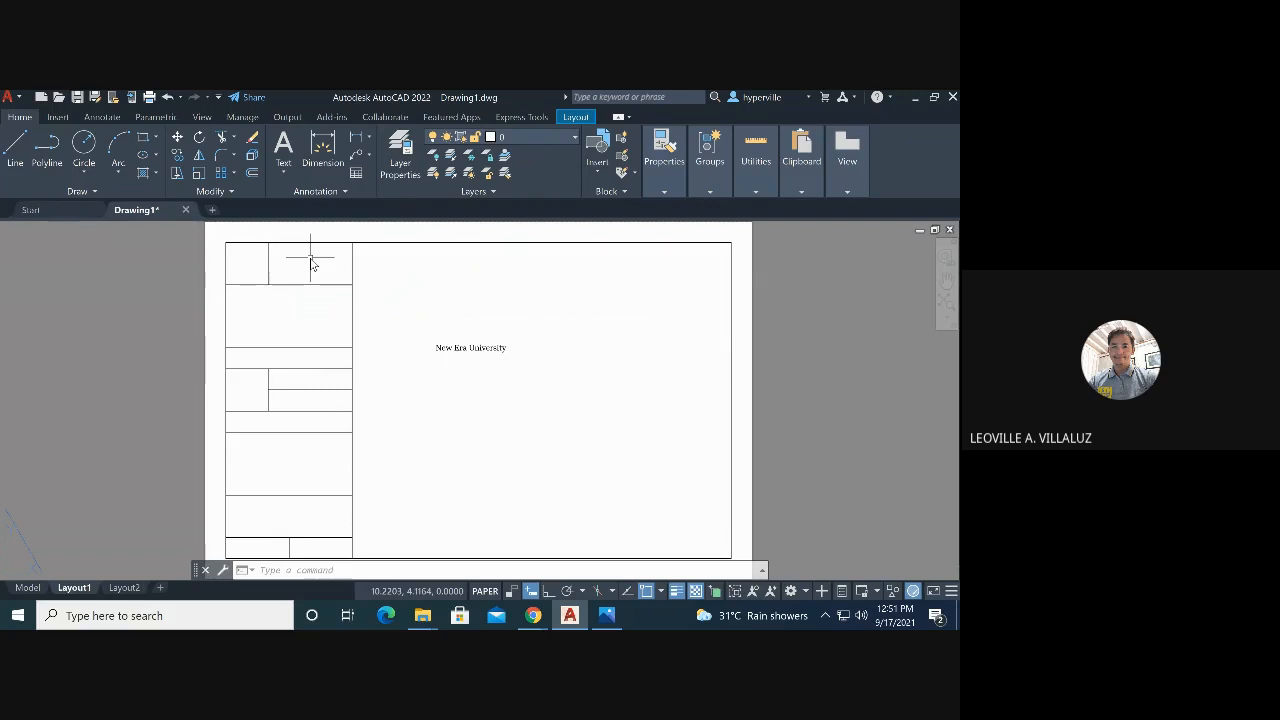
Move the "New Era University" text into the wider cell of the title block's top row
click(459, 350)
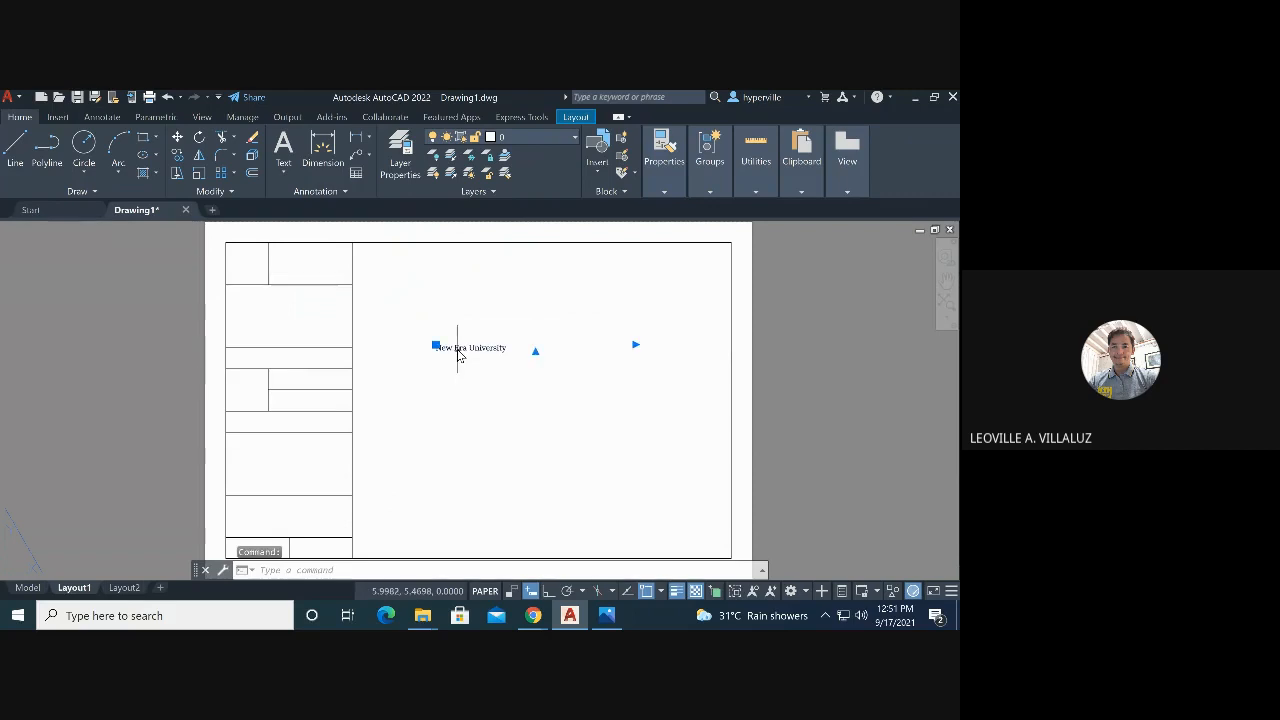
click(177, 139)
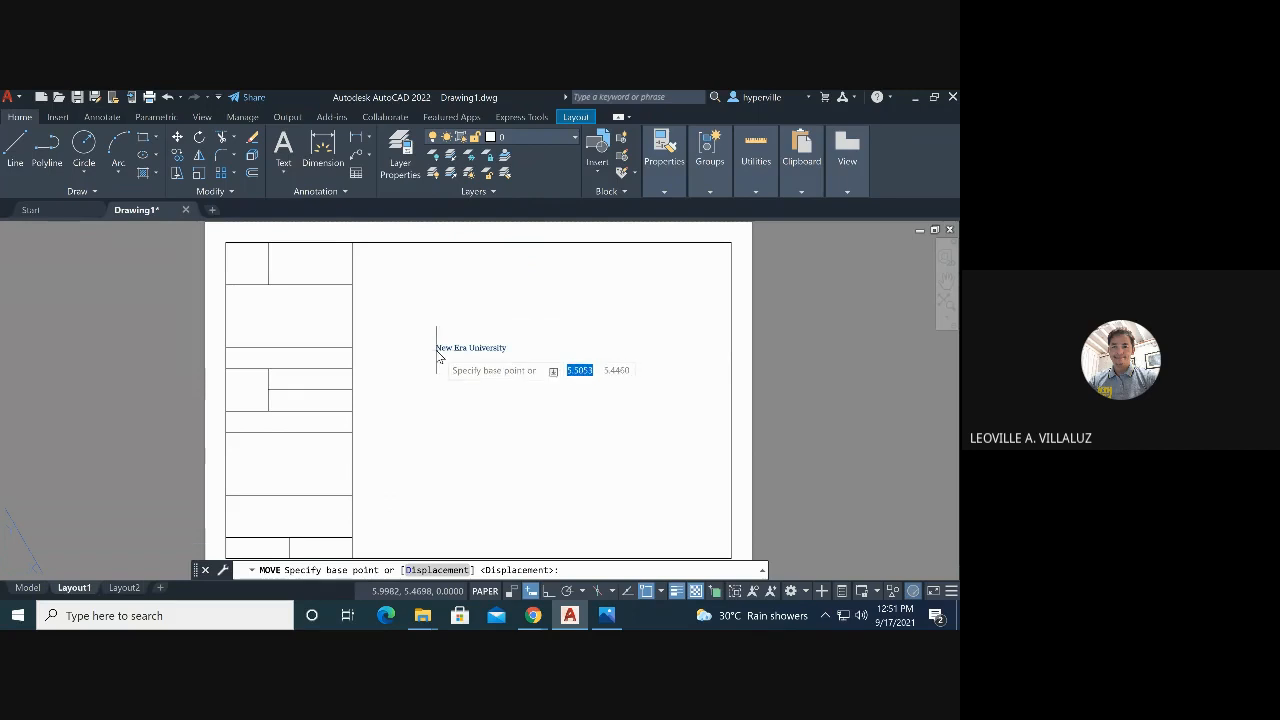
click(437, 354)
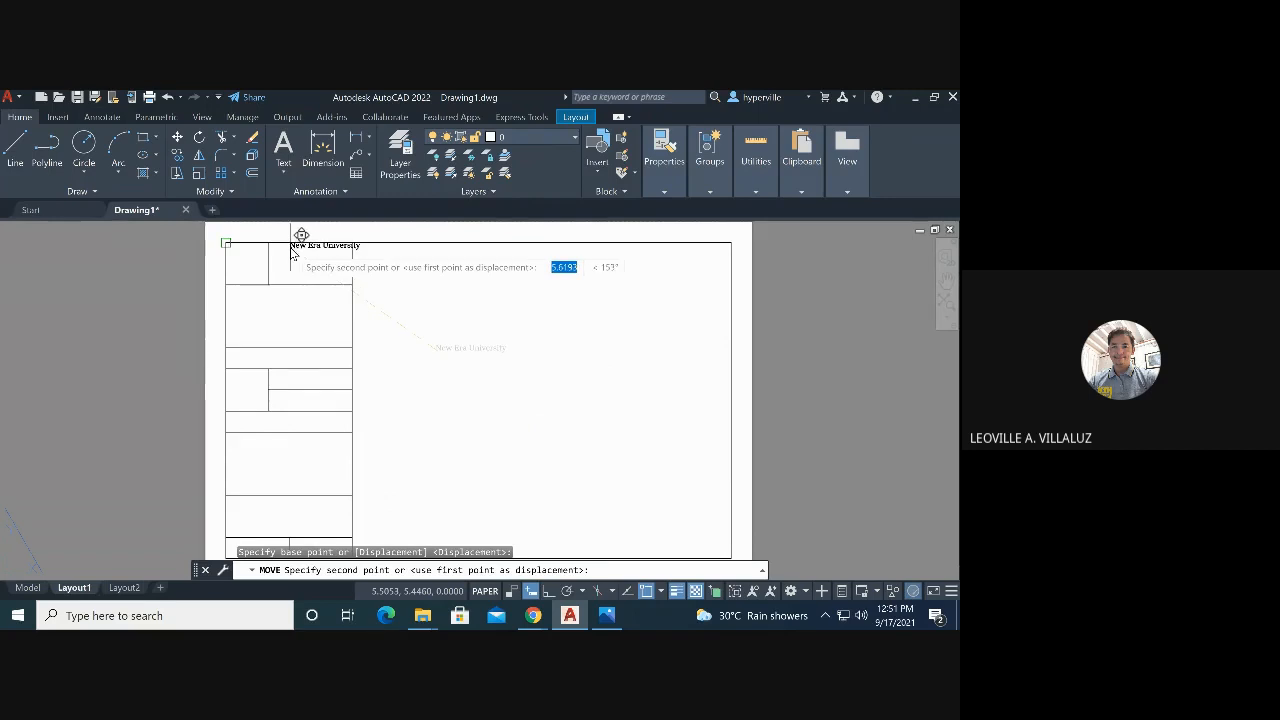
scroll(297, 243, up, 3)
scroll(300, 300, down, 2)
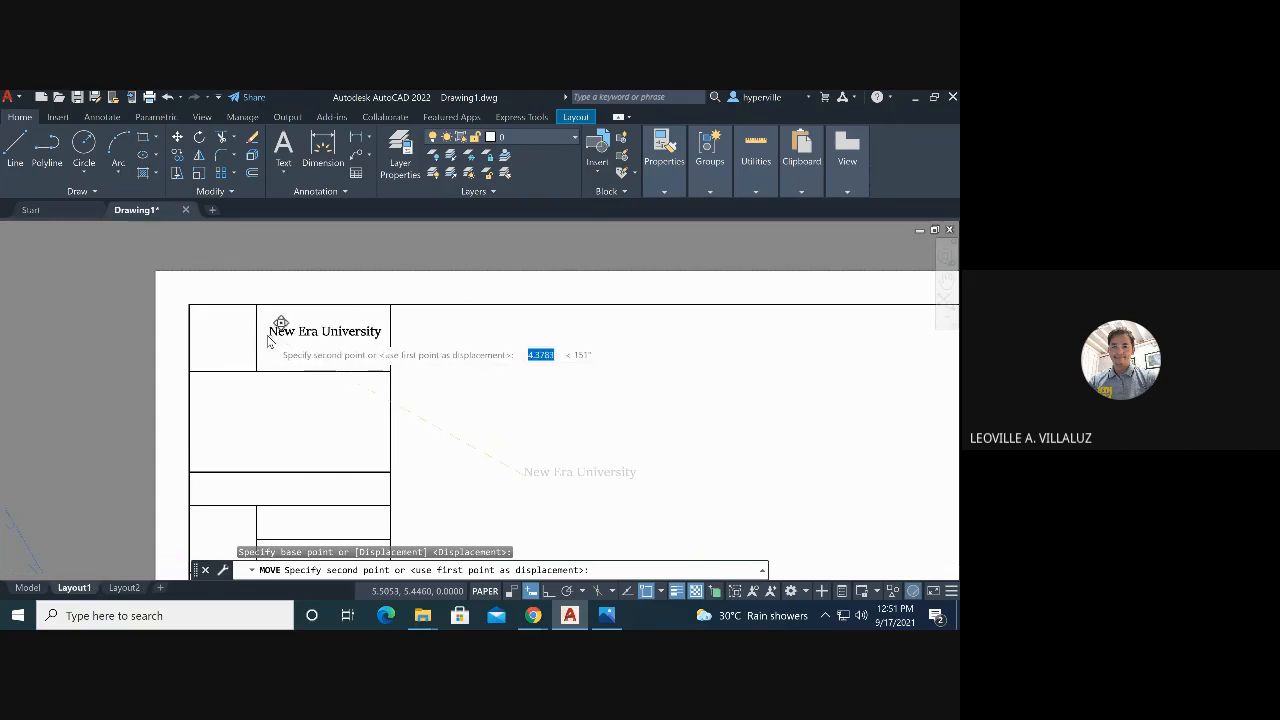
scroll(274, 337, up, 1)
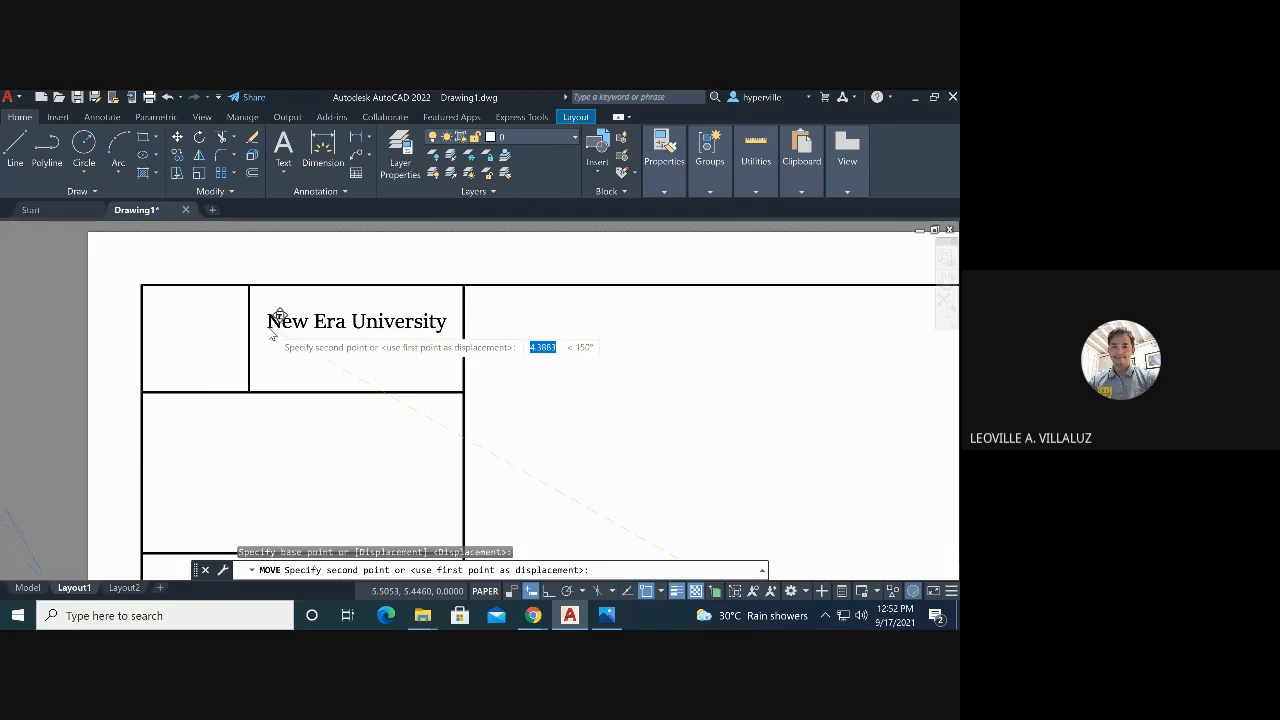
click(268, 332)
scroll(290, 345, down, 4)
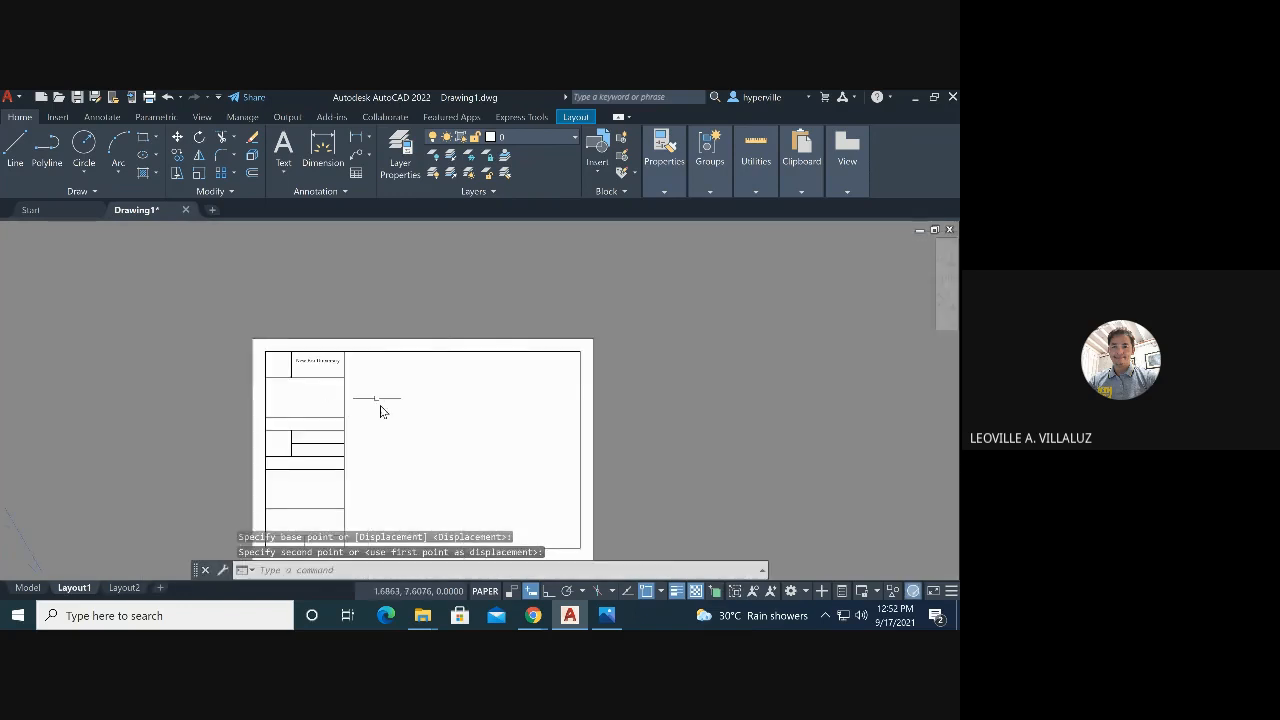
scroll(336, 387, up, 4)
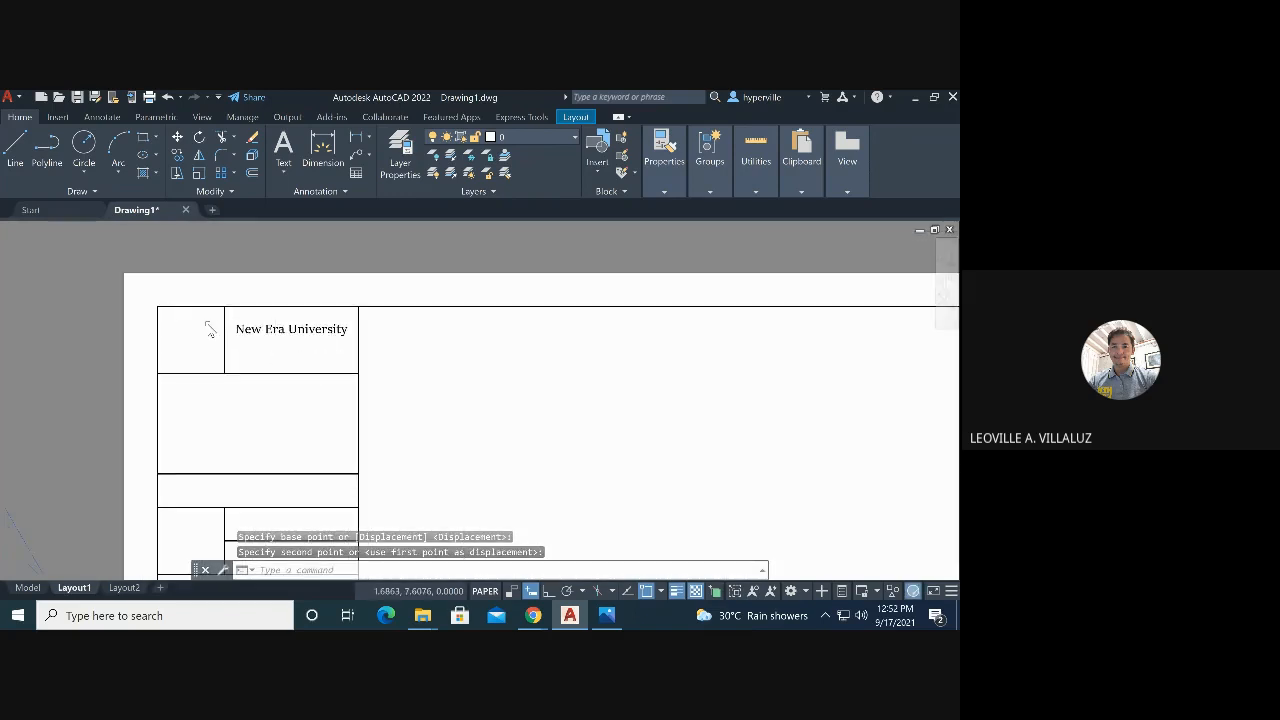
double_click(295, 340)
click(252, 341)
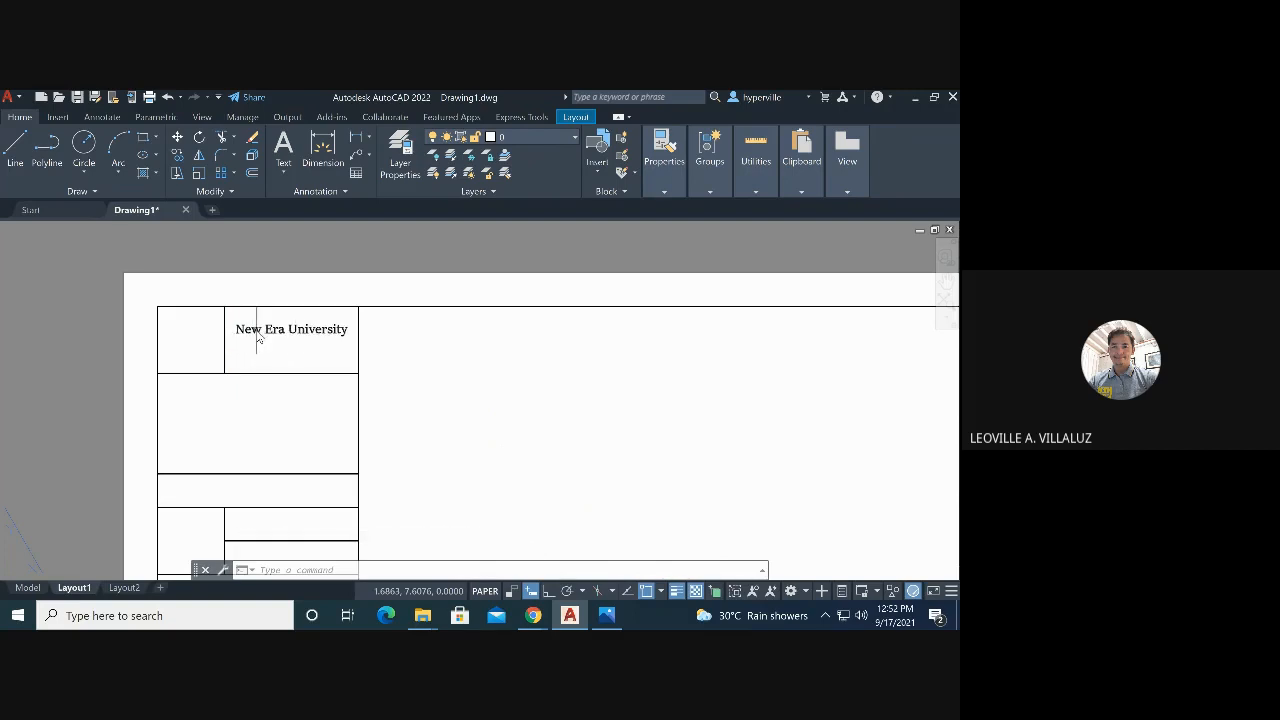
double_click(258, 332)
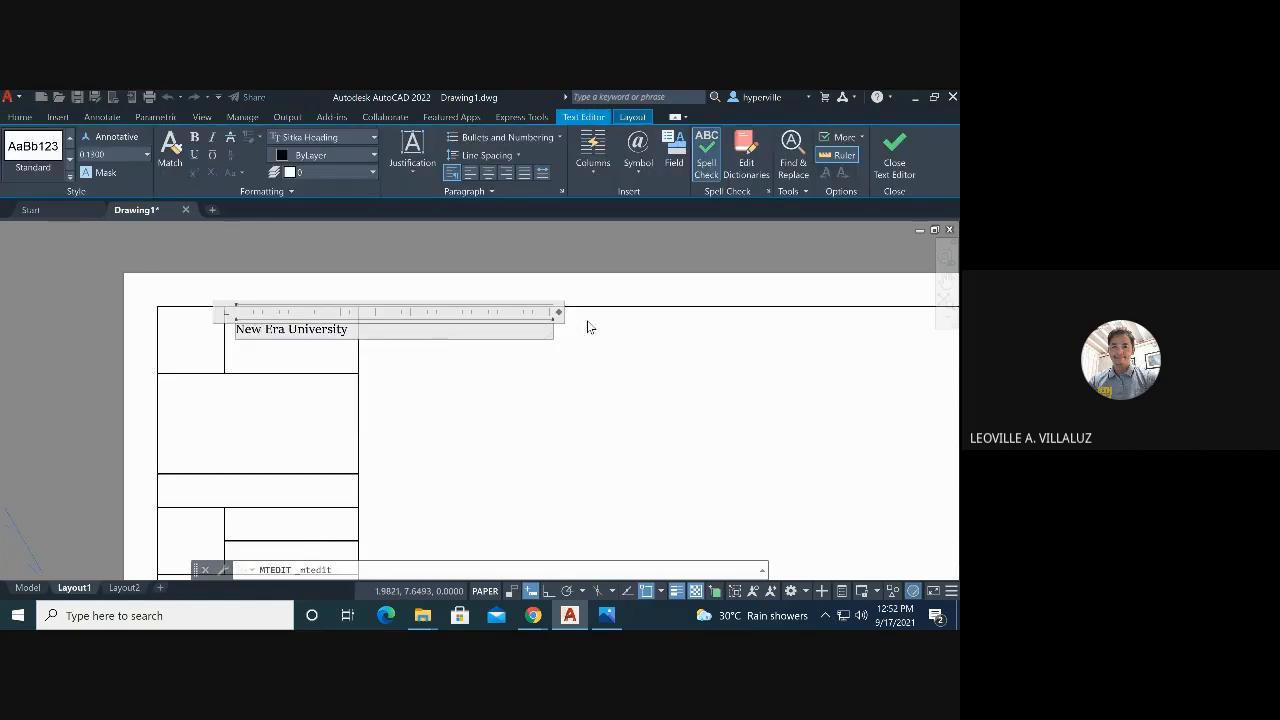
click(565, 361)
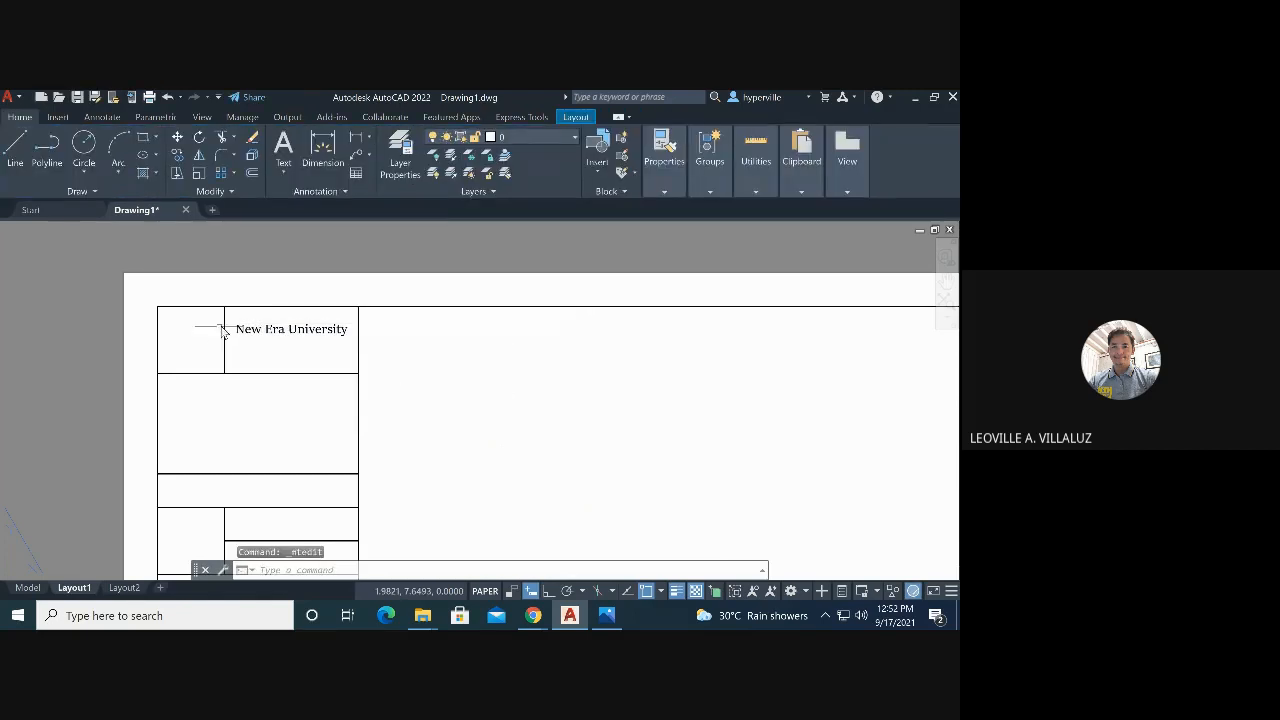
Align both ends of the "New Era University" text box with the side lines of its title block cell
click(253, 337)
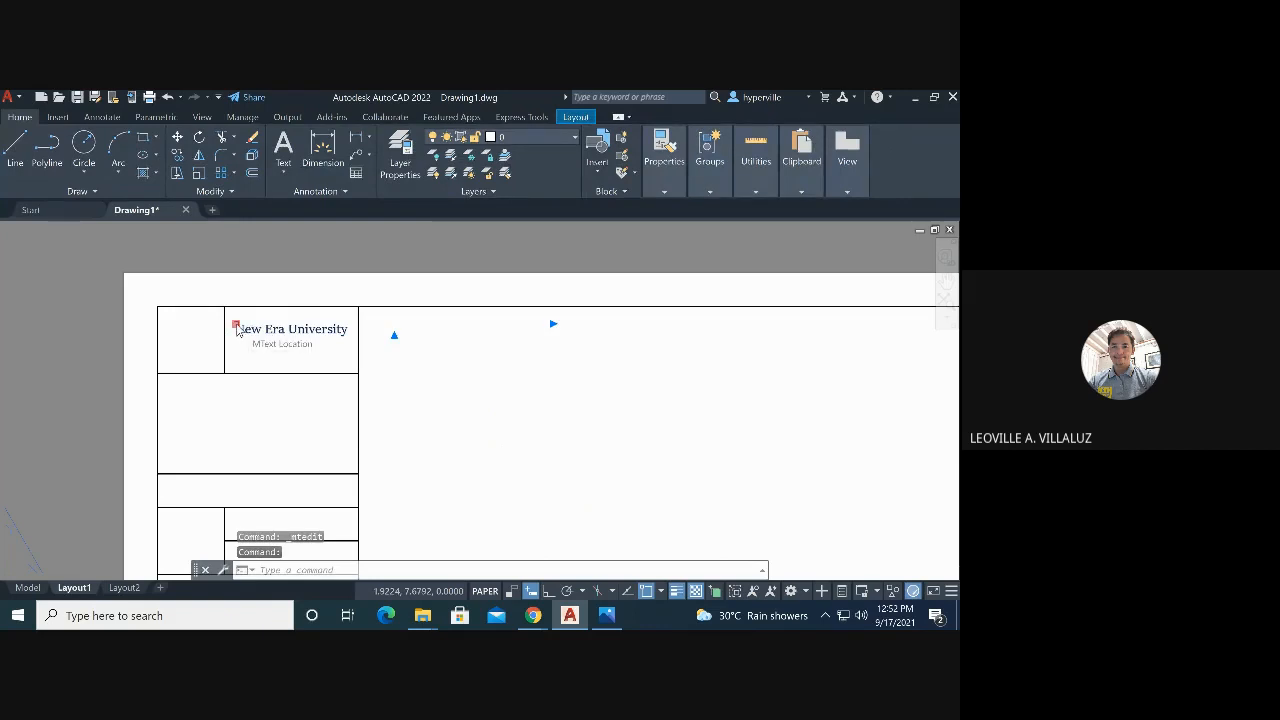
click(236, 326)
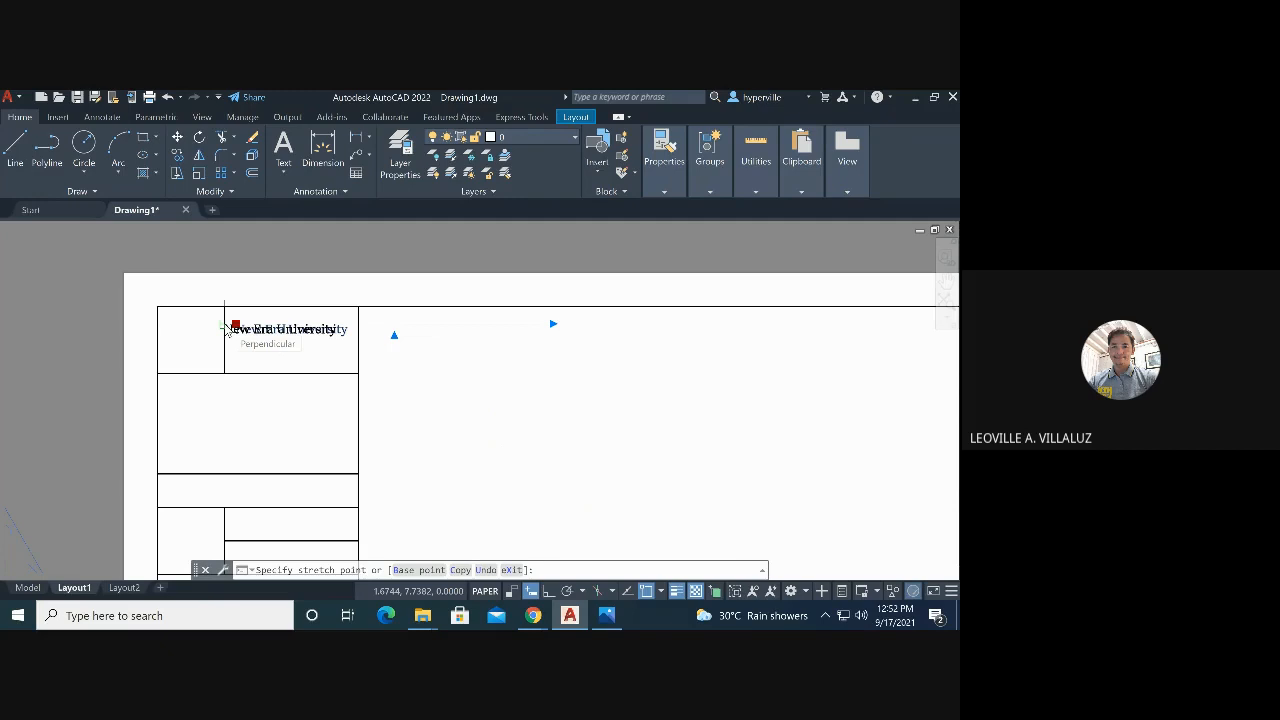
click(225, 328)
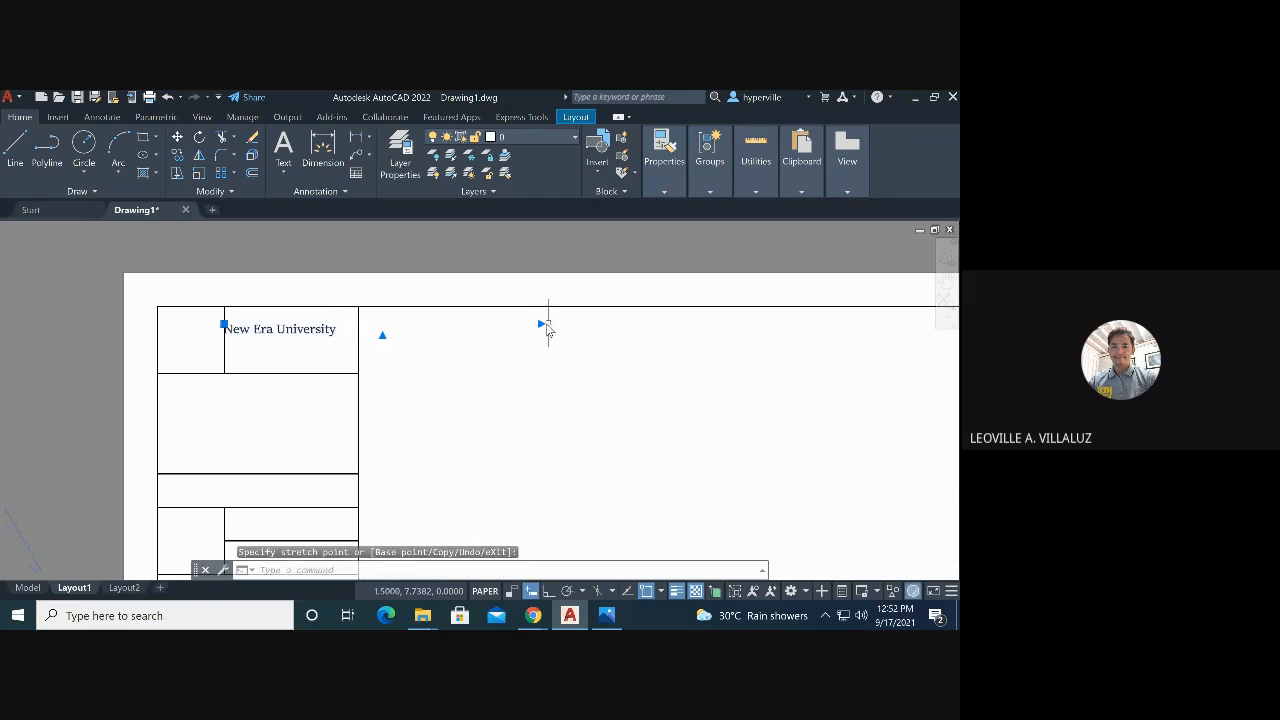
click(539, 325)
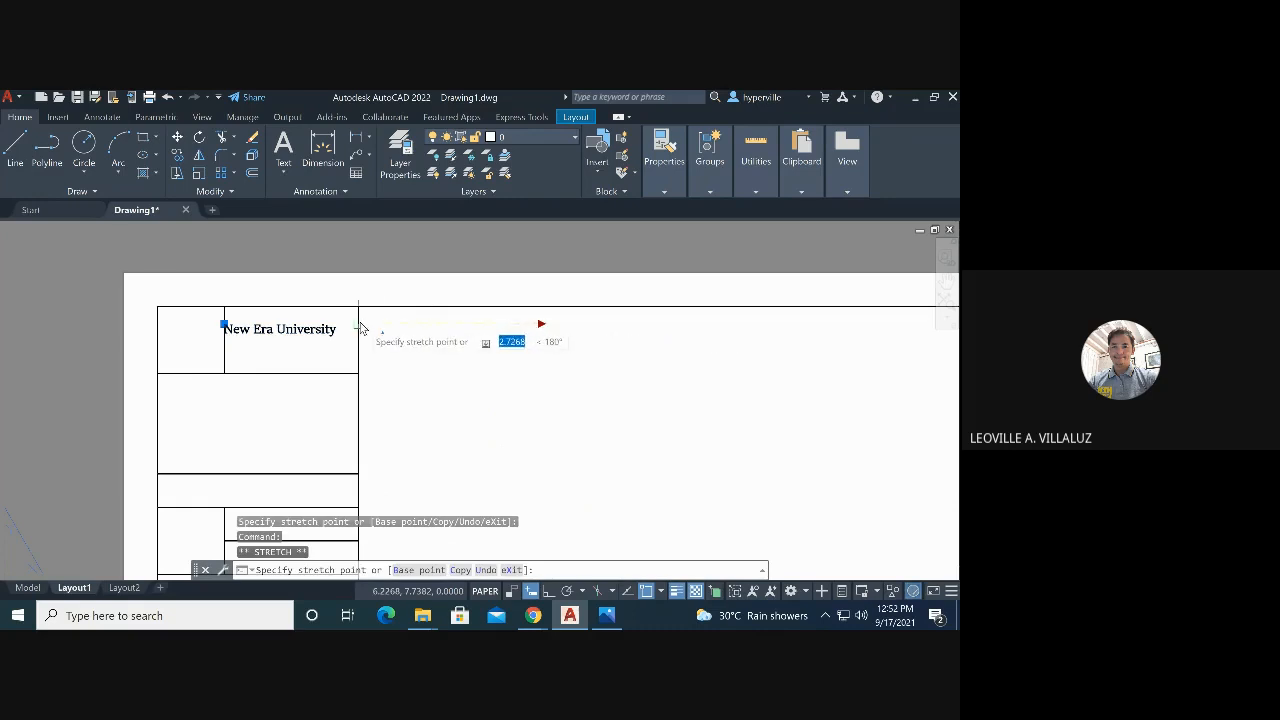
click(359, 326)
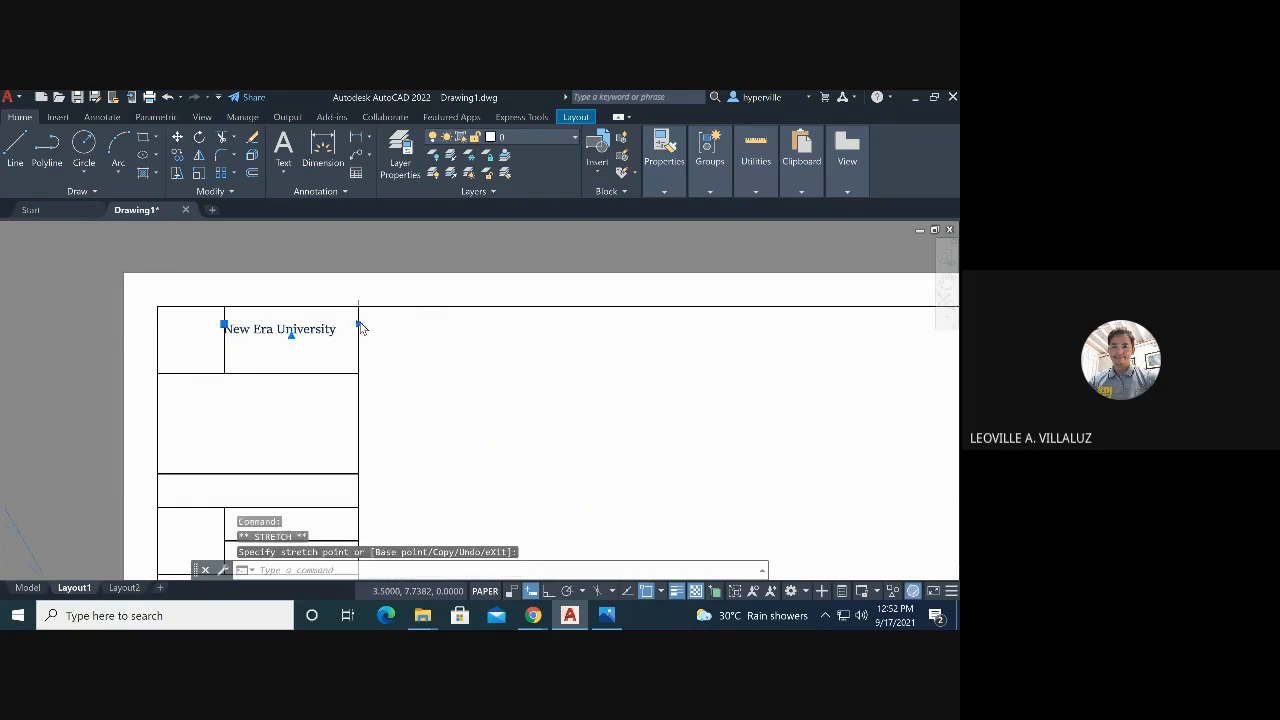
Center the "New Era University" text within its text box and finish editing it
double_click(305, 334)
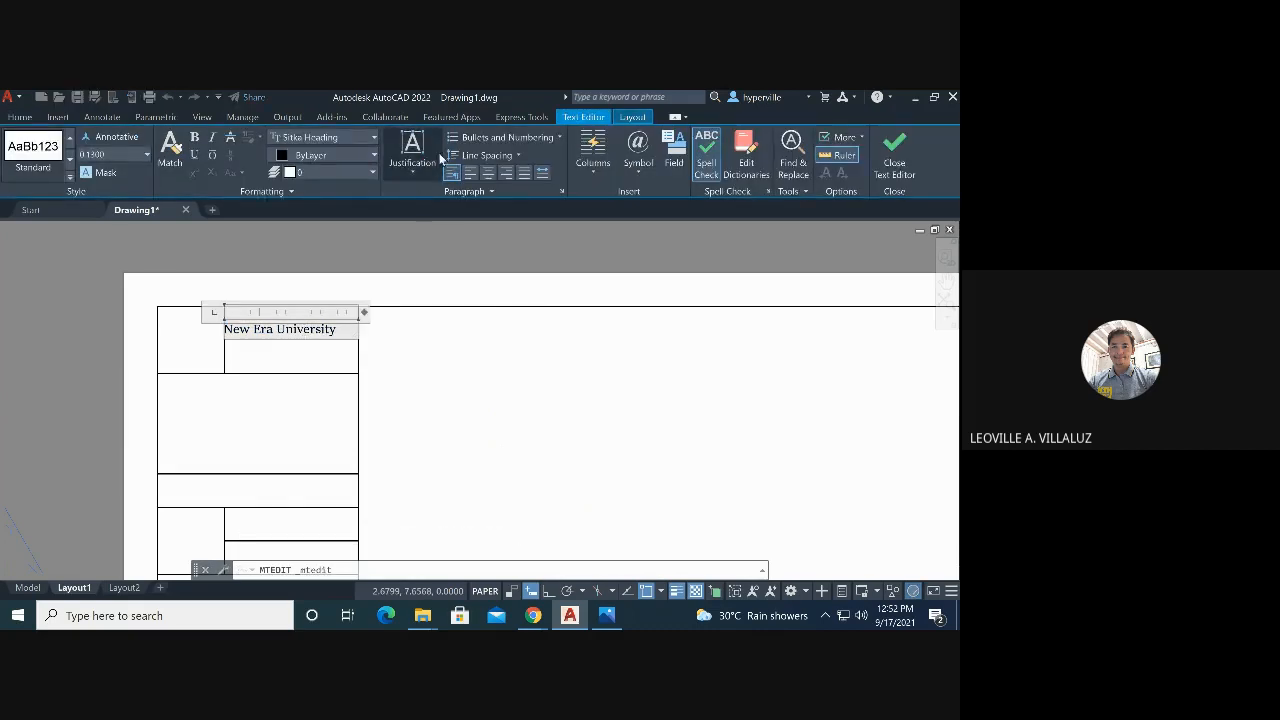
click(489, 174)
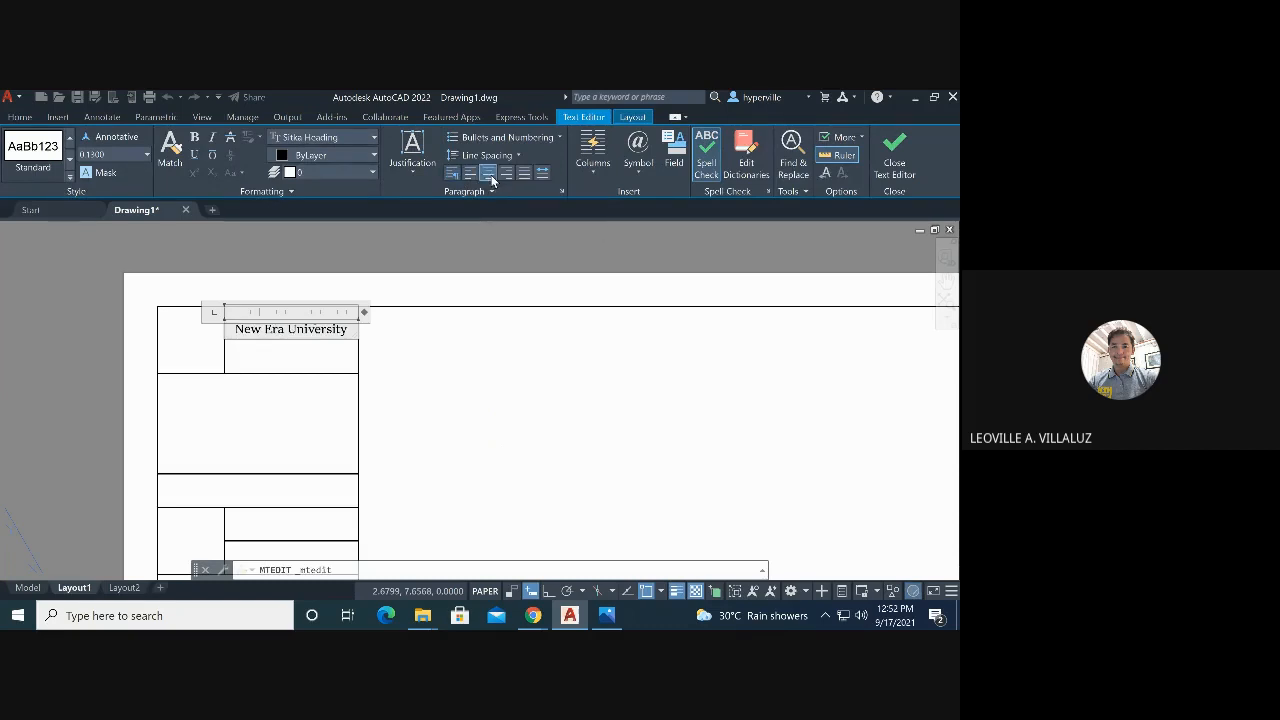
click(432, 376)
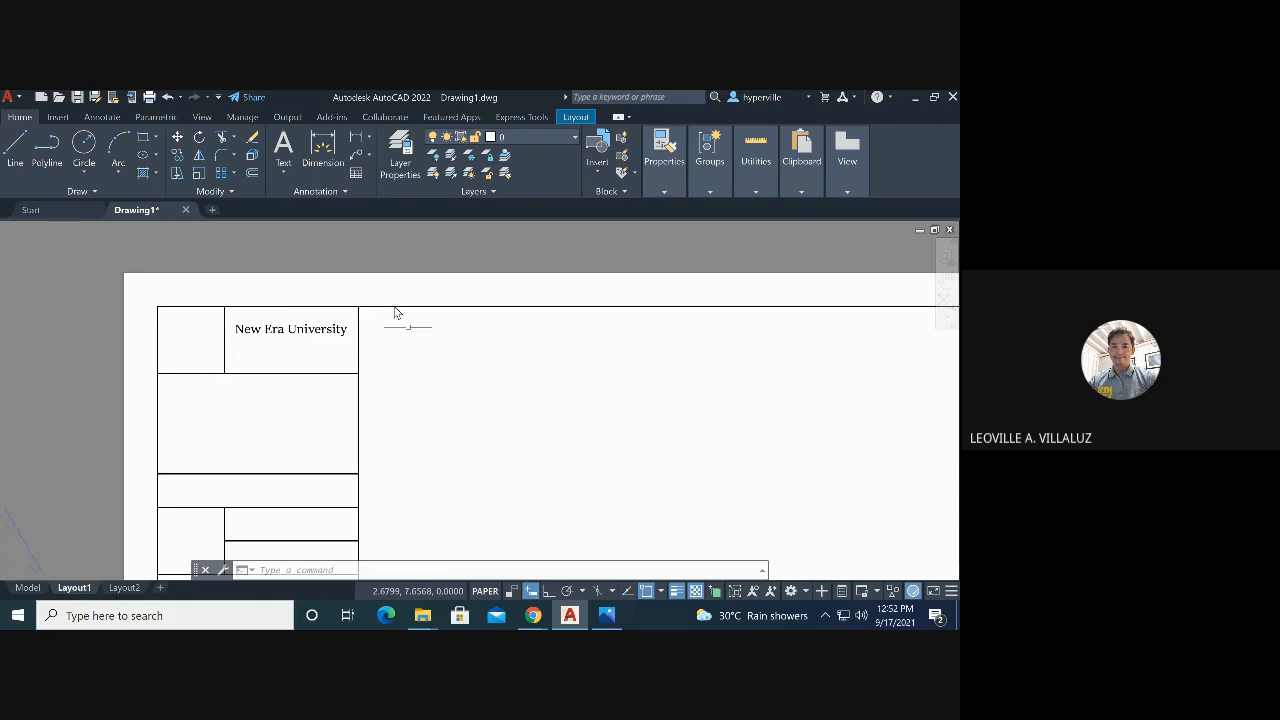
Check the template reference image in Photos, return to AutoCAD, and copy the "New Era University" text to the clipboard
click(606, 615)
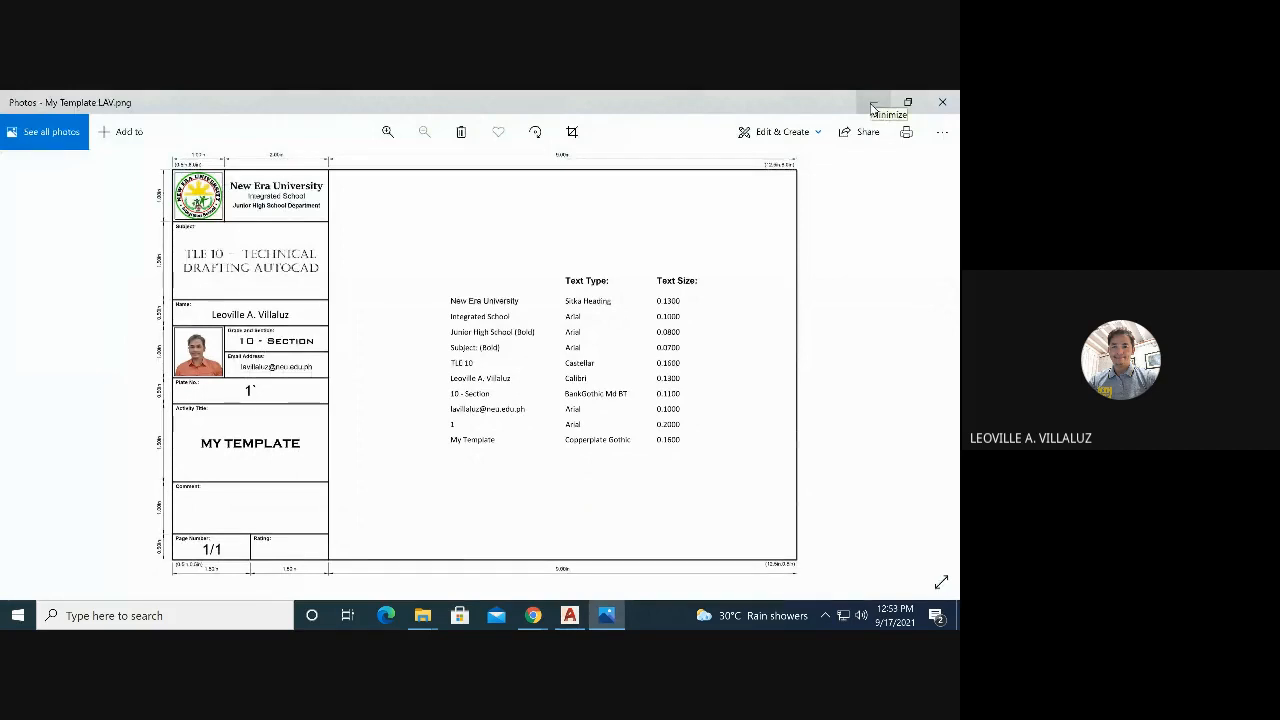
click(872, 104)
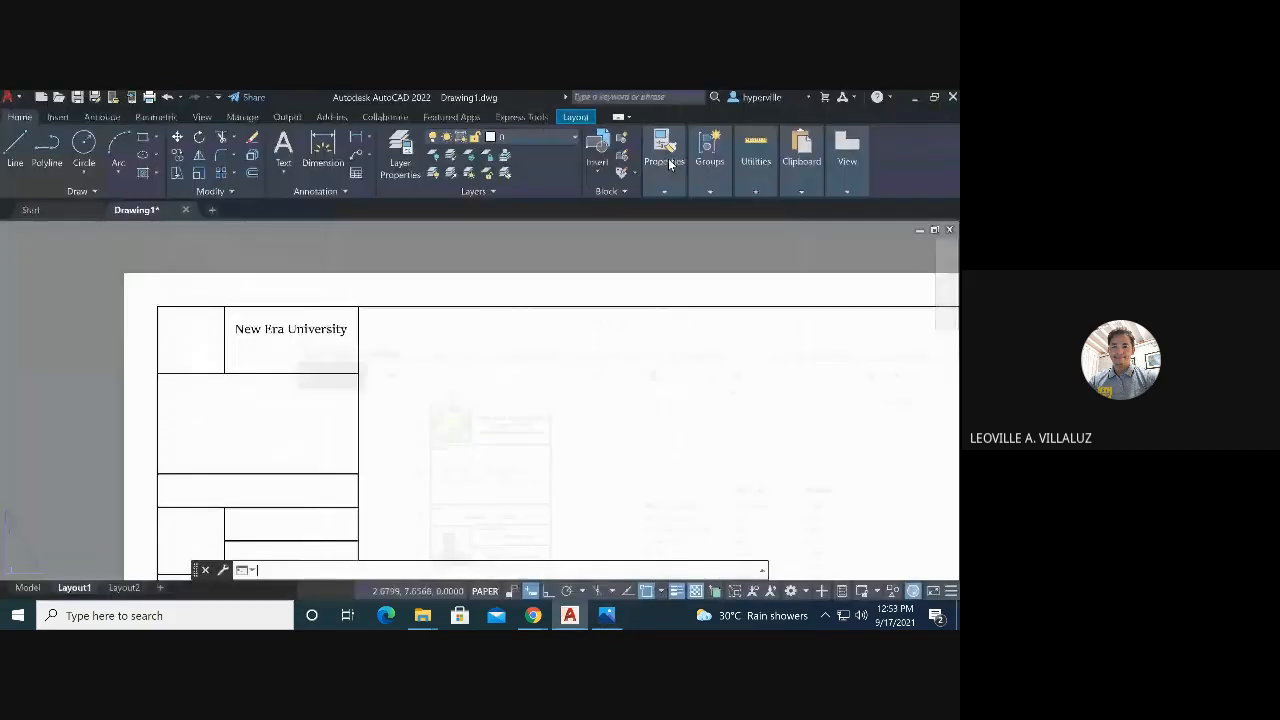
click(296, 339)
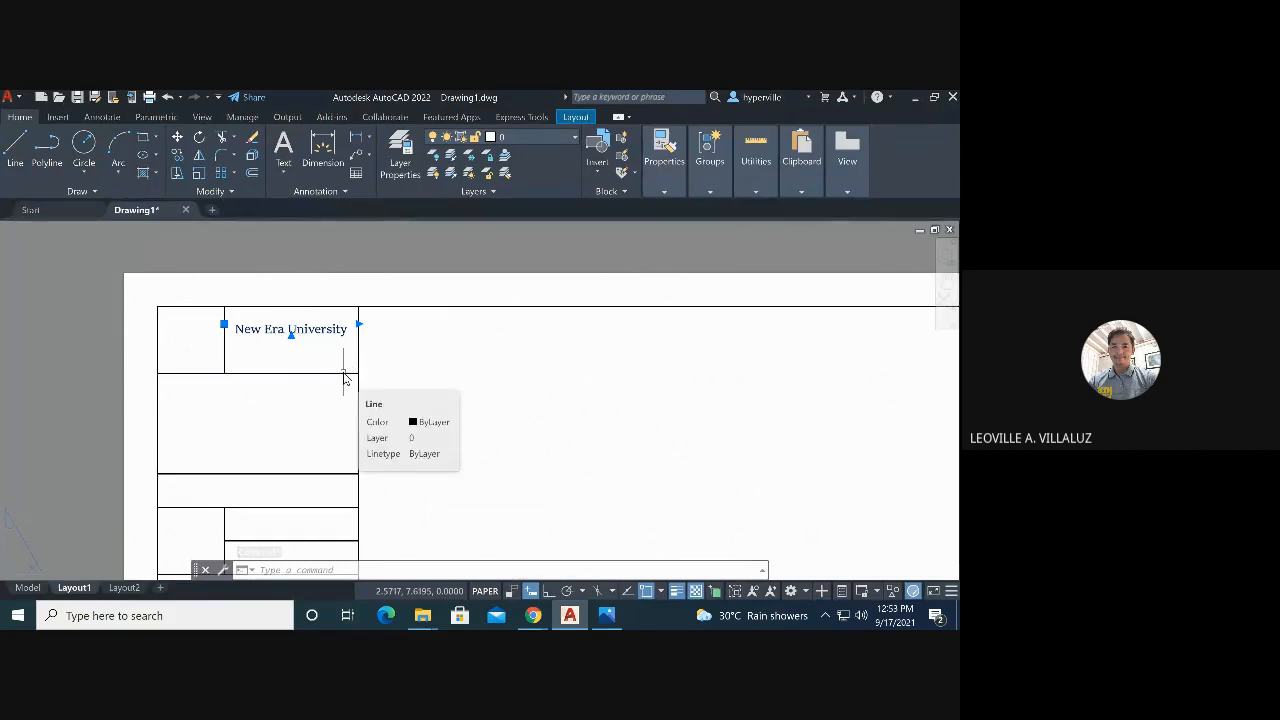
key(ctrl+c)
key(ctrl+v)
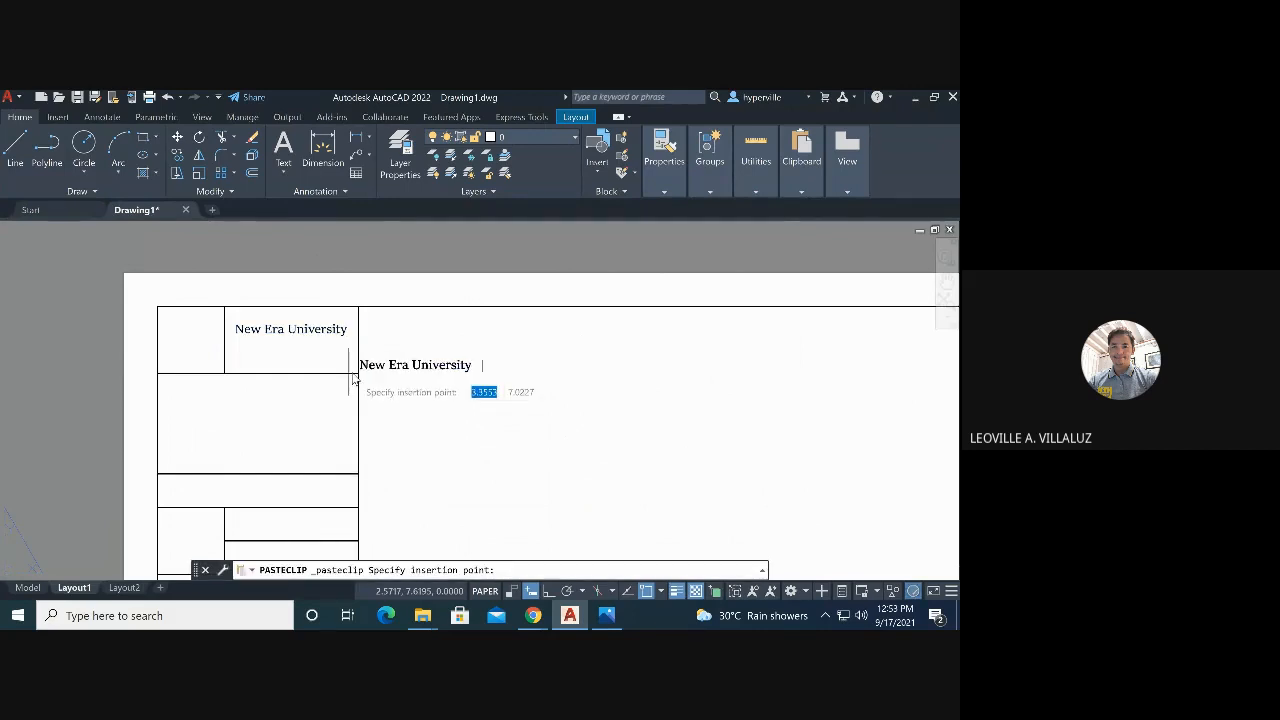
click(229, 362)
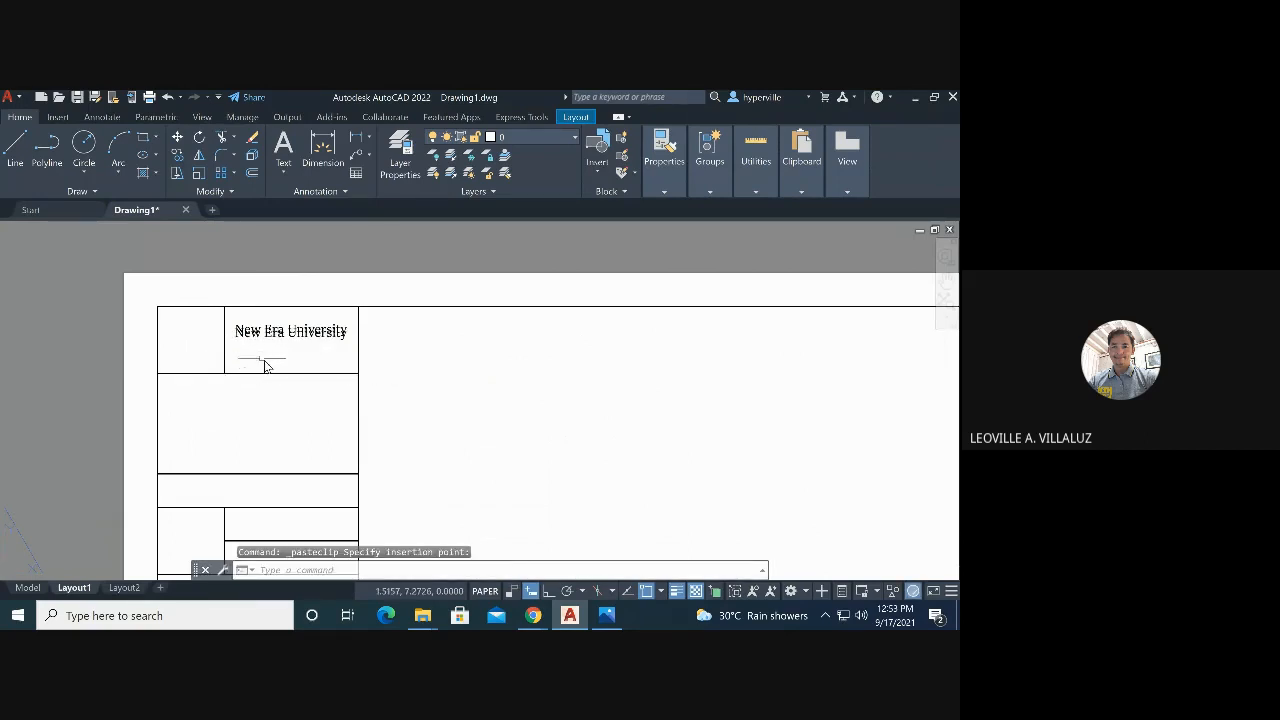
key(ctrl+z)
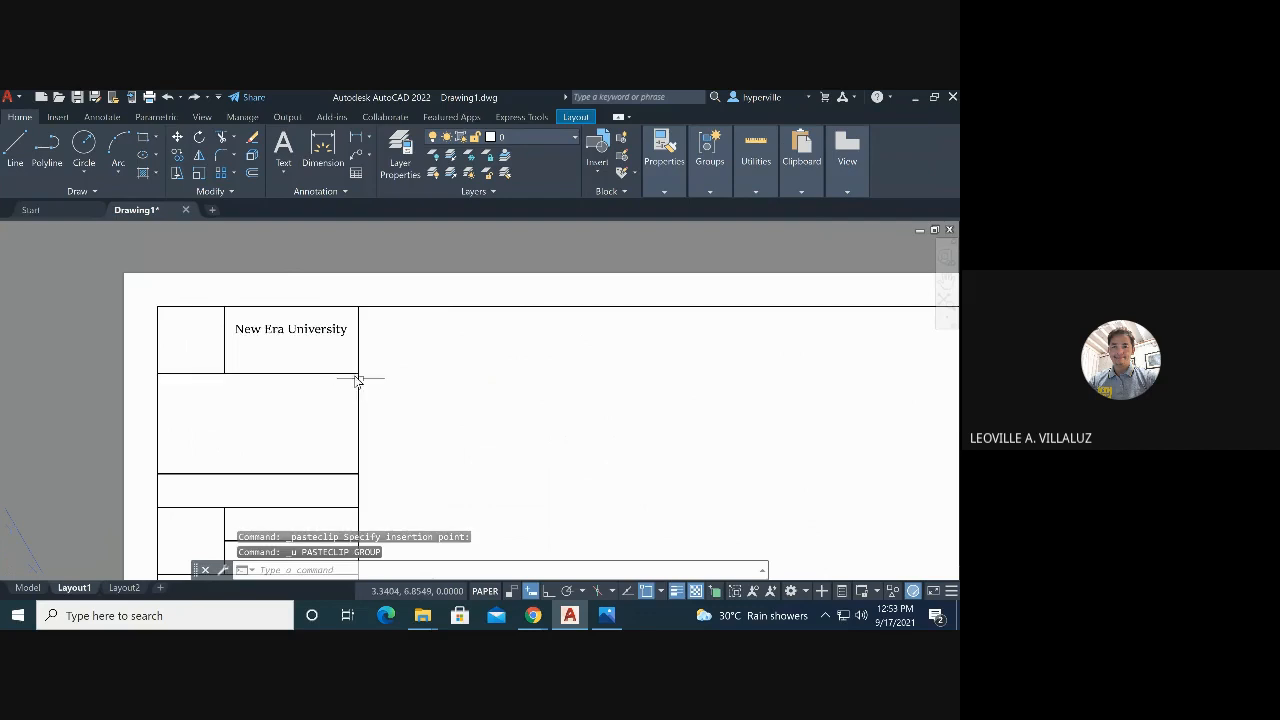
Paste the copied text in the empty sheet area beside the title block and check the reference image's text type and size list in Photos
key(ctrl+v)
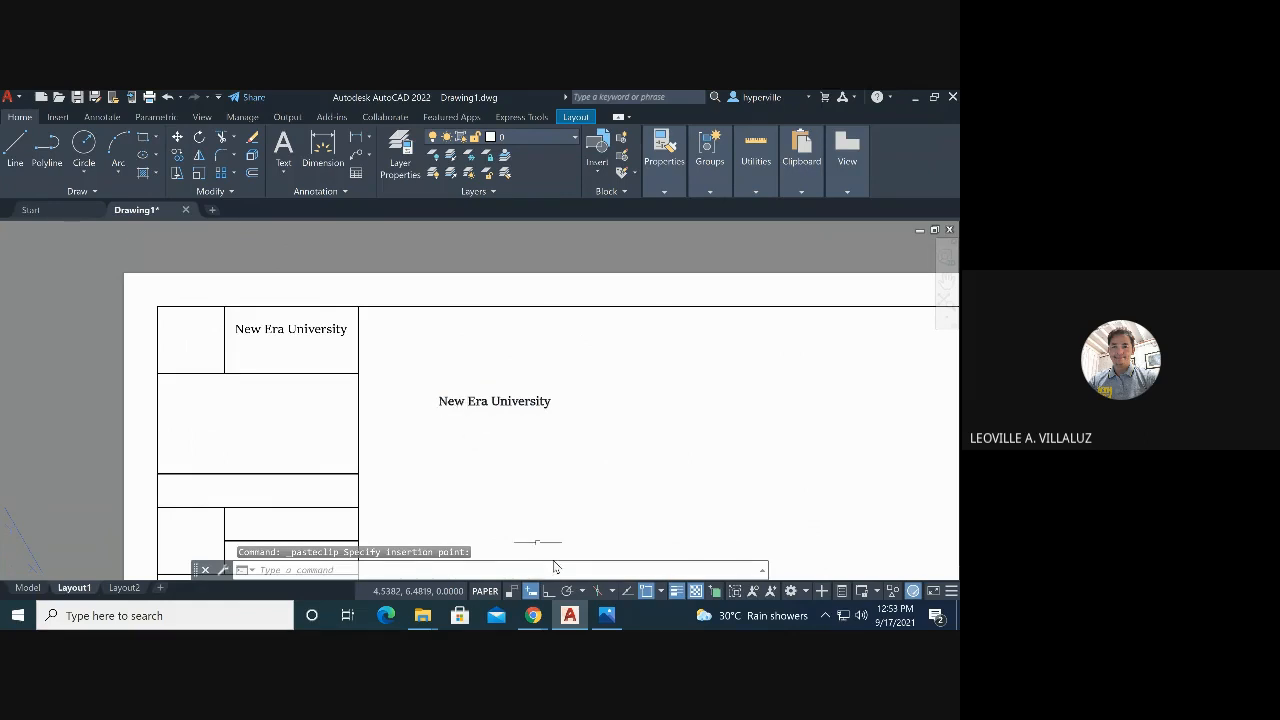
click(606, 615)
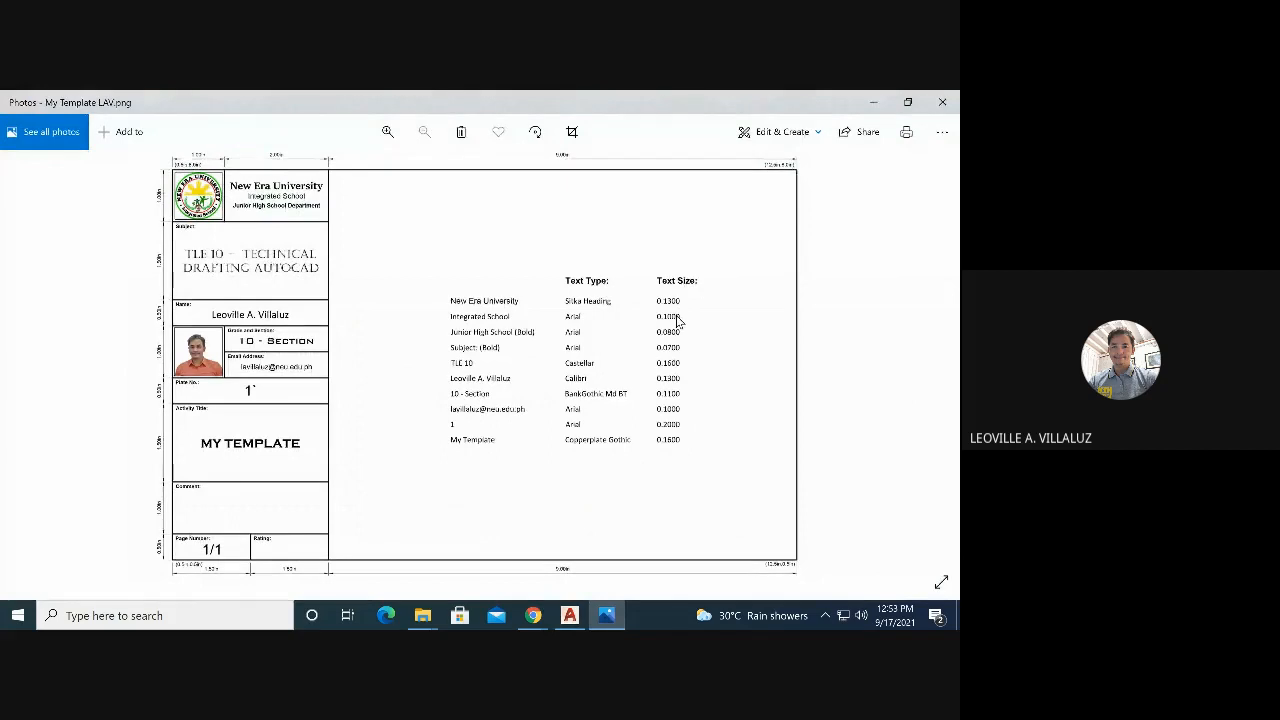
click(871, 104)
Replace the wording of the pasted text outside the title block with "Integrated School"
click(481, 405)
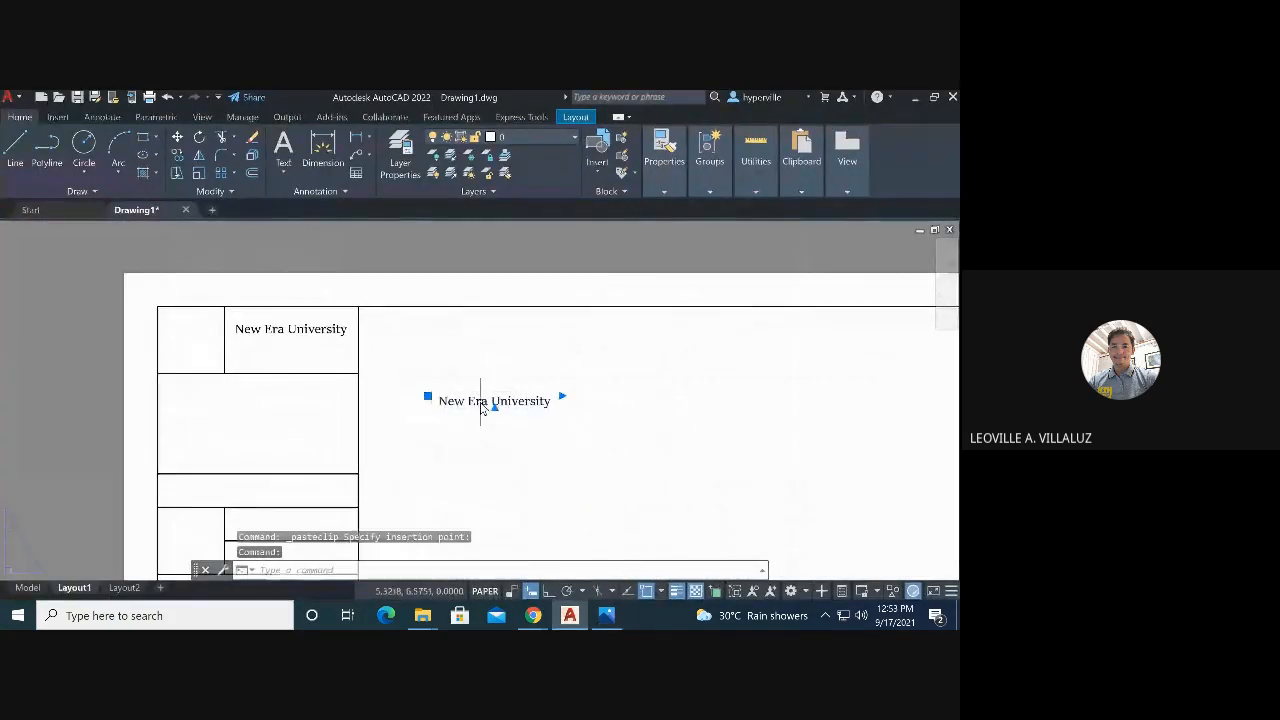
double_click(481, 405)
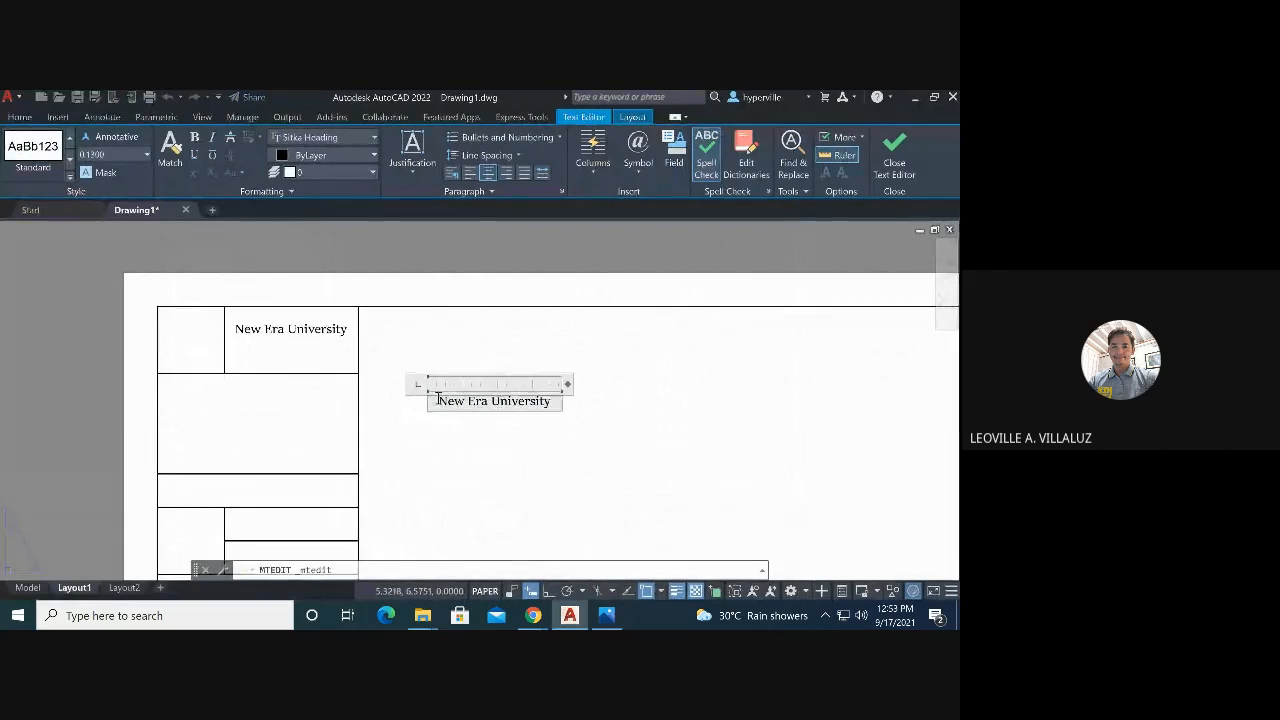
key(ctrl+a)
text(Int)
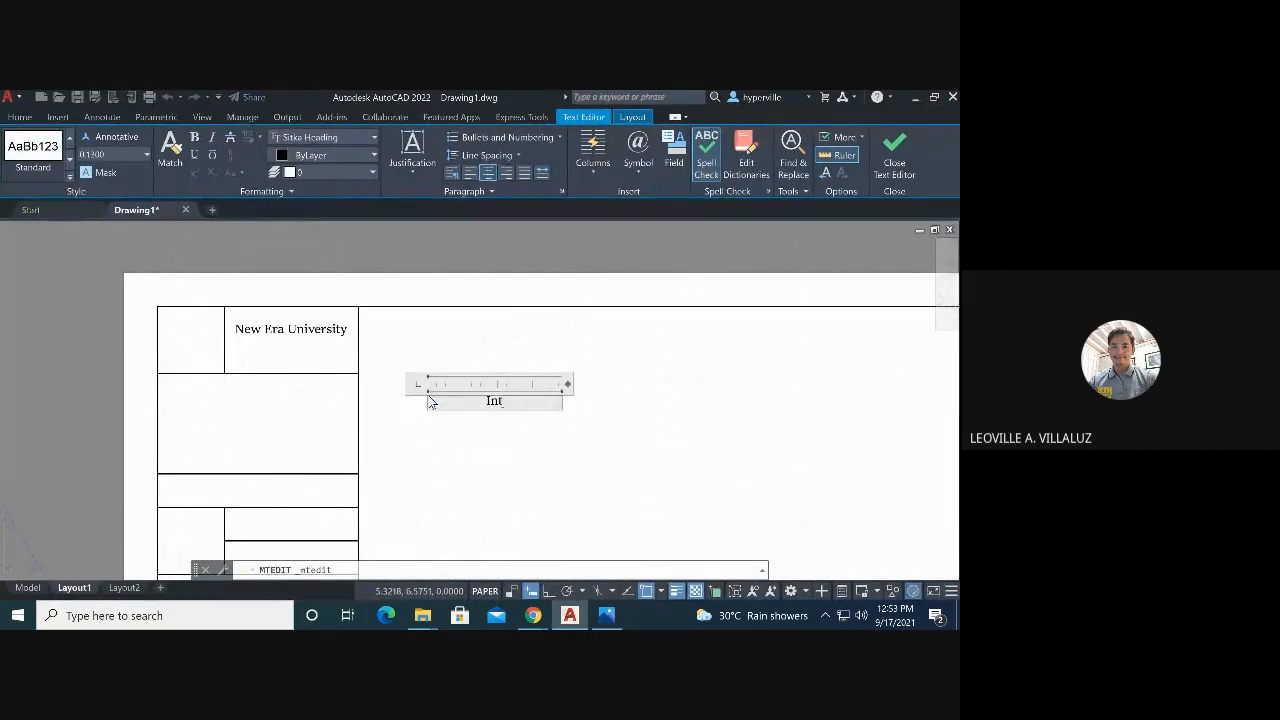
text(egrated School)
Change the font of the whole "Integrated School" text to Arial
key(ctrl+a)
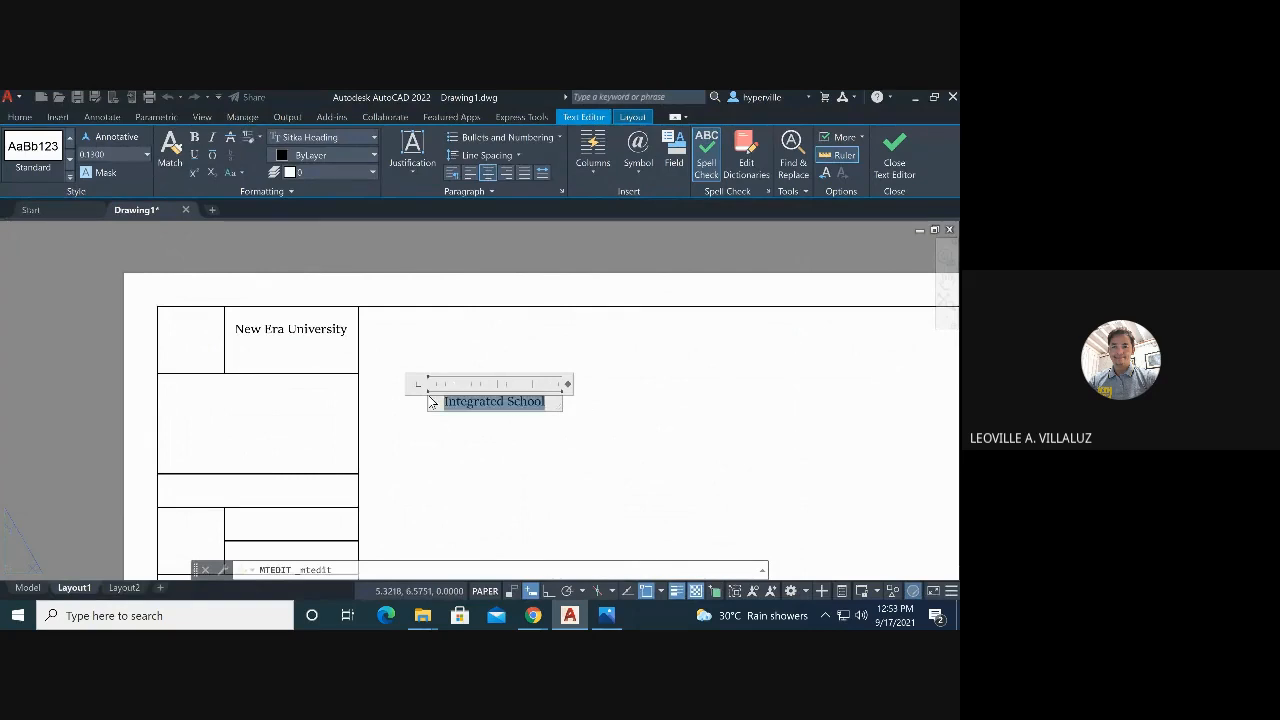
click(372, 139)
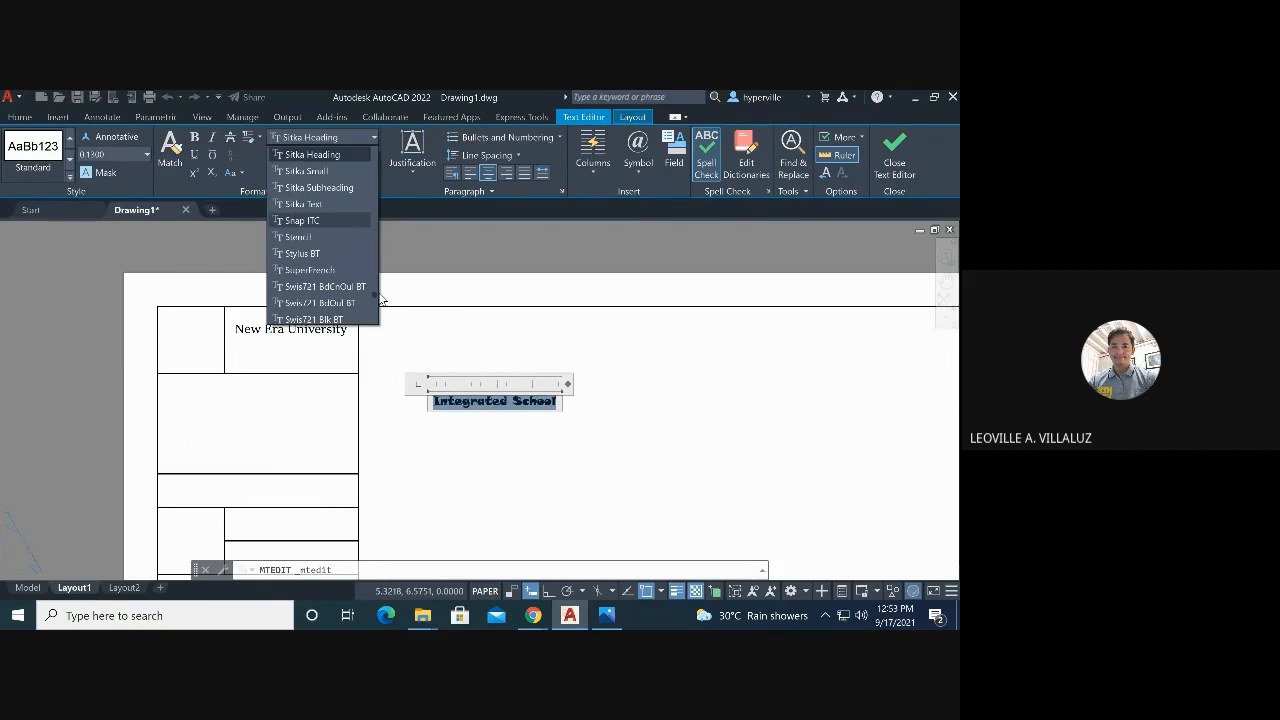
drag(375, 295, 359, 149)
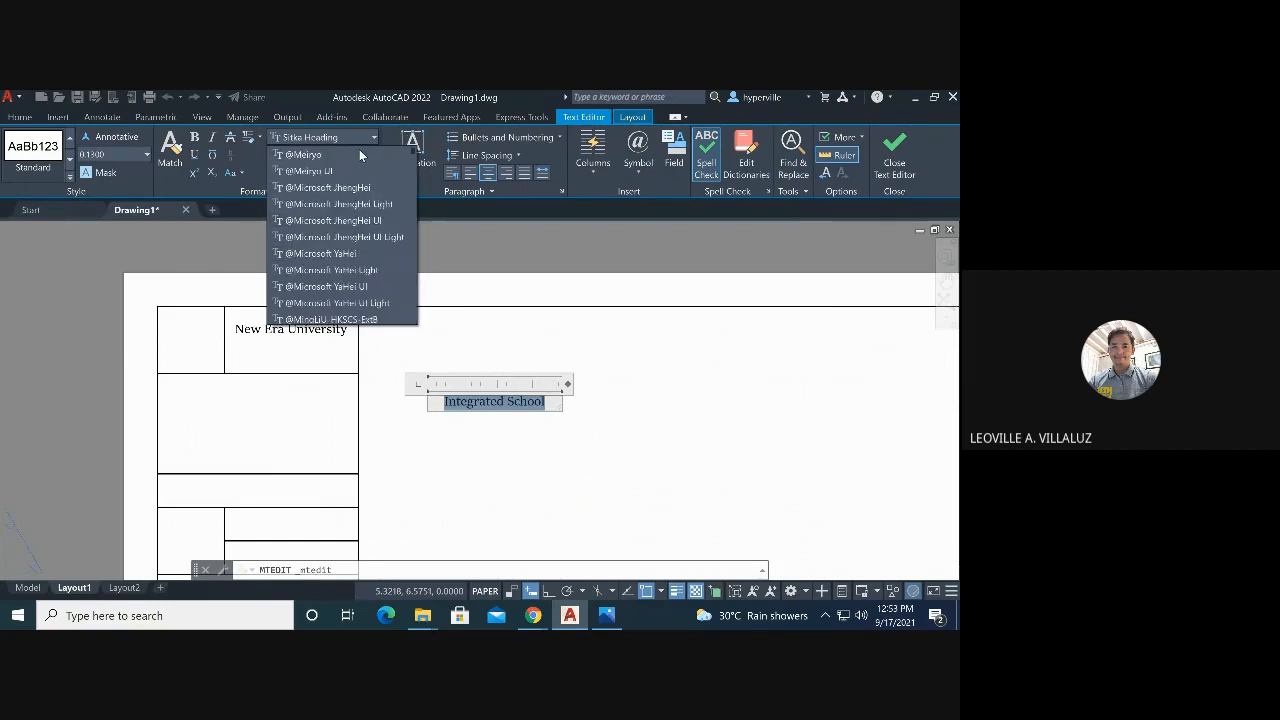
scroll(315, 215, down, 5)
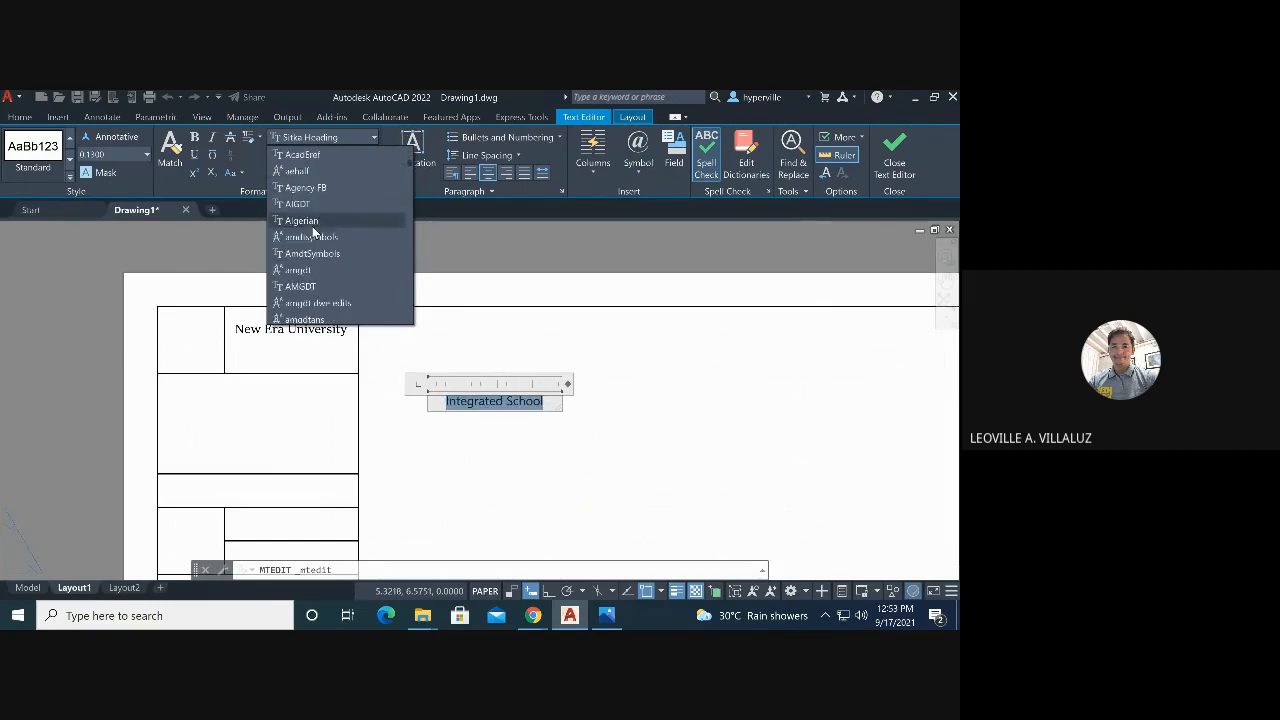
scroll(314, 226, down, 2)
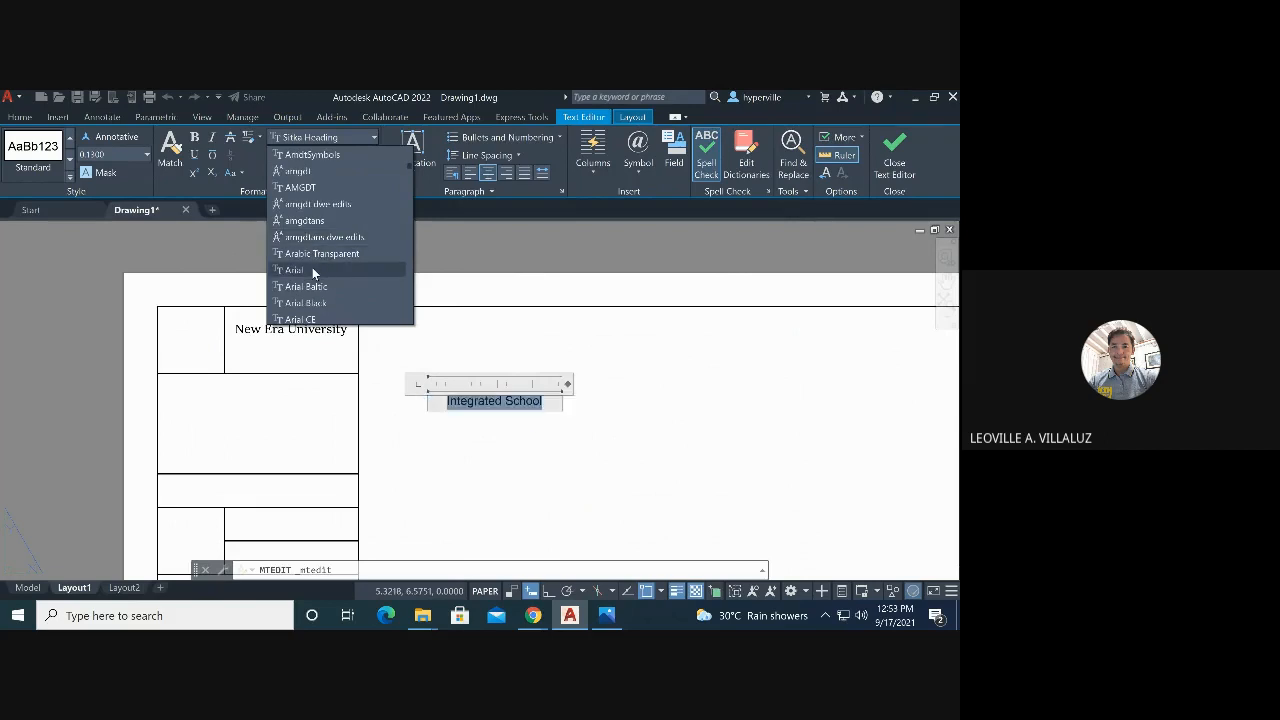
click(312, 269)
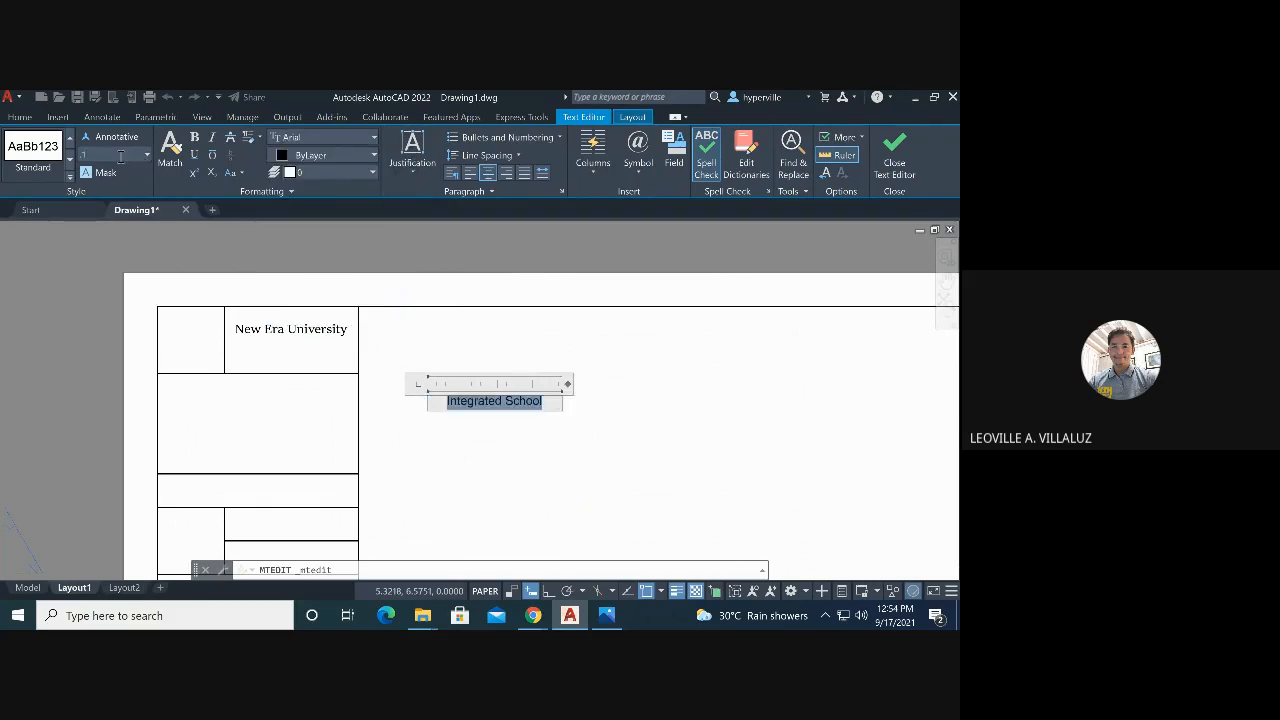
Set the "Integrated School" text height to 0.1 and finish editing the text
text(0.1)
key(Return)
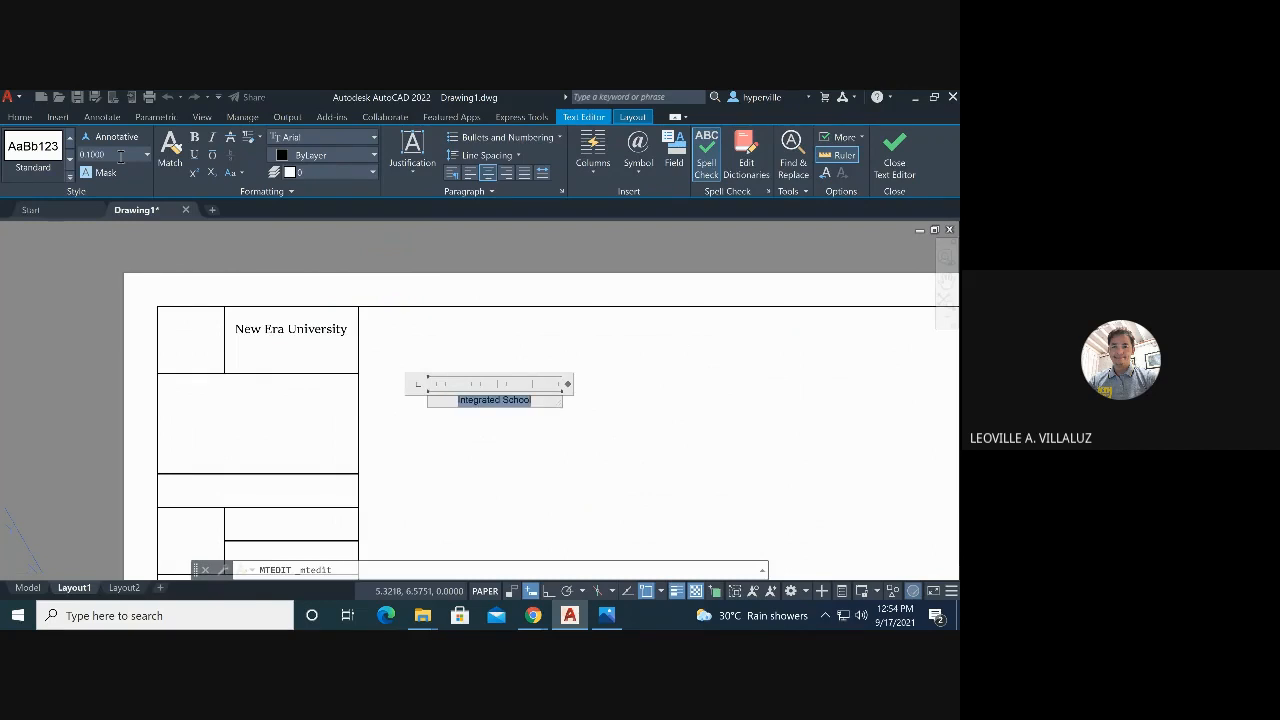
click(448, 431)
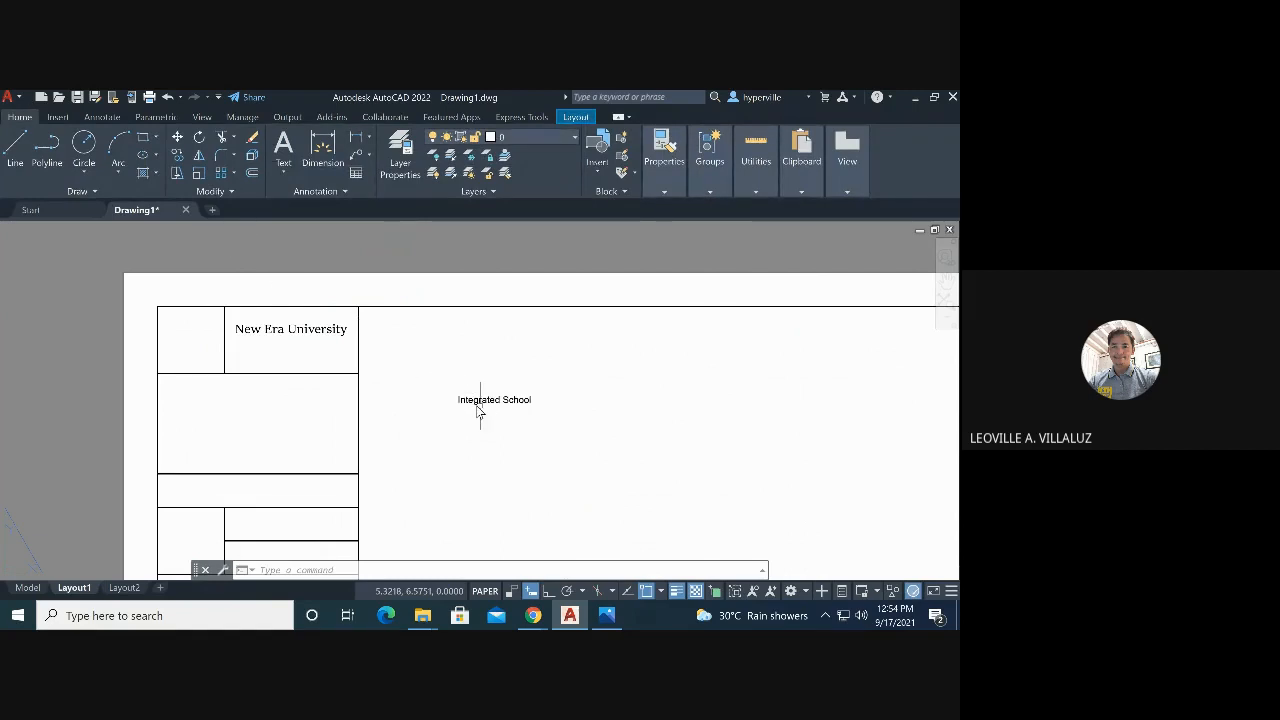
Move the "Integrated School" text into the title block's top row, directly below "New Era University"
click(471, 410)
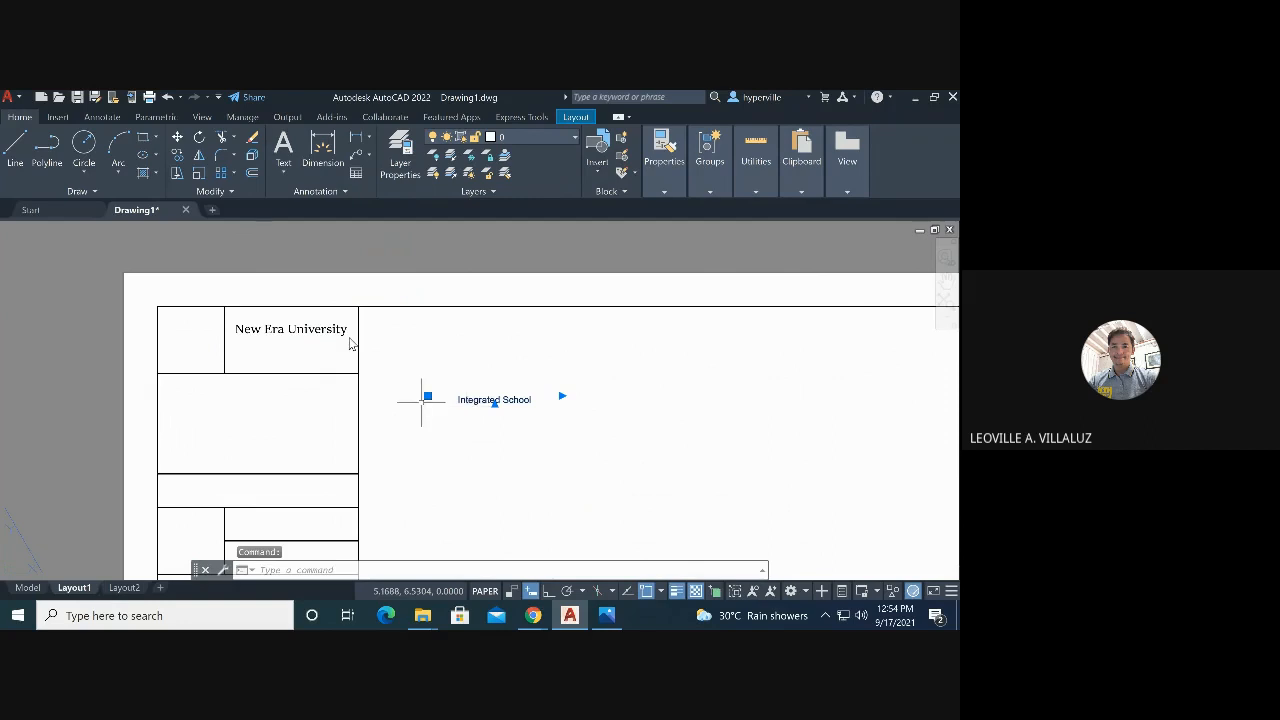
click(176, 140)
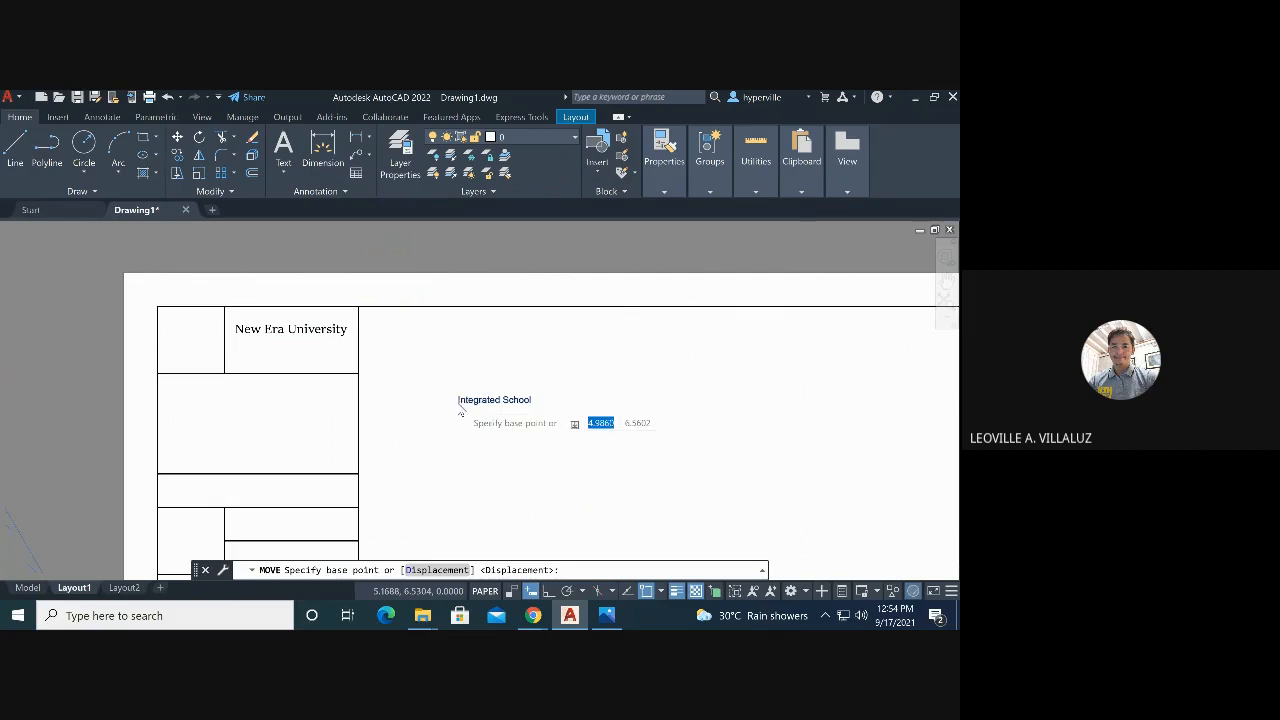
click(459, 410)
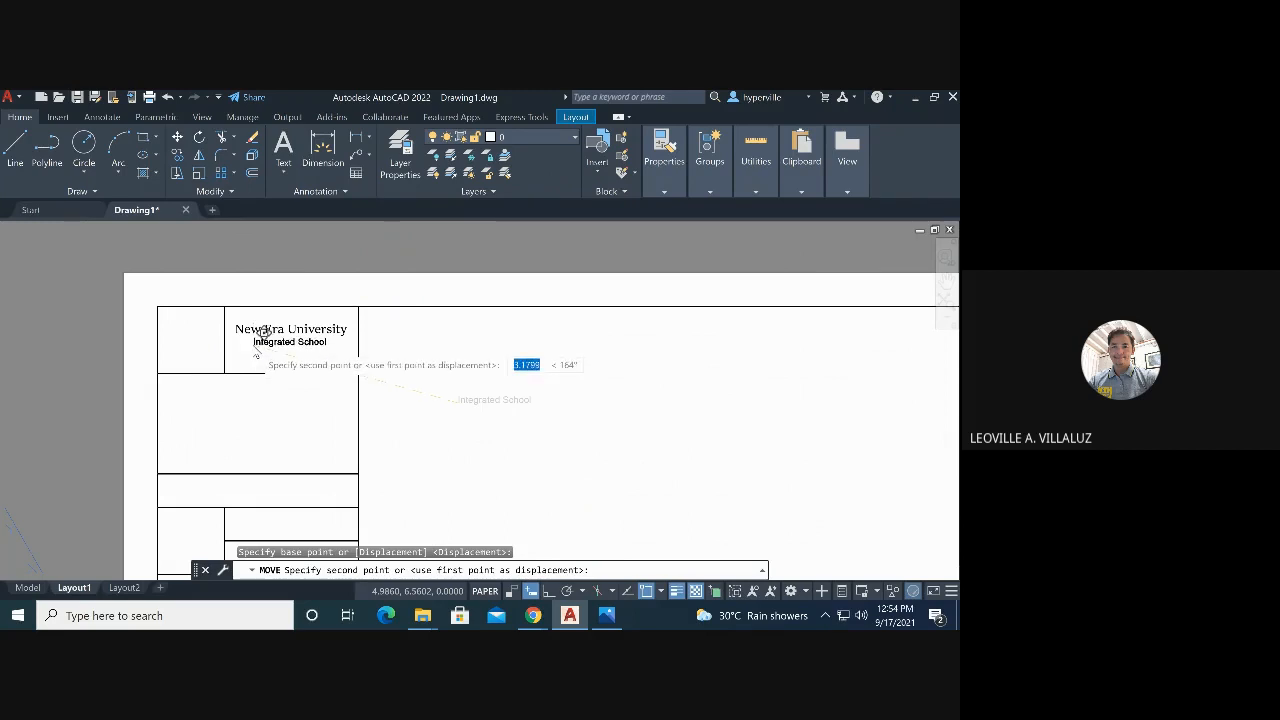
click(256, 352)
Align both ends of the "Integrated School" text box with the side lines of its title block cell
scroll(259, 353, up, 2)
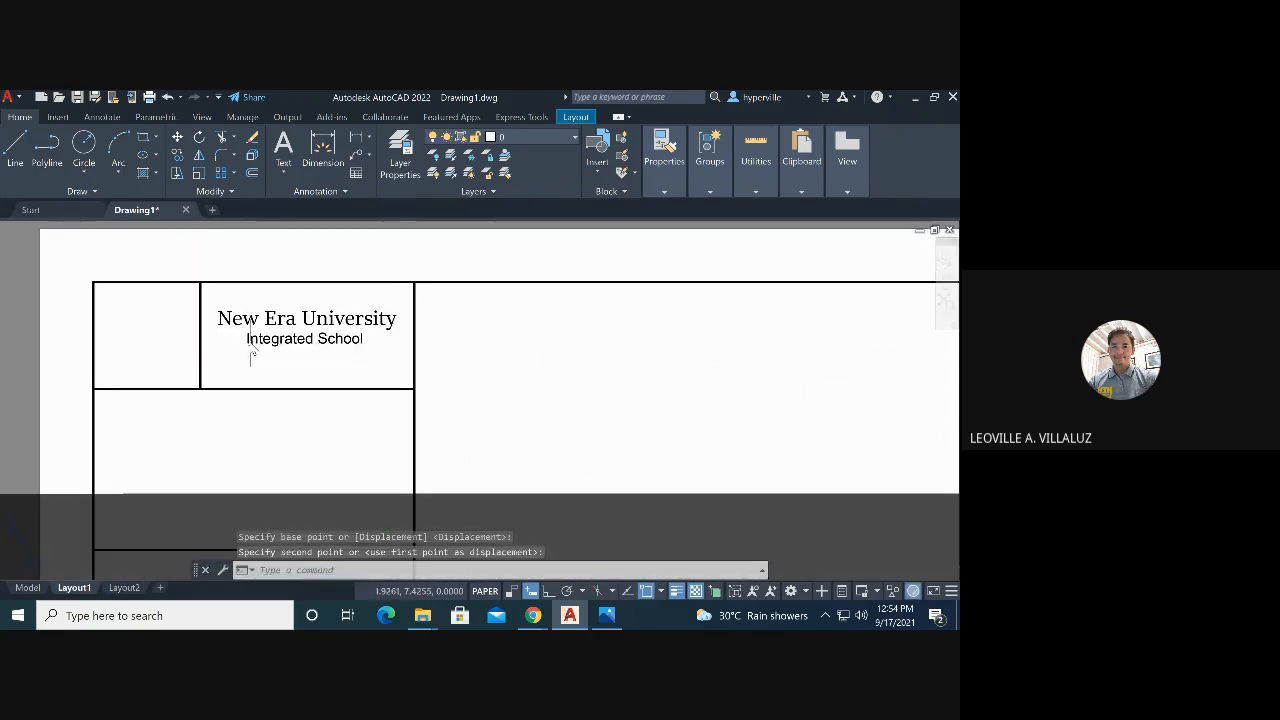
click(252, 343)
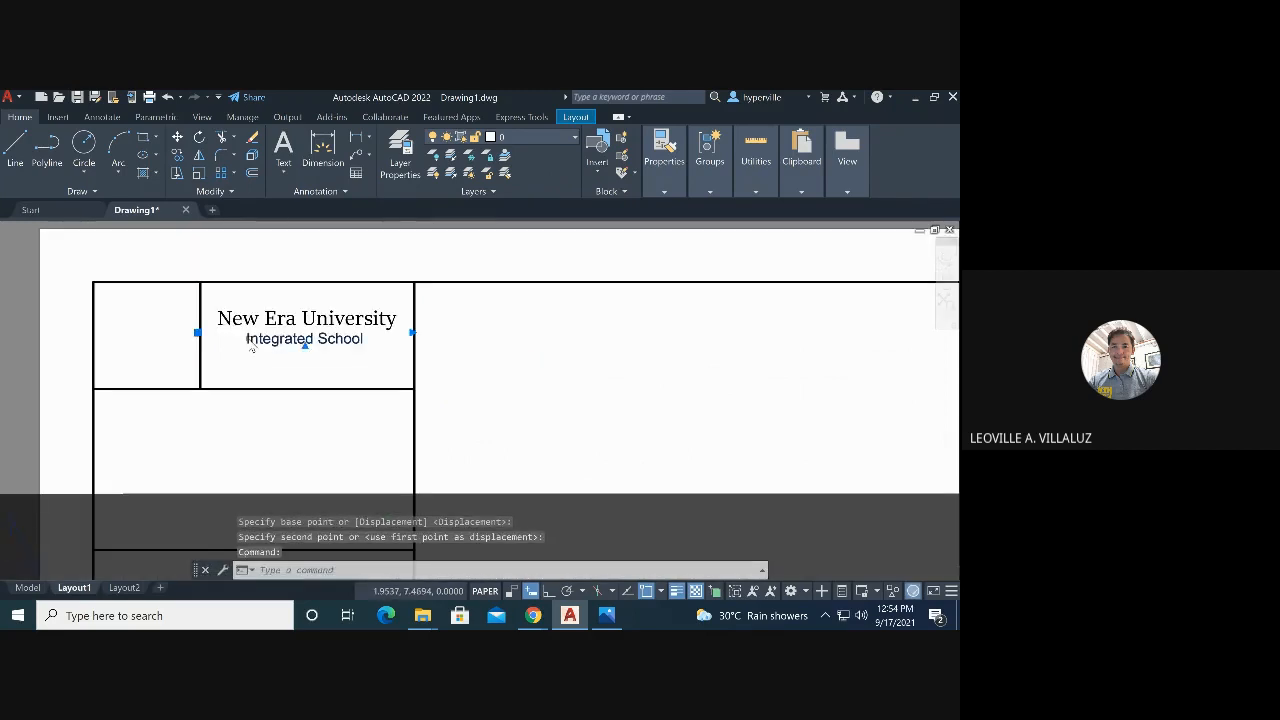
click(197, 333)
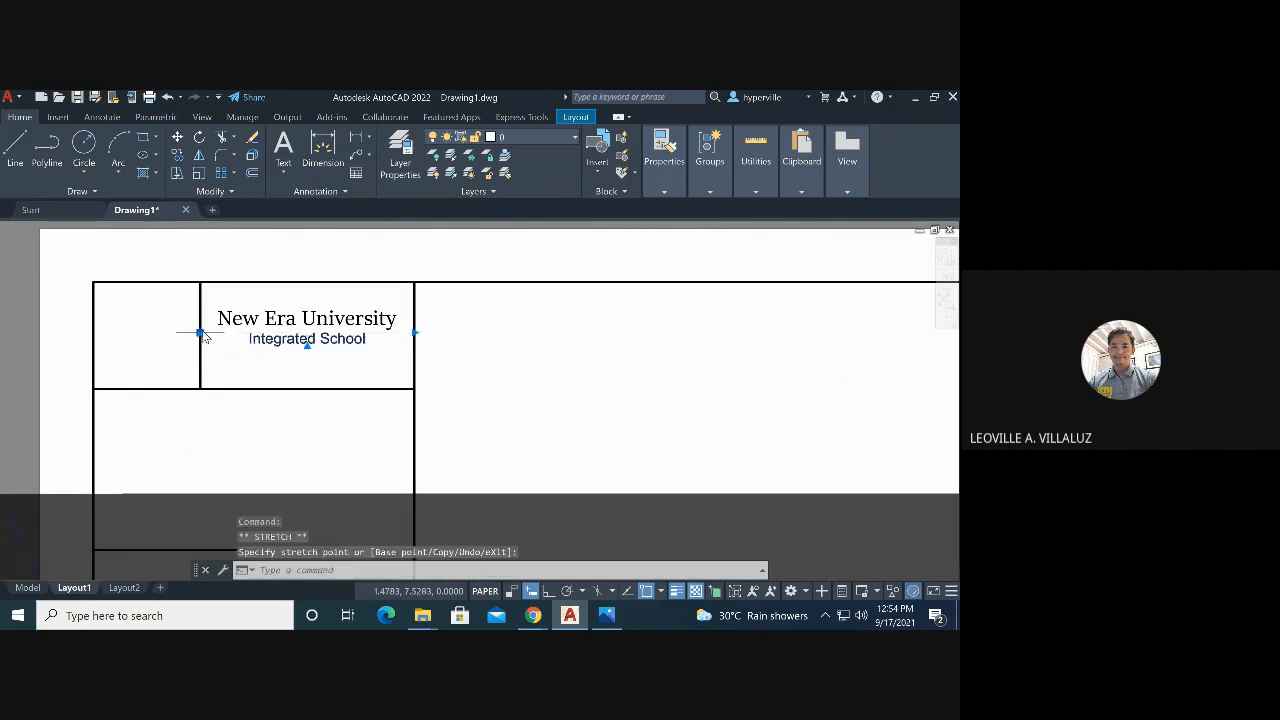
click(200, 333)
click(413, 333)
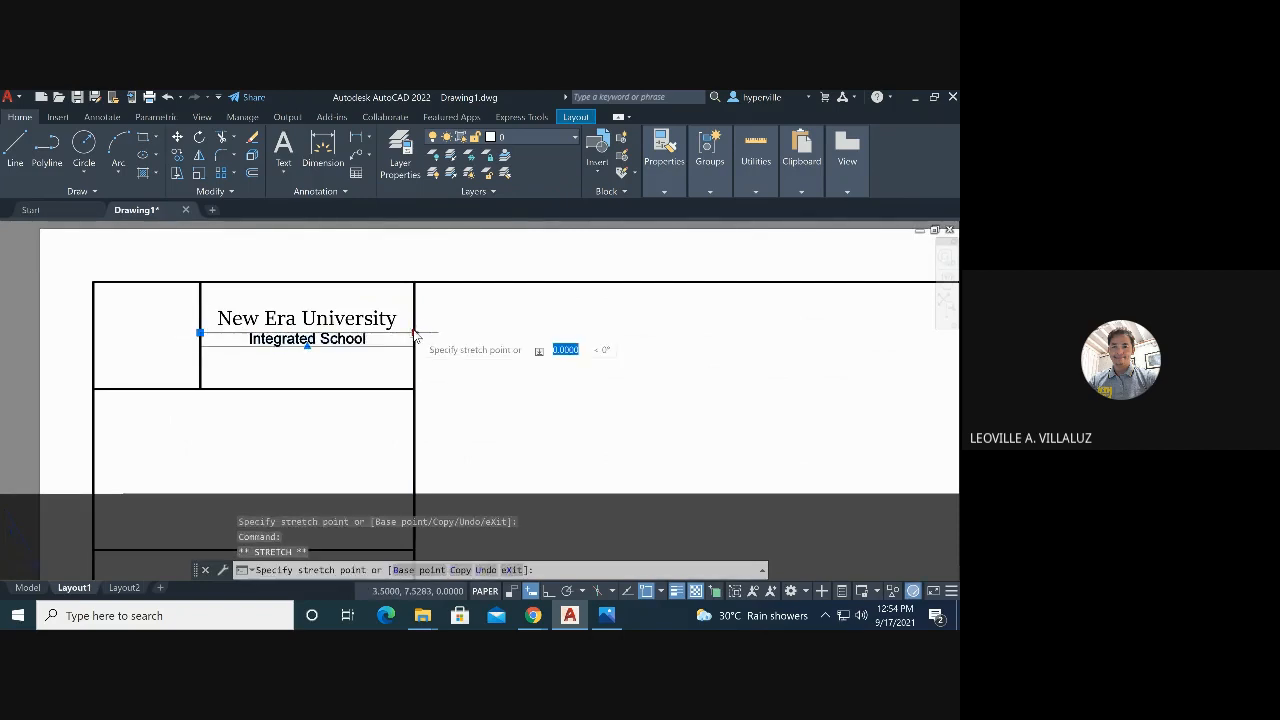
click(415, 333)
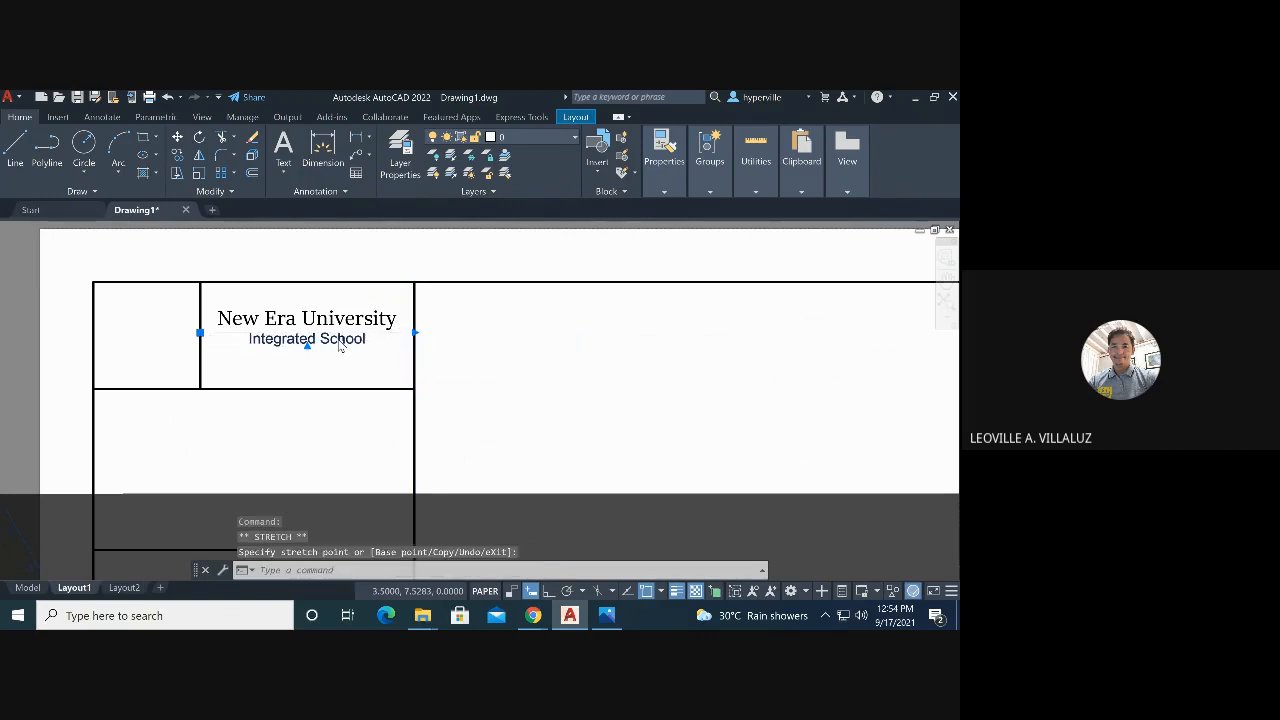
double_click(338, 340)
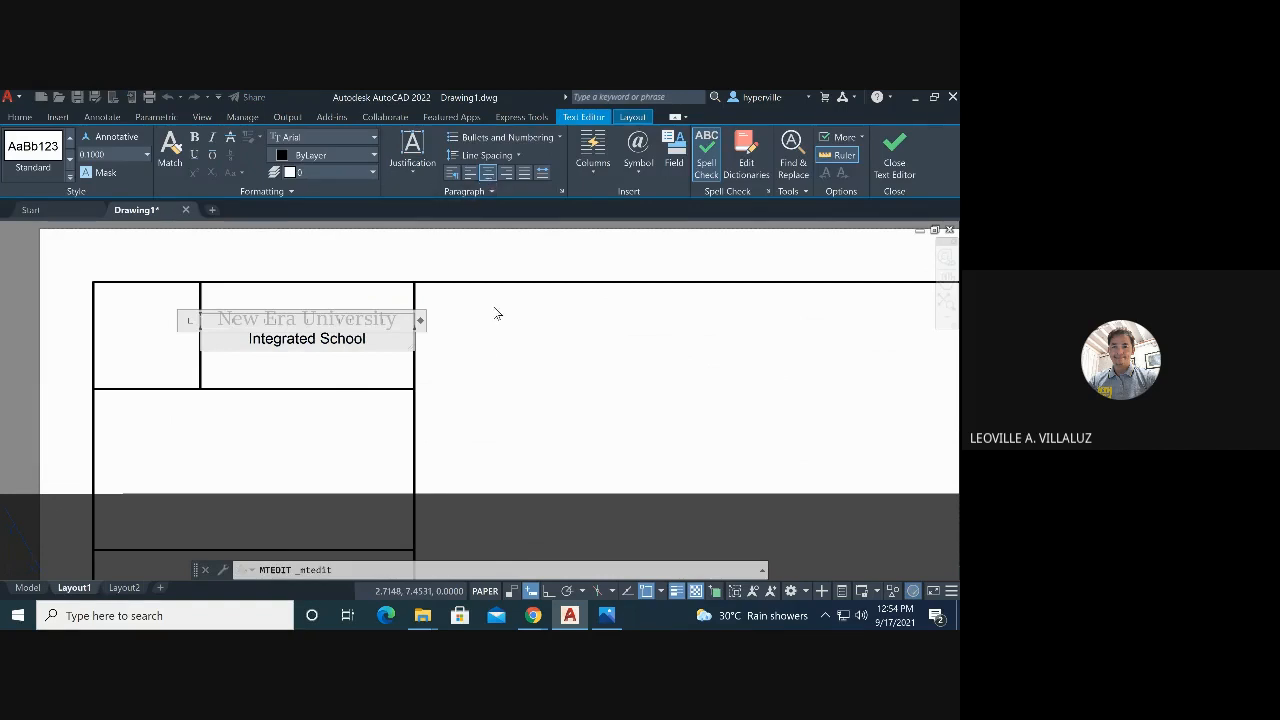
click(486, 361)
scroll(316, 375, down, 4)
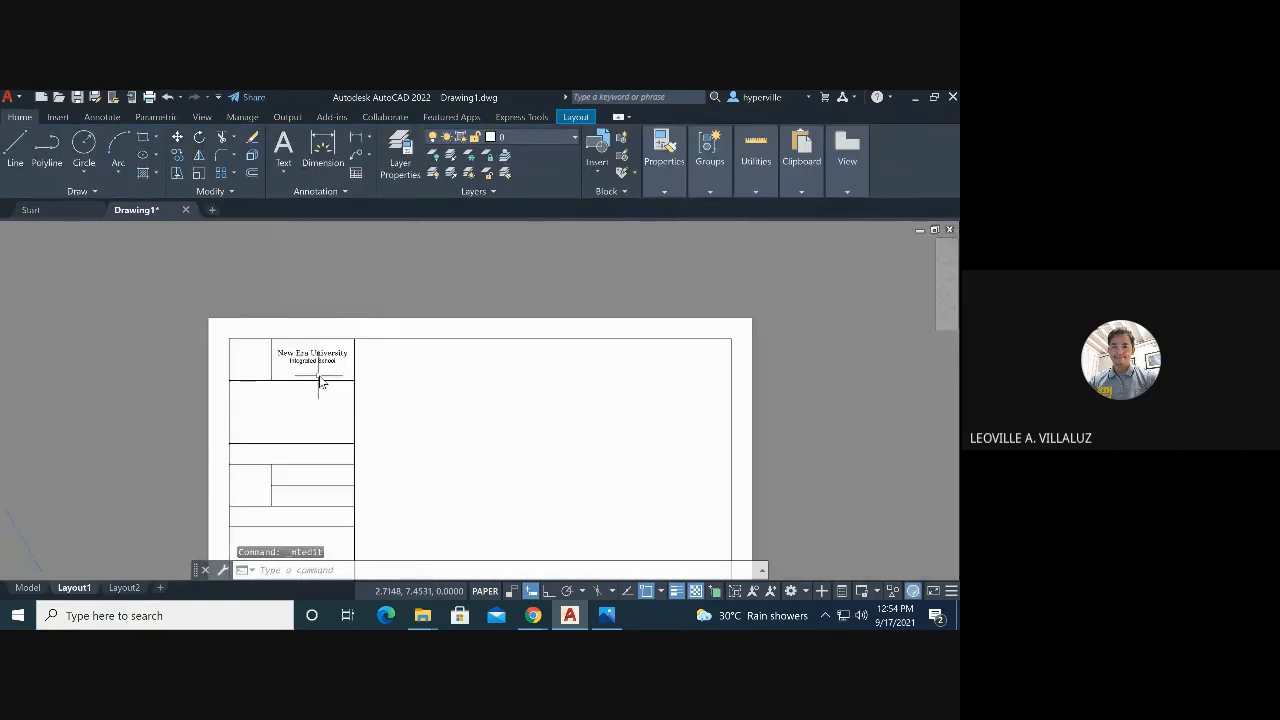
scroll(268, 355, down, 2)
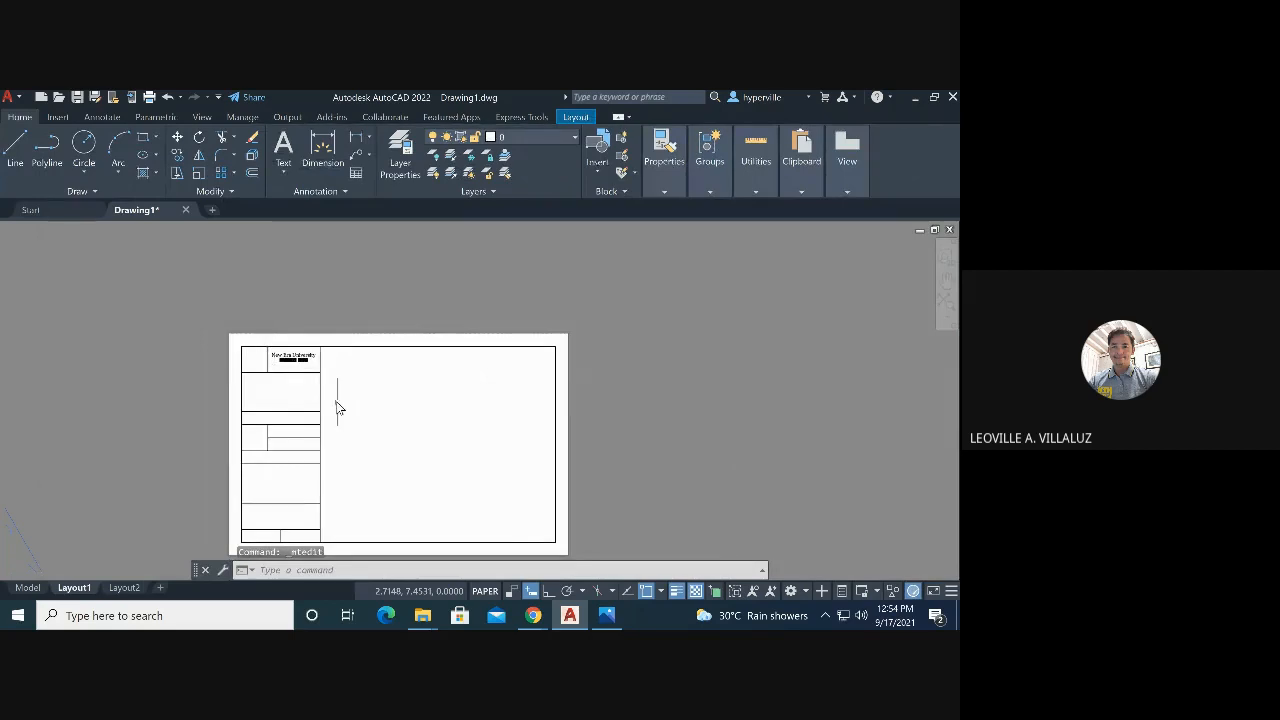
scroll(337, 401, up, 2)
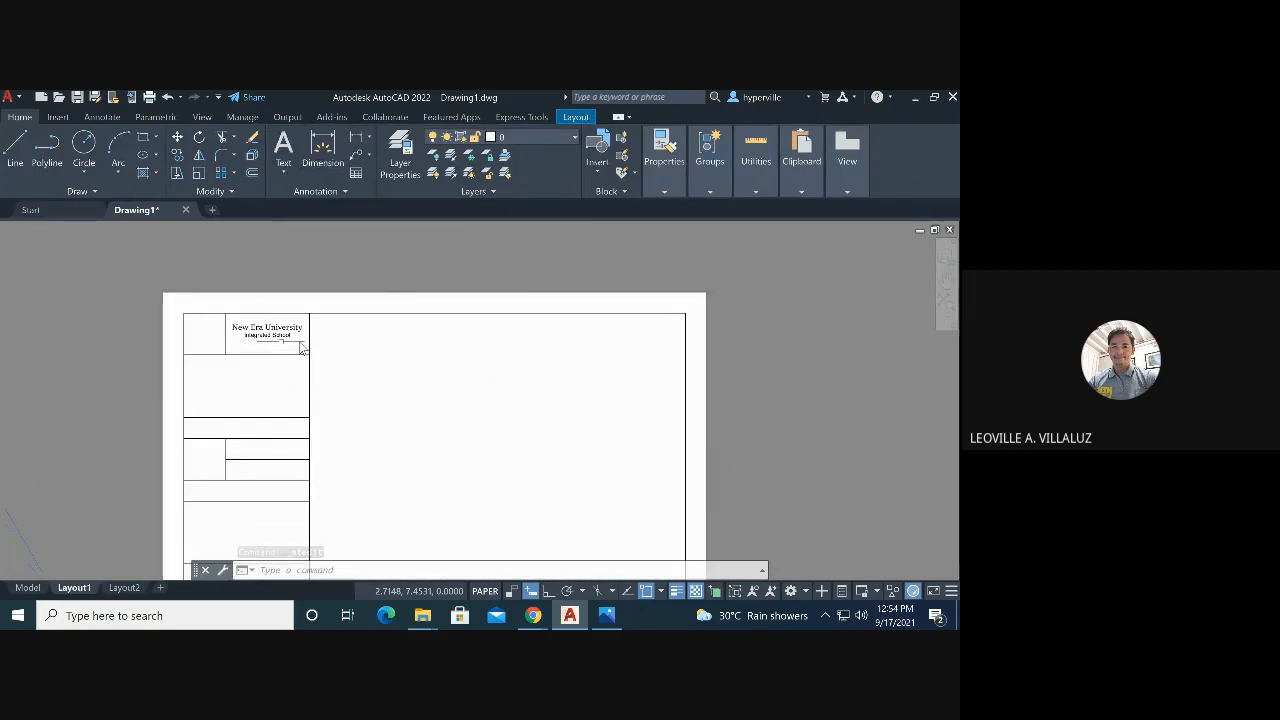
scroll(309, 334, down, 2)
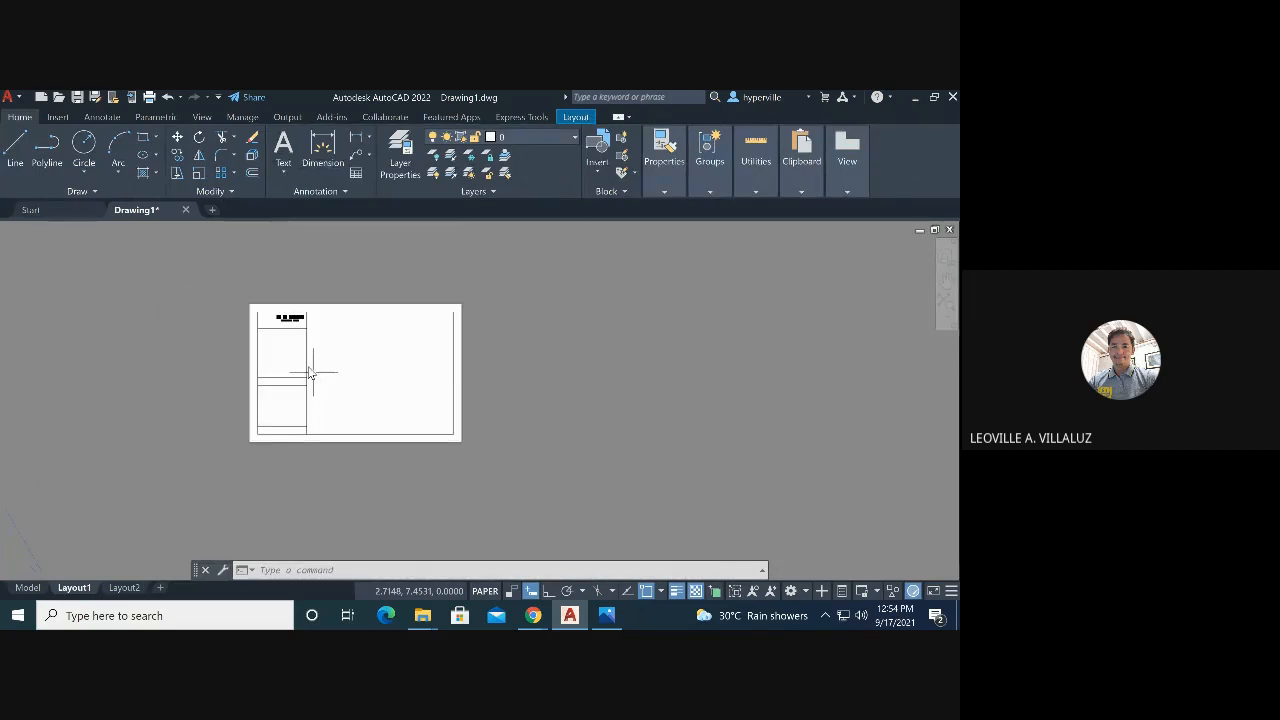
scroll(312, 358, up, 2)
scroll(290, 345, down, 2)
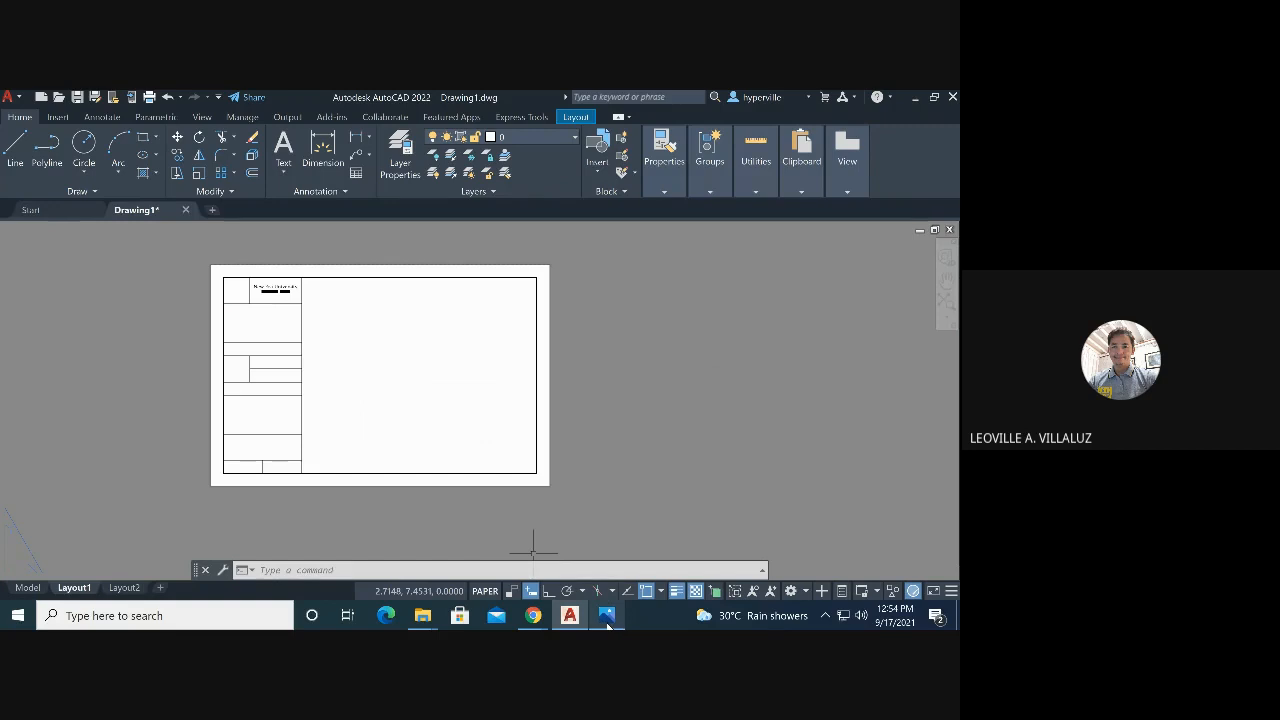
Switch to Photos to check the text types and sizes listed in My Template LAV.png, and return to the AutoCAD drawing
mouse_move(607, 624)
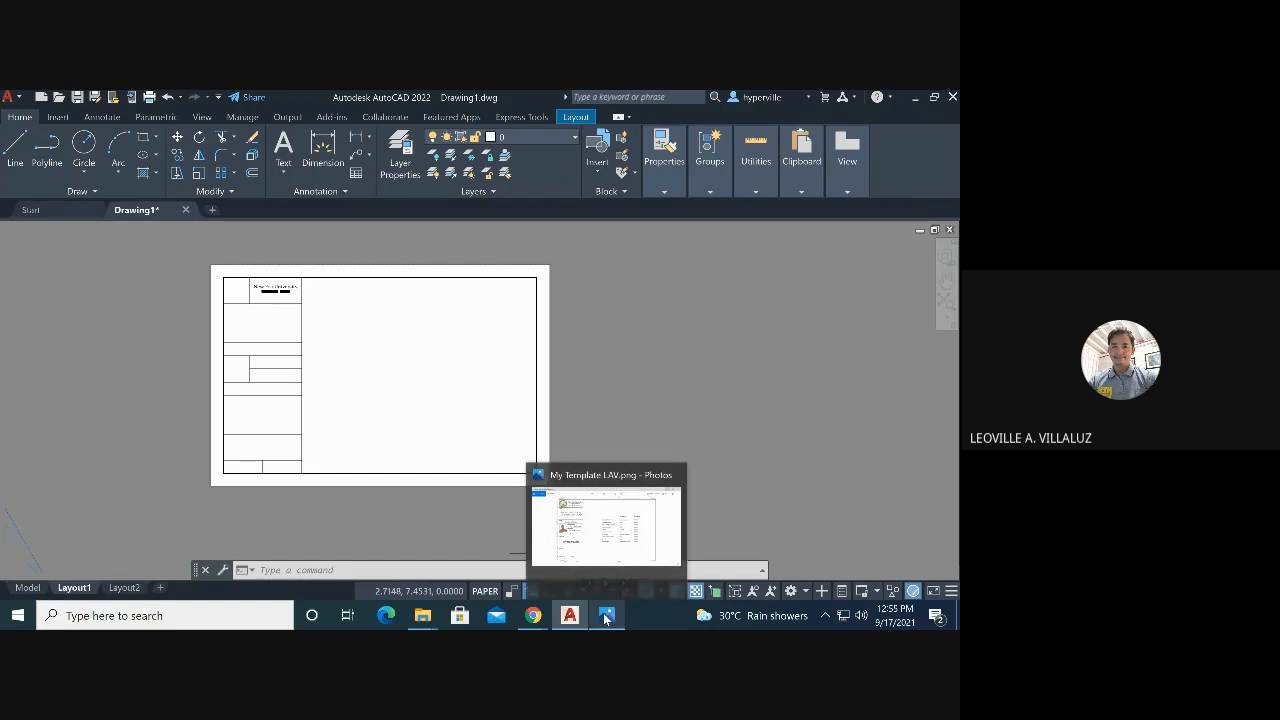
click(604, 613)
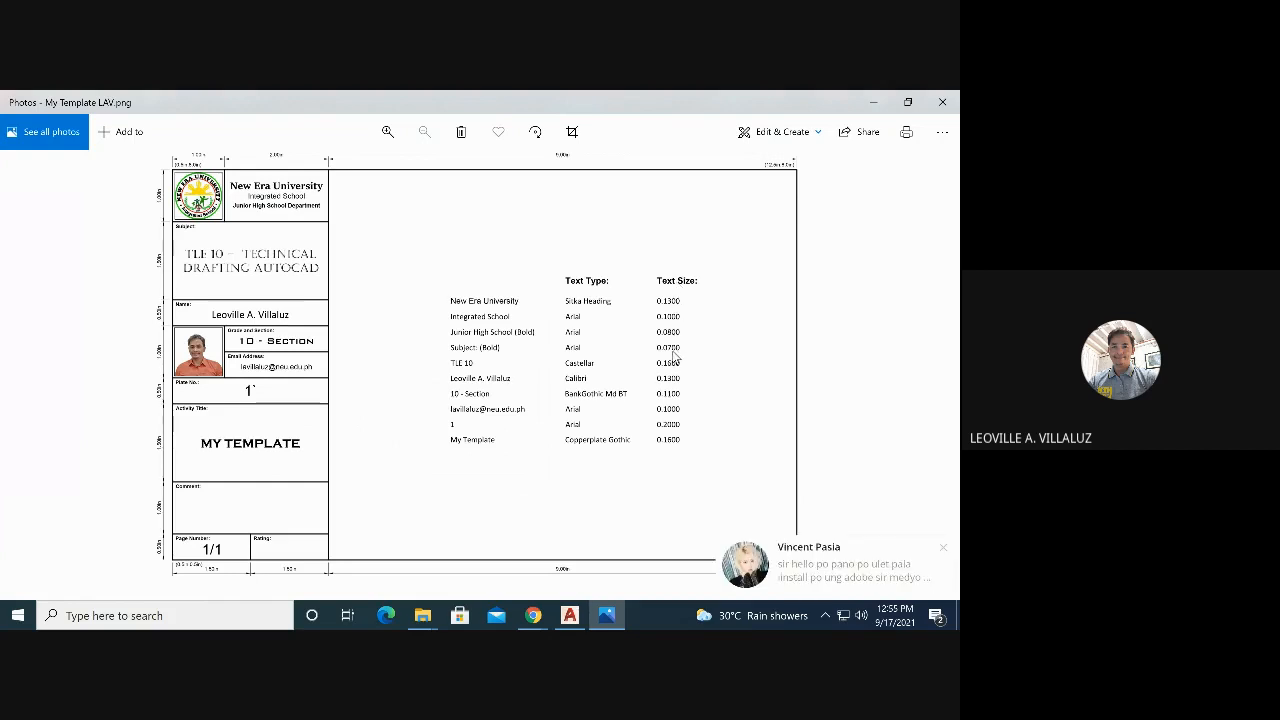
click(941, 548)
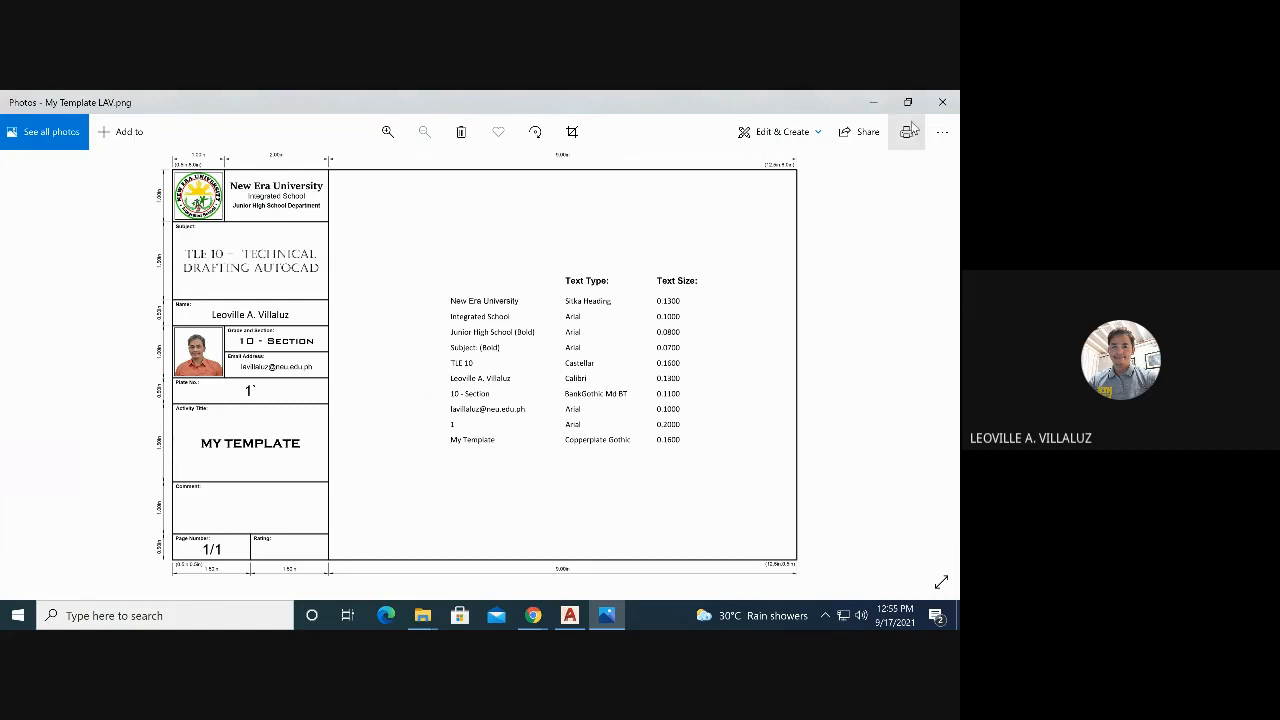
click(872, 101)
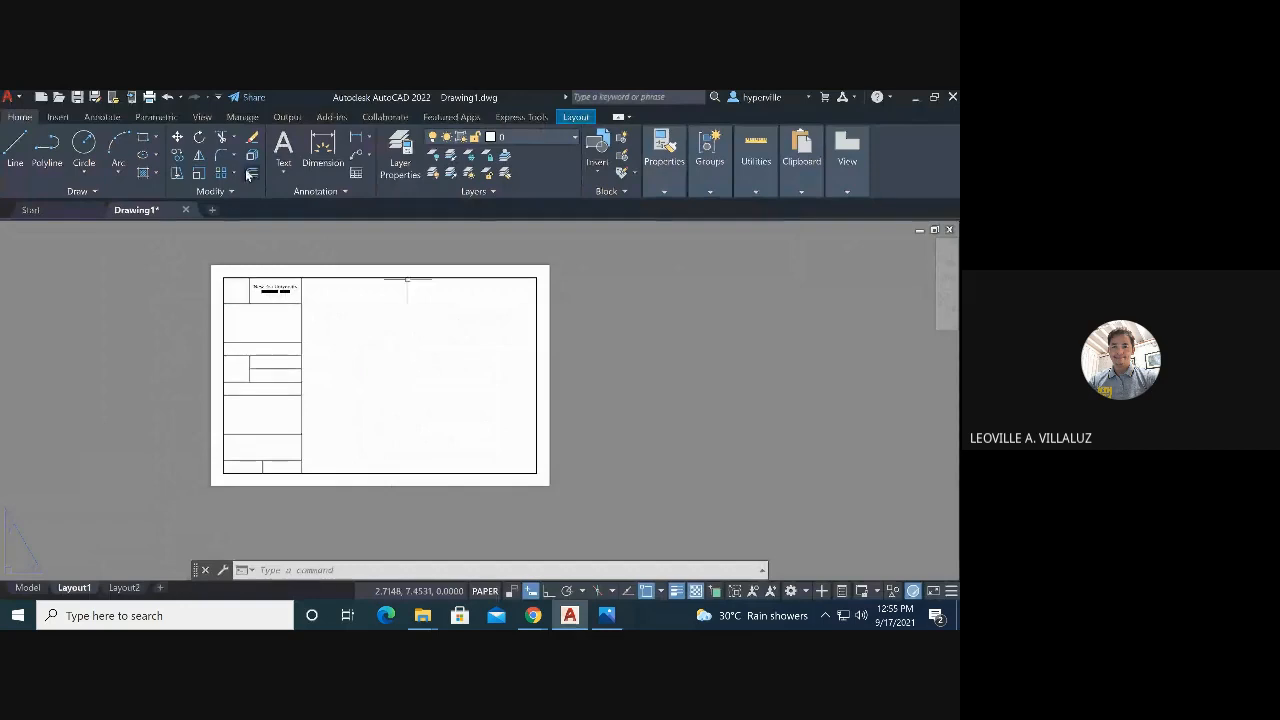
Add the multiline text "Subject:" in the empty drawing area beside the title block
click(283, 146)
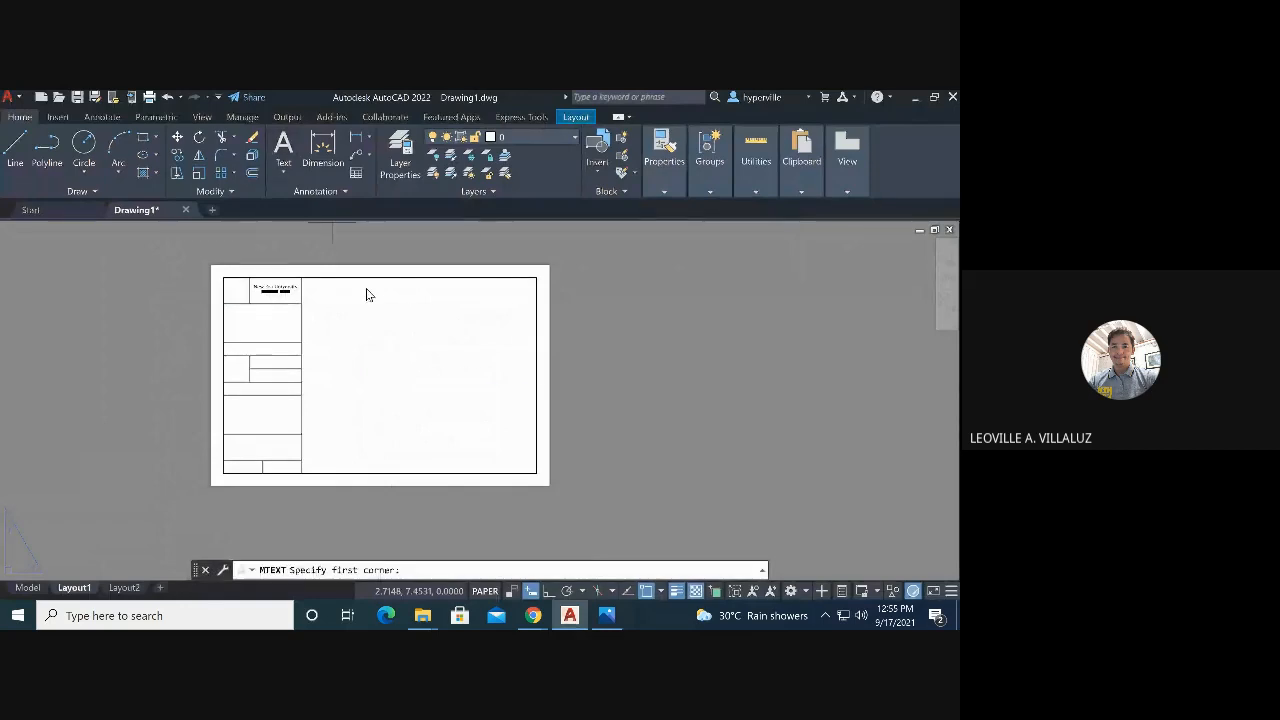
click(343, 335)
click(395, 362)
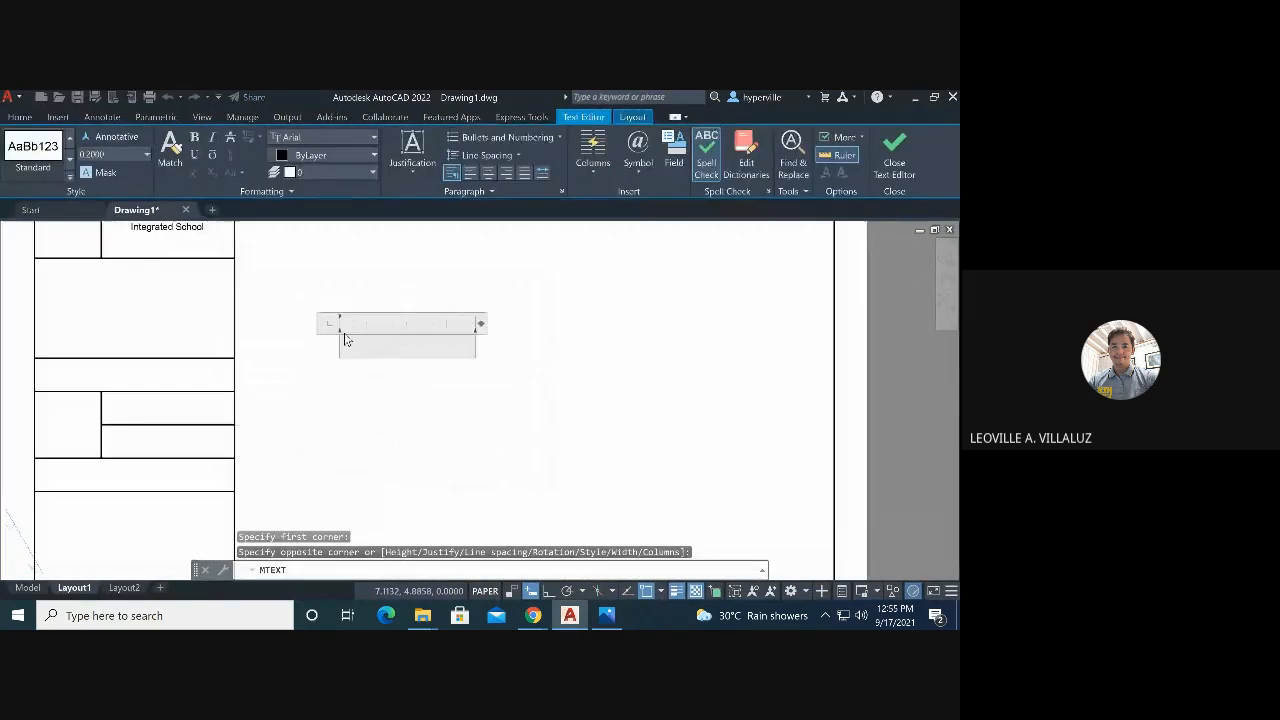
text(Su)
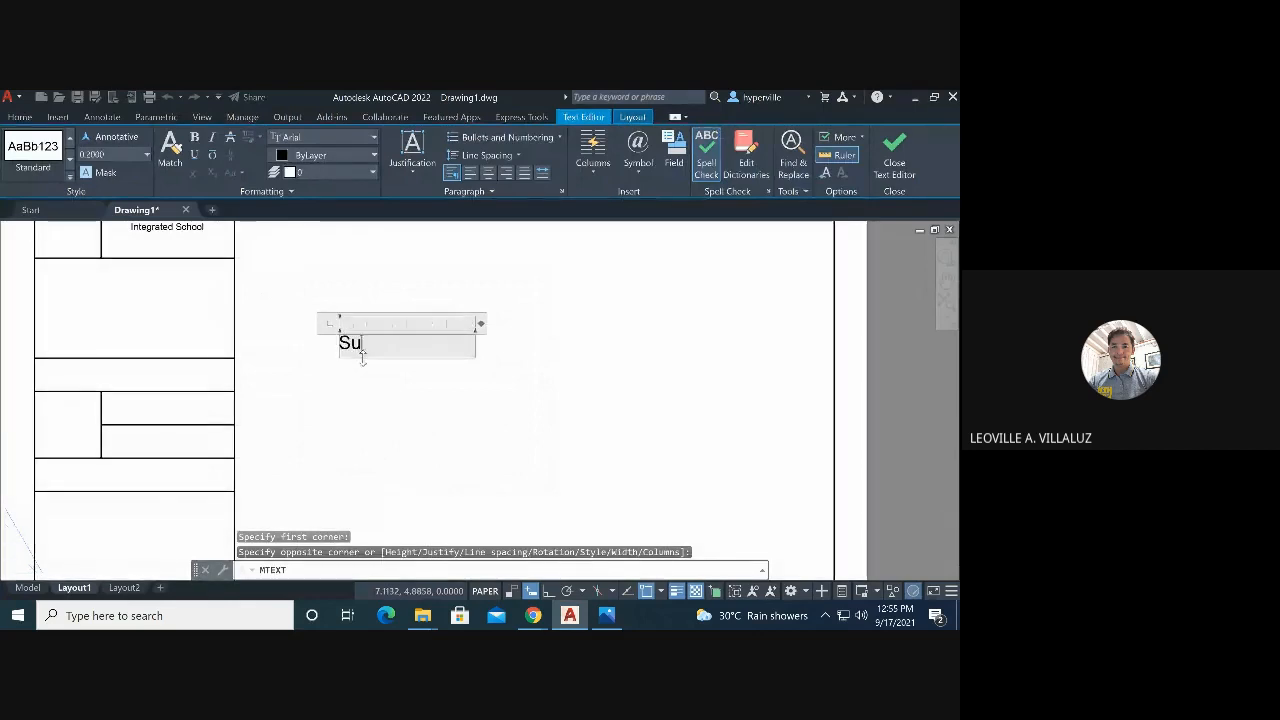
text(bj)
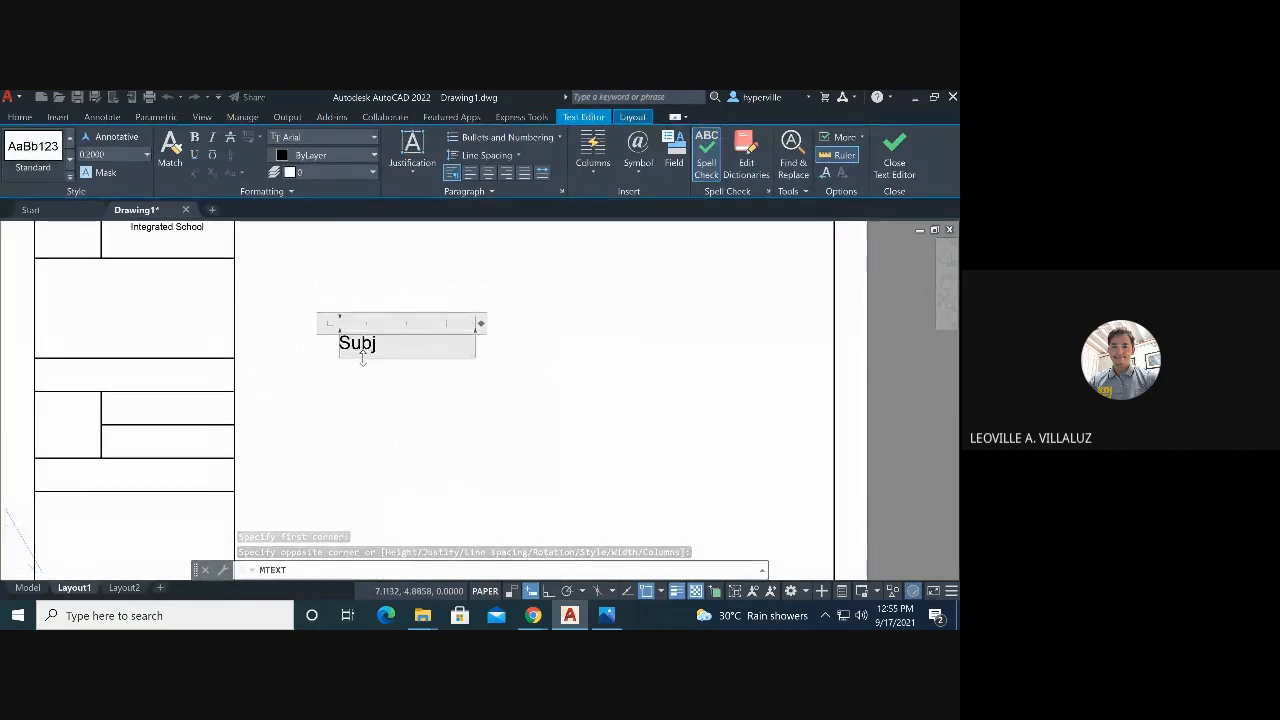
text(ect)
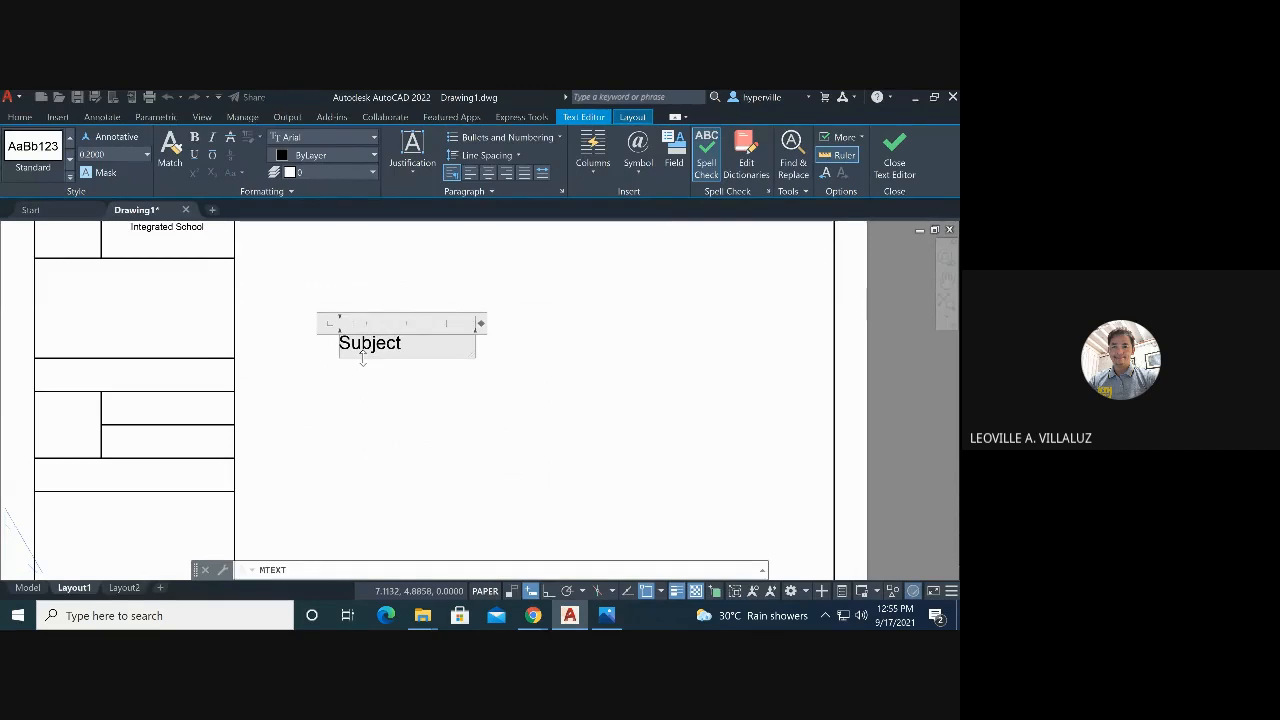
key(Return)
key(BackSpace)
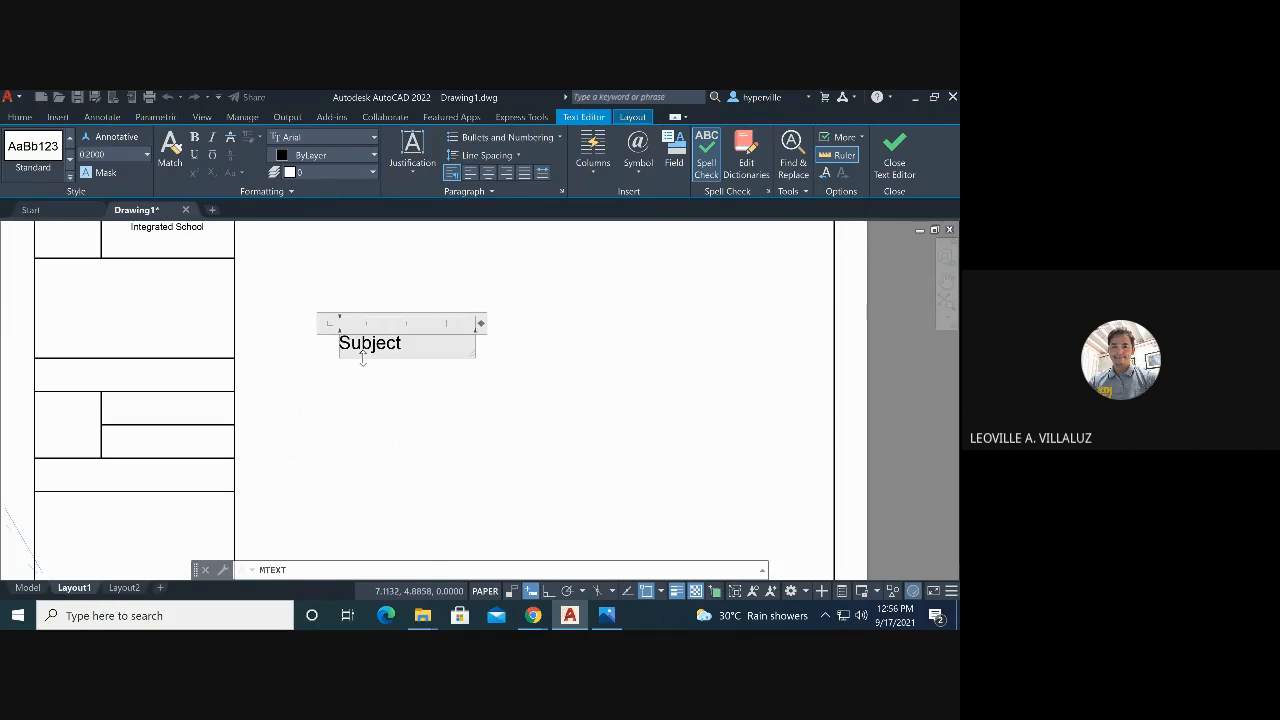
text(:)
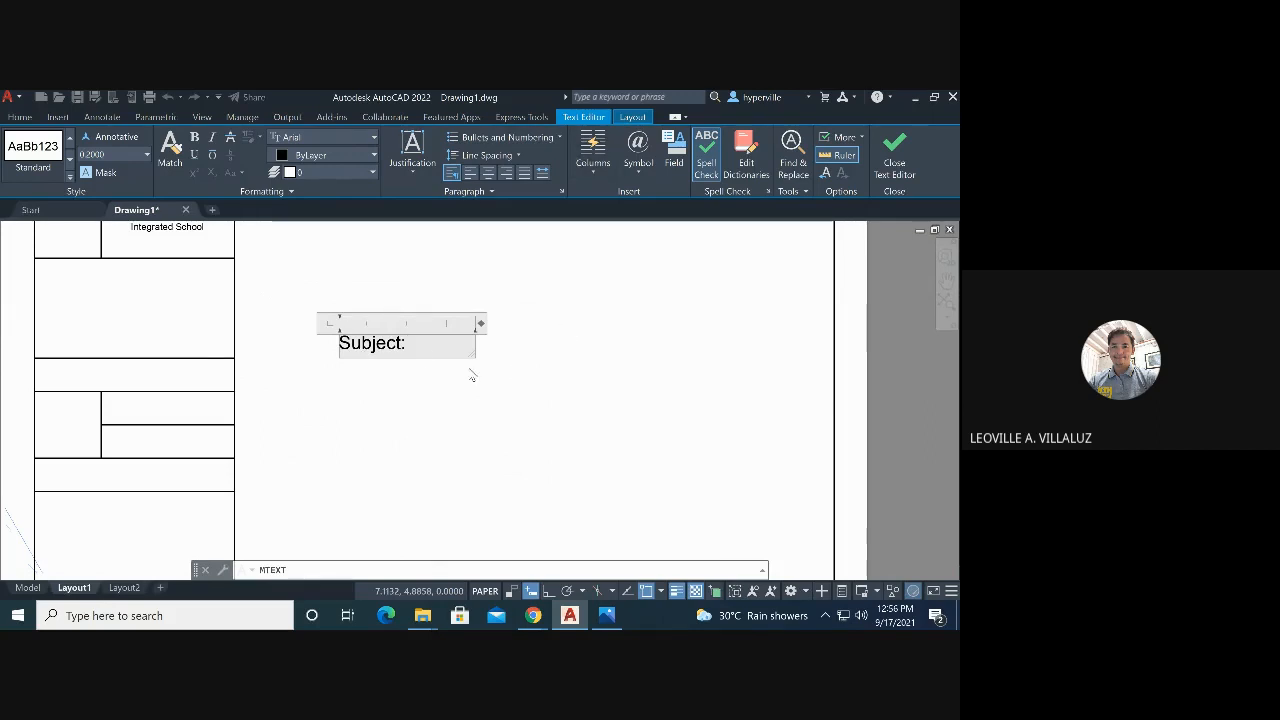
Make the whole "Subject:" text bold with a height of 0.07 and finish editing it
drag(429, 344, 315, 341)
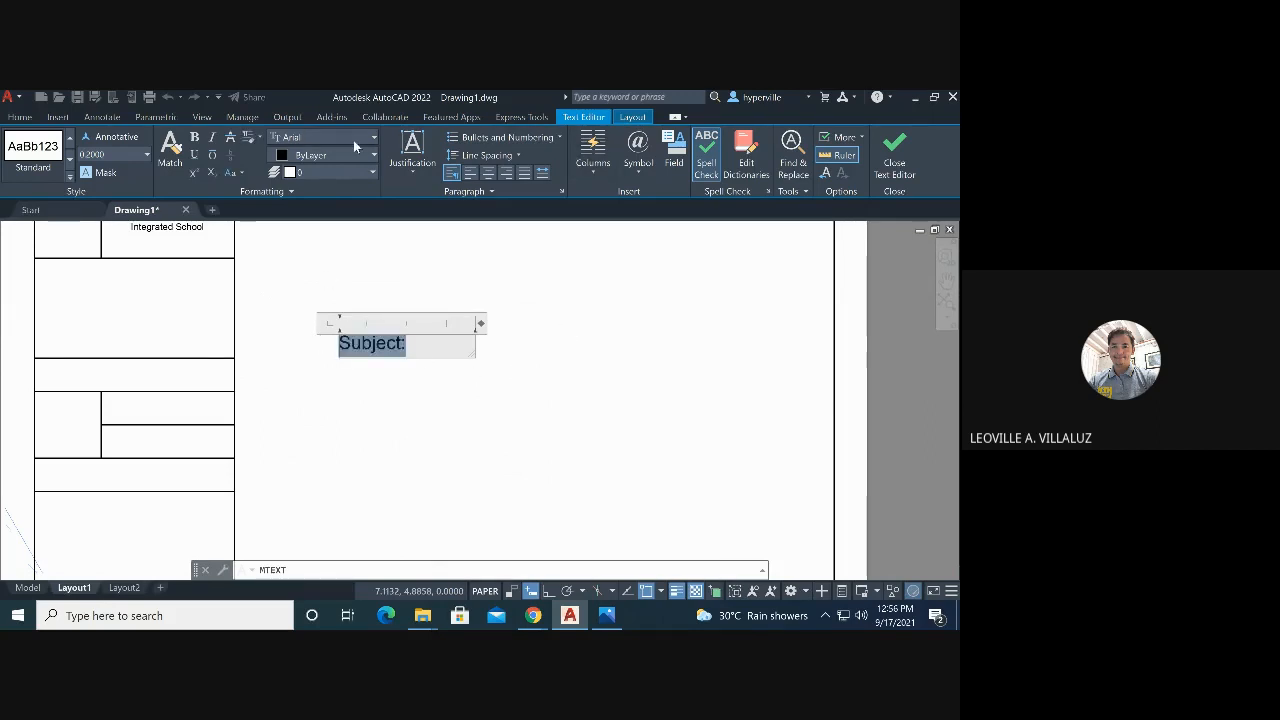
click(195, 143)
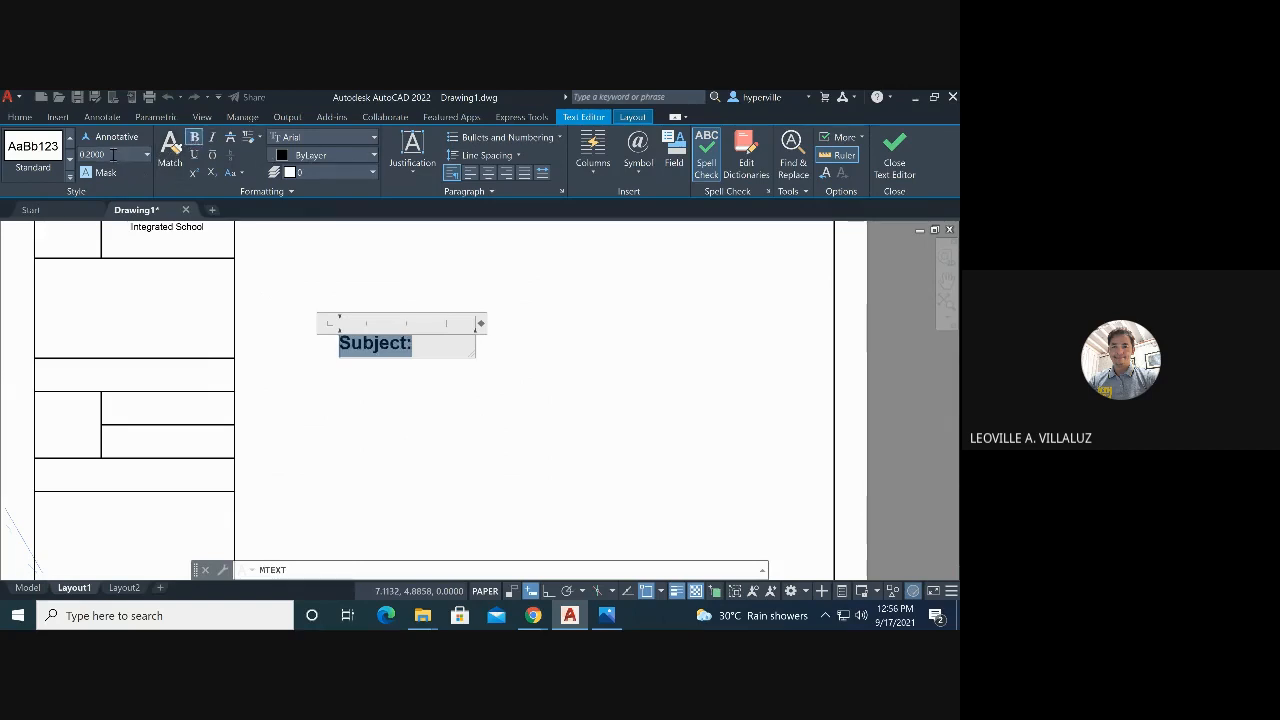
drag(113, 154, 78, 156)
key(BackSpace)
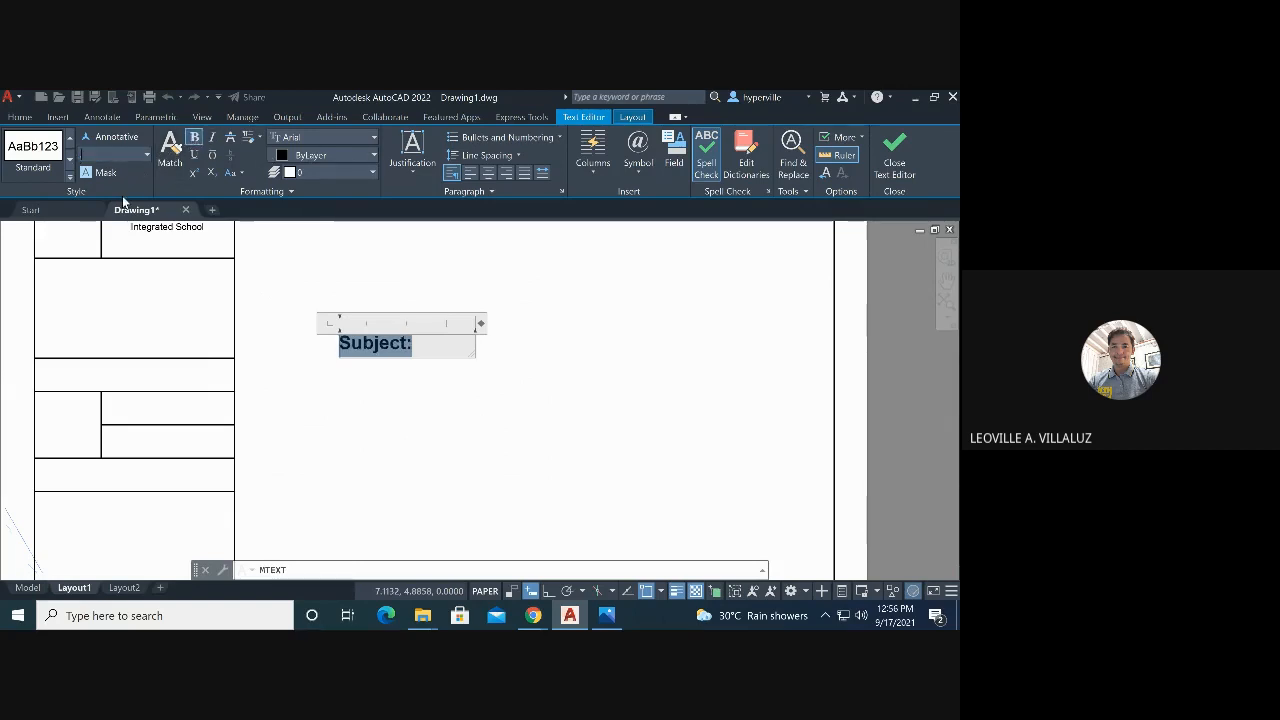
text(.07)
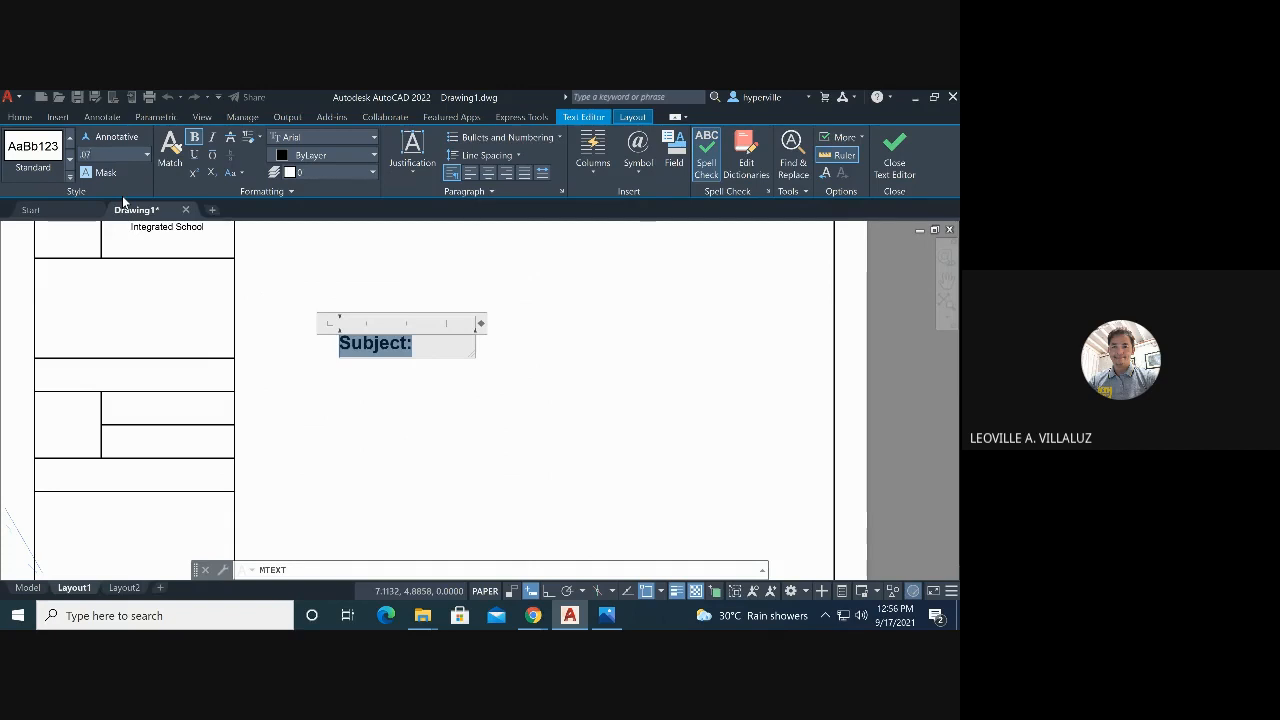
key(Return)
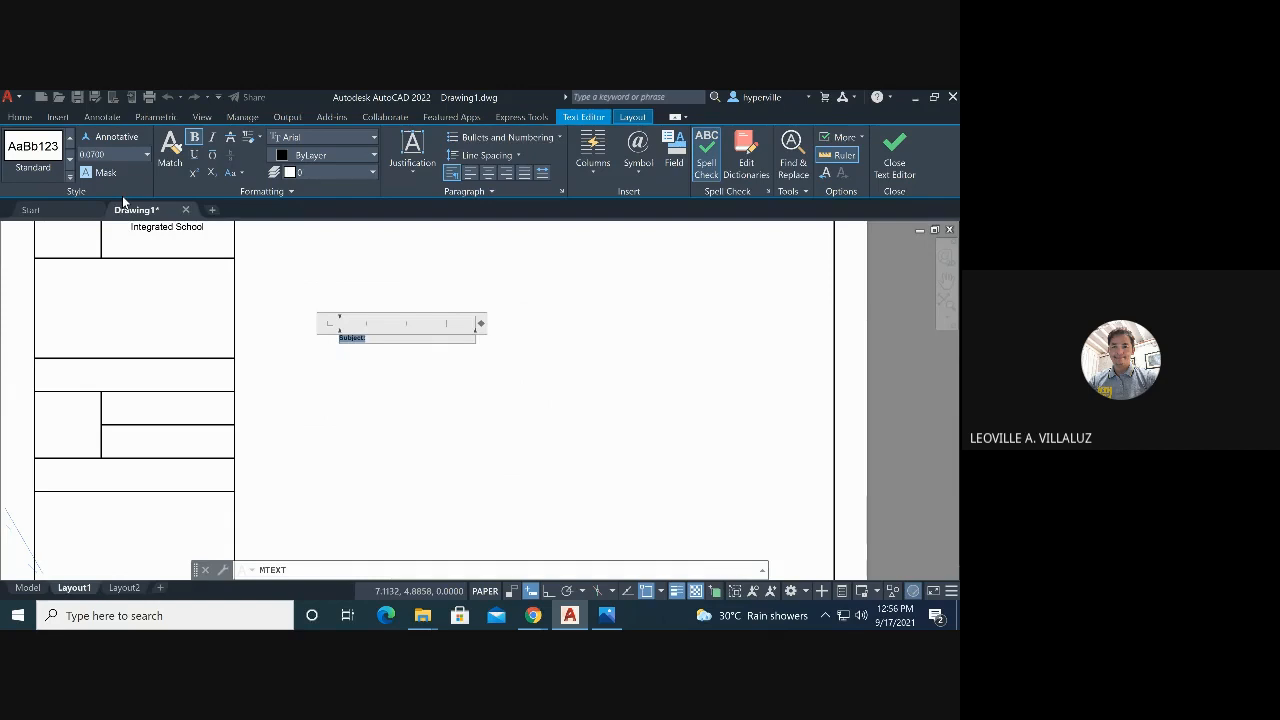
click(369, 380)
Move the "Subject:" text into the upper-left corner of the title block cell directly below the school name row
scroll(543, 426, down, 4)
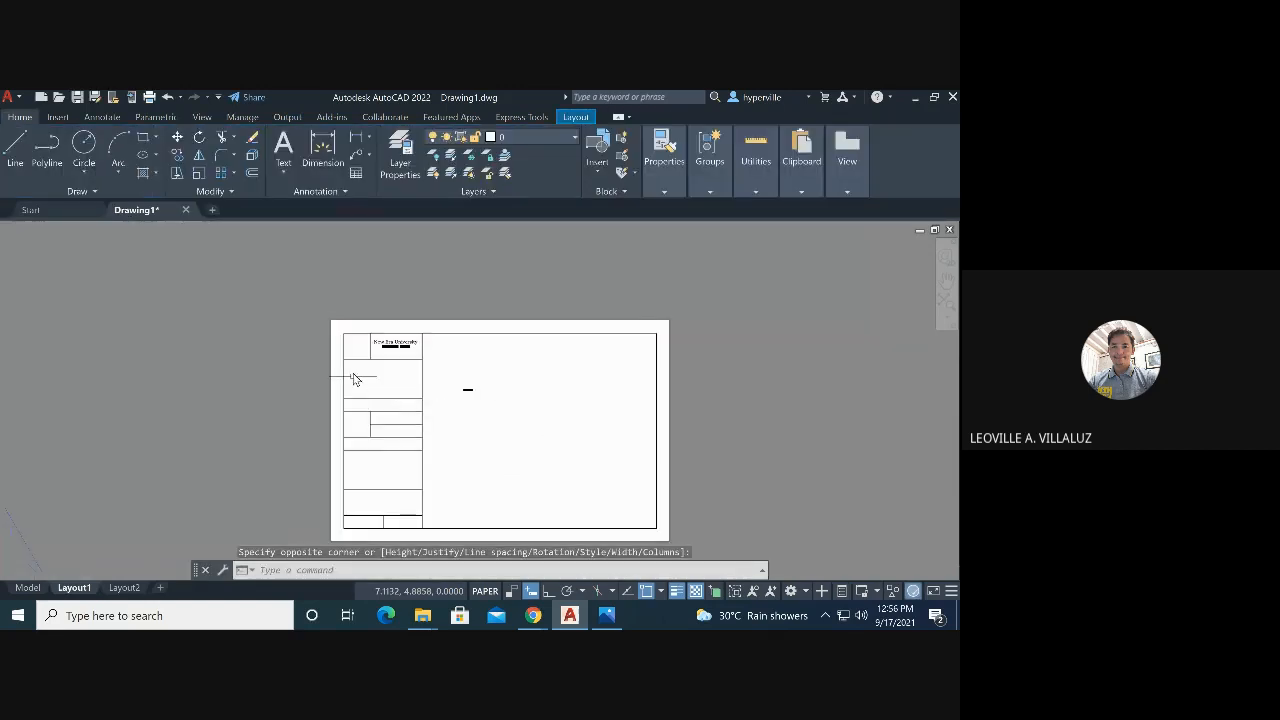
scroll(353, 372, up, 5)
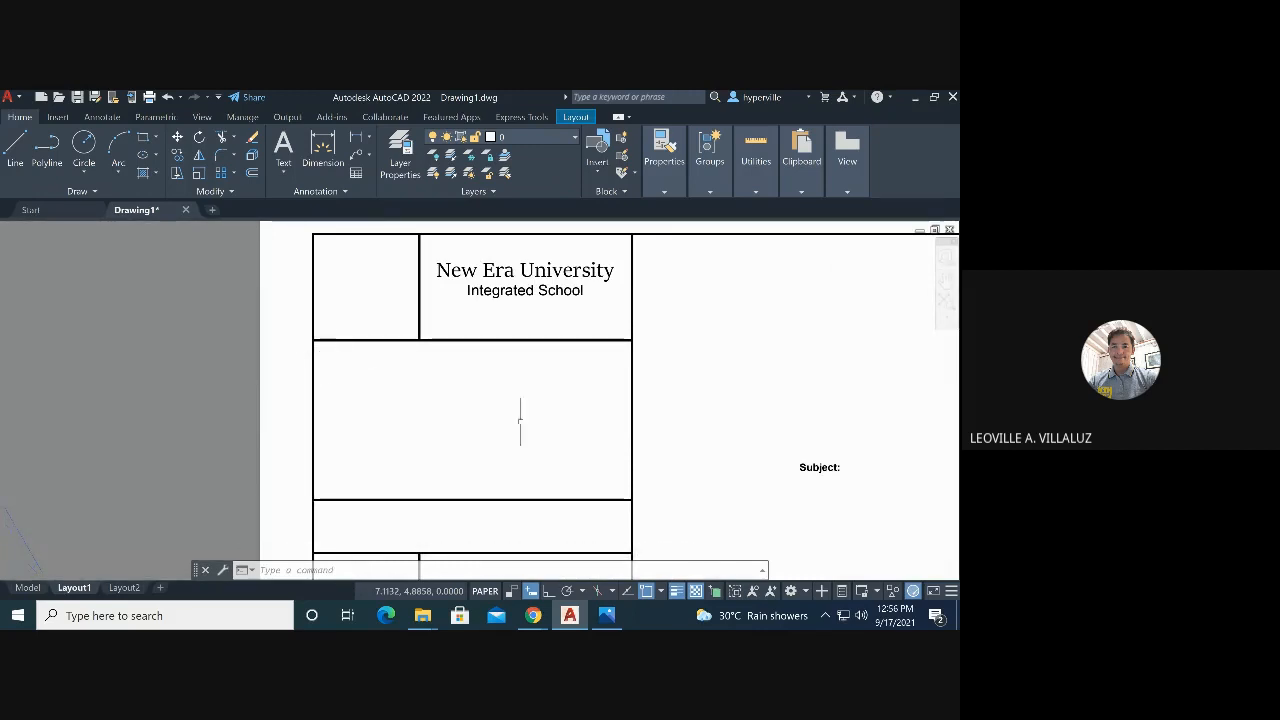
click(800, 467)
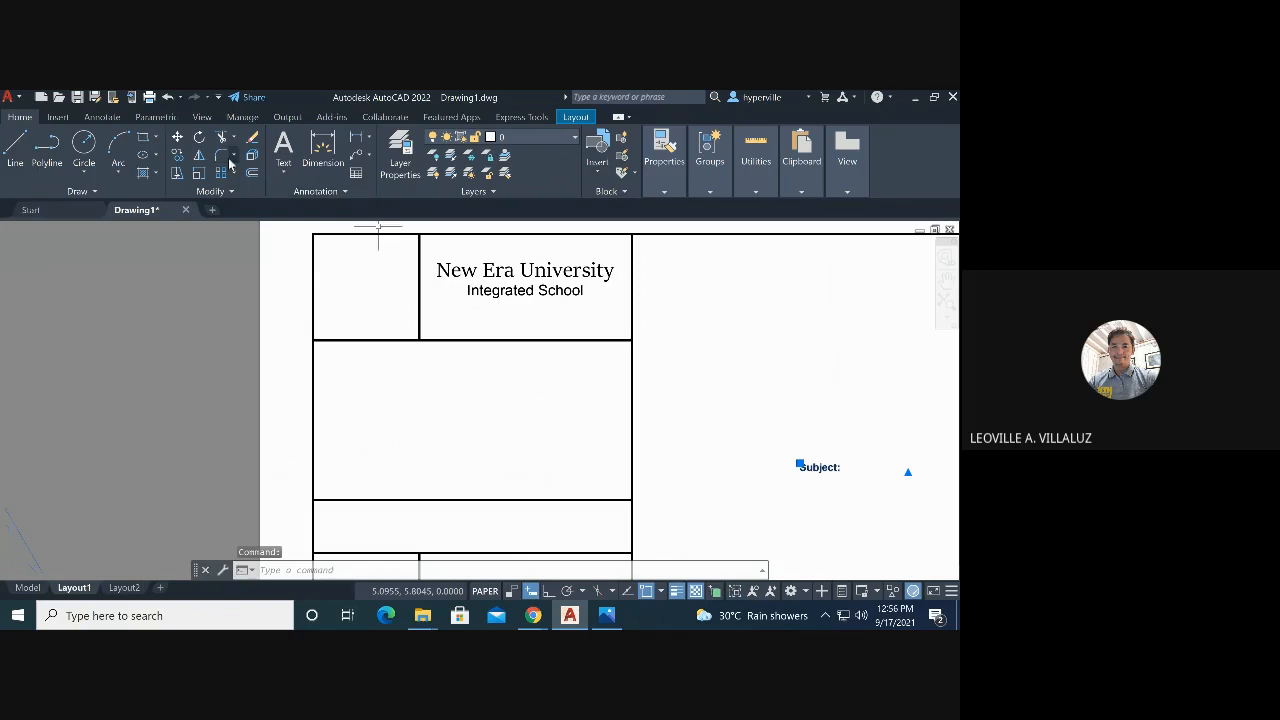
click(179, 142)
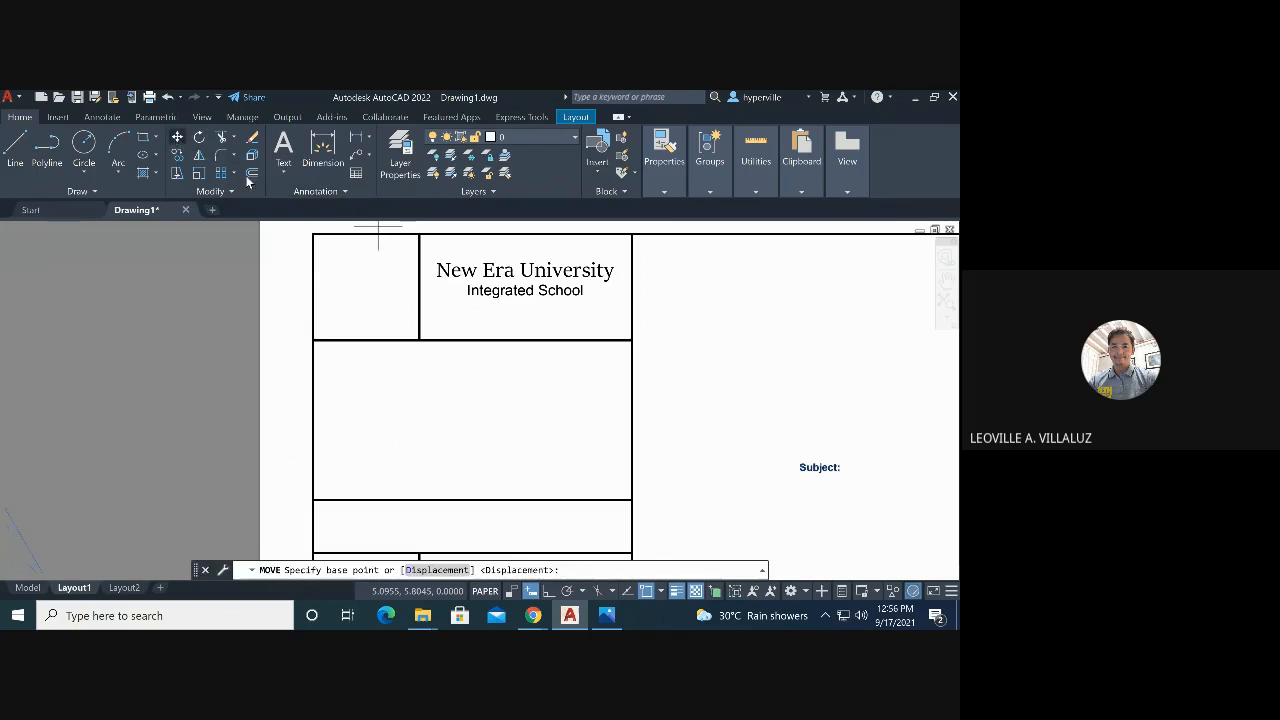
click(801, 478)
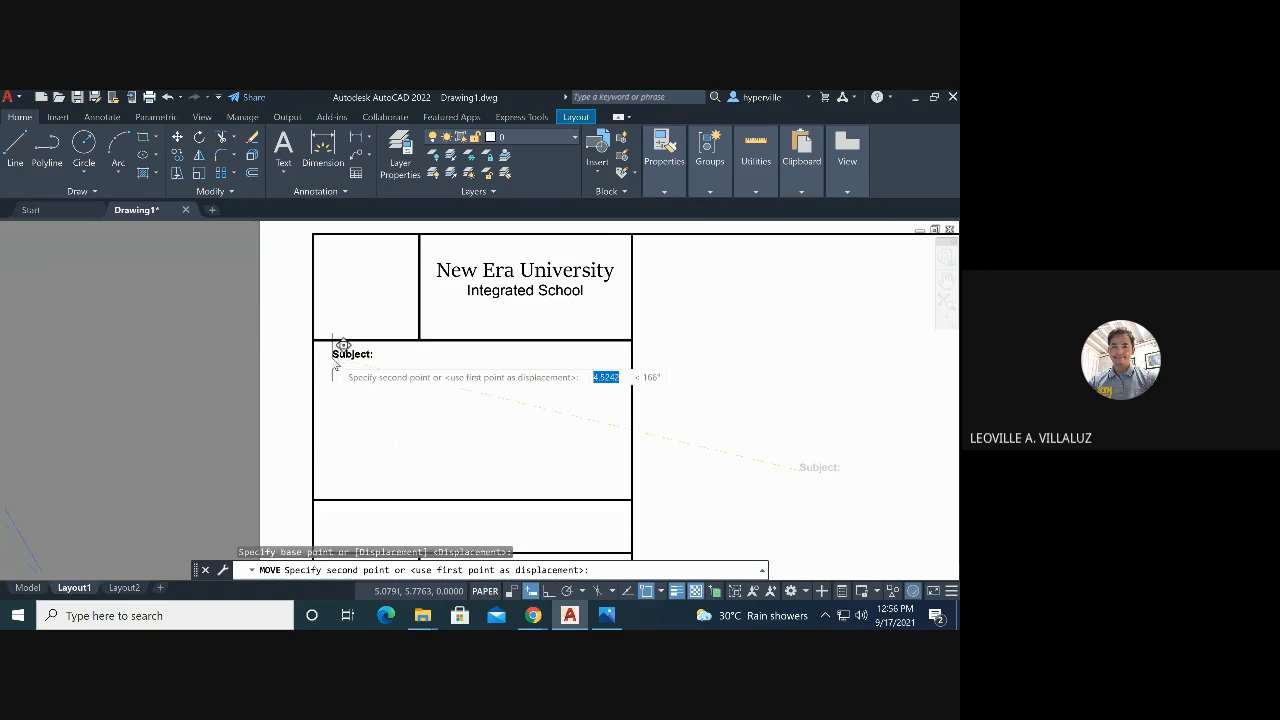
scroll(316, 360, up, 2)
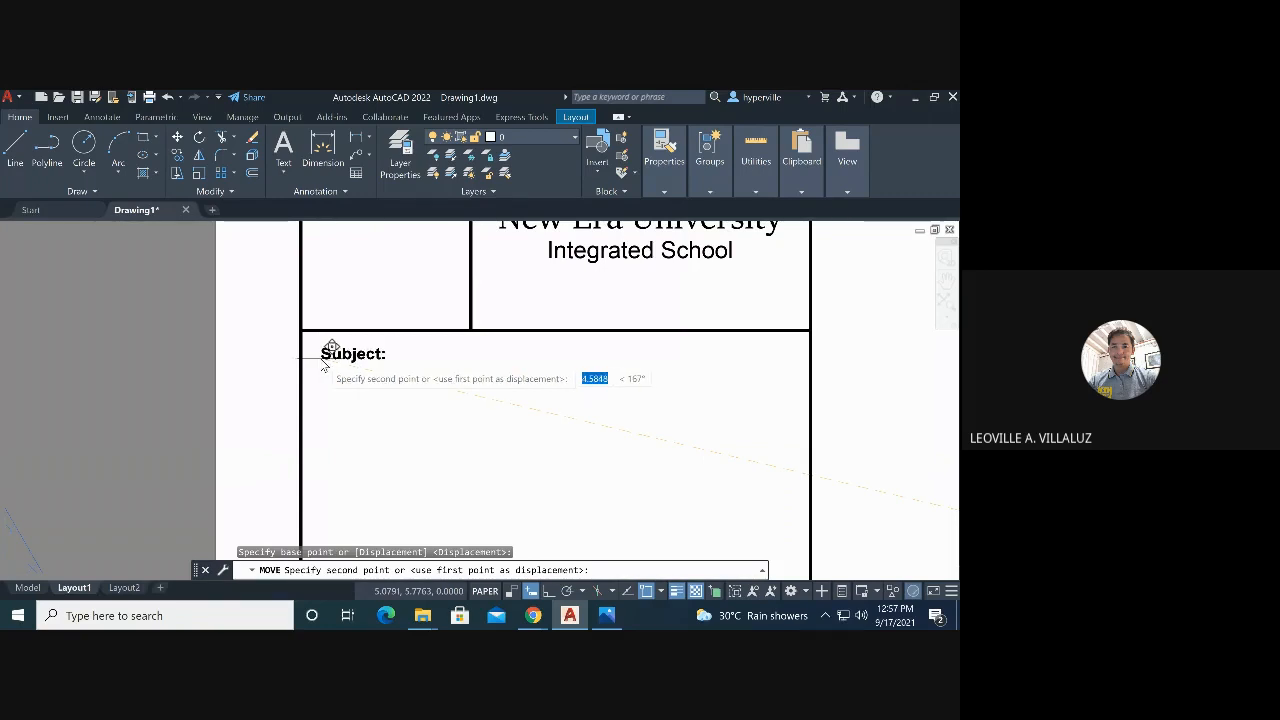
click(324, 365)
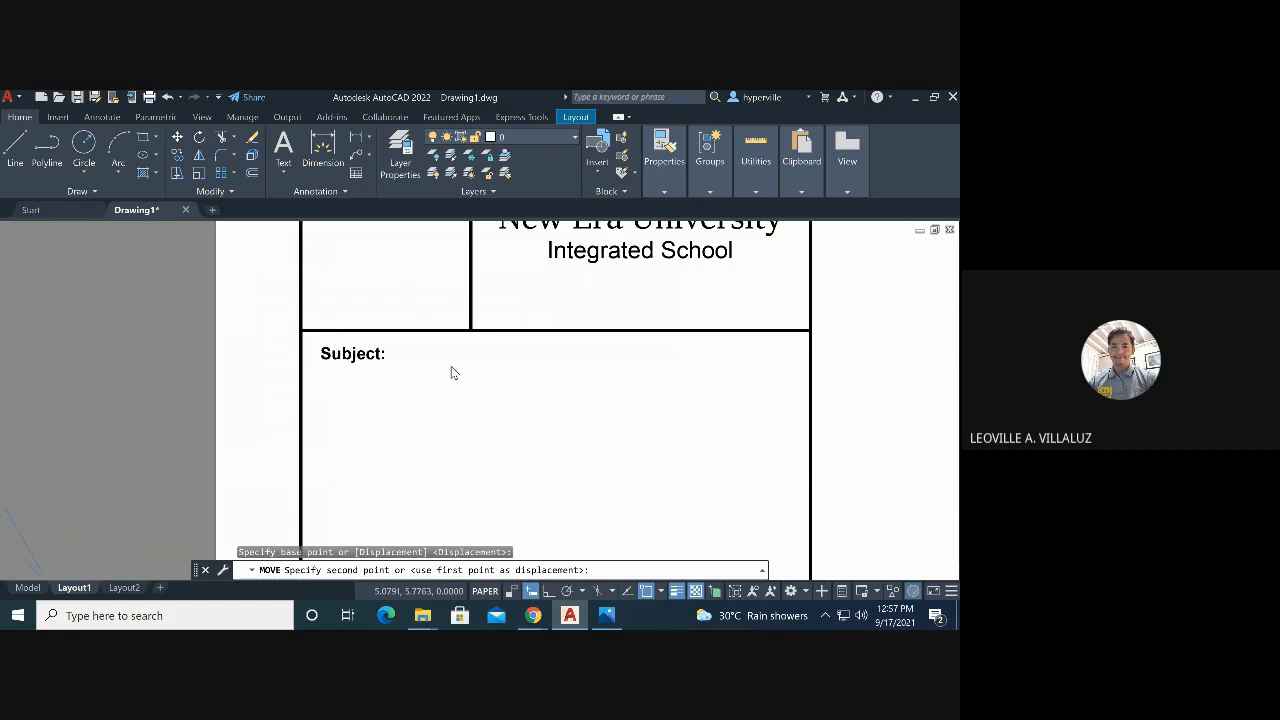
scroll(440, 388, down, 3)
scroll(410, 395, down, 2)
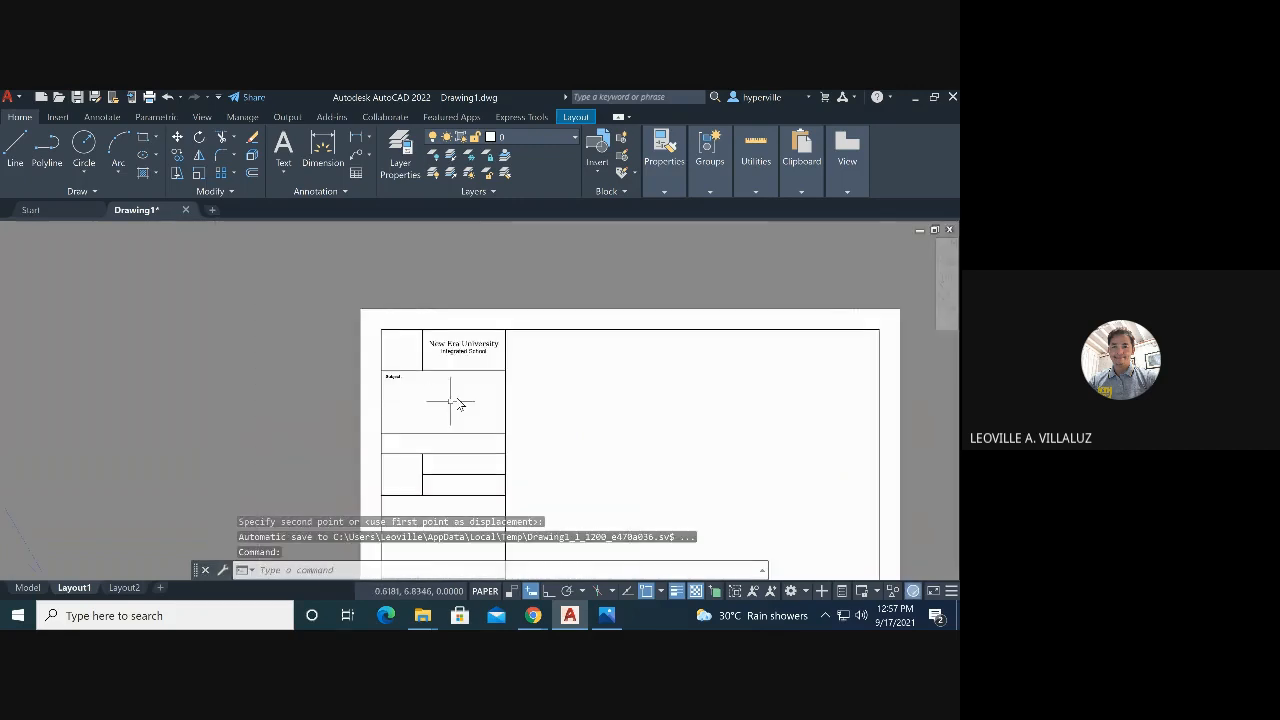
scroll(360, 350, down, 3)
scroll(396, 416, up, 4)
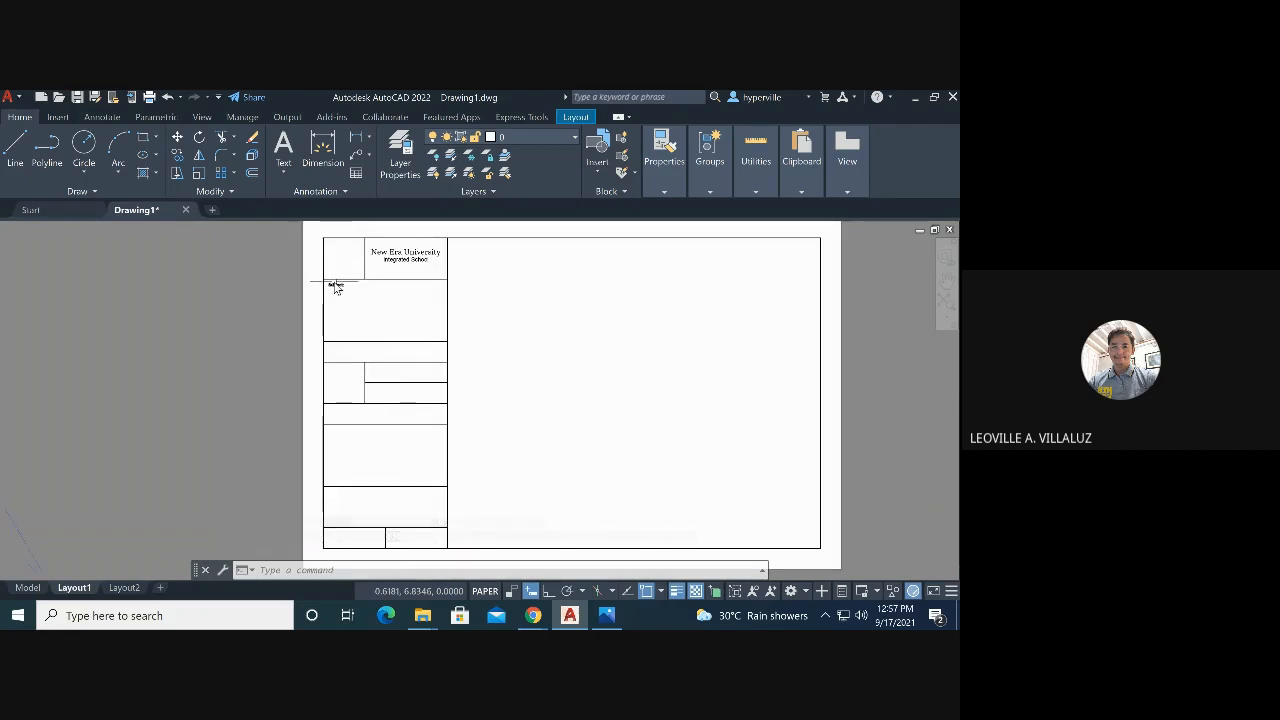
scroll(335, 287, up, 2)
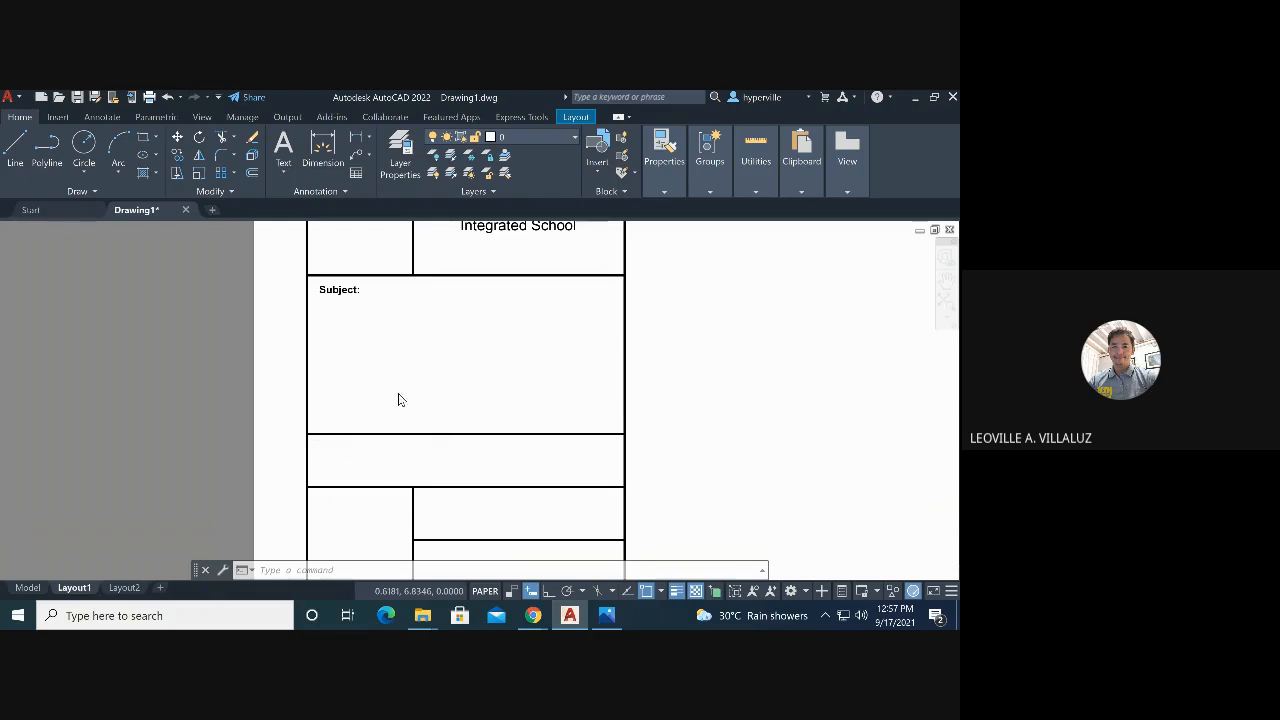
Copy the "Subject:" text from its cell's upper-left corner to the same corner of the row below and both narrow cells beside the picture cell
scroll(402, 395, down, 3)
scroll(381, 375, up, 2)
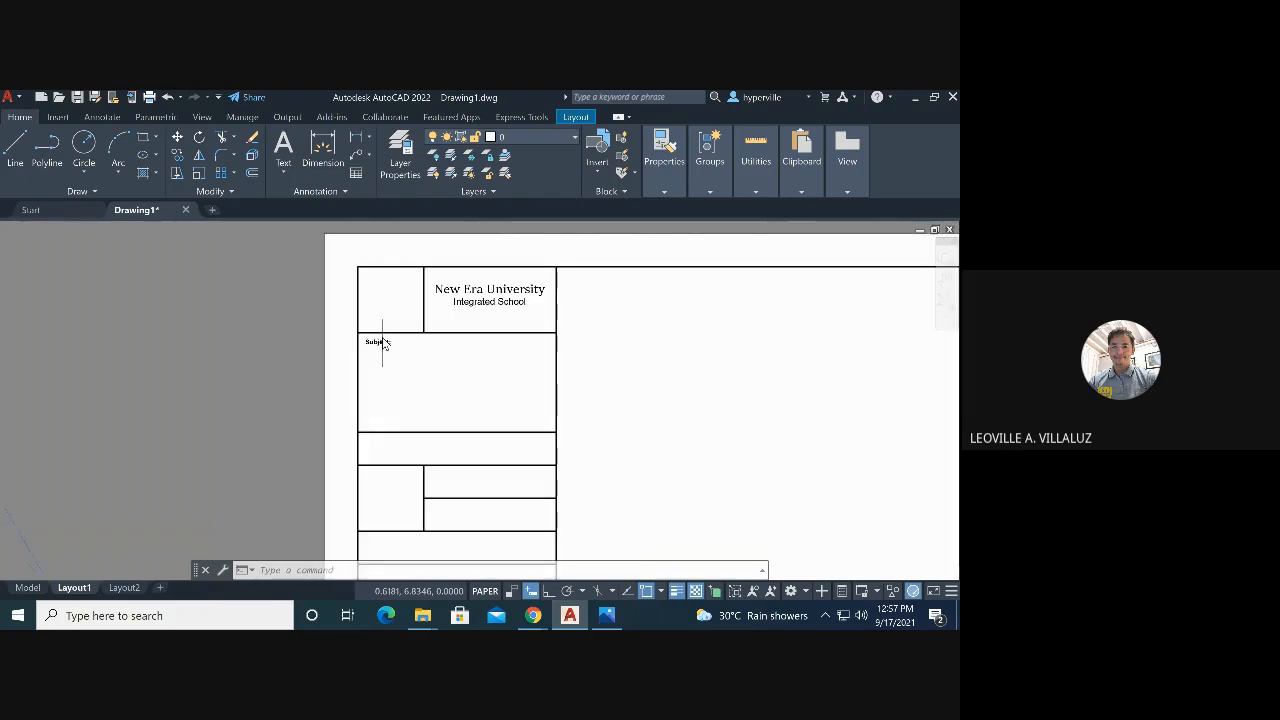
click(380, 344)
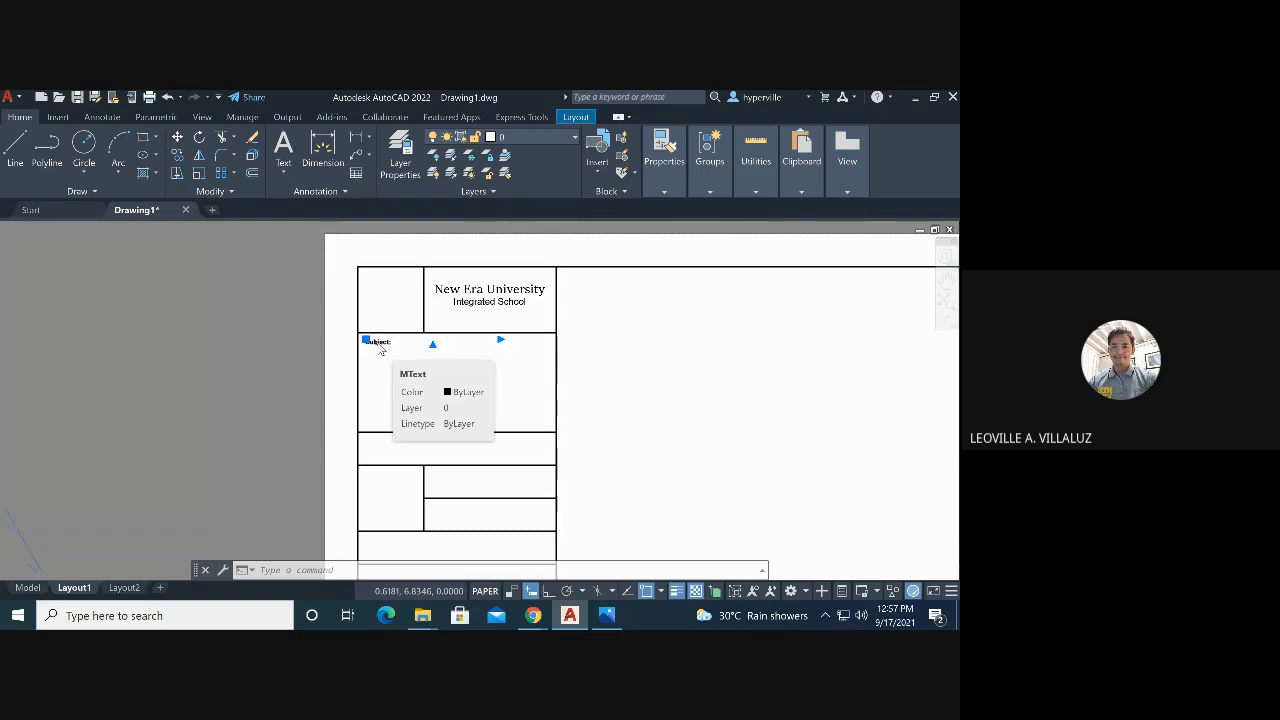
click(181, 158)
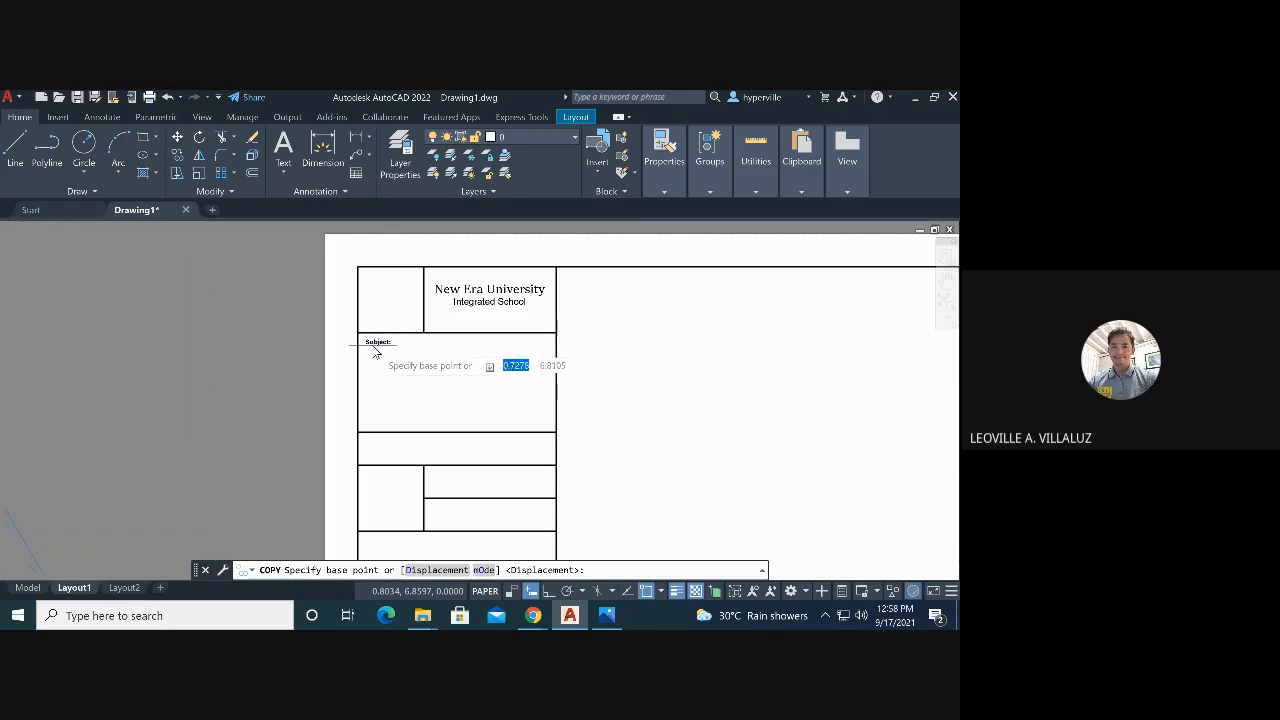
scroll(372, 346, up, 2)
scroll(372, 346, up, 2)
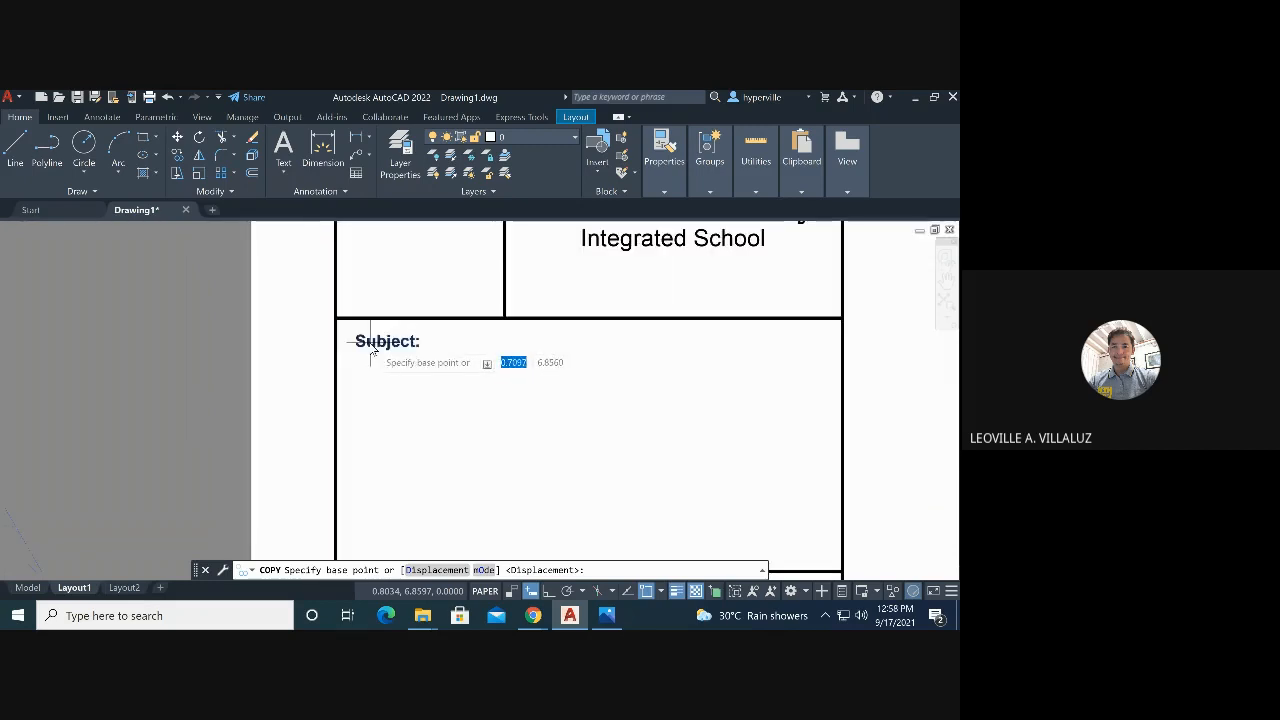
scroll(366, 340, down, 4)
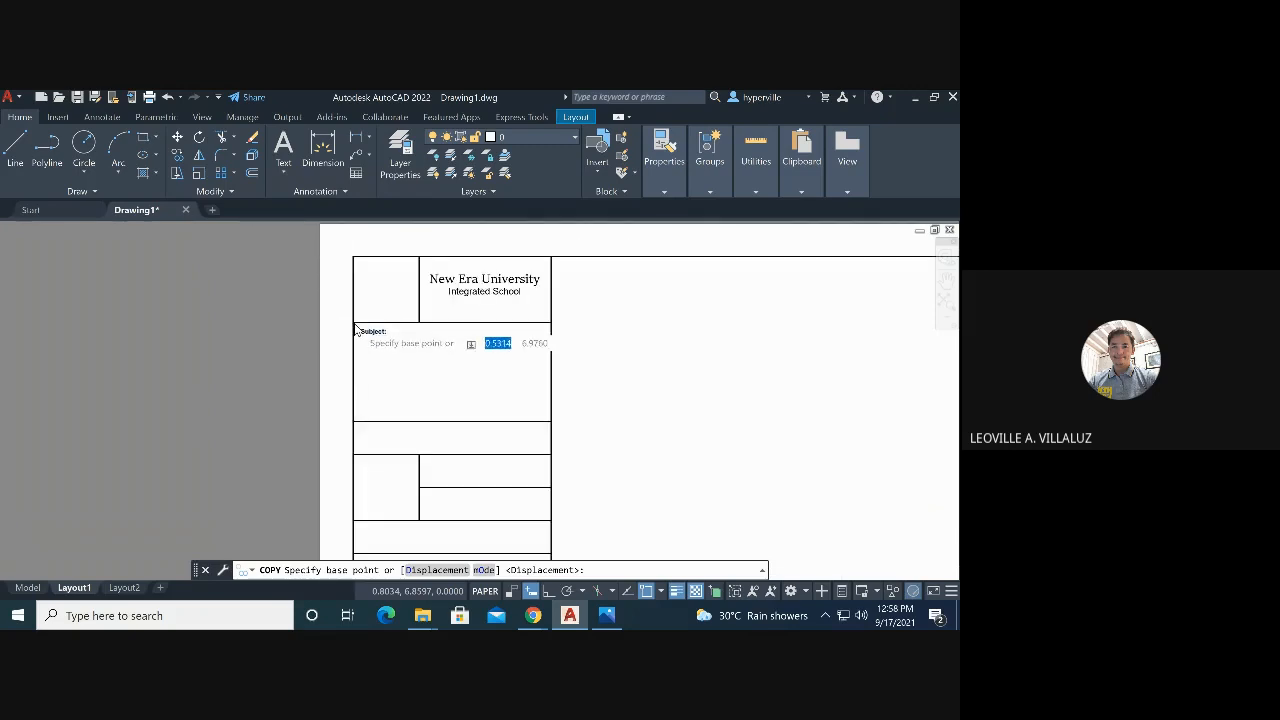
scroll(353, 328, up, 3)
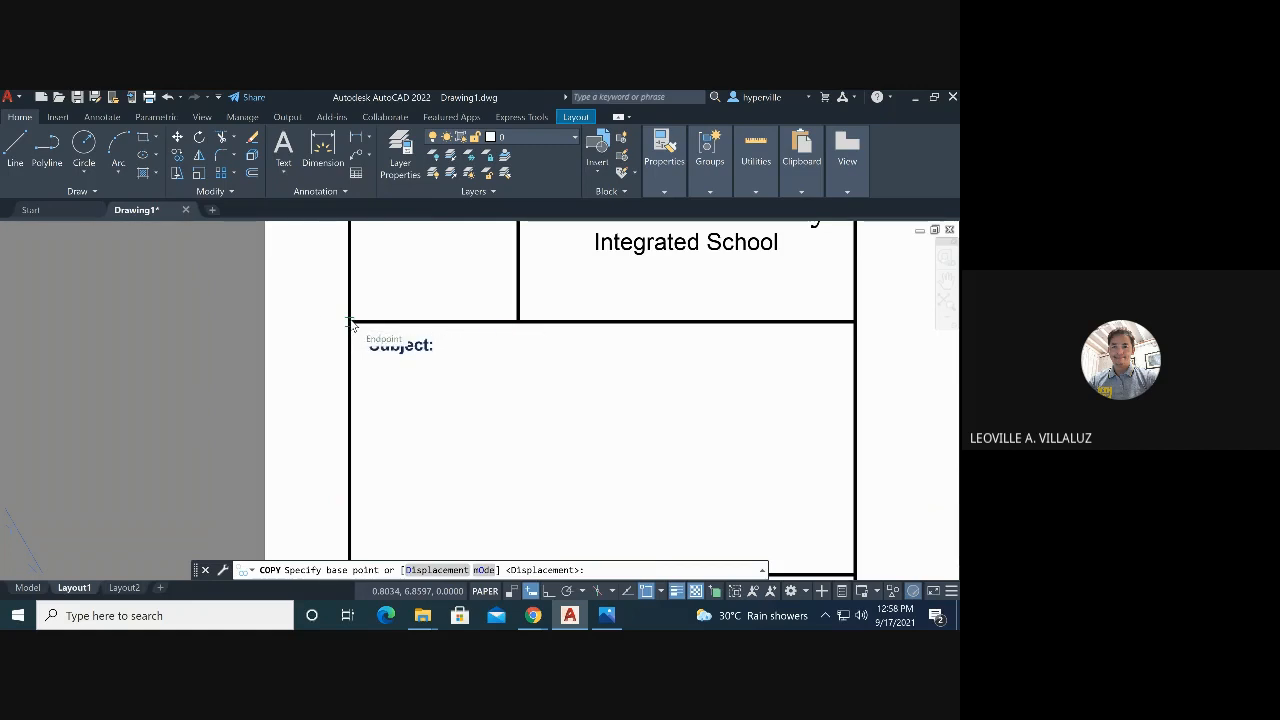
click(352, 322)
scroll(374, 288, down, 4)
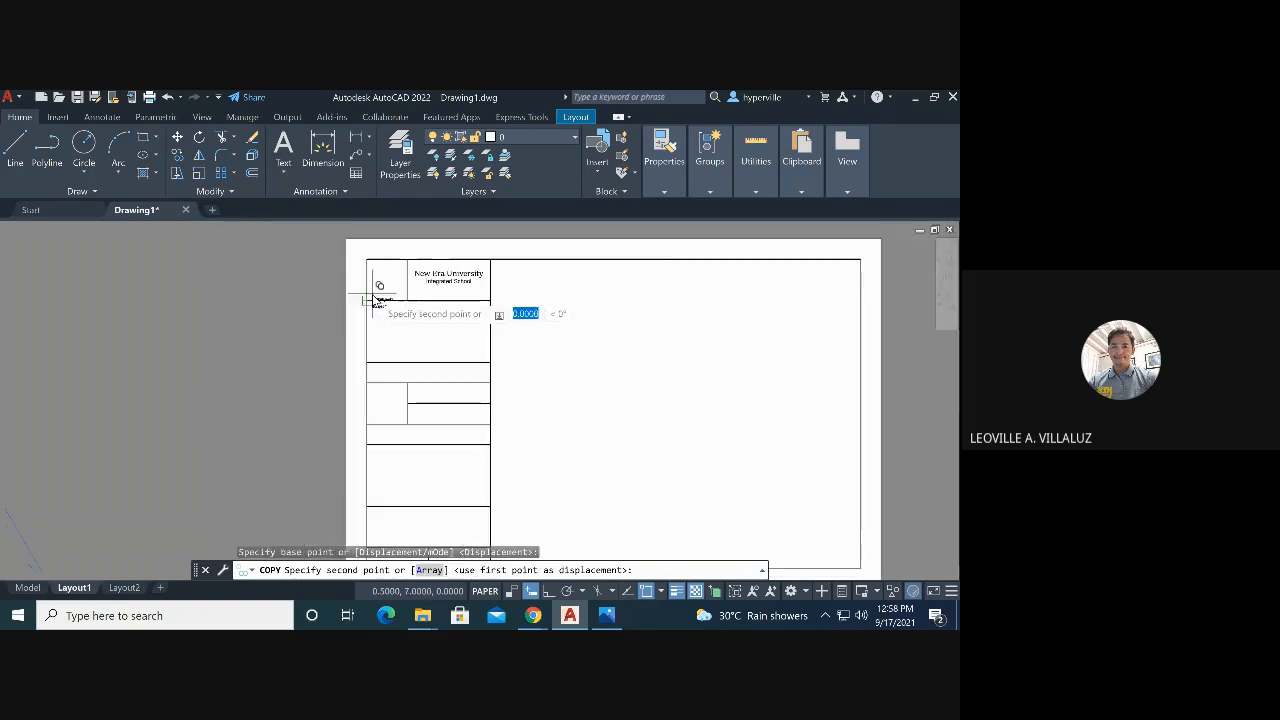
scroll(396, 351, up, 4)
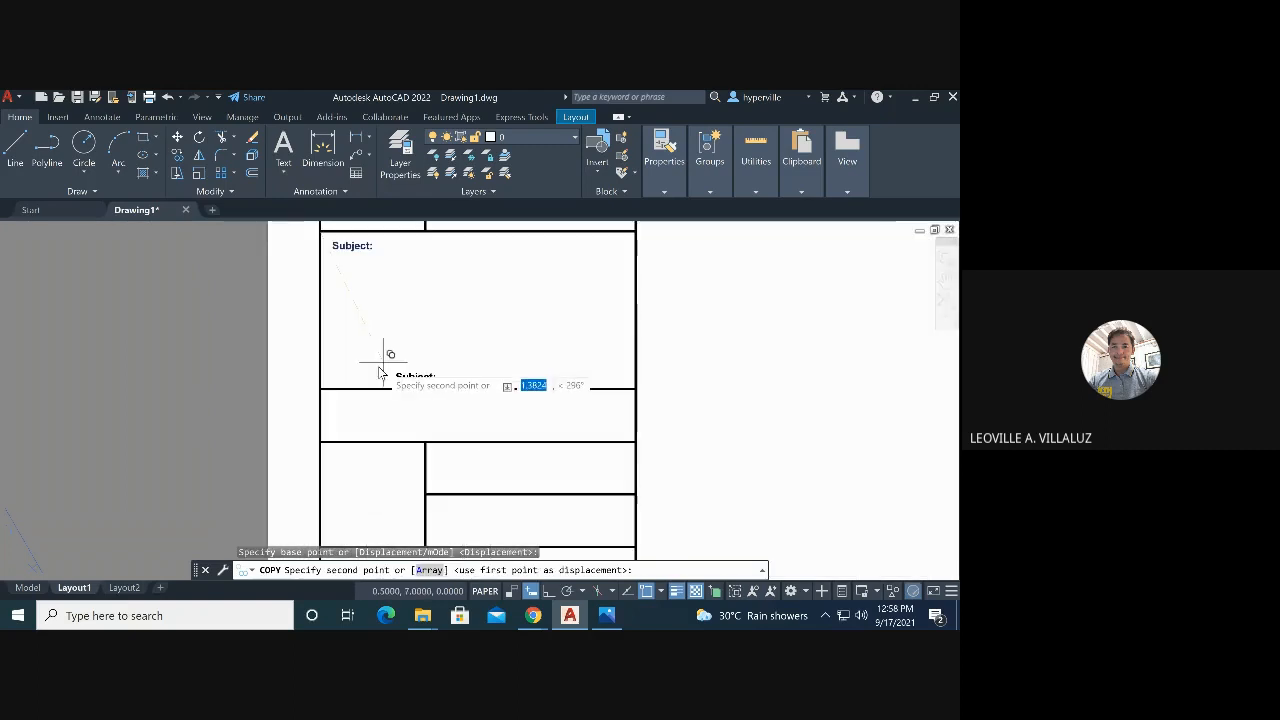
click(320, 389)
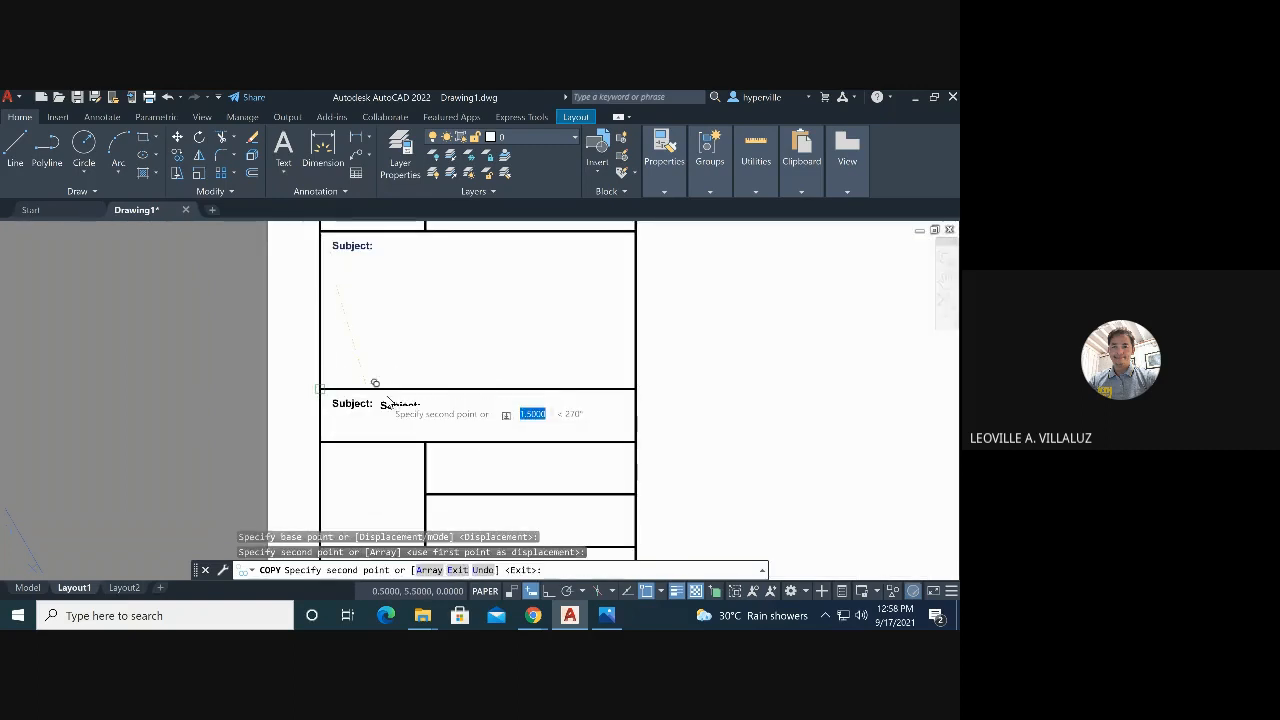
click(426, 441)
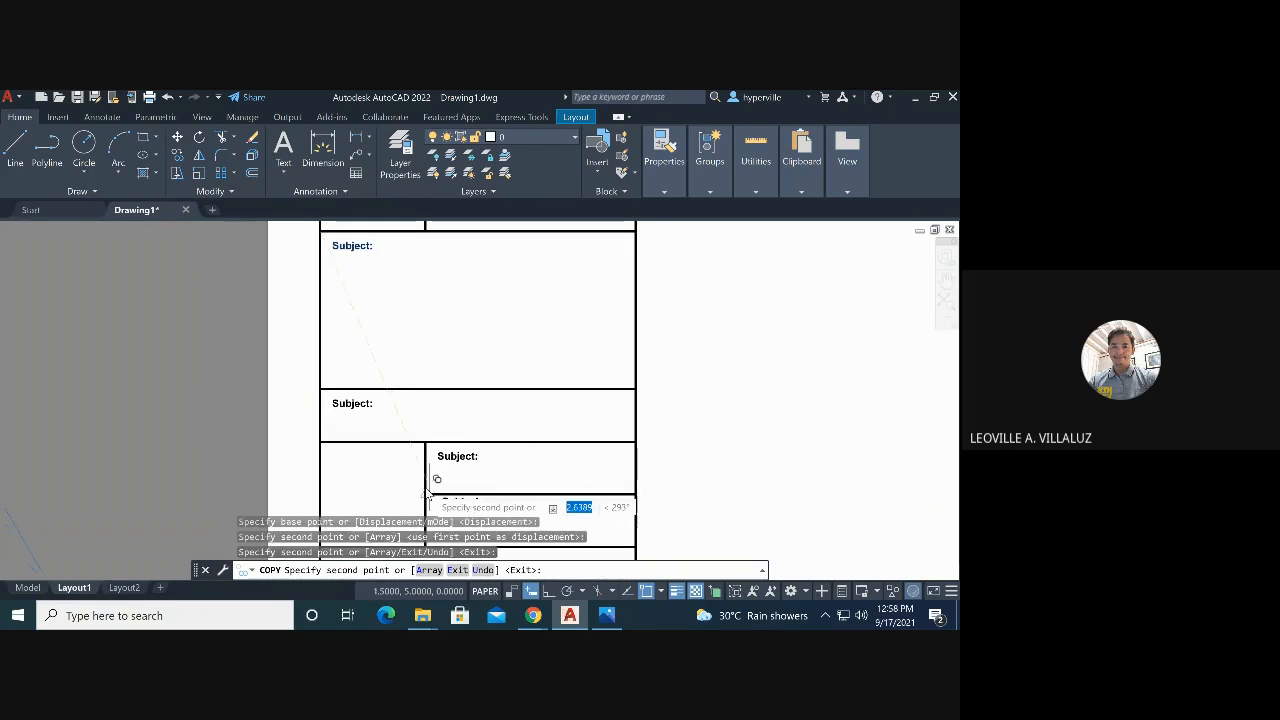
click(426, 494)
Place further "Subject:" copies at the upper-left corners of the remaining lower title block cells, including both bottom cells, and end the Copy command
scroll(402, 355, down, 3)
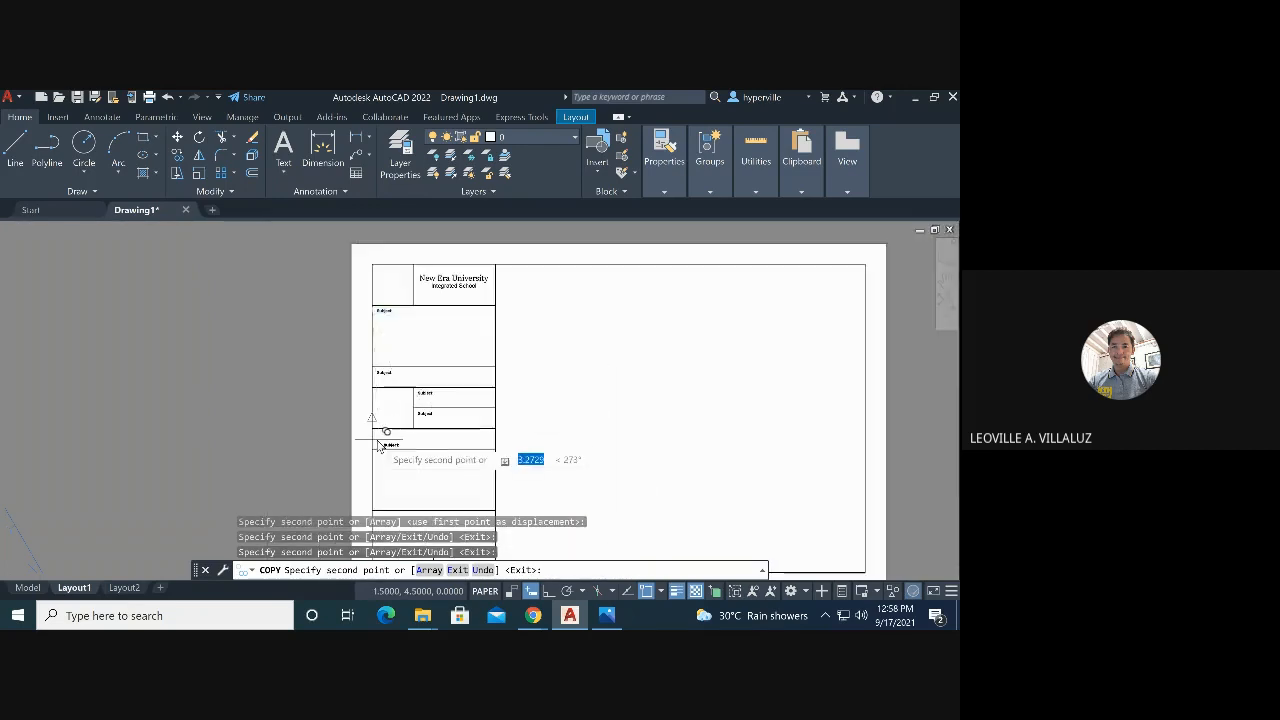
scroll(366, 428, up, 3)
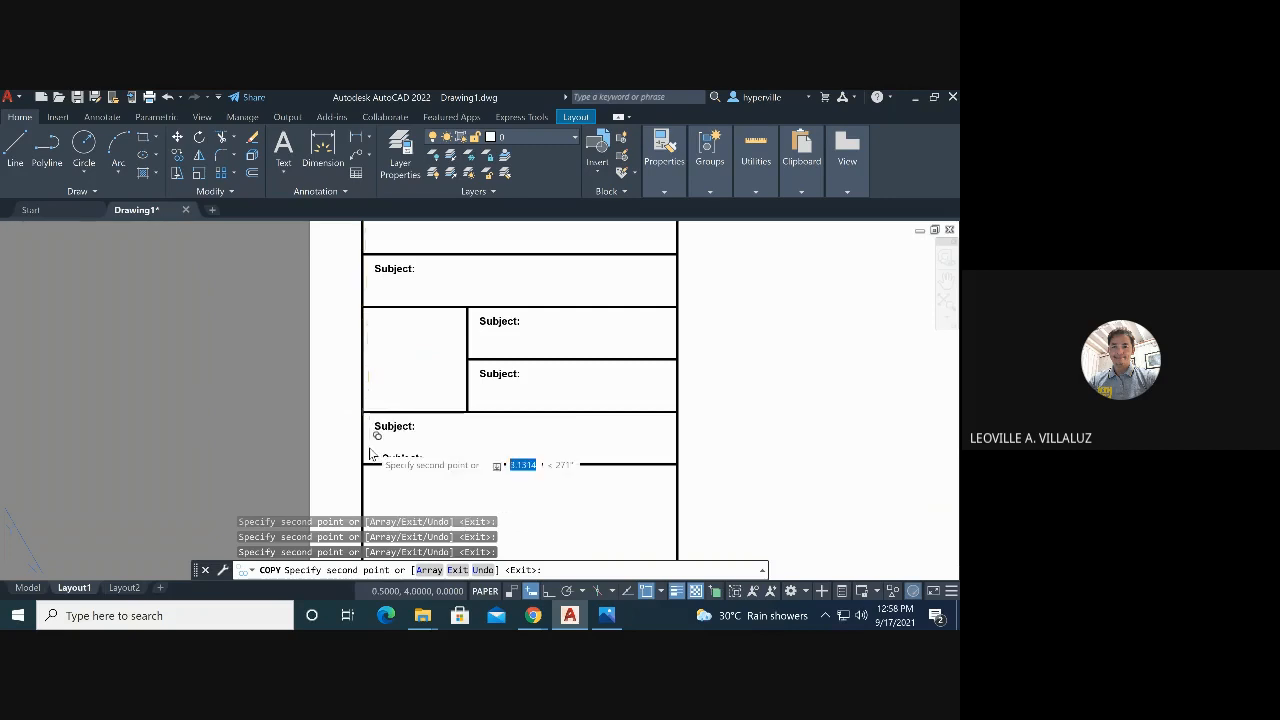
click(364, 462)
scroll(376, 335, down, 4)
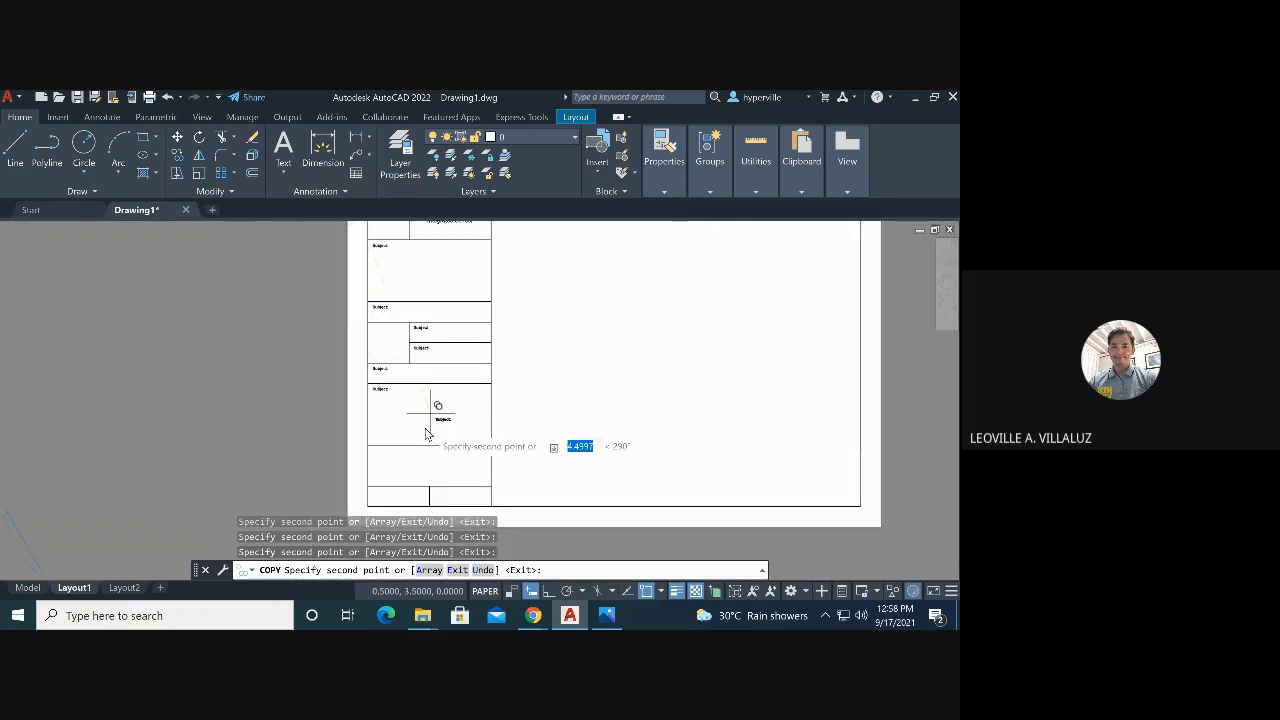
click(377, 490)
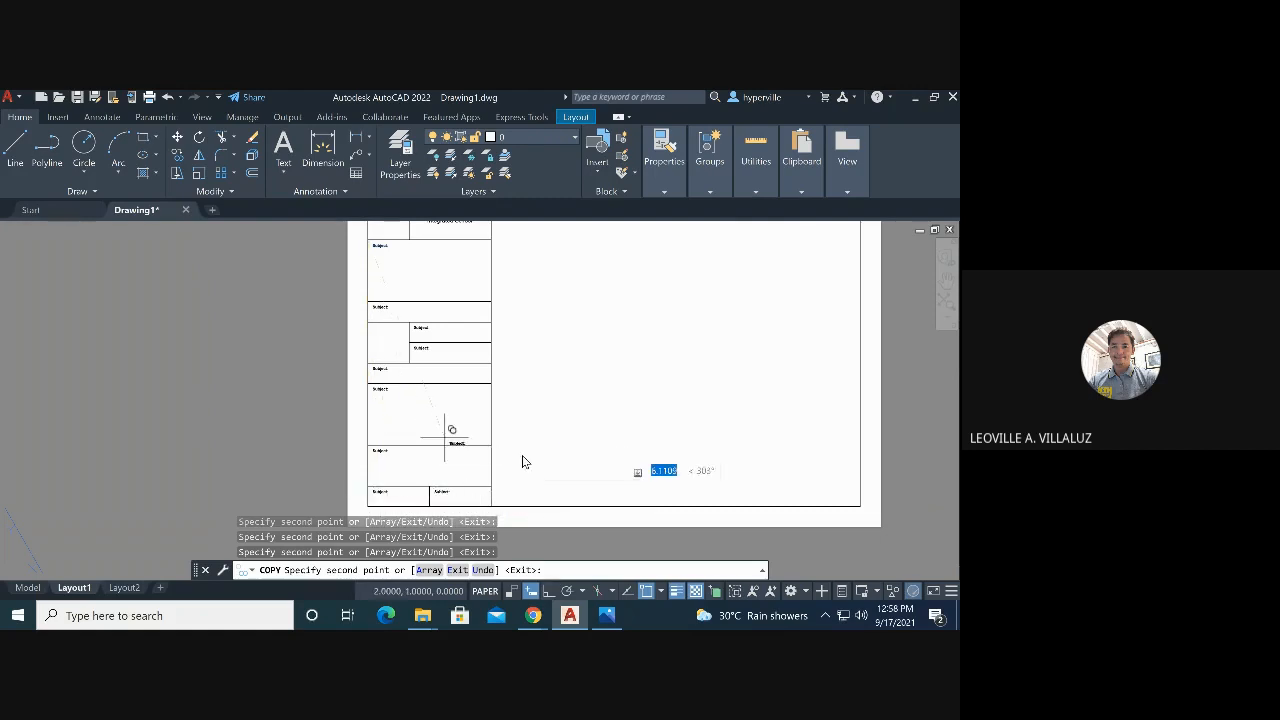
key(Escape)
scroll(415, 440, down, 4)
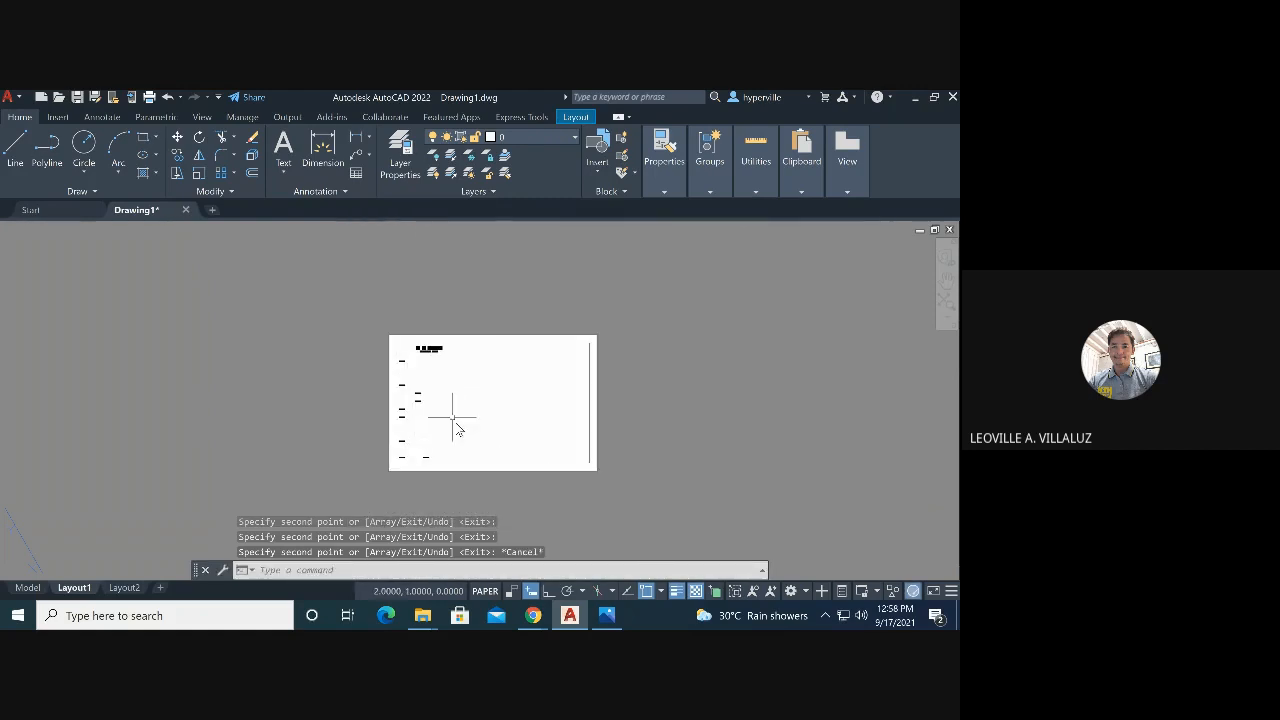
Check the field labels in My Template LAV.png in Photos, and change the copied label in the row below the Subject cell to "Name:"
scroll(424, 386, up, 4)
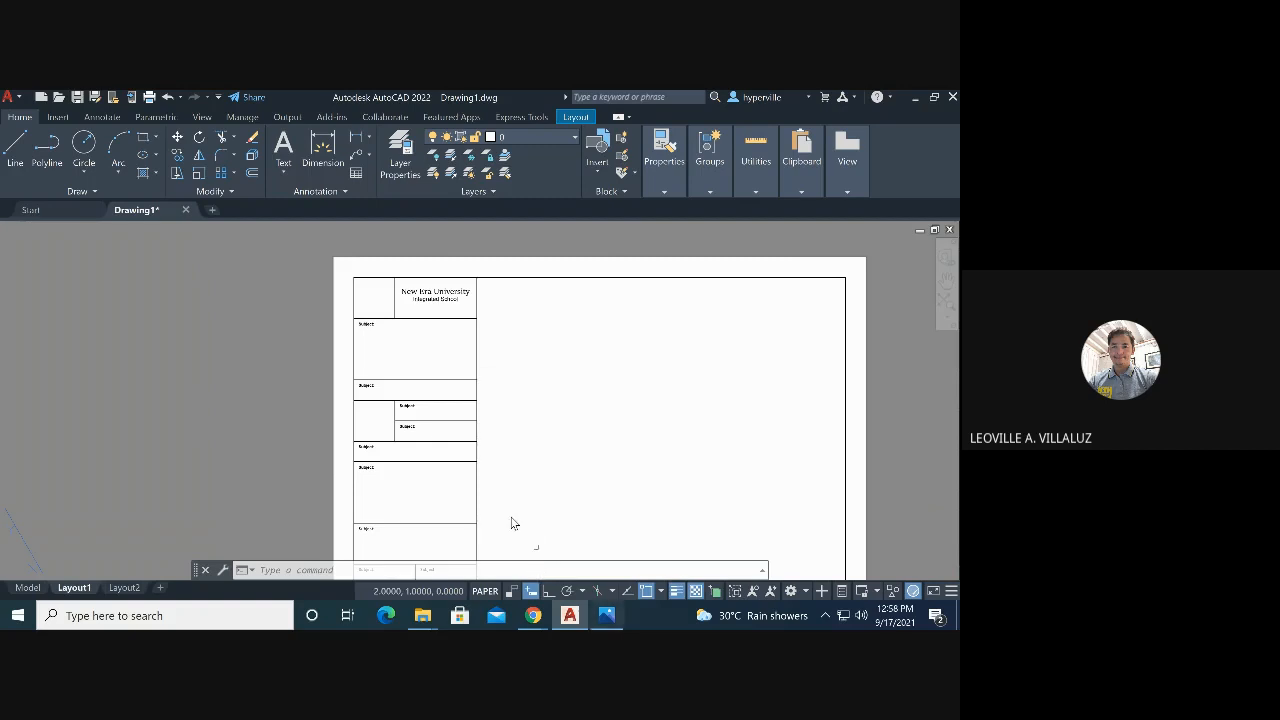
click(607, 614)
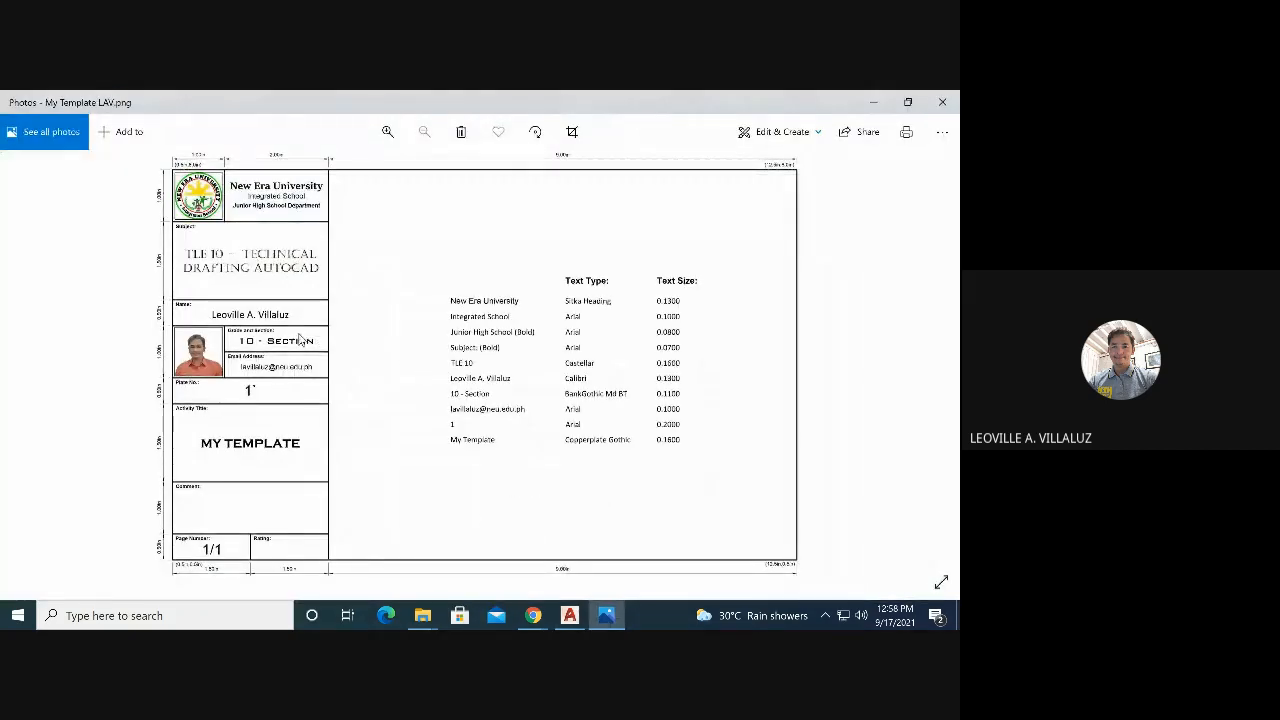
key(alt+Tab)
scroll(365, 360, up, 5)
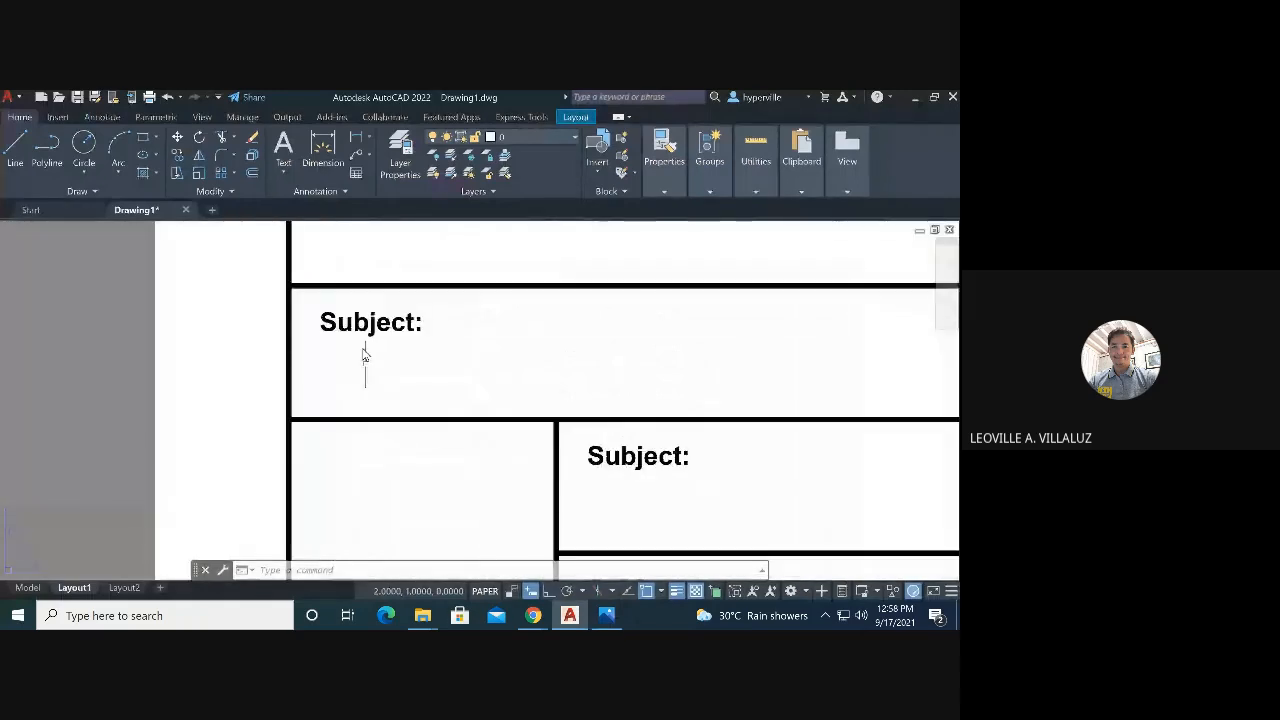
click(358, 322)
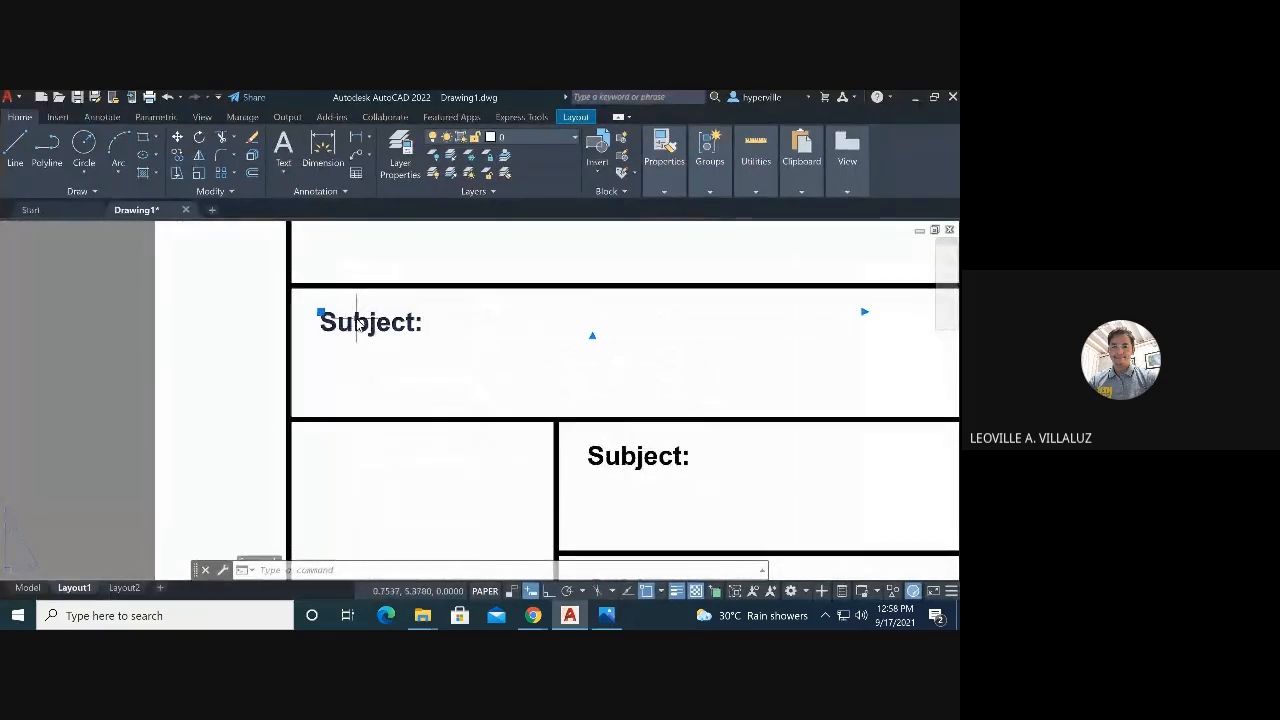
double_click(358, 322)
drag(414, 322, 313, 323)
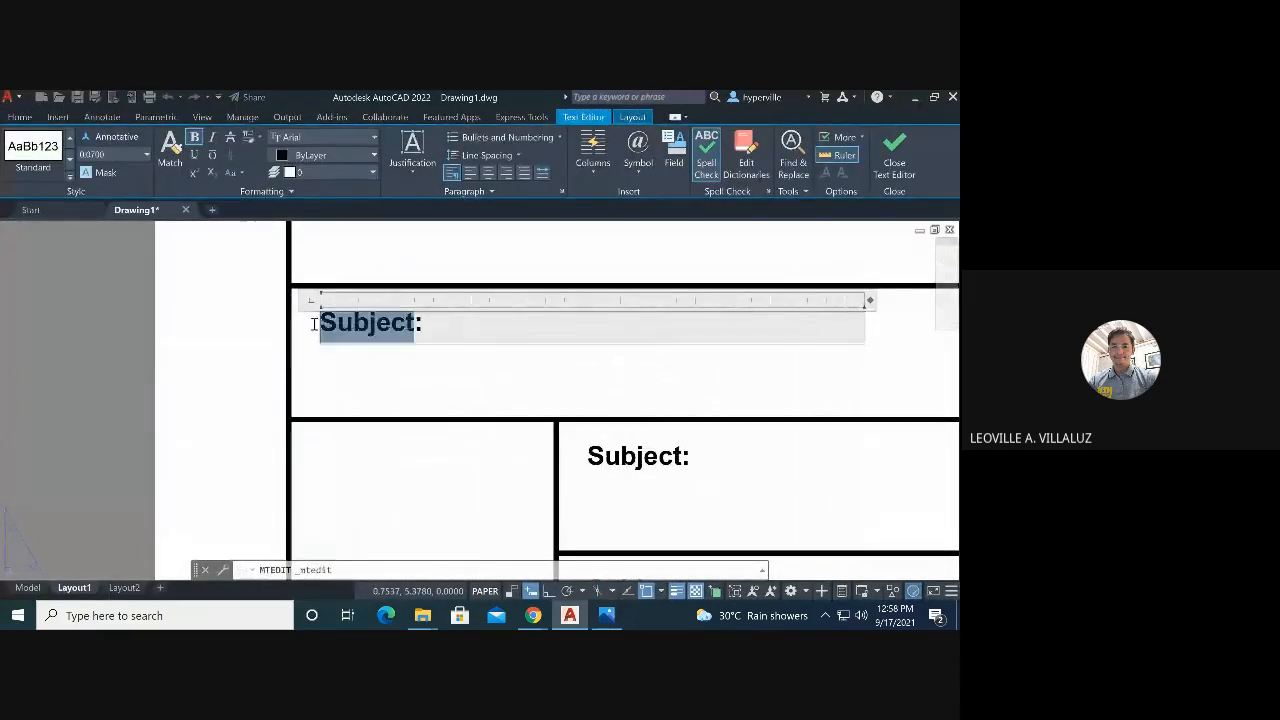
text(Na)
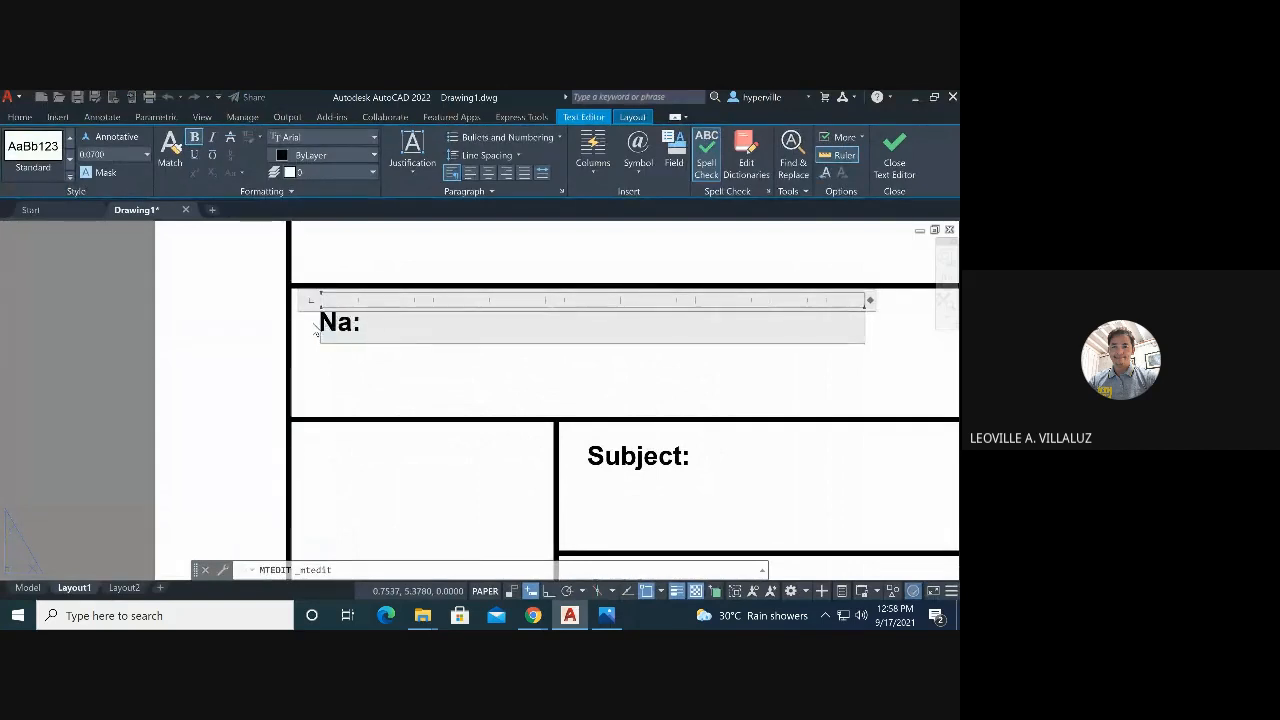
text(me)
click(415, 376)
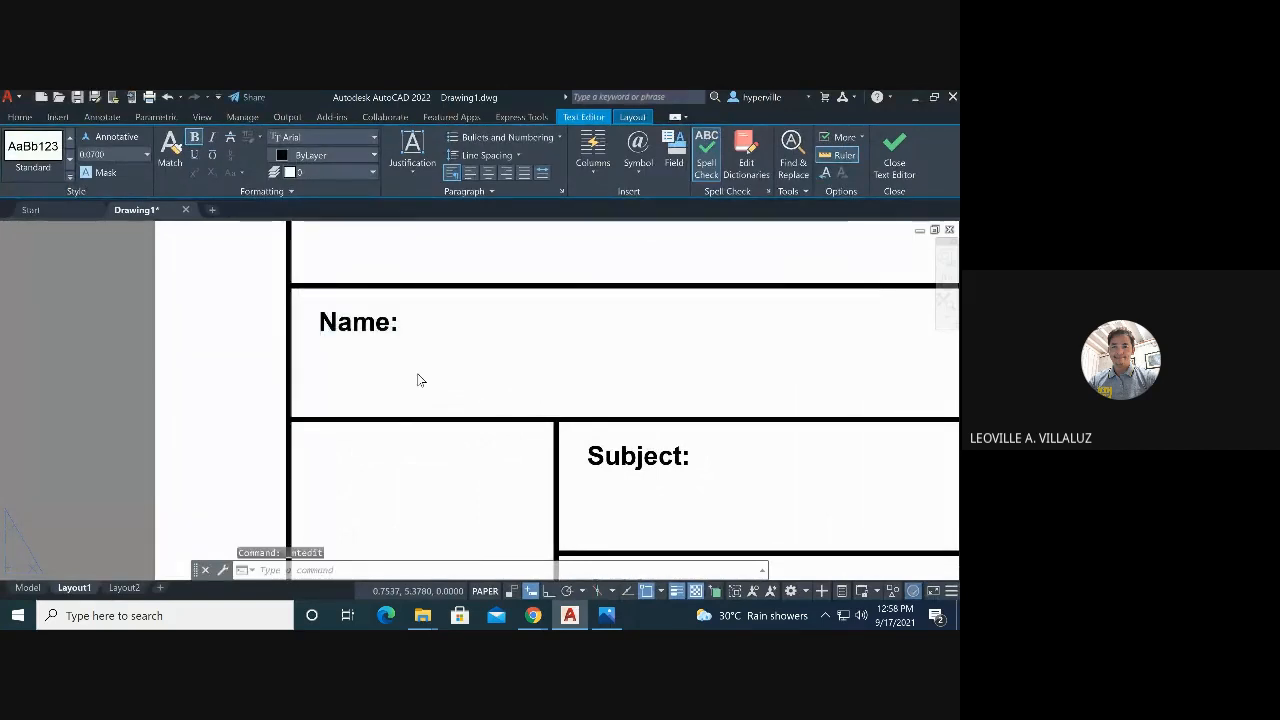
Recheck the template image and change the copied label in the upper cell beside the picture cell to "Grade and Section:"
scroll(400, 405, down, 2)
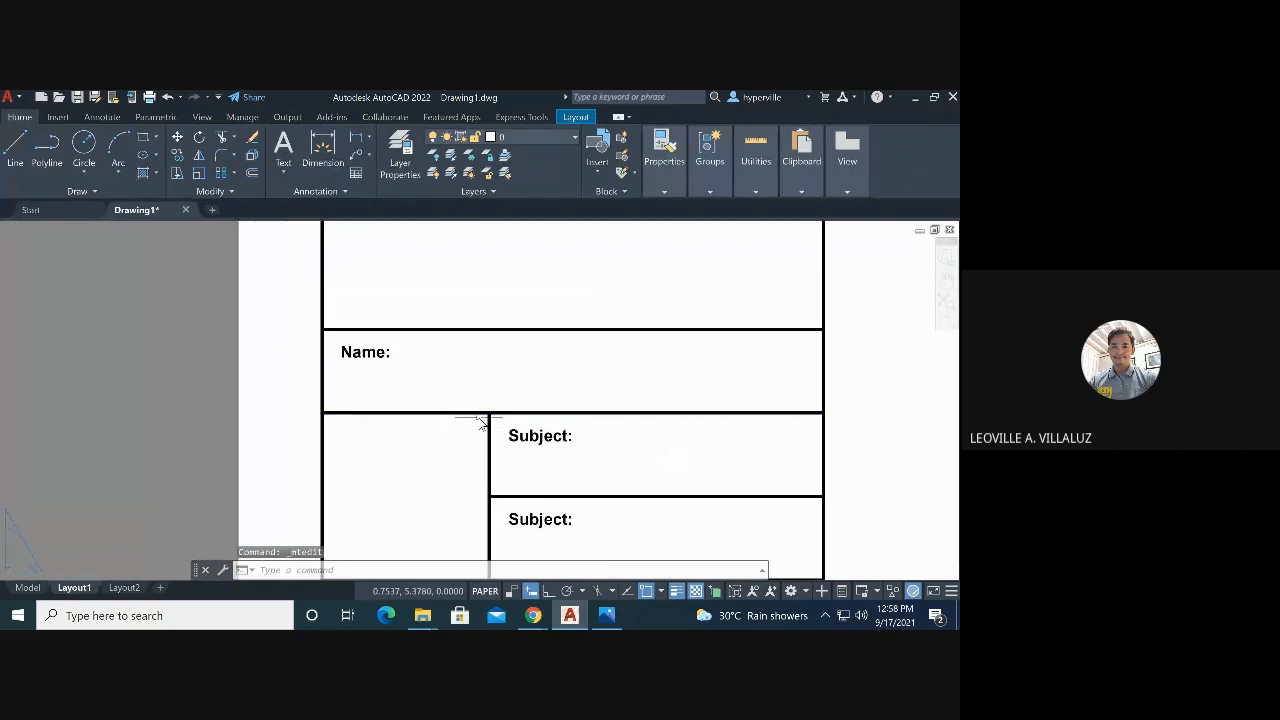
key(alt+Tab)
key(alt+Tab)
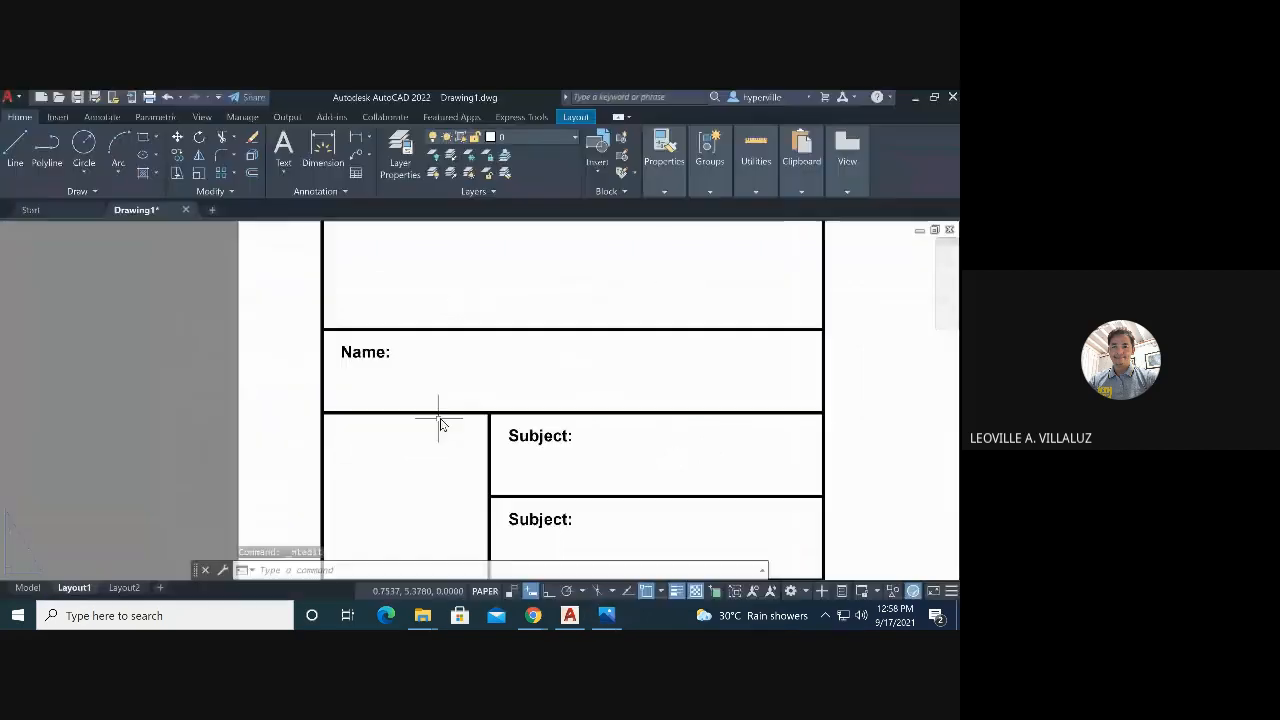
double_click(530, 437)
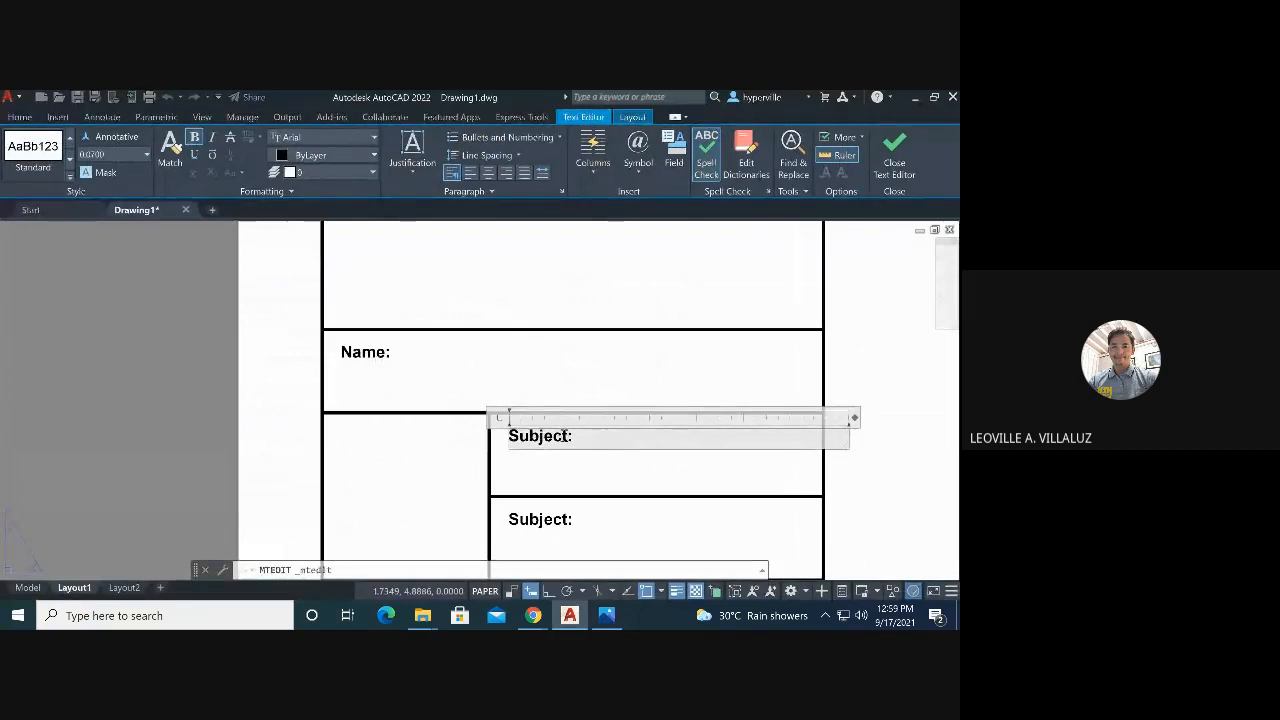
double_click(563, 437)
text(Gr)
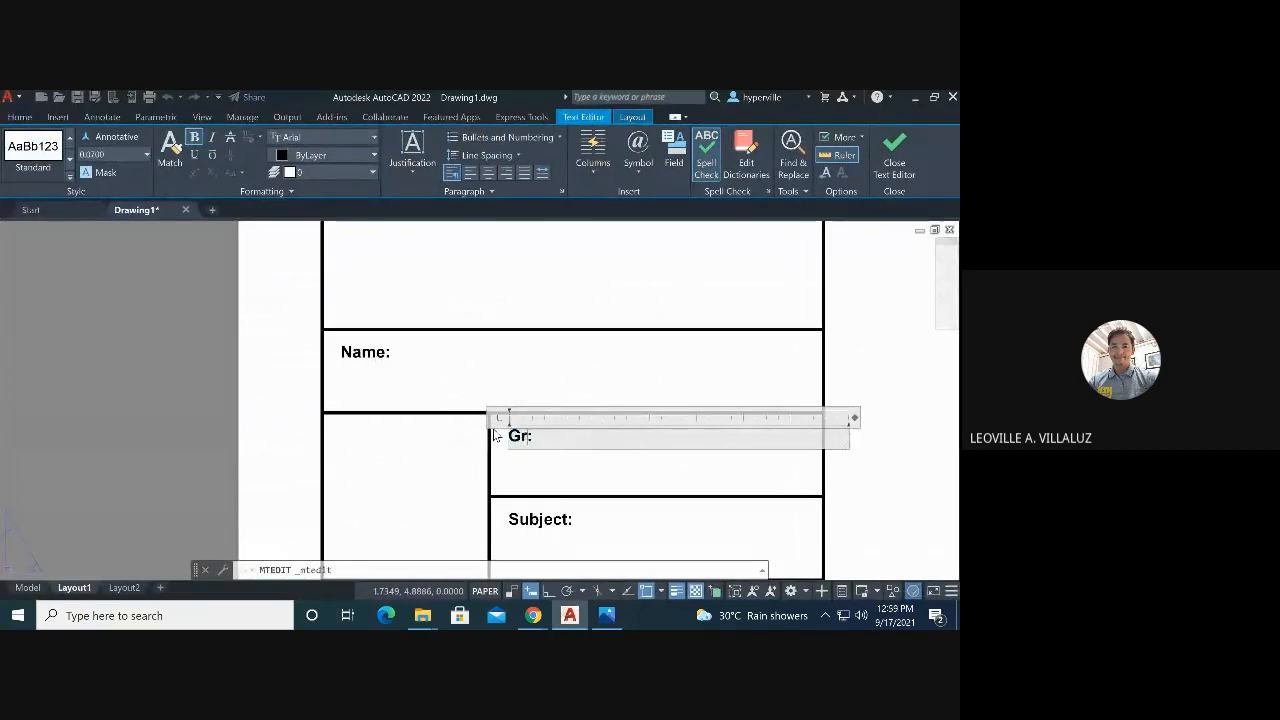
text(ade and Section)
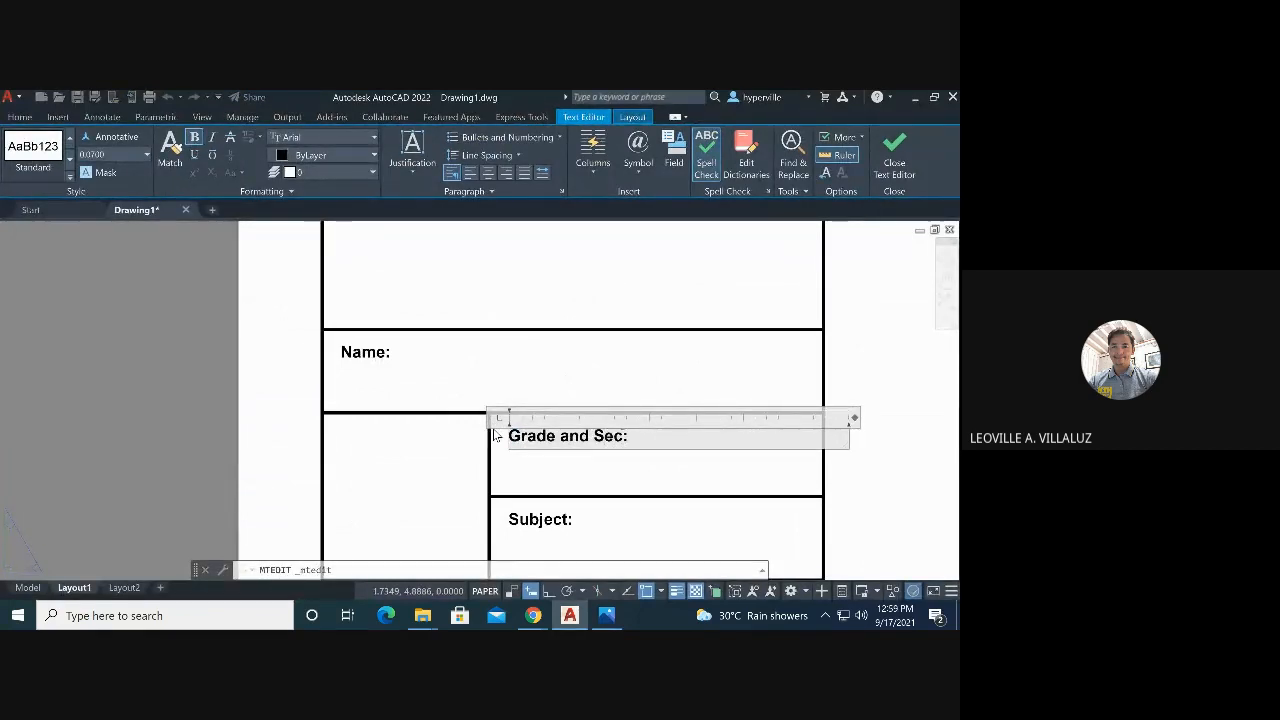
click(649, 461)
scroll(400, 380, down, 3)
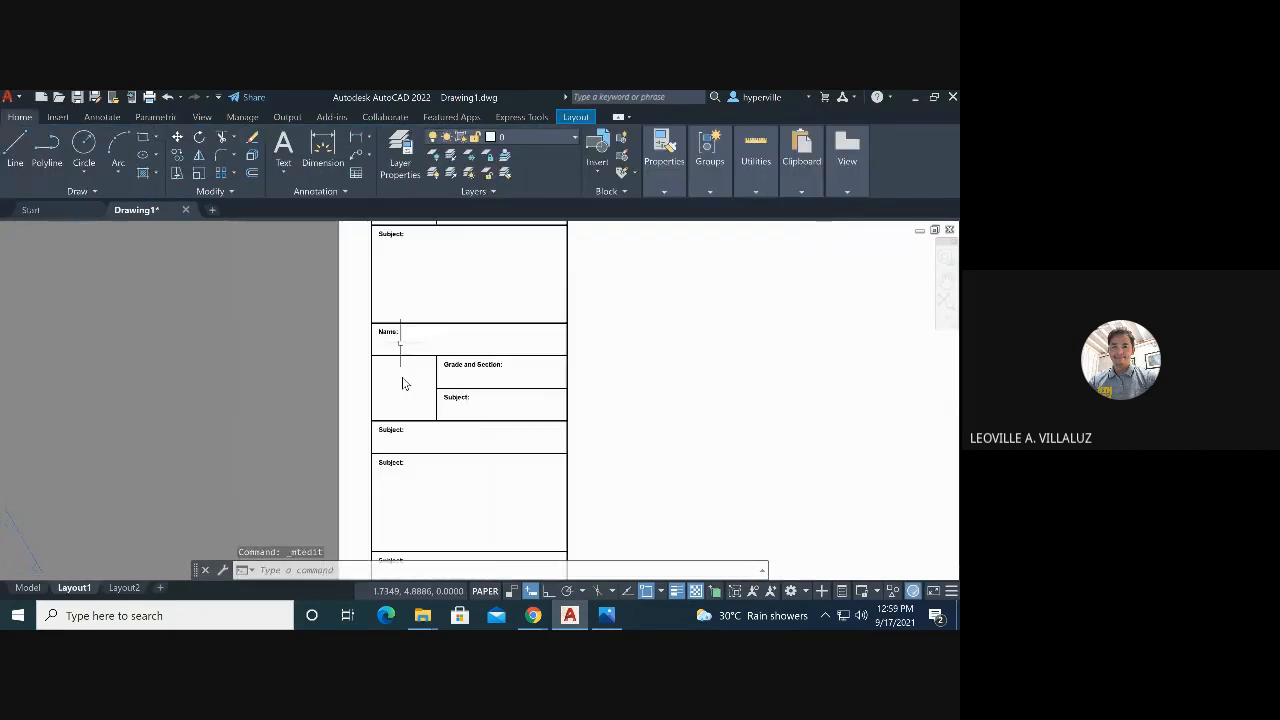
scroll(433, 390, down, 1)
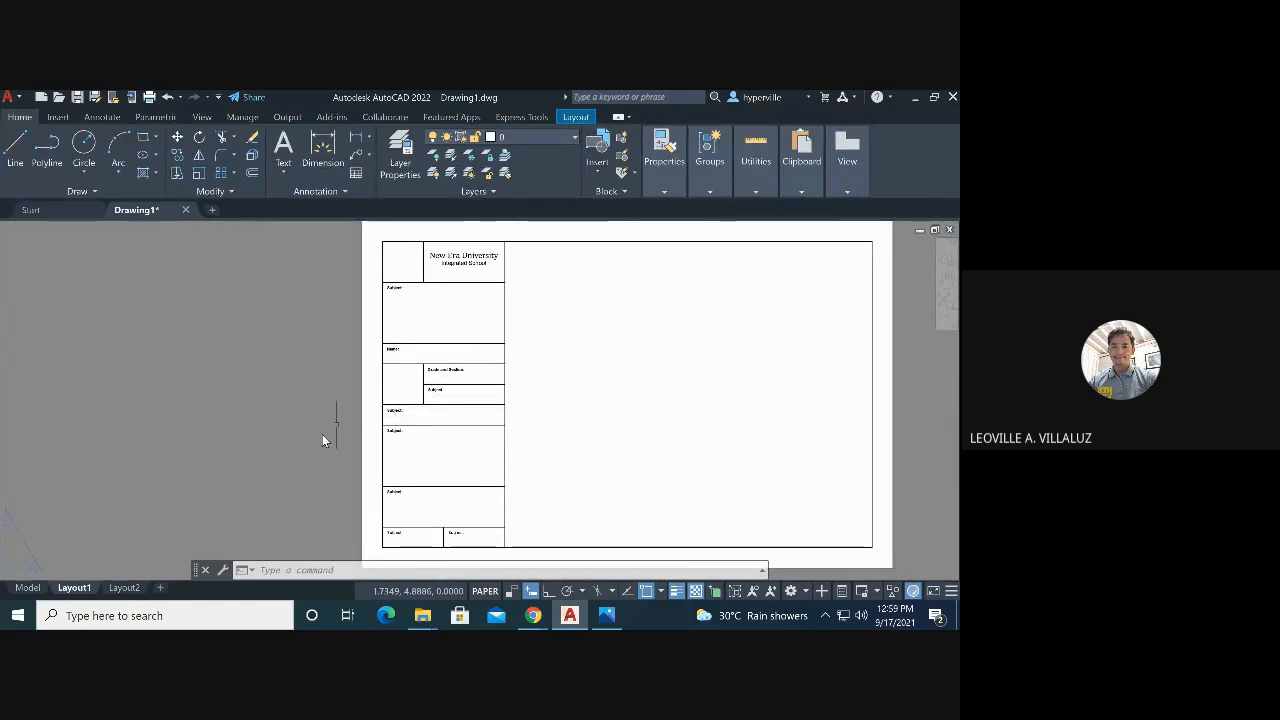
scroll(323, 440, down, 1)
scroll(556, 408, up, 2)
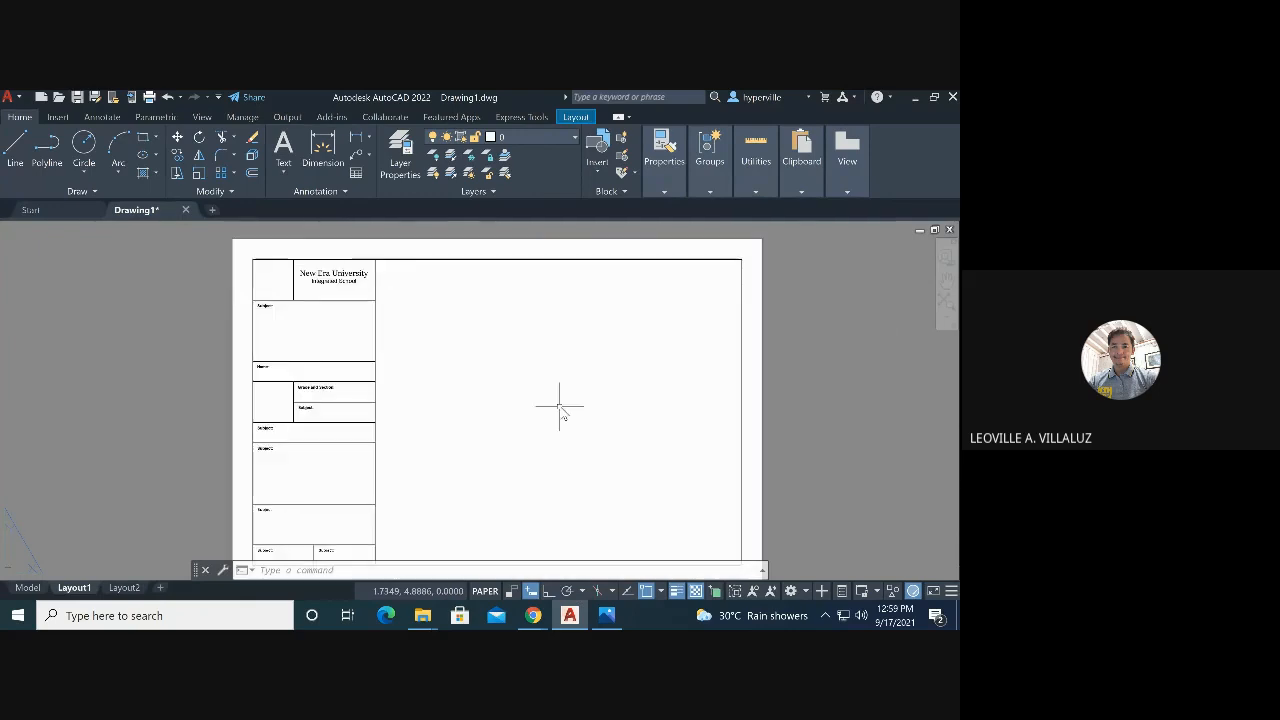
scroll(341, 287, down, 2)
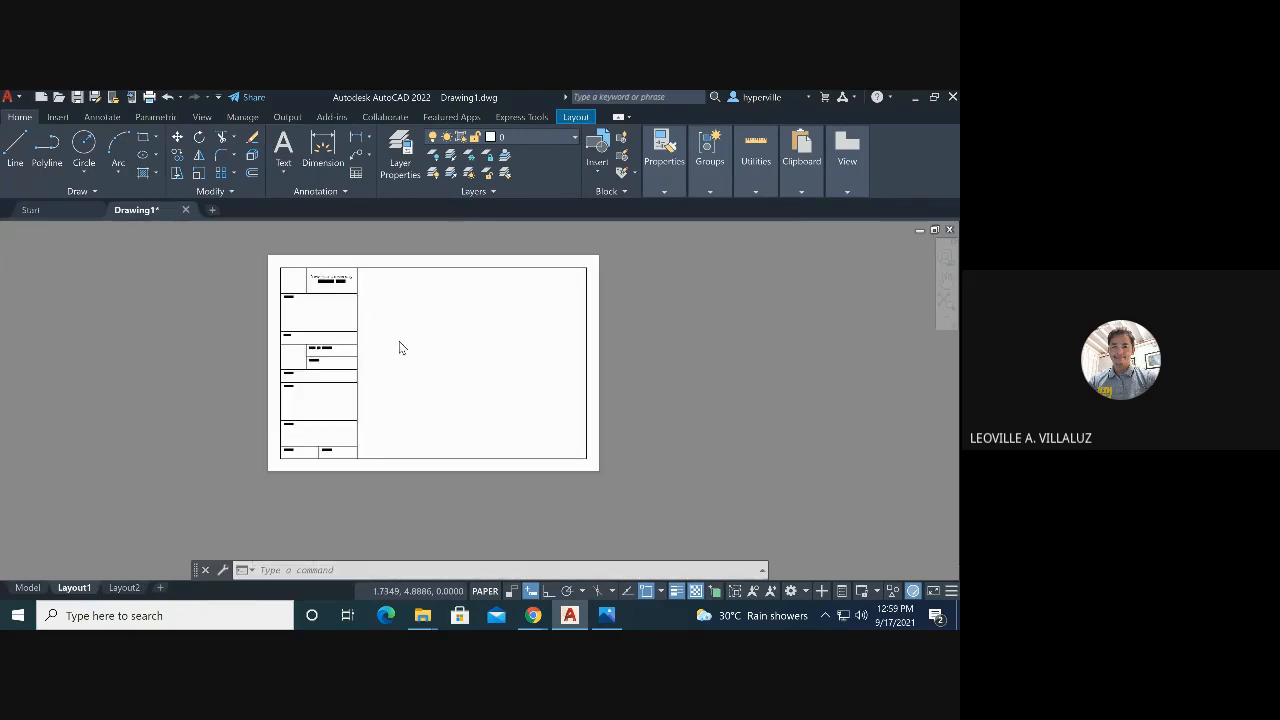
scroll(399, 347, up, 2)
scroll(394, 493, down, 2)
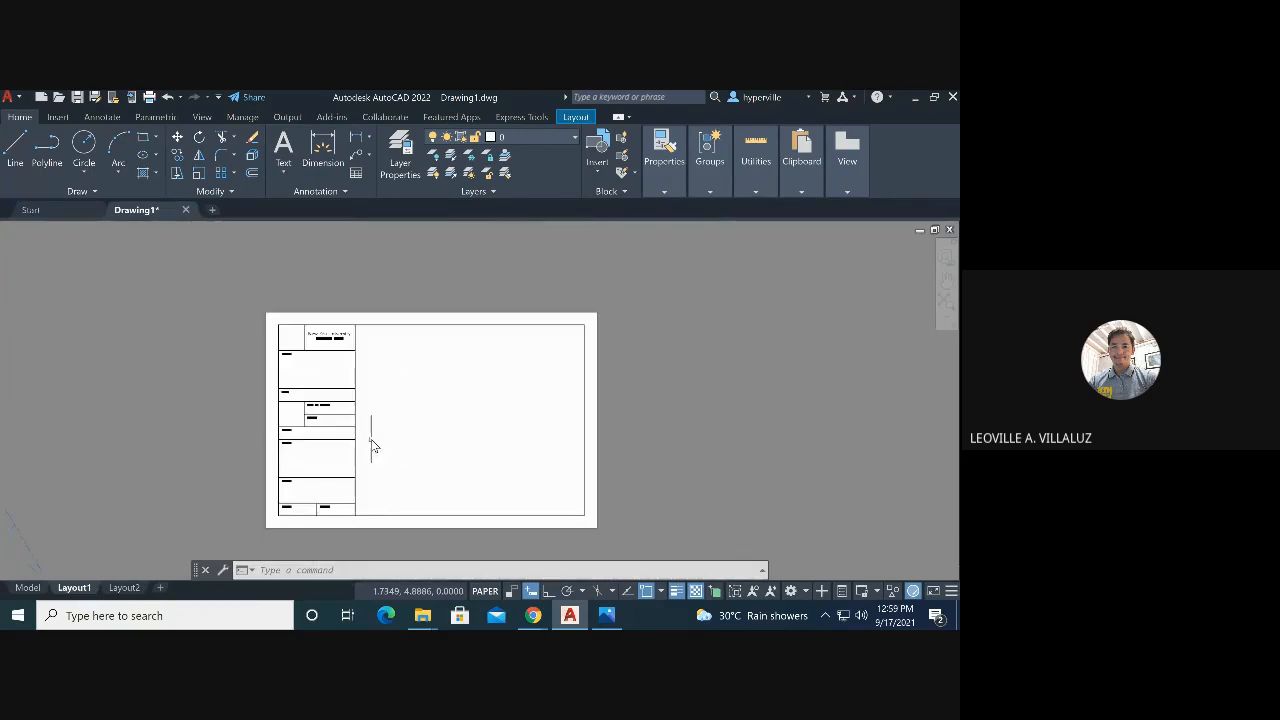
Copy the NEU.IS LOGO image file from the AUTOCAD LECTURES folder and return to the AutoCAD drawing
scroll(378, 456, up, 2)
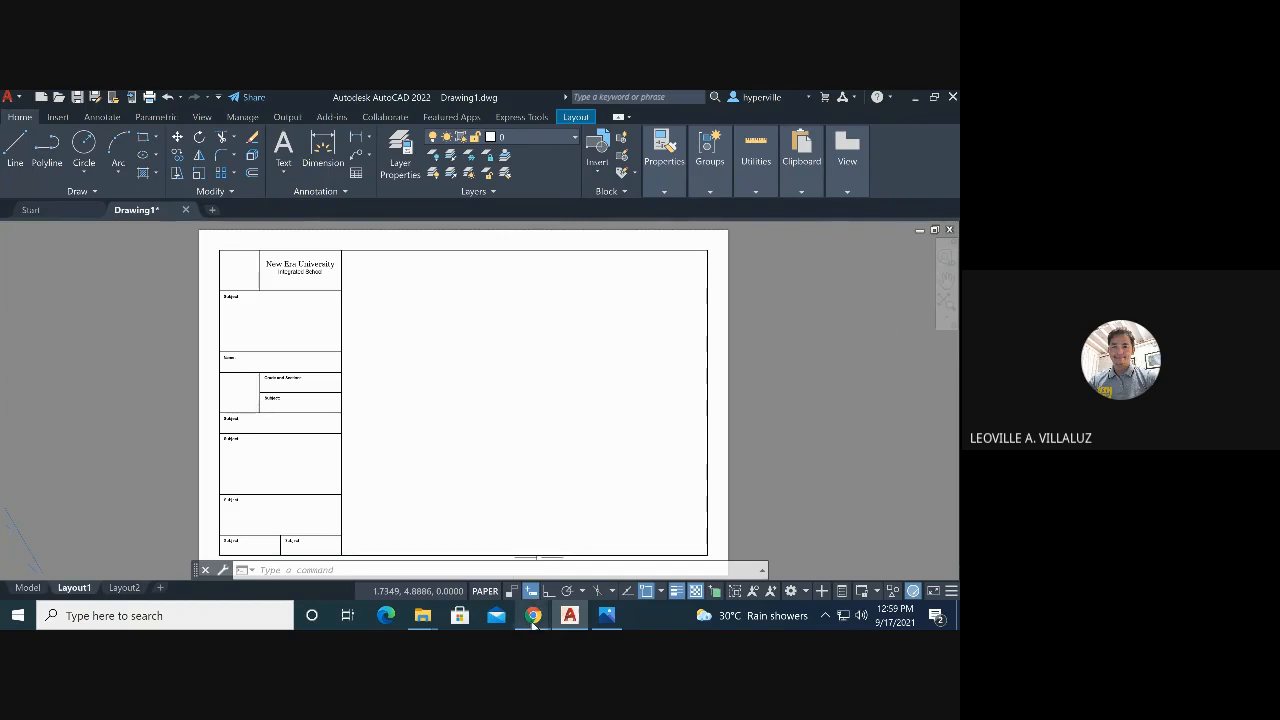
mouse_move(425, 620)
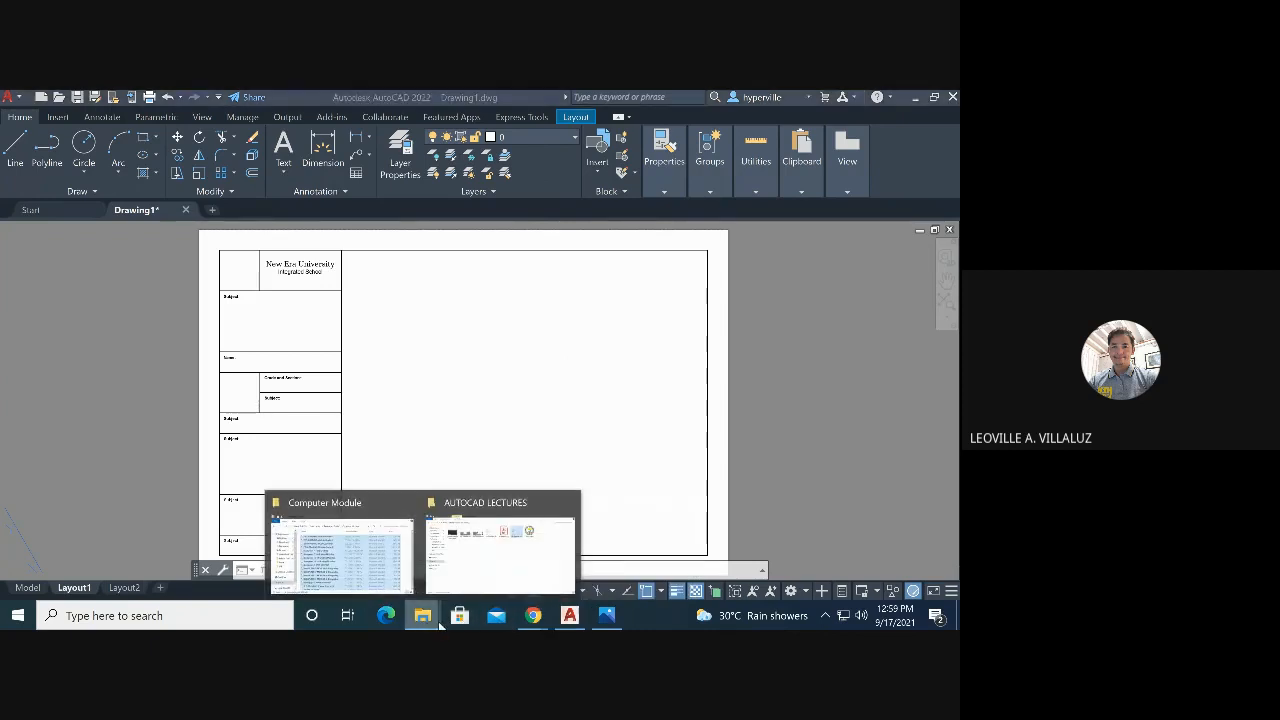
click(505, 580)
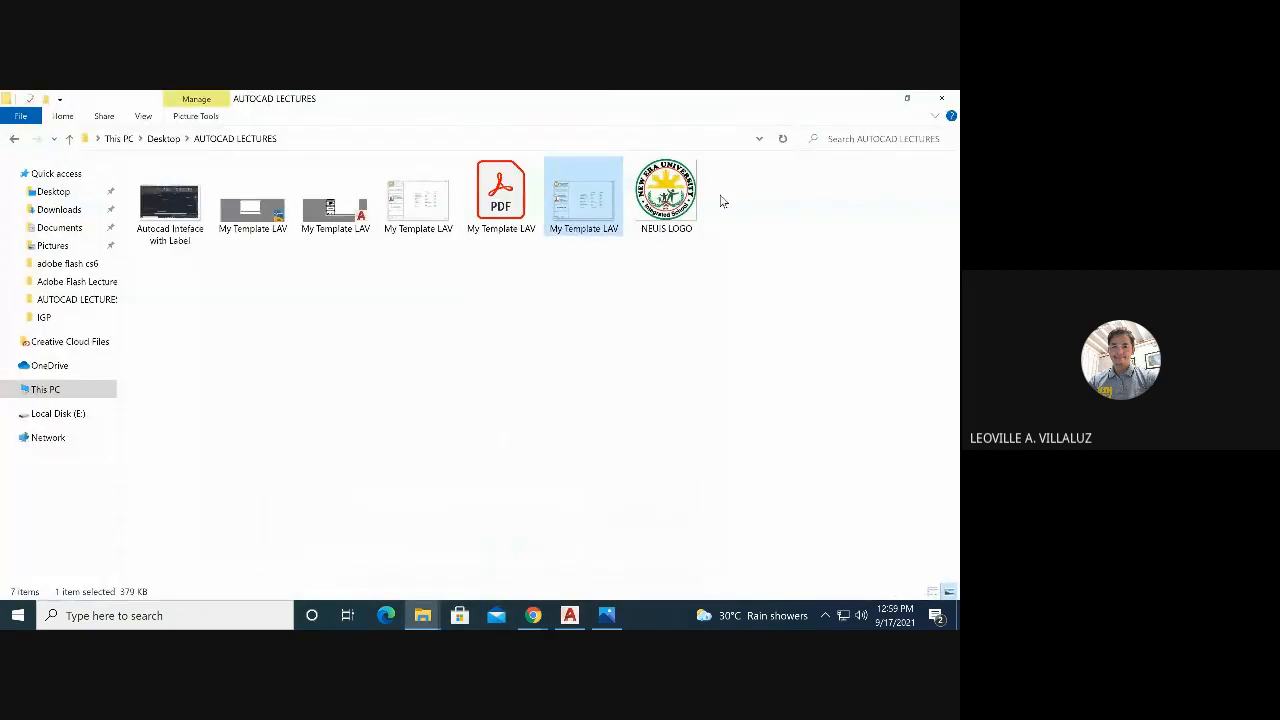
right_click(676, 196)
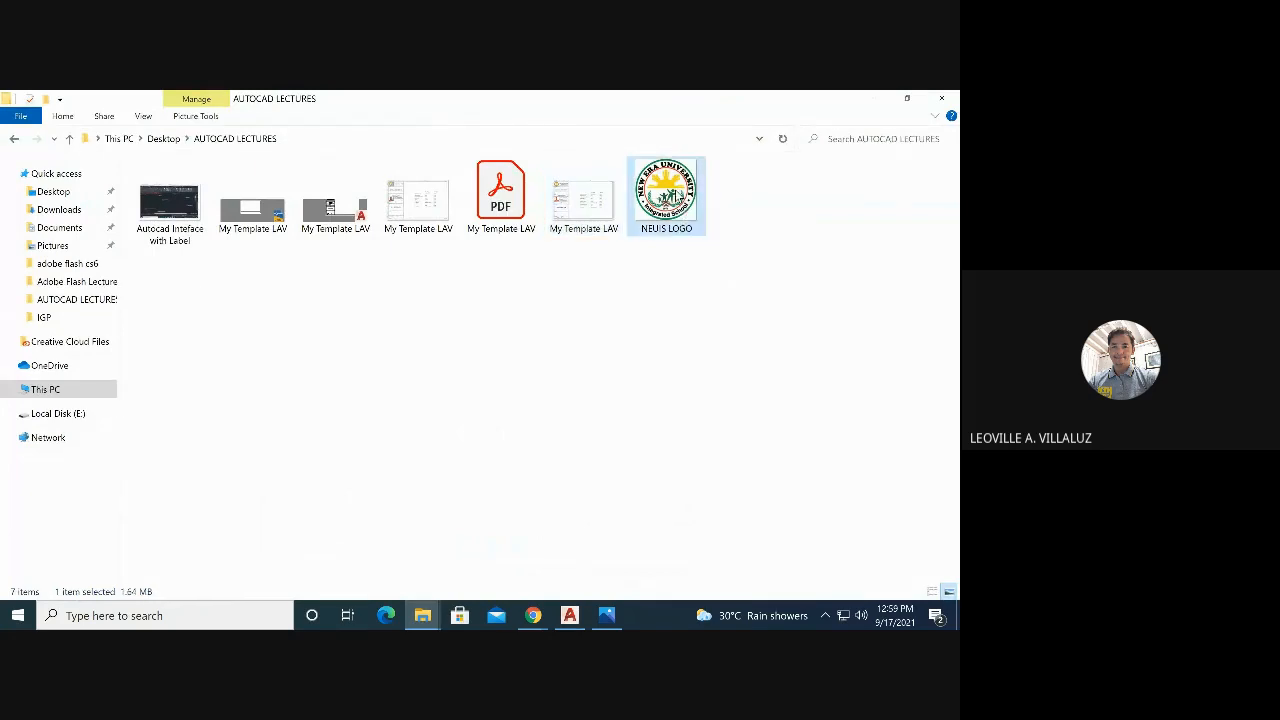
click(722, 514)
click(570, 616)
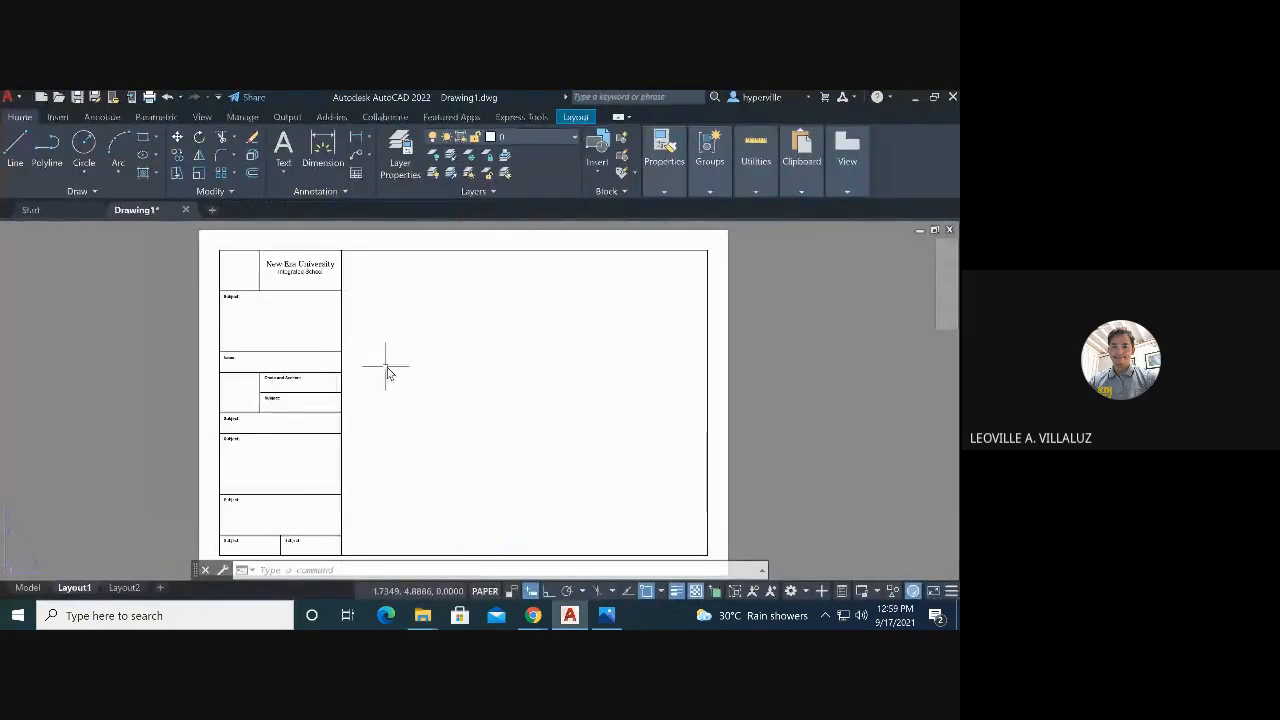
Paste the logo at the lower-left corner of the empty cell beside the school name, scaled to the cell's width with rotation 0
key(ctrl+v)
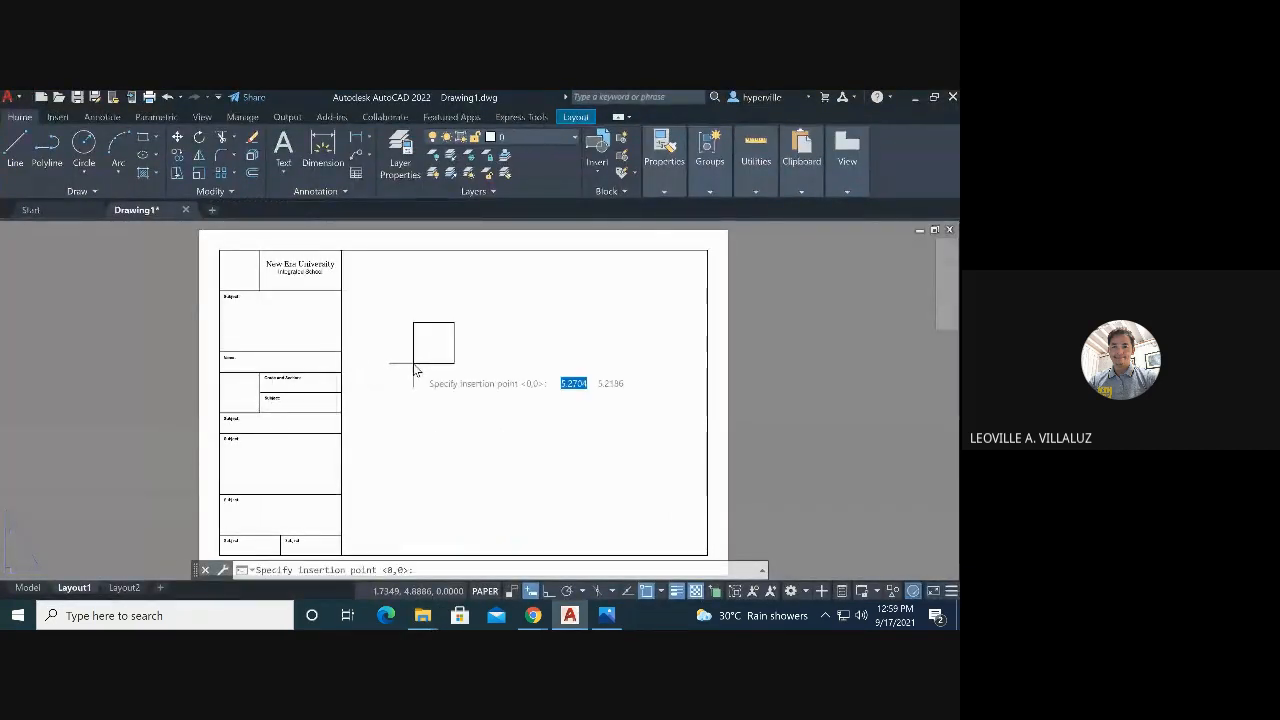
click(224, 296)
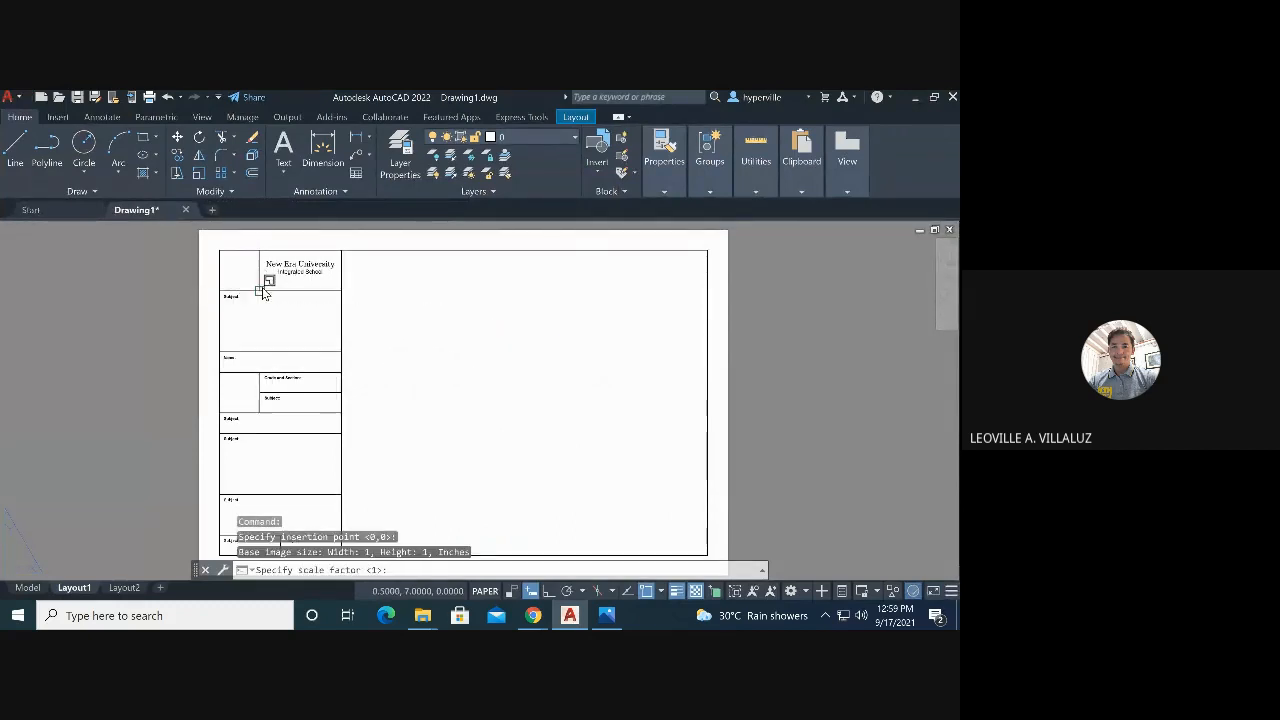
key(Return)
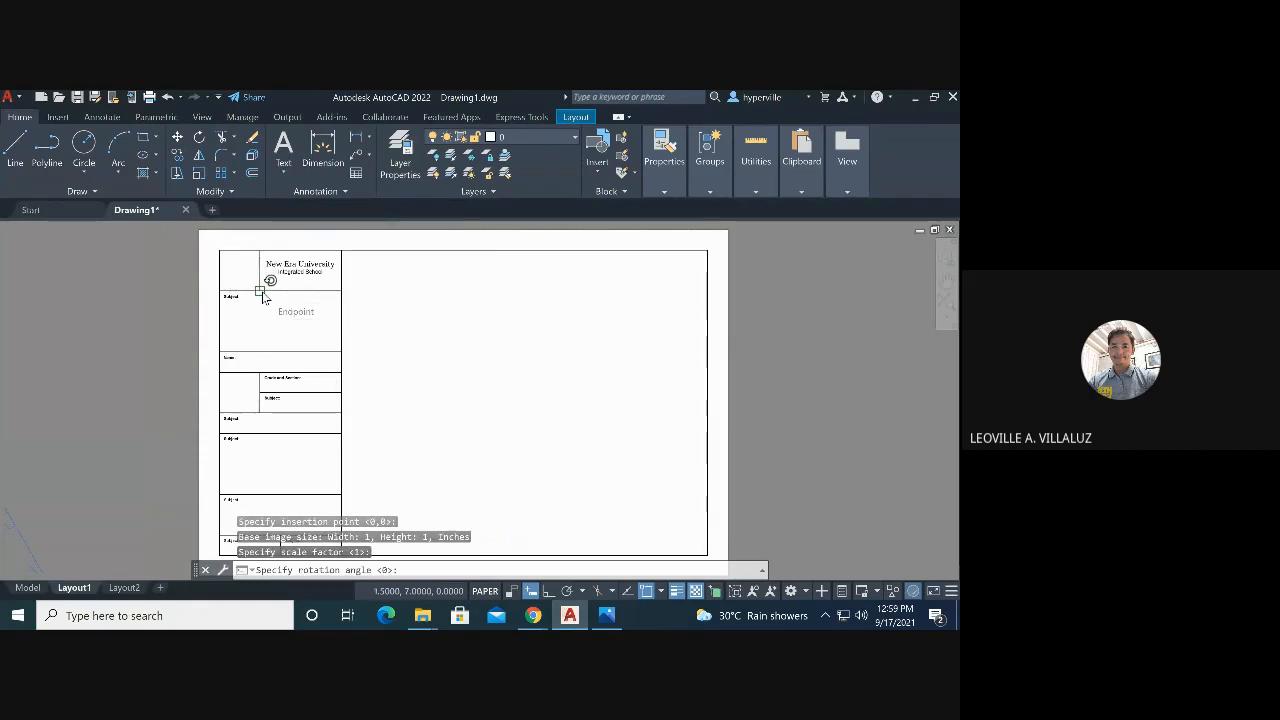
key(Return)
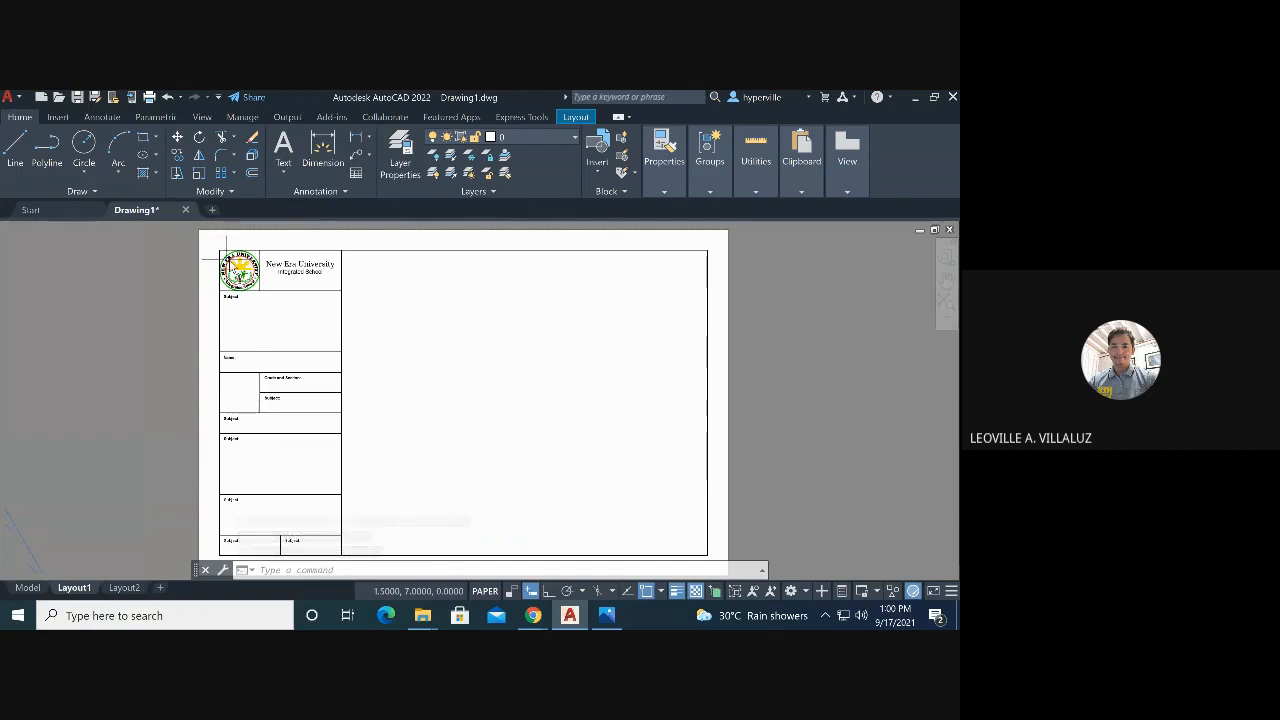
scroll(215, 260, up, 3)
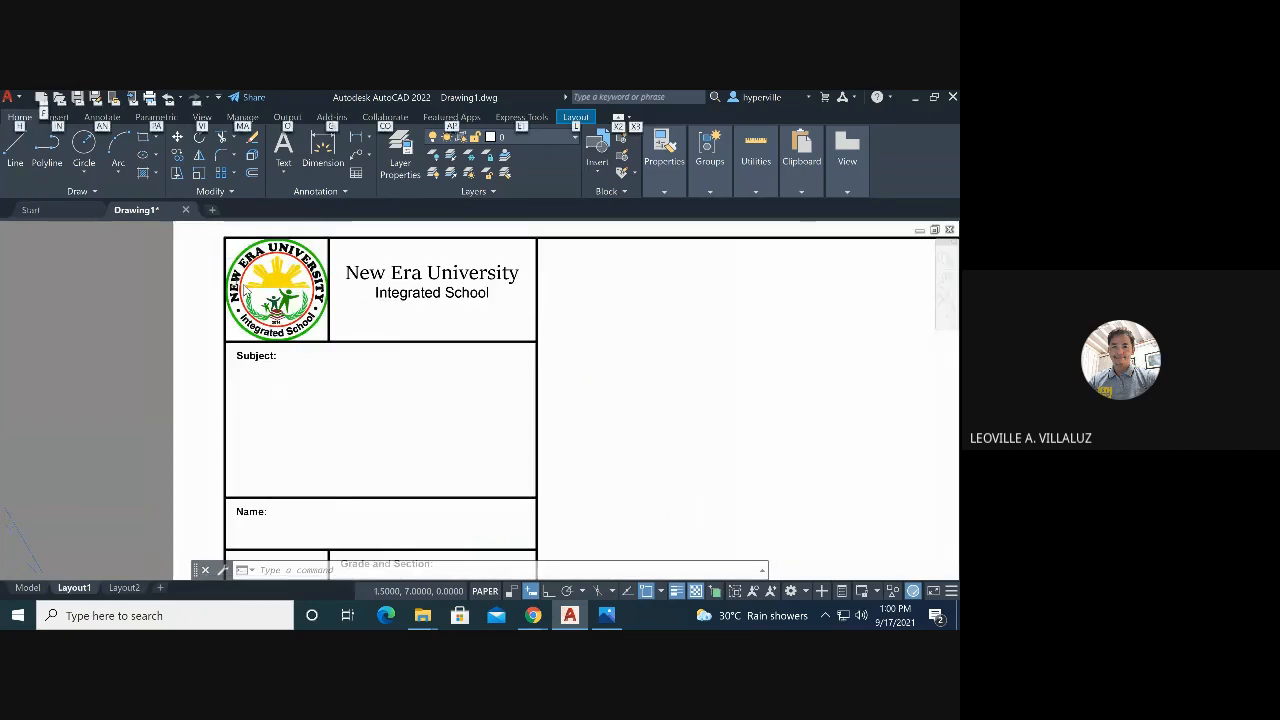
scroll(245, 289, up, 3)
scroll(255, 280, down, 3)
scroll(265, 272, up, 2)
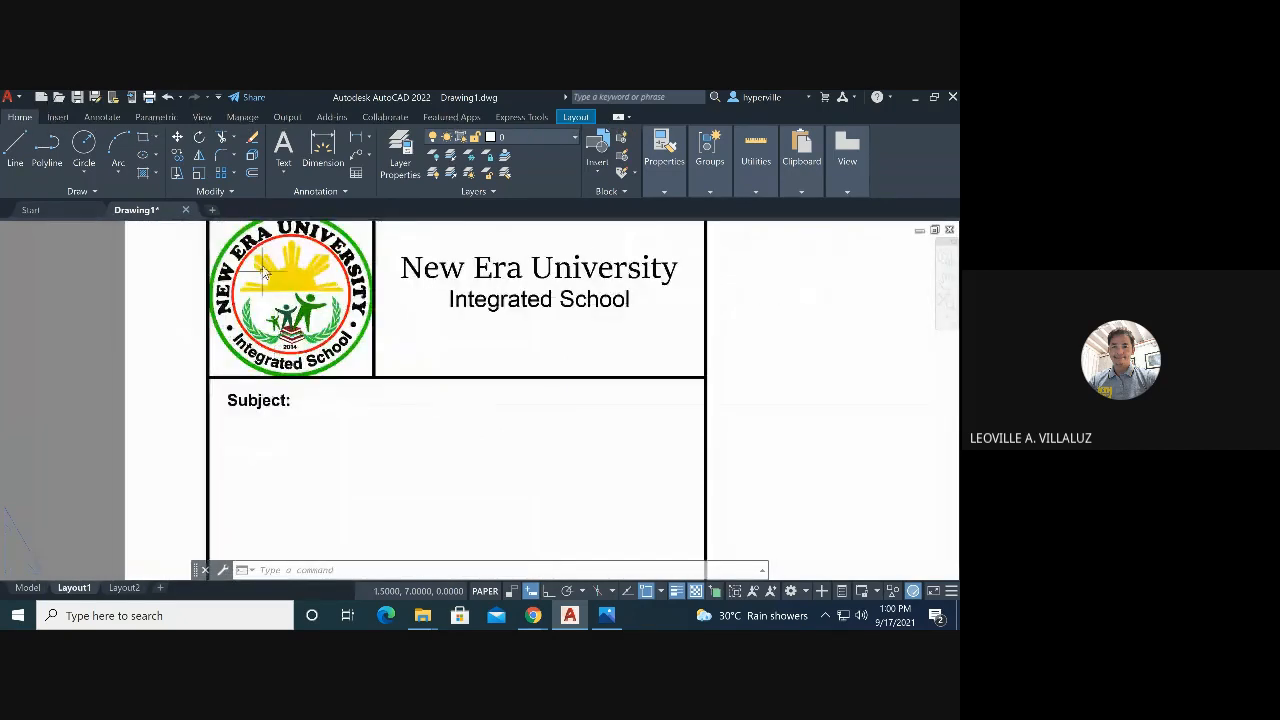
scroll(305, 388, down, 3)
scroll(302, 340, up, 3)
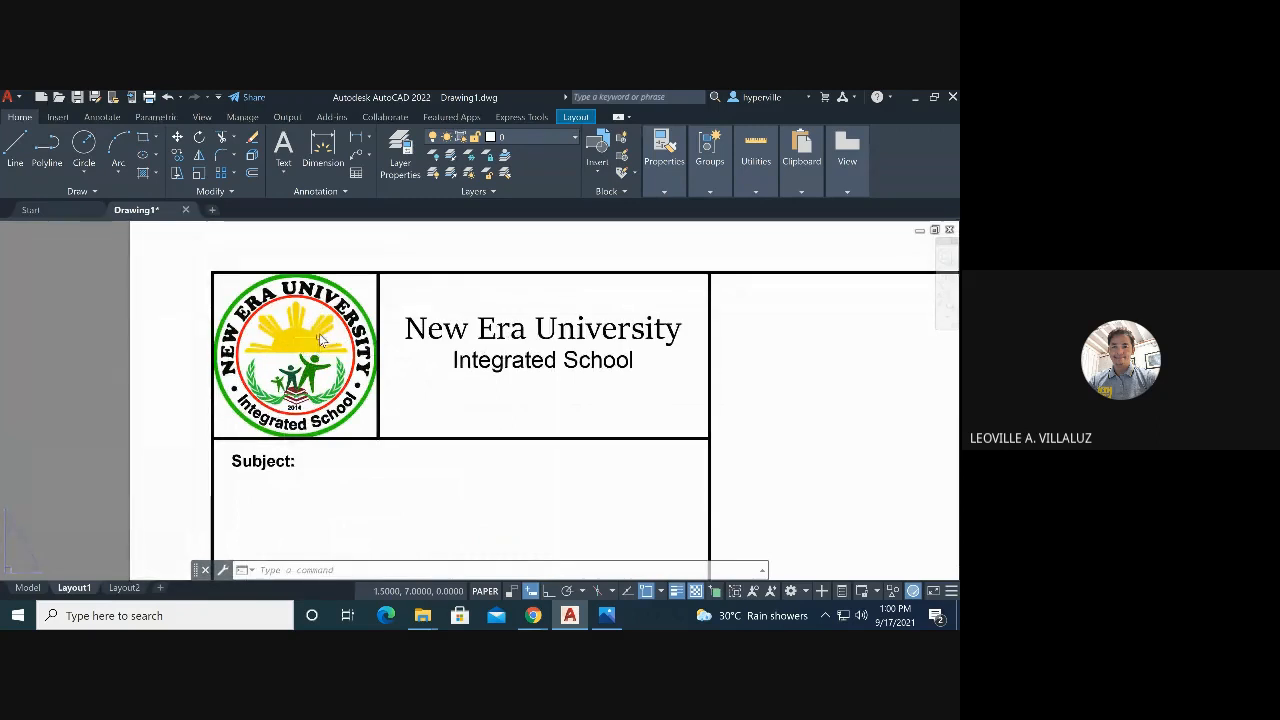
scroll(312, 338, down, 5)
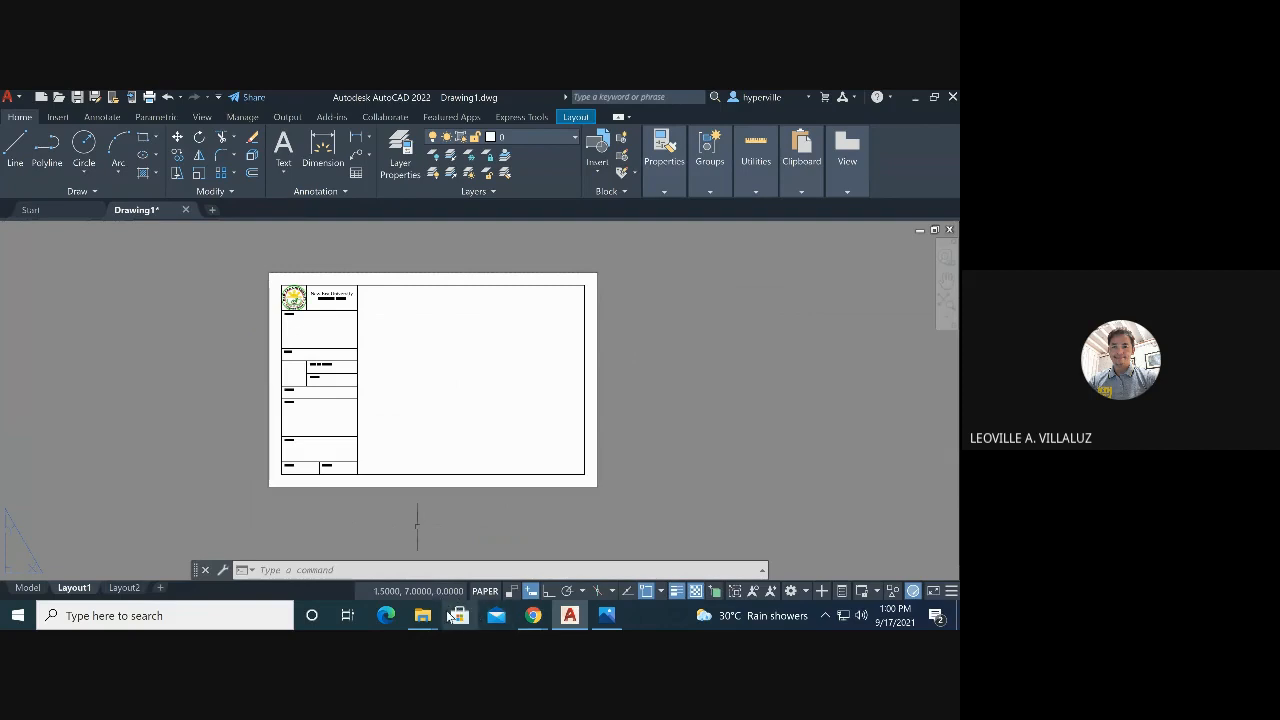
Switch to the Computer Module window in File Explorer and open the AR 2020-2021 folder on Local Disk (E:)
click(422, 615)
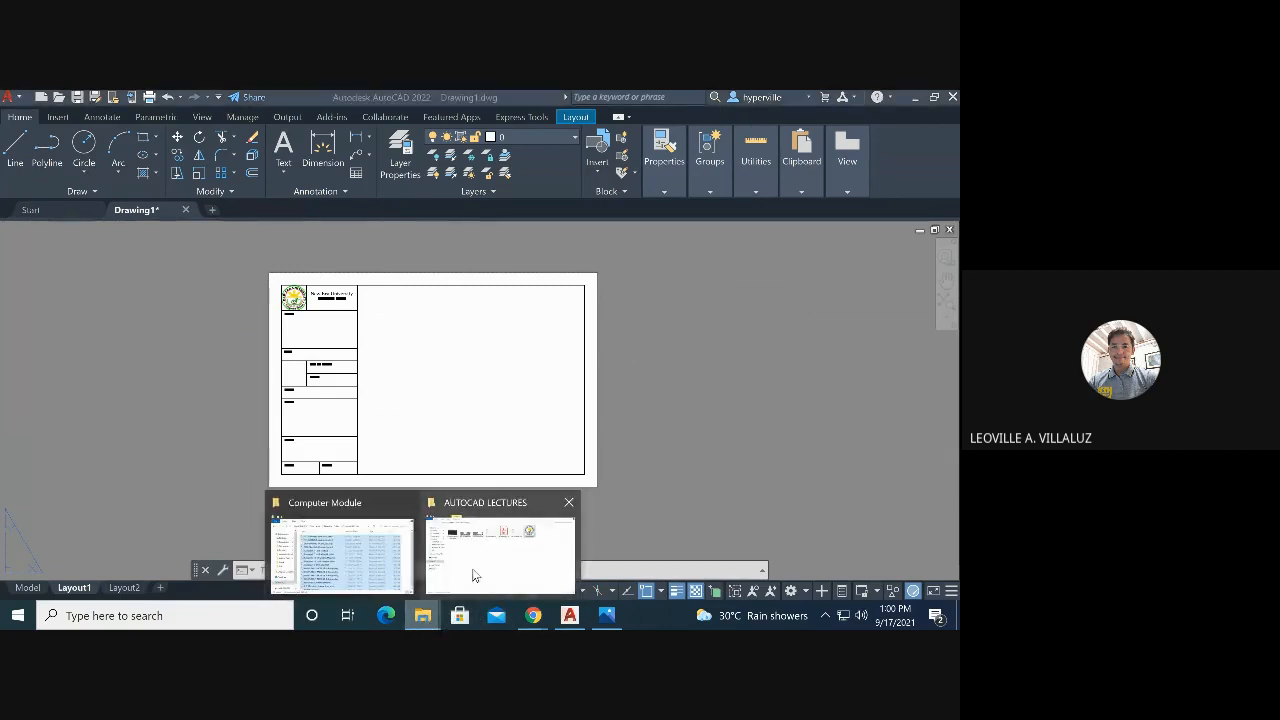
mouse_move(446, 572)
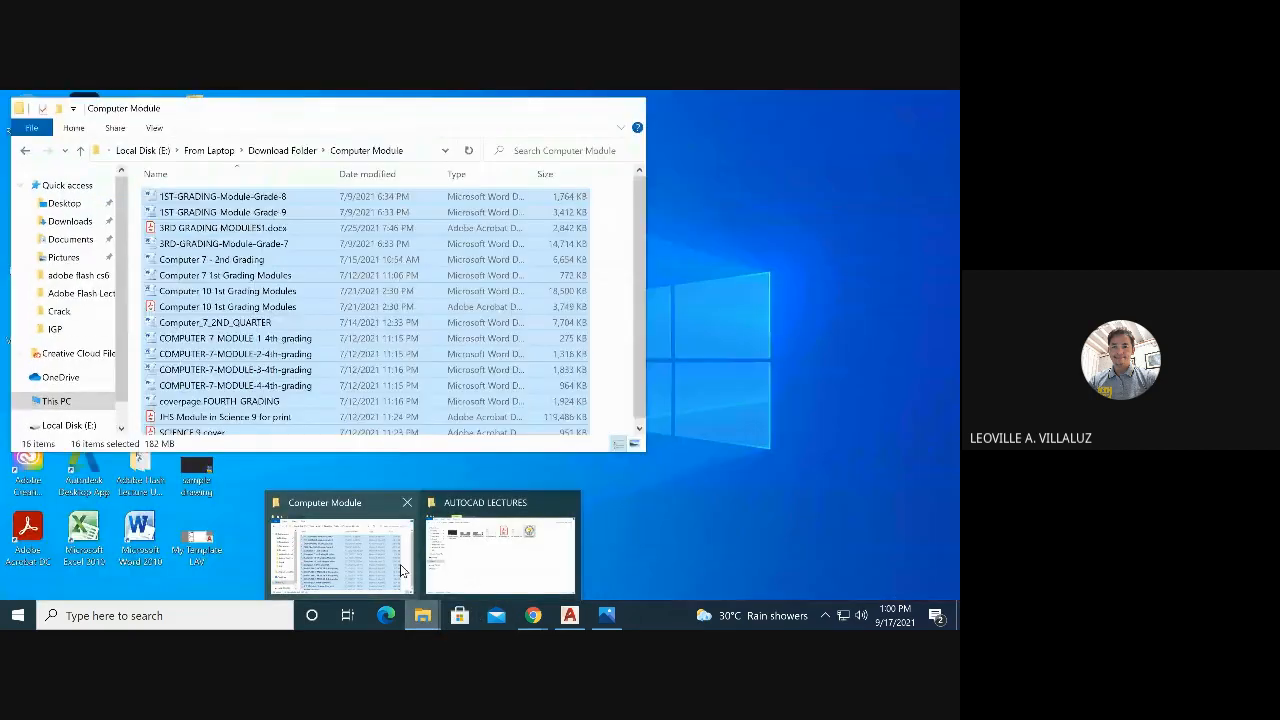
click(401, 571)
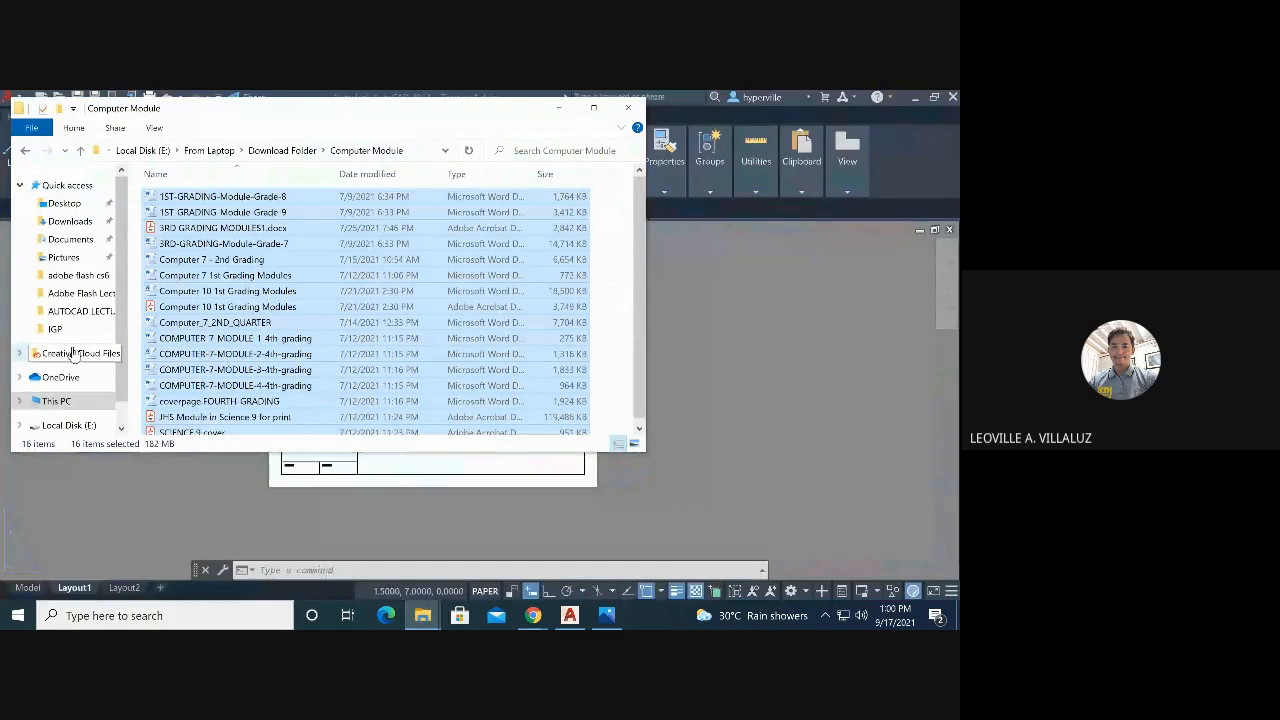
click(57, 400)
click(75, 425)
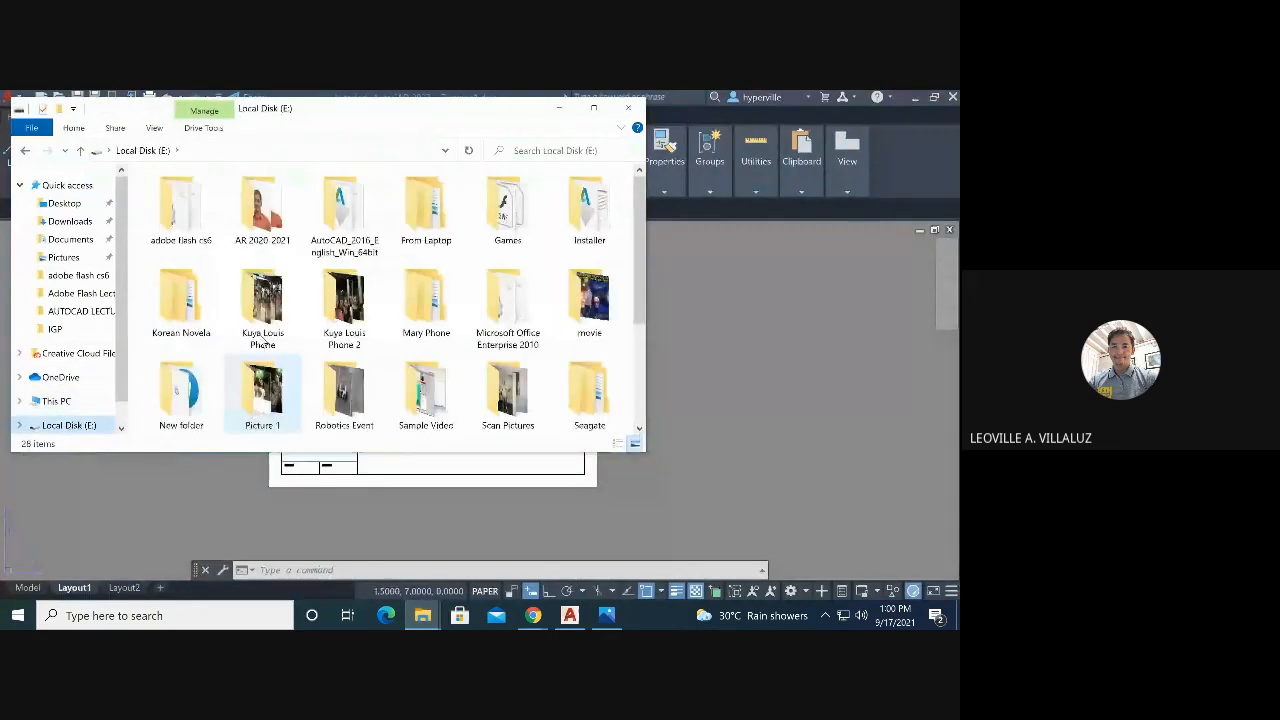
double_click(270, 228)
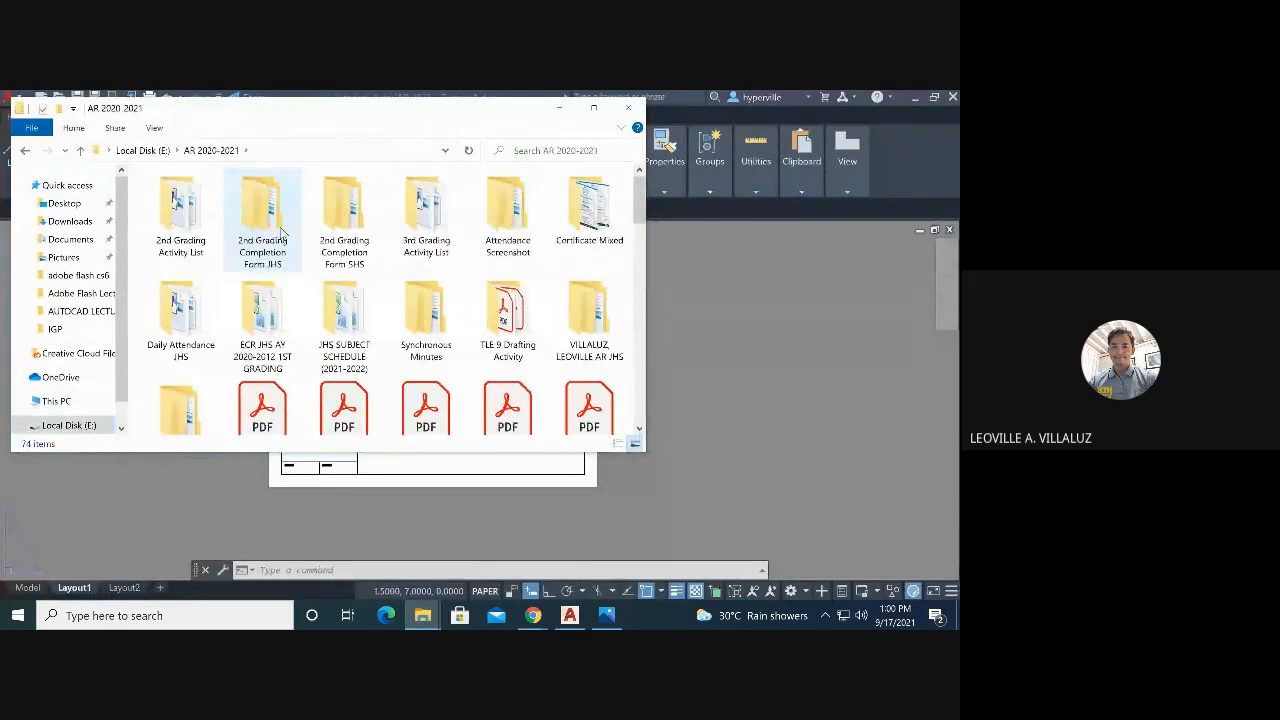
Find the "Me edited" picture in the folder, copy it and minimize the folder window to return to AutoCAD
scroll(262, 213, down, 10)
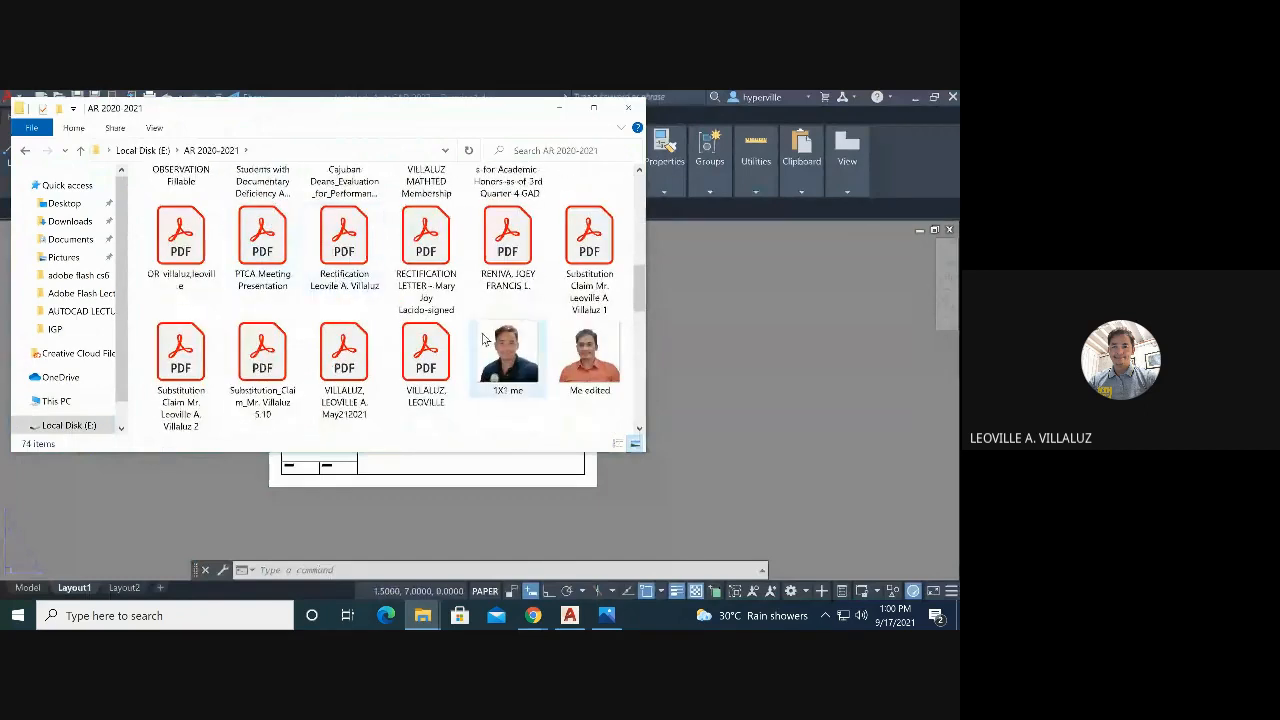
scroll(580, 240, up, 1)
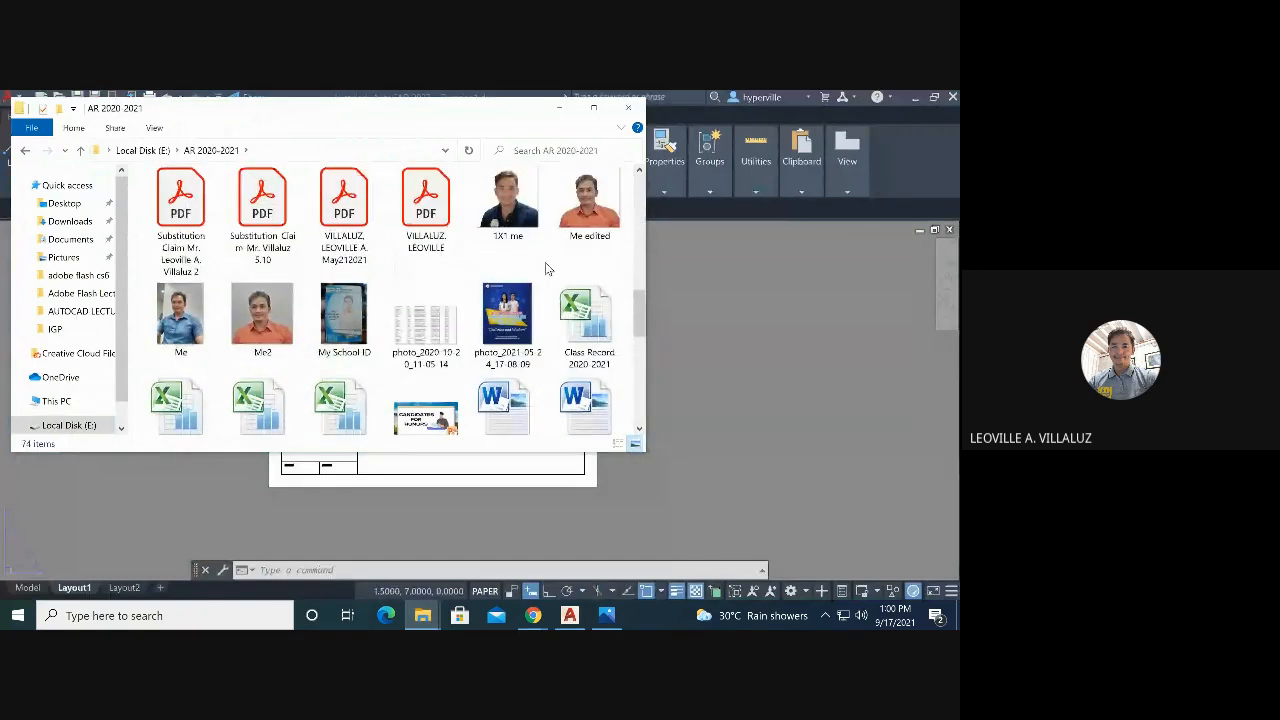
right_click(591, 217)
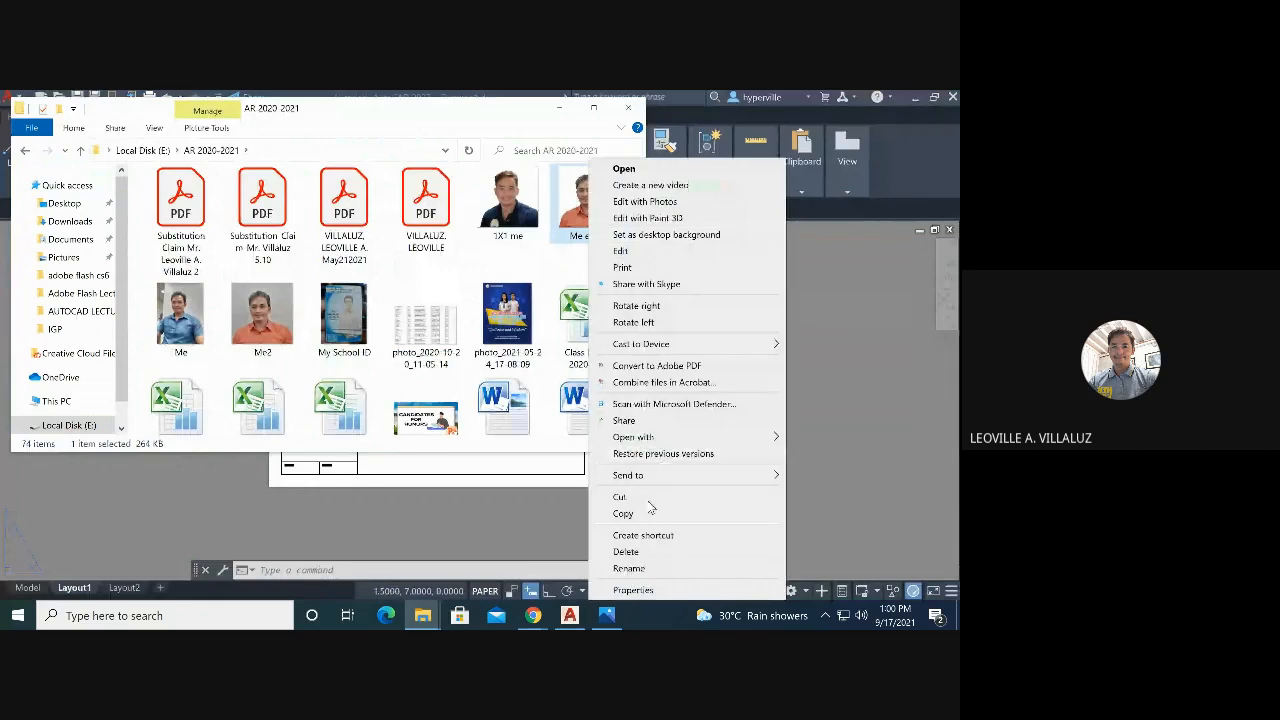
click(623, 513)
click(558, 107)
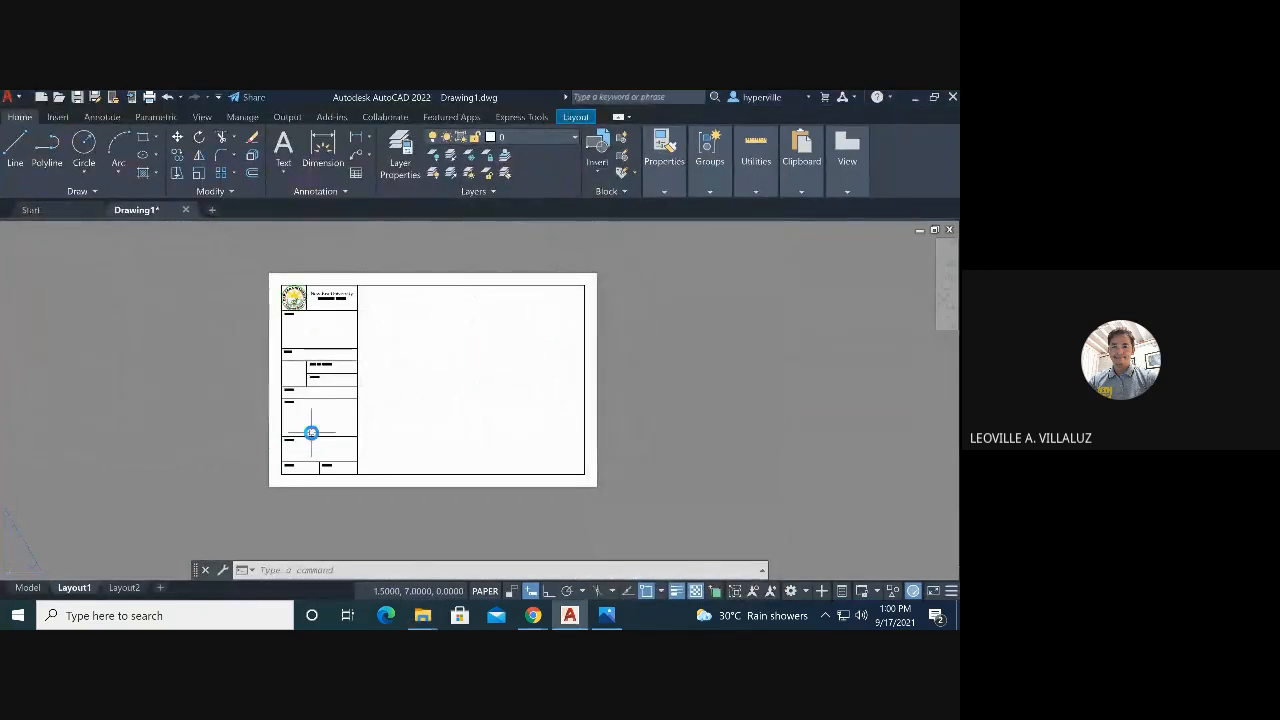
Paste the photo at the lower-left corner of the picture cell beside the "Grade and Section:" label, with rotation angle 0
key(ctrl+v)
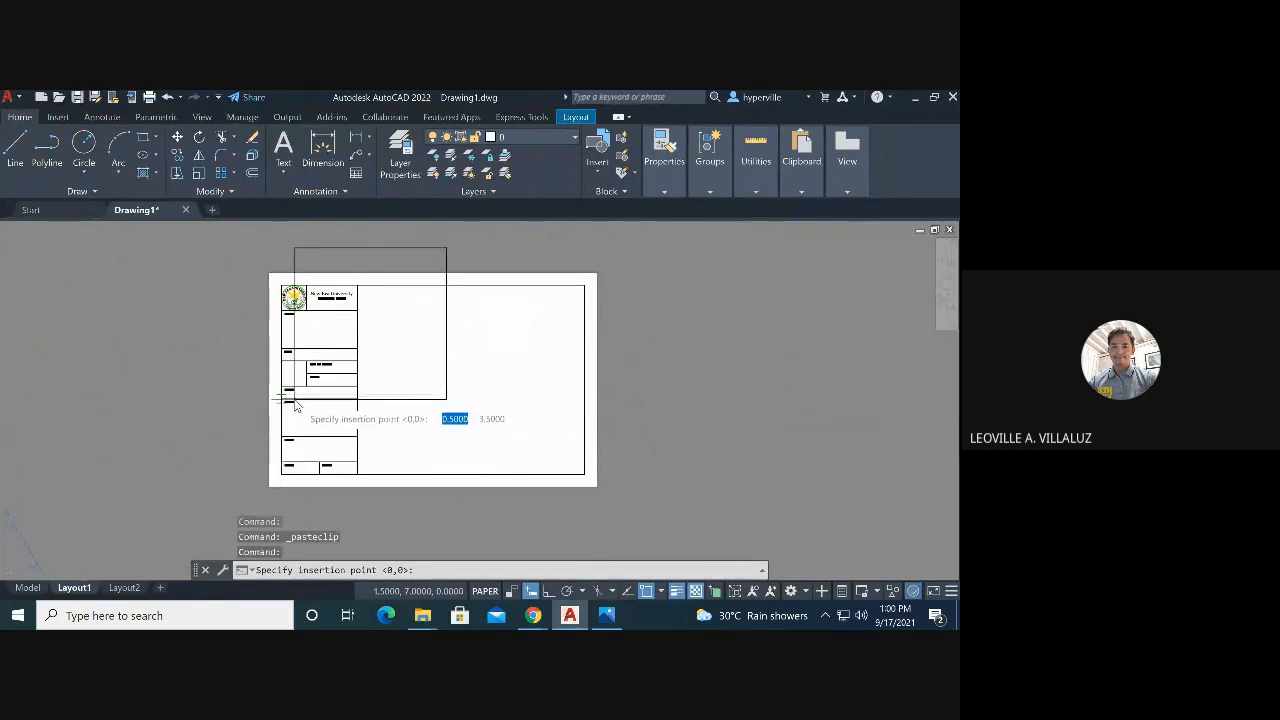
scroll(294, 397, up, 5)
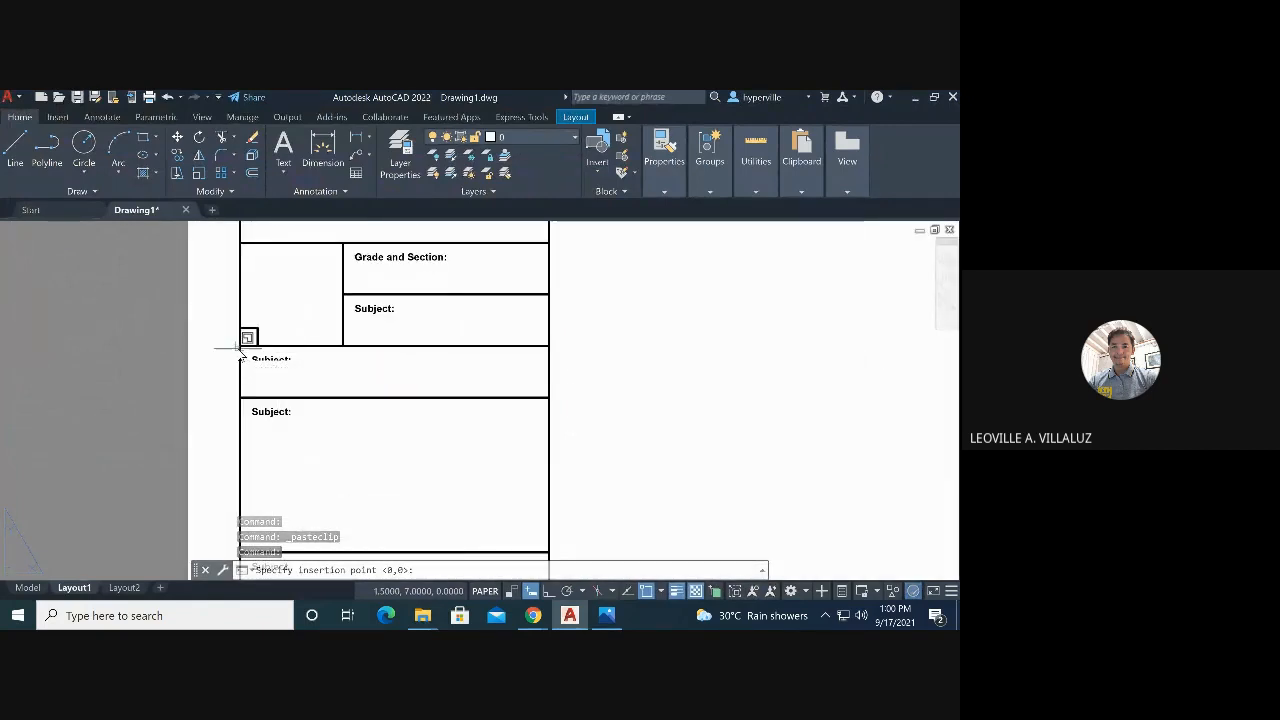
click(241, 346)
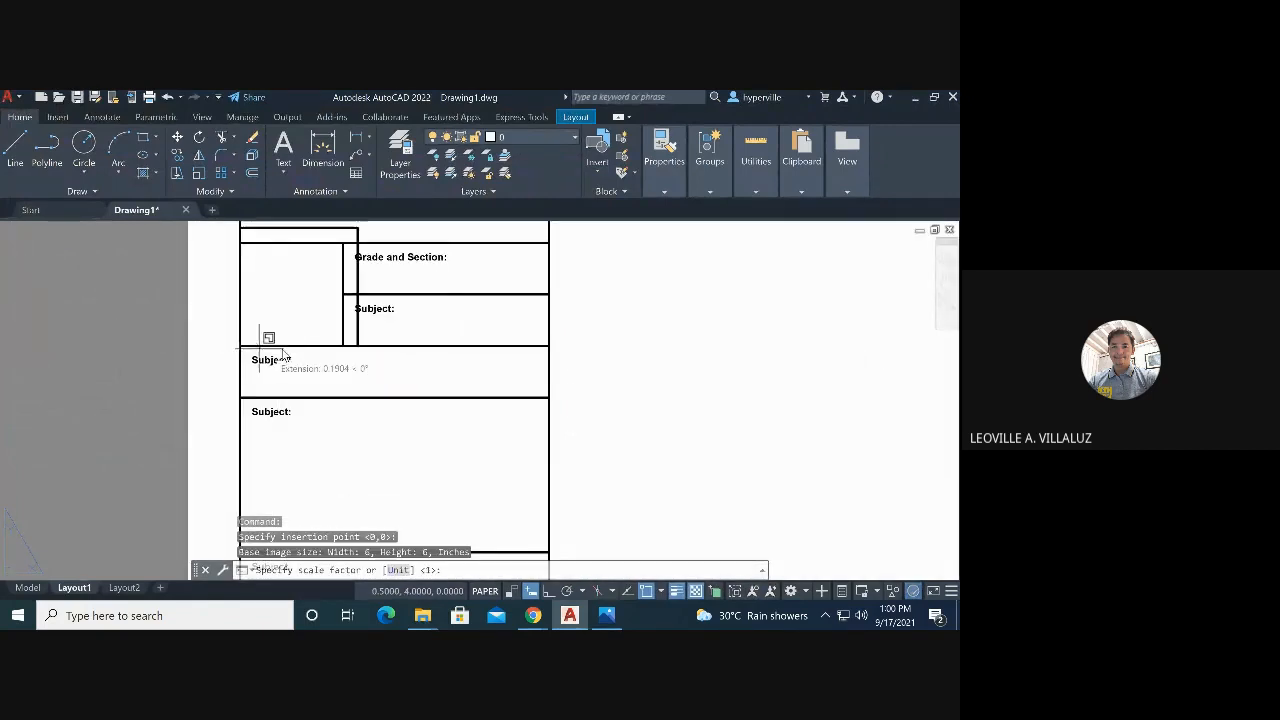
click(346, 338)
scroll(345, 336, down, 4)
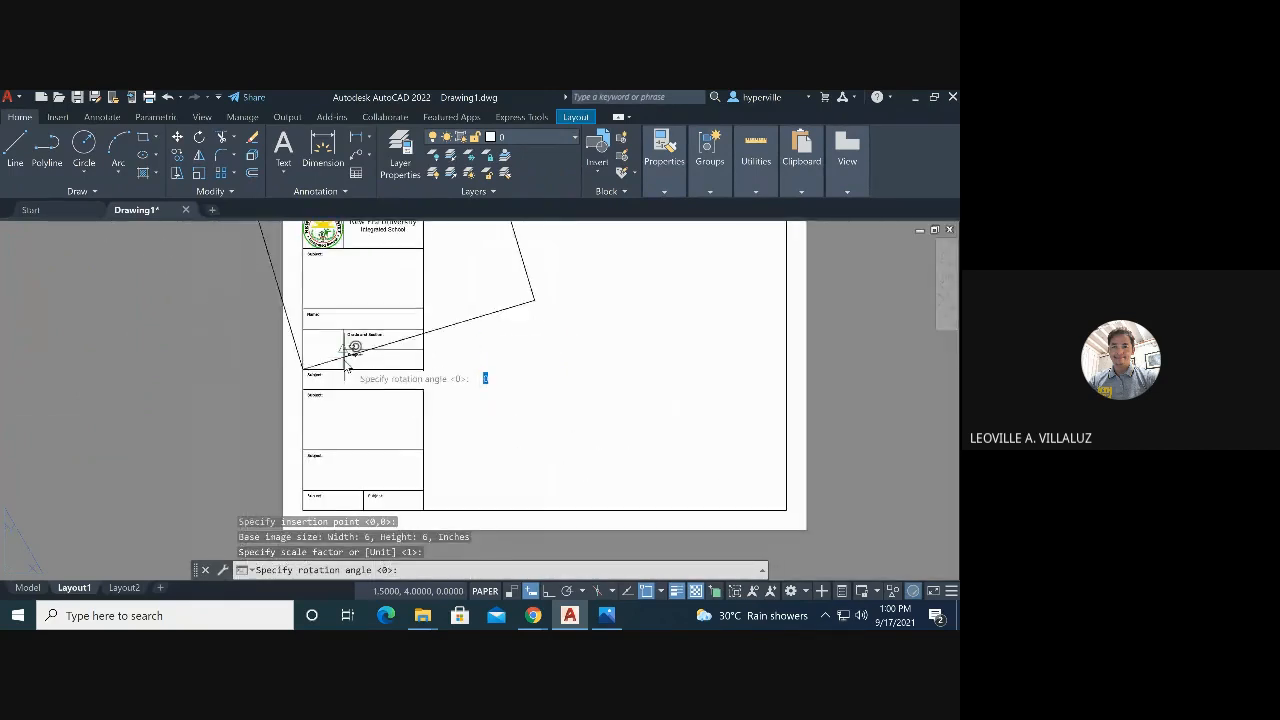
key(Return)
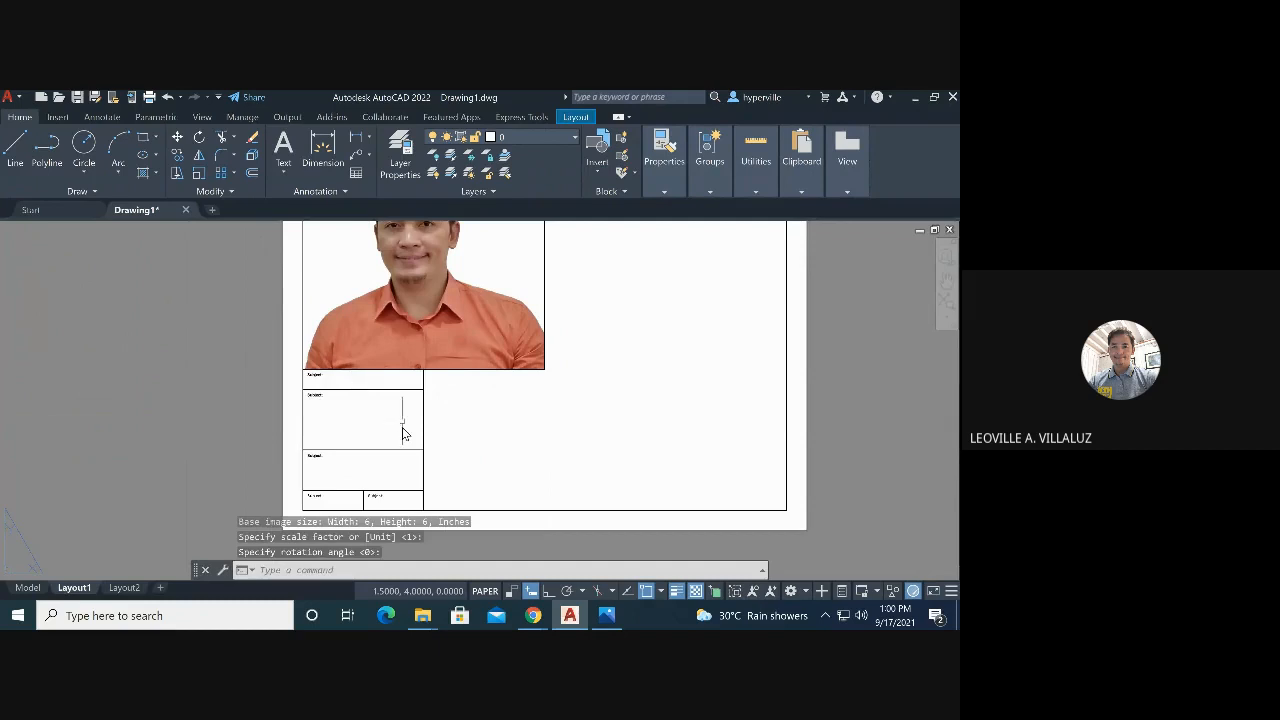
Shrink the pasted photo from its upper-right corner to slightly smaller than the picture cell beside "Grade and Section:"
scroll(402, 433, down, 4)
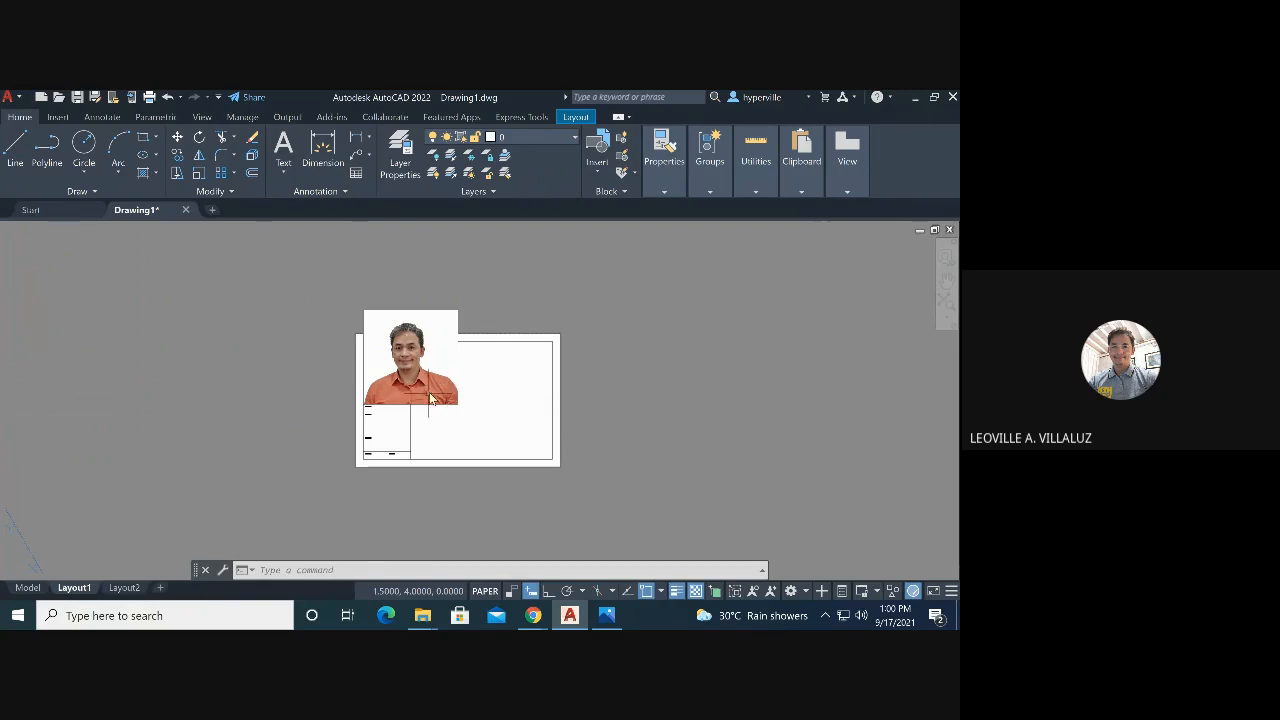
scroll(439, 325, up, 2)
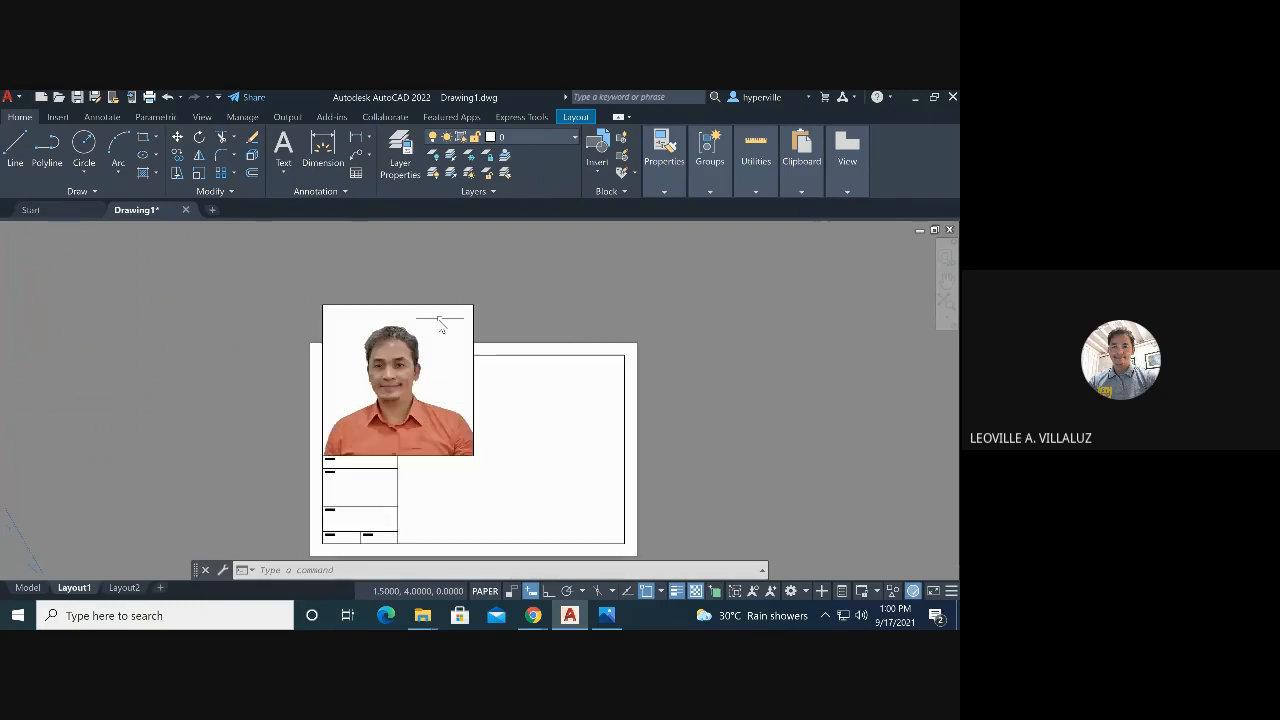
scroll(361, 320, down, 4)
scroll(390, 335, up, 4)
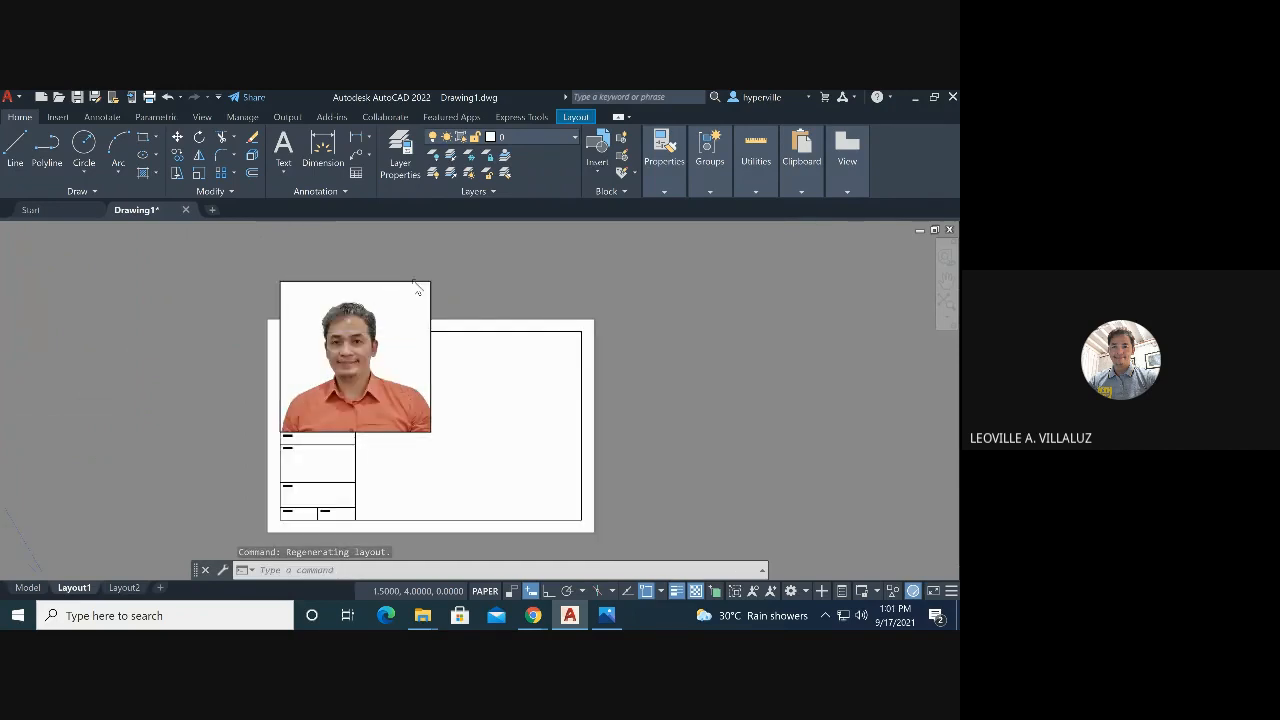
click(418, 288)
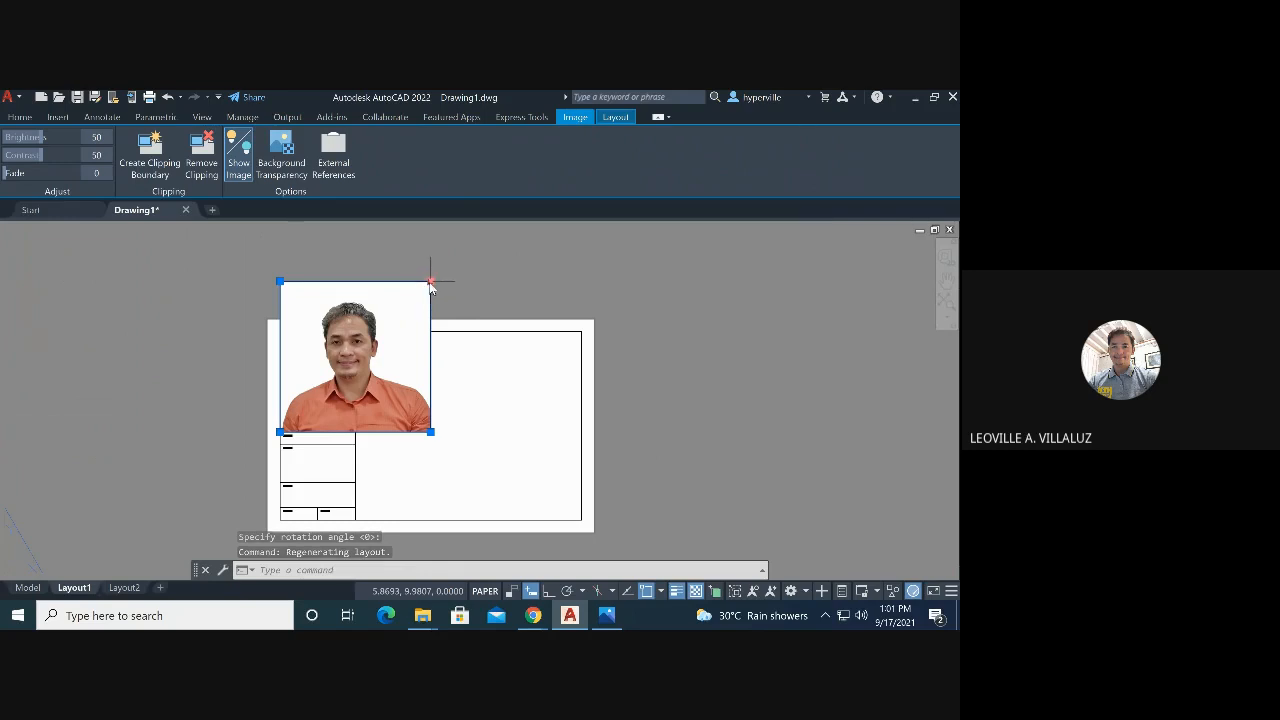
click(431, 282)
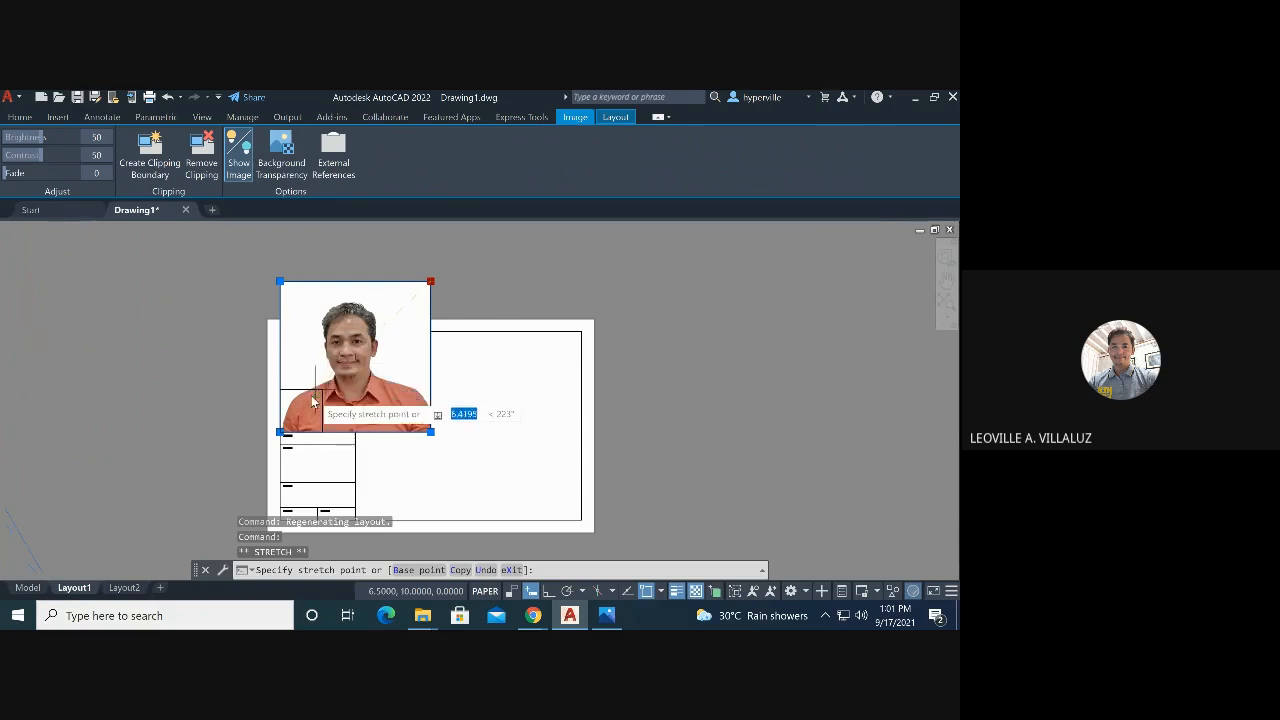
scroll(305, 427, up, 5)
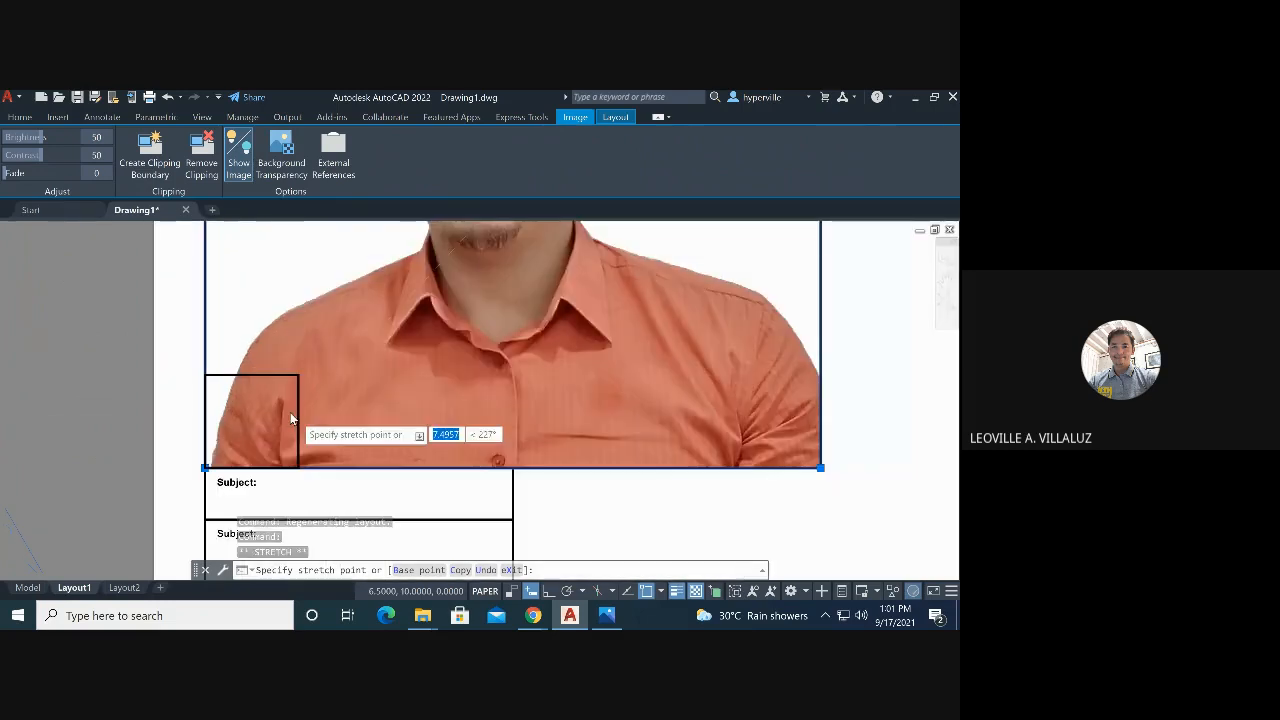
click(298, 375)
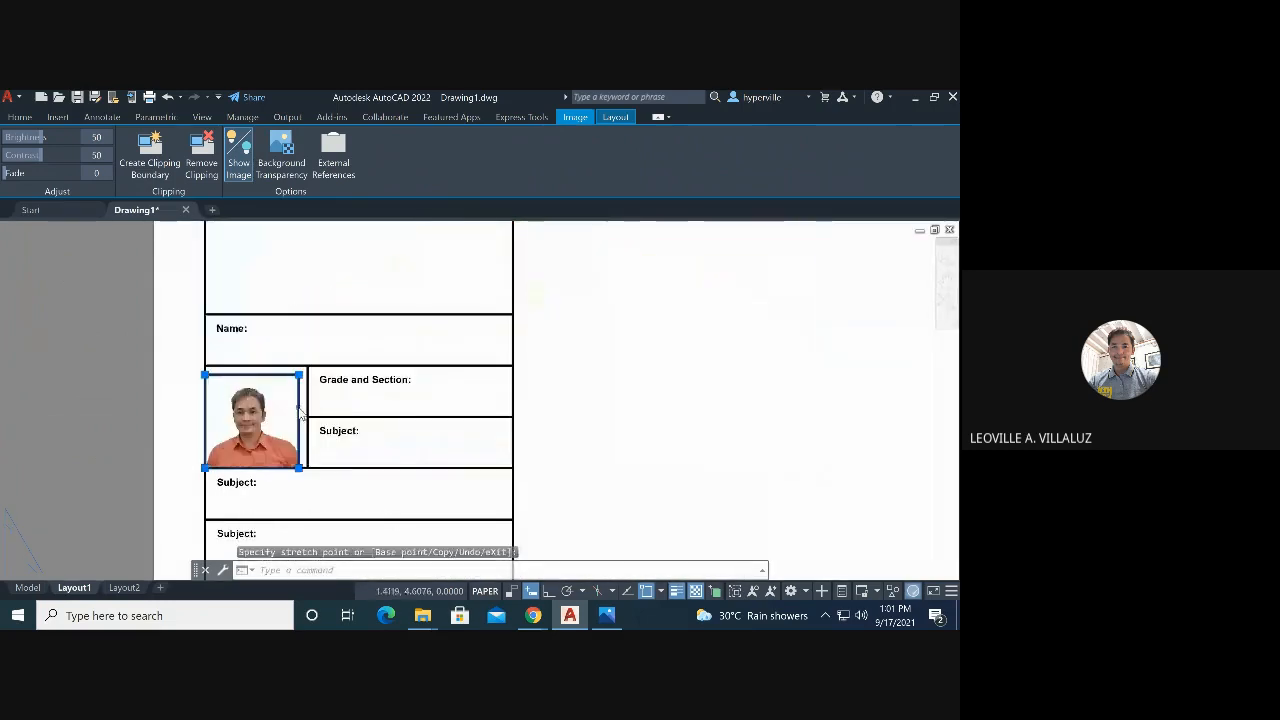
Stretch the photo's upper-right corner to the picture cell's upper-right corner so the photo fills the cell, and deselect it
click(298, 375)
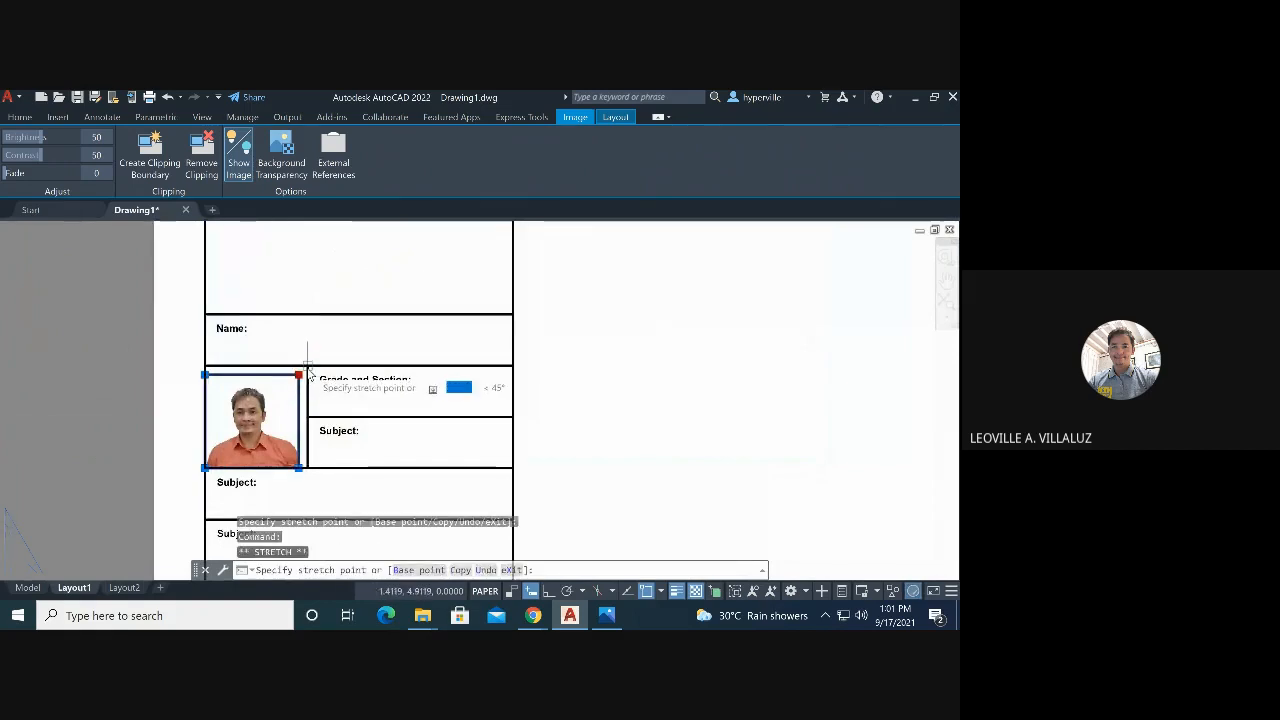
click(308, 367)
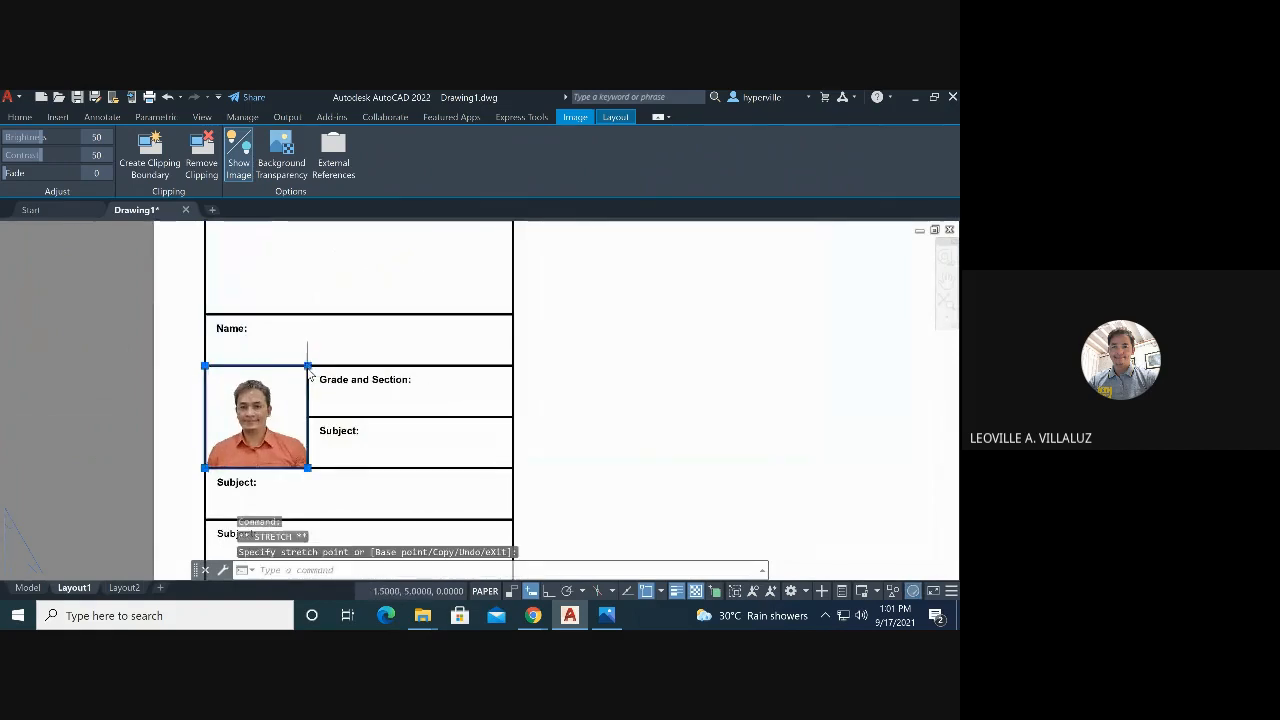
click(585, 405)
key(Escape)
key(Escape)
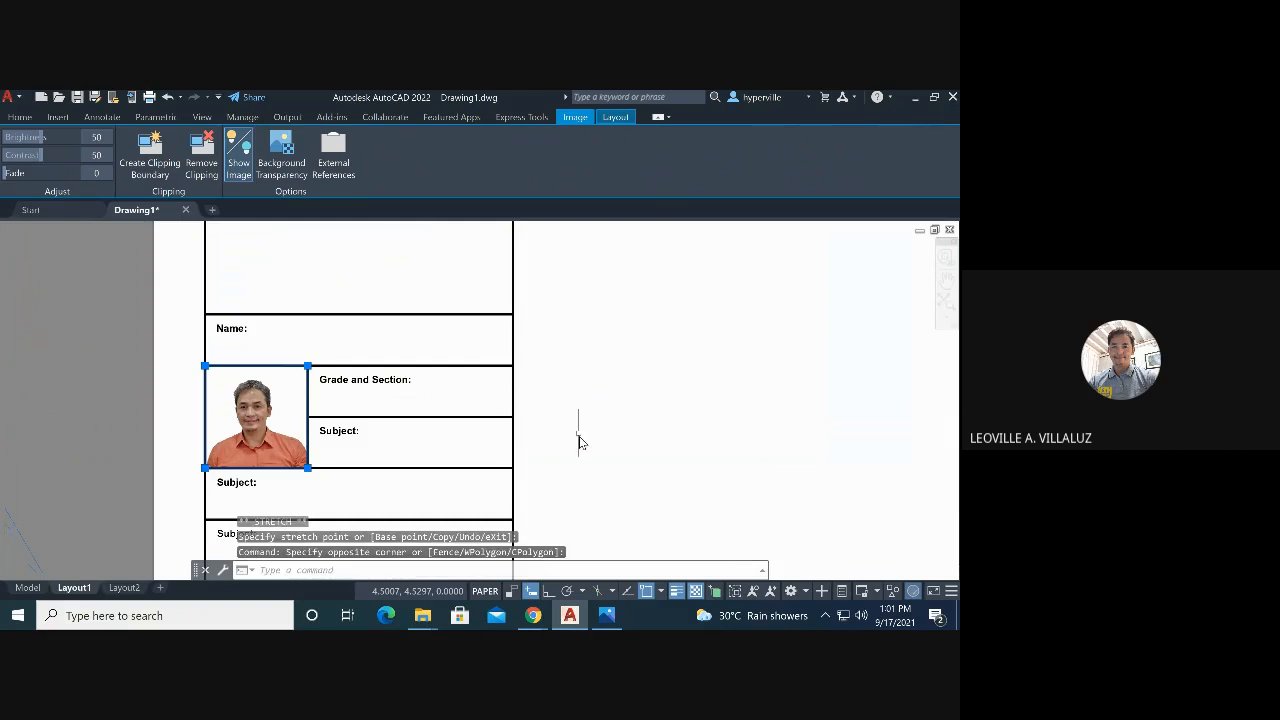
Zoom the layout with the All option to check the whole sheet and its title block
scroll(365, 413, down, 6)
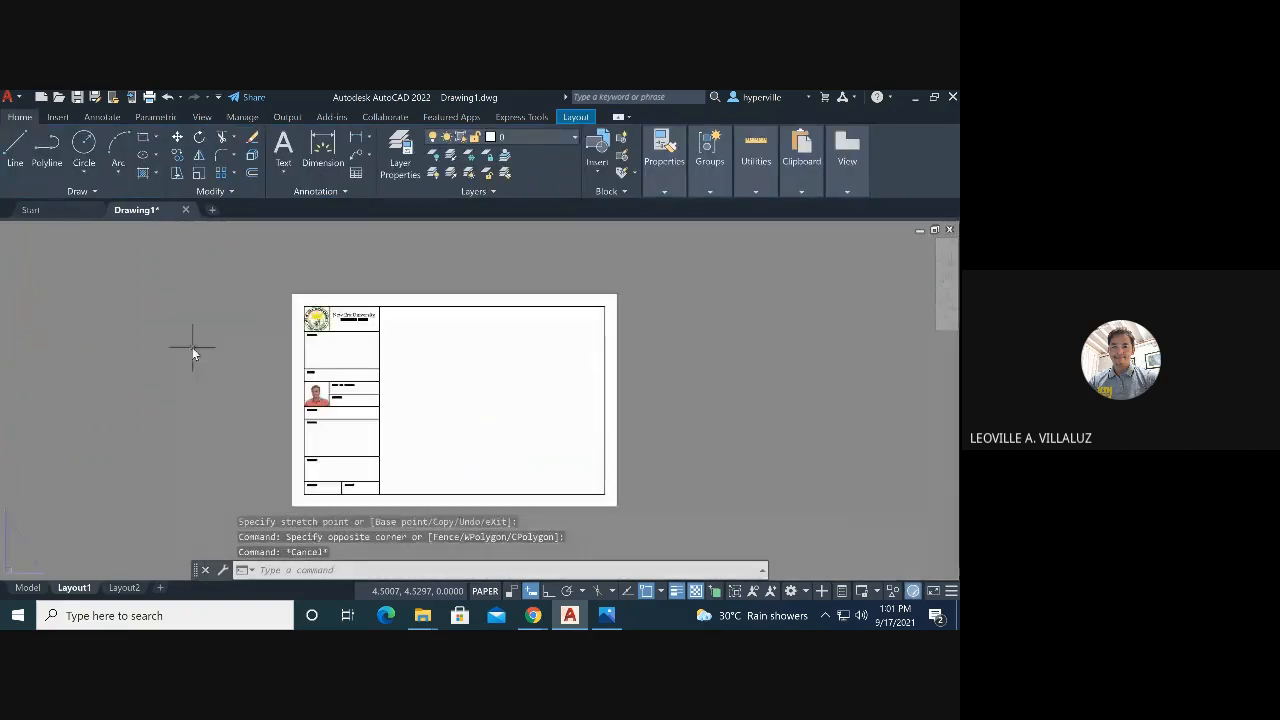
scroll(283, 386, up, 2)
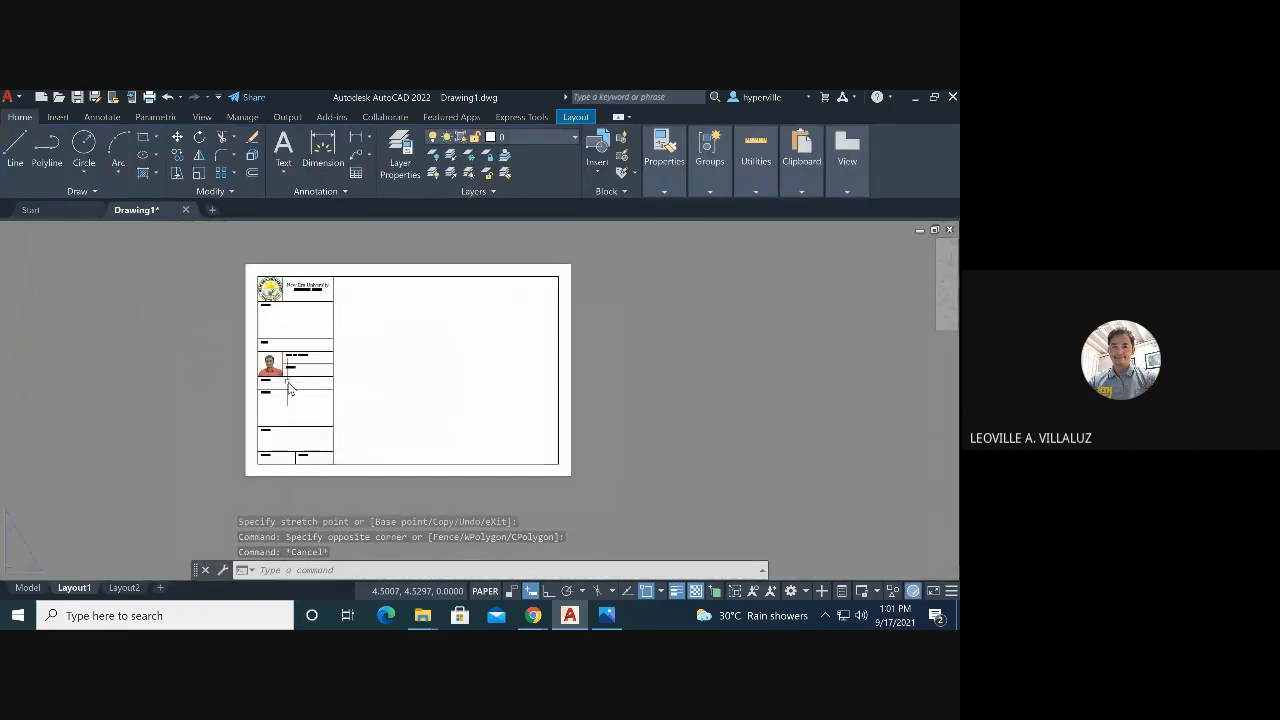
scroll(290, 385, up, 2)
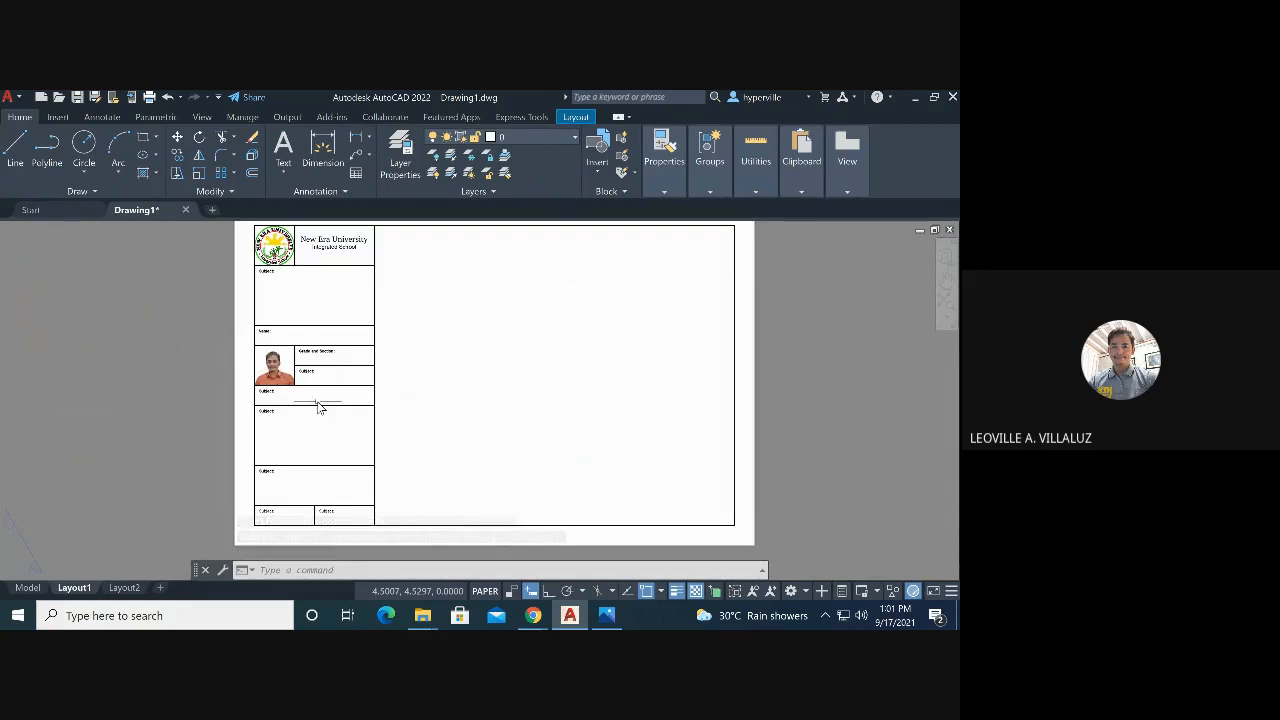
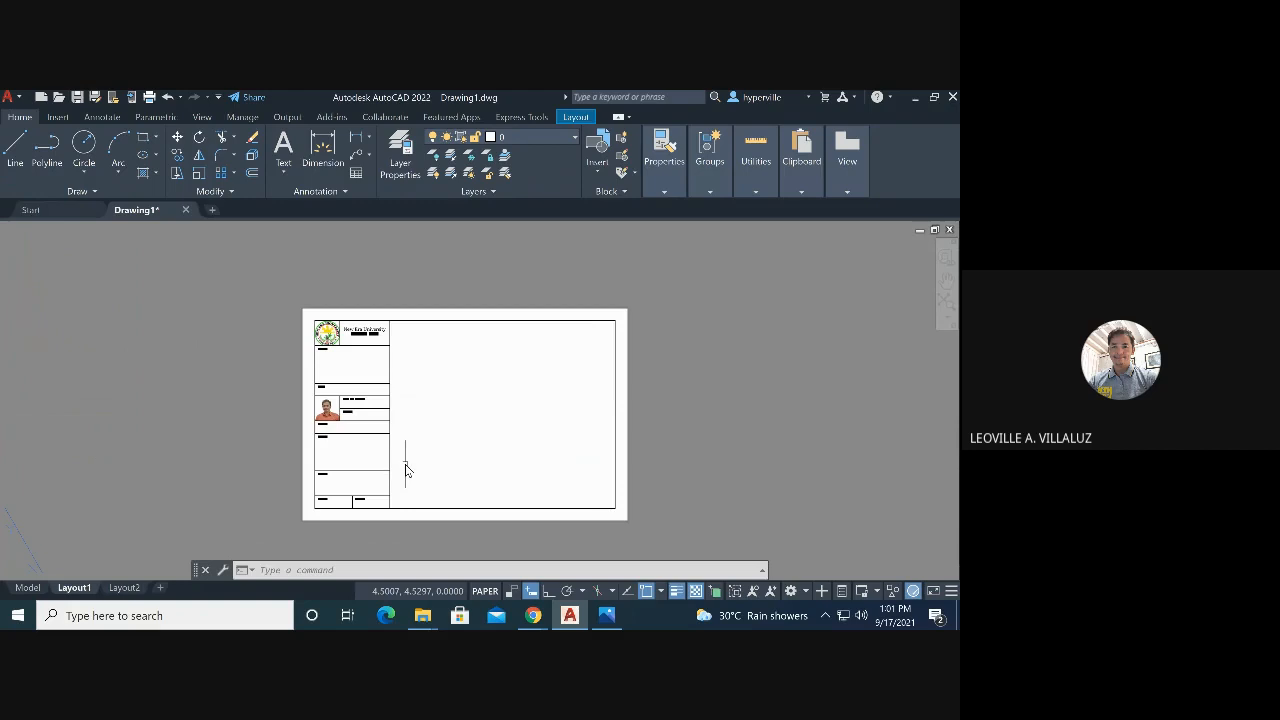
text(z)
key(Return)
text(a)
key(Return)
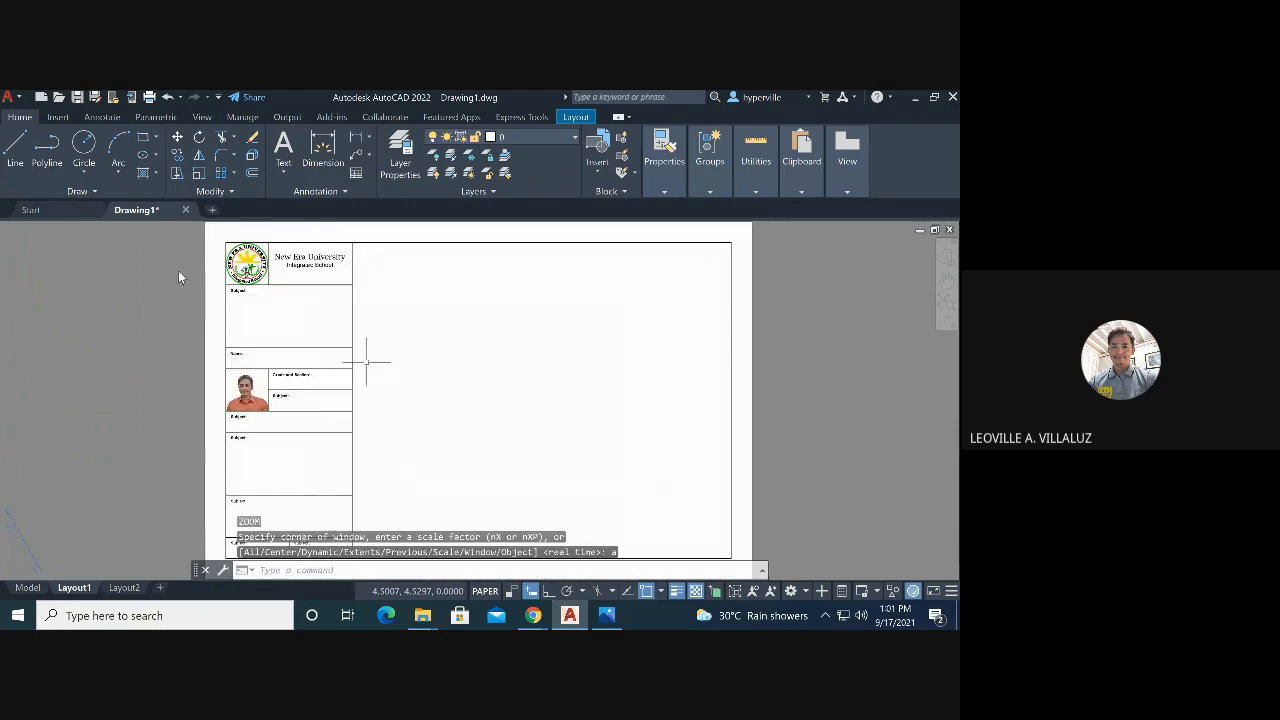
Start saving the drawing with file type AutoCAD Drawing Template (*.dwt) and choose the Desktop as the location
click(8, 96)
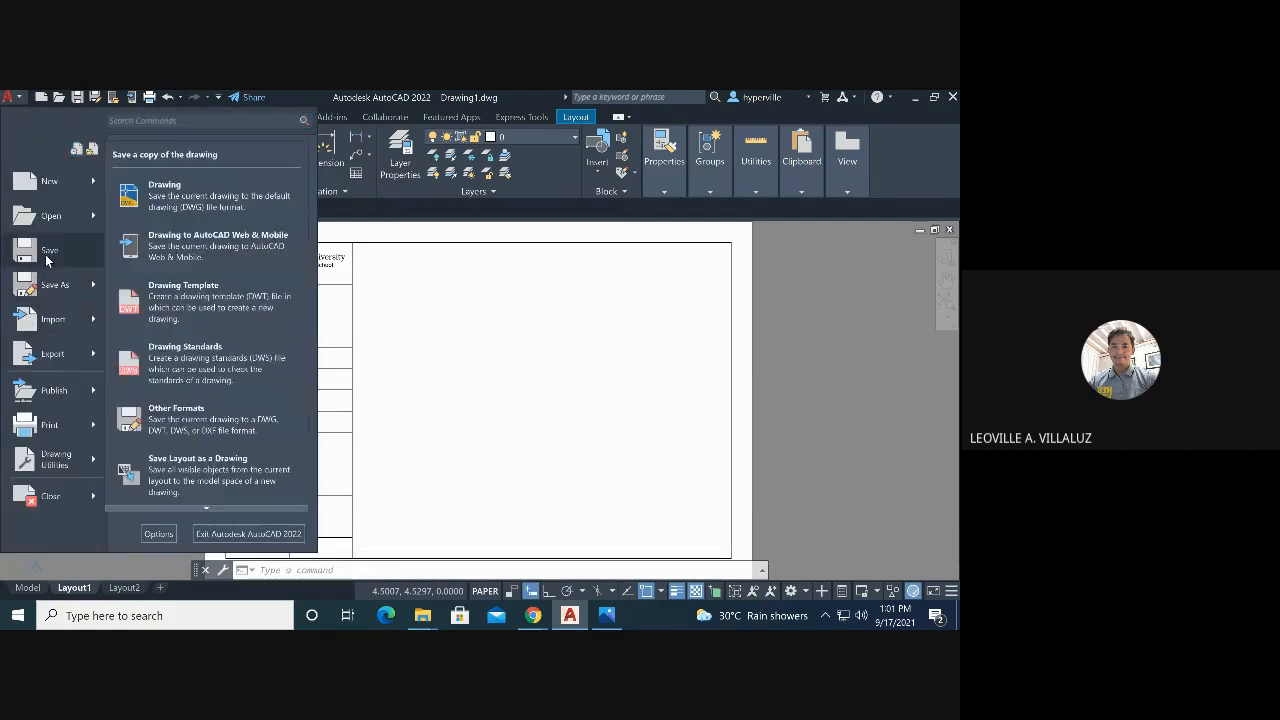
click(45, 254)
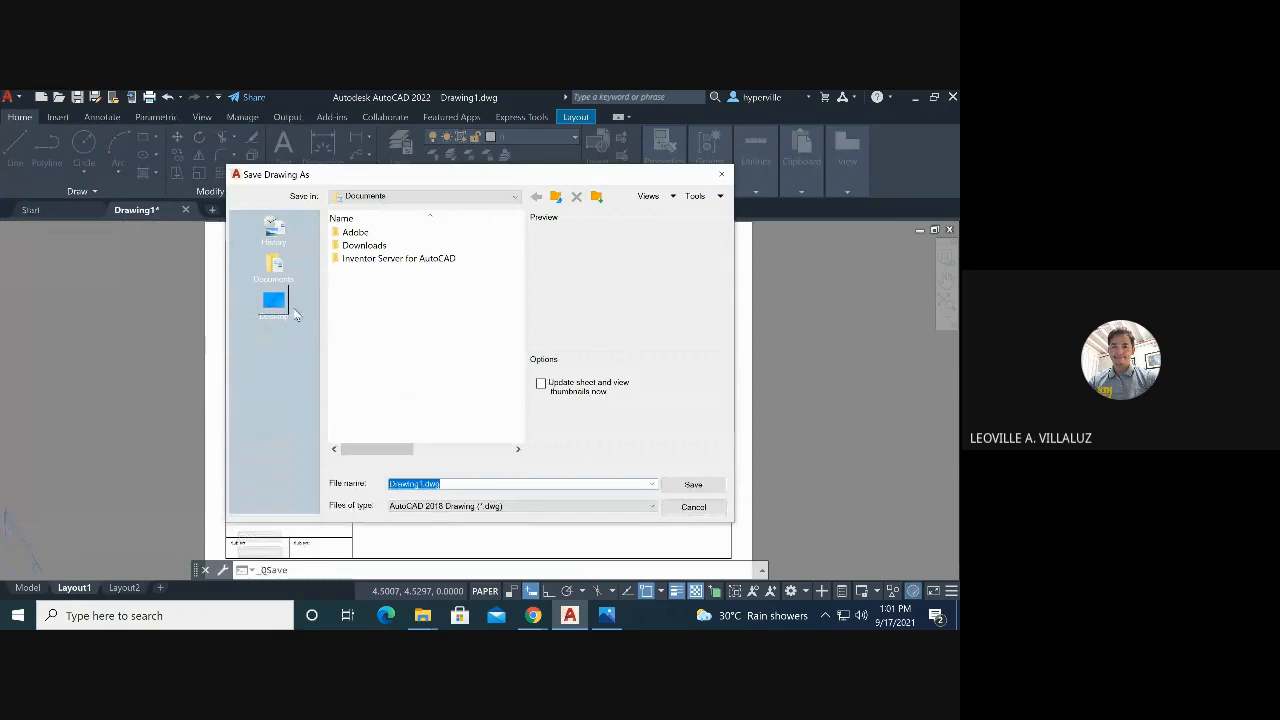
click(278, 305)
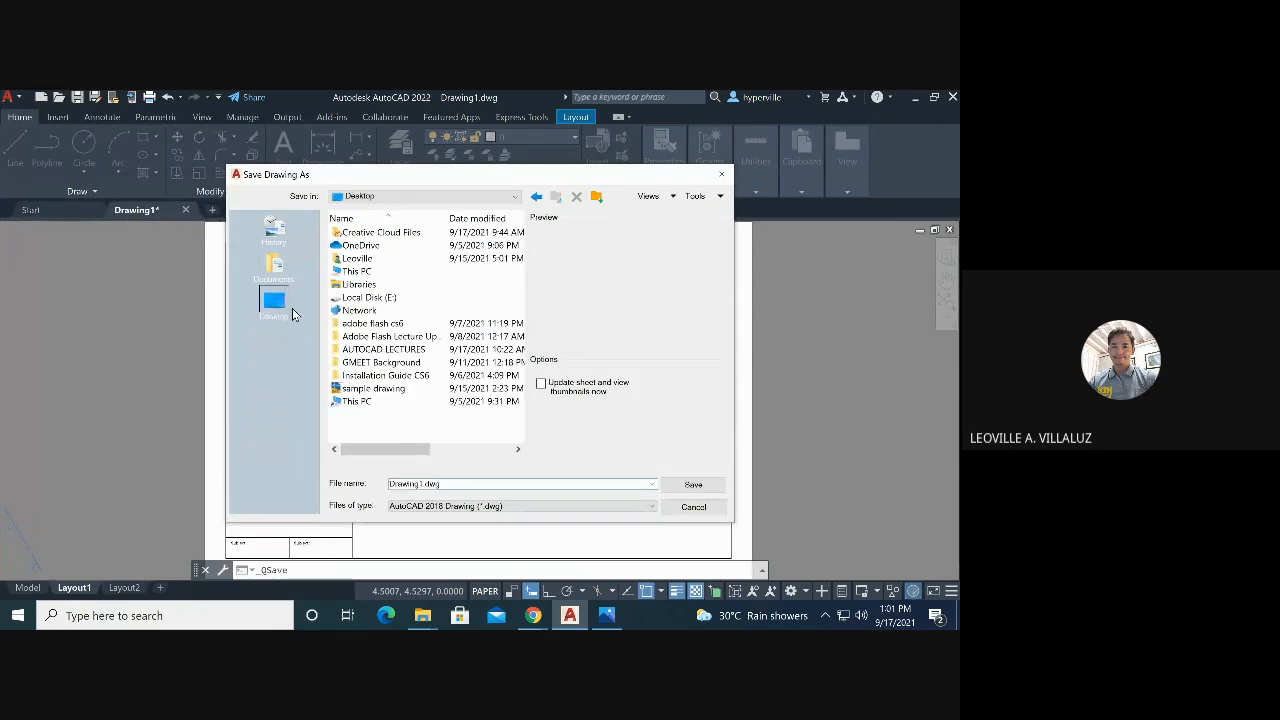
click(464, 508)
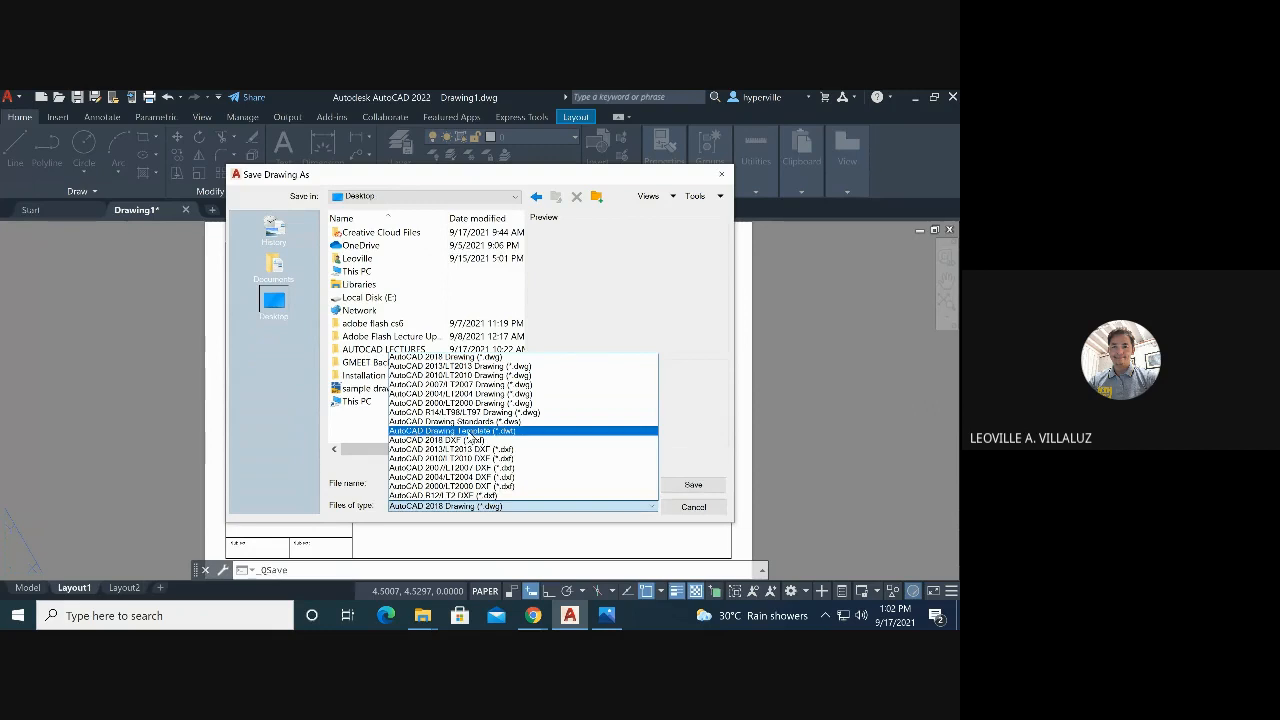
click(470, 432)
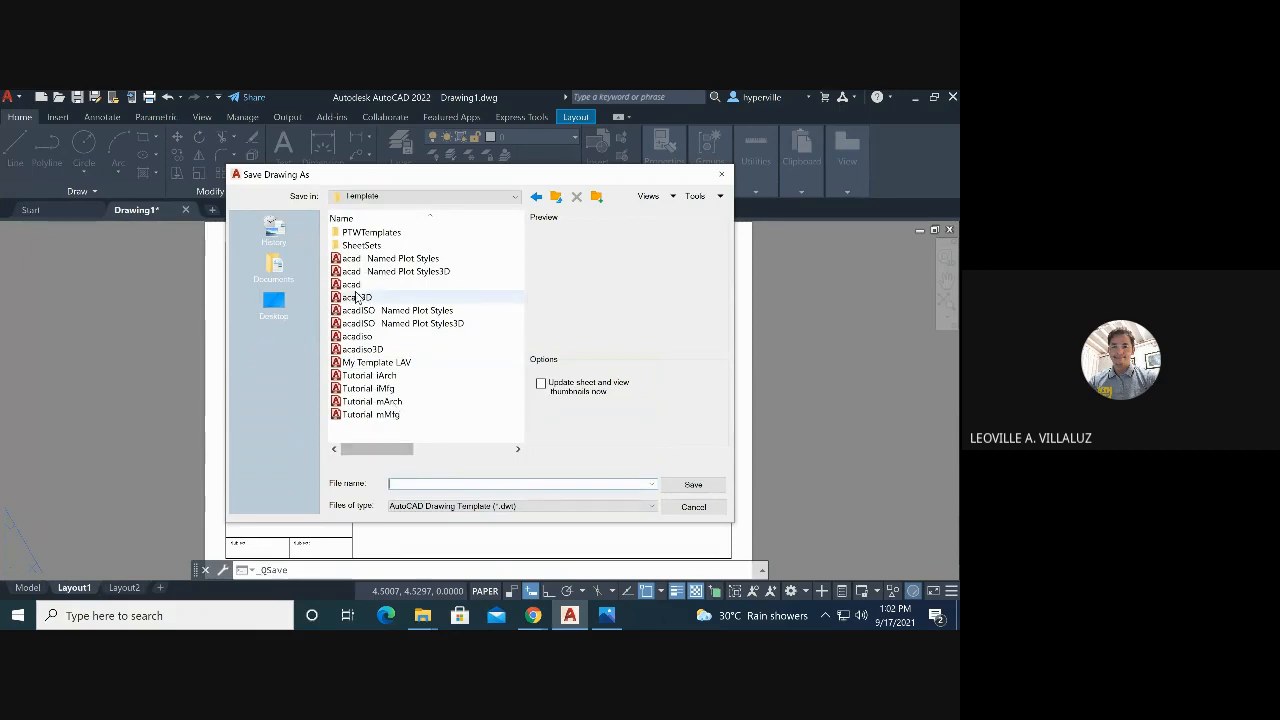
click(273, 302)
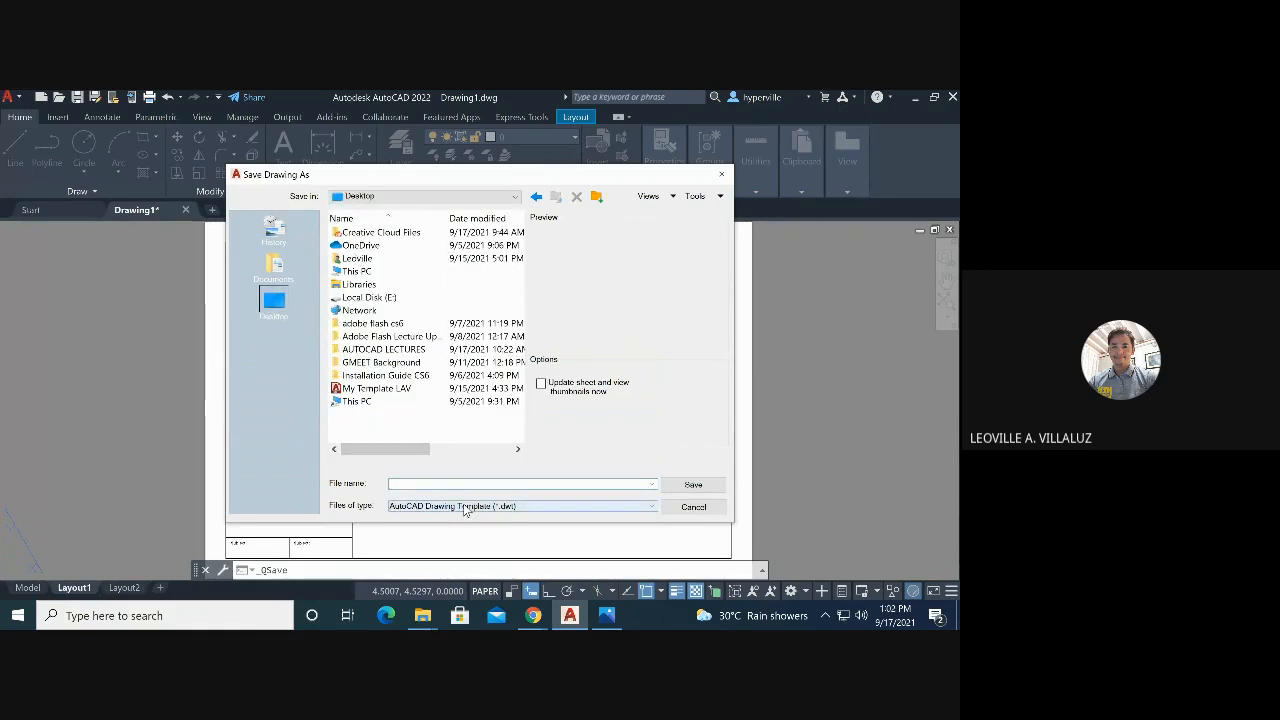
Save the template under the name "My template LAV" and accept the default template options
text(My te)
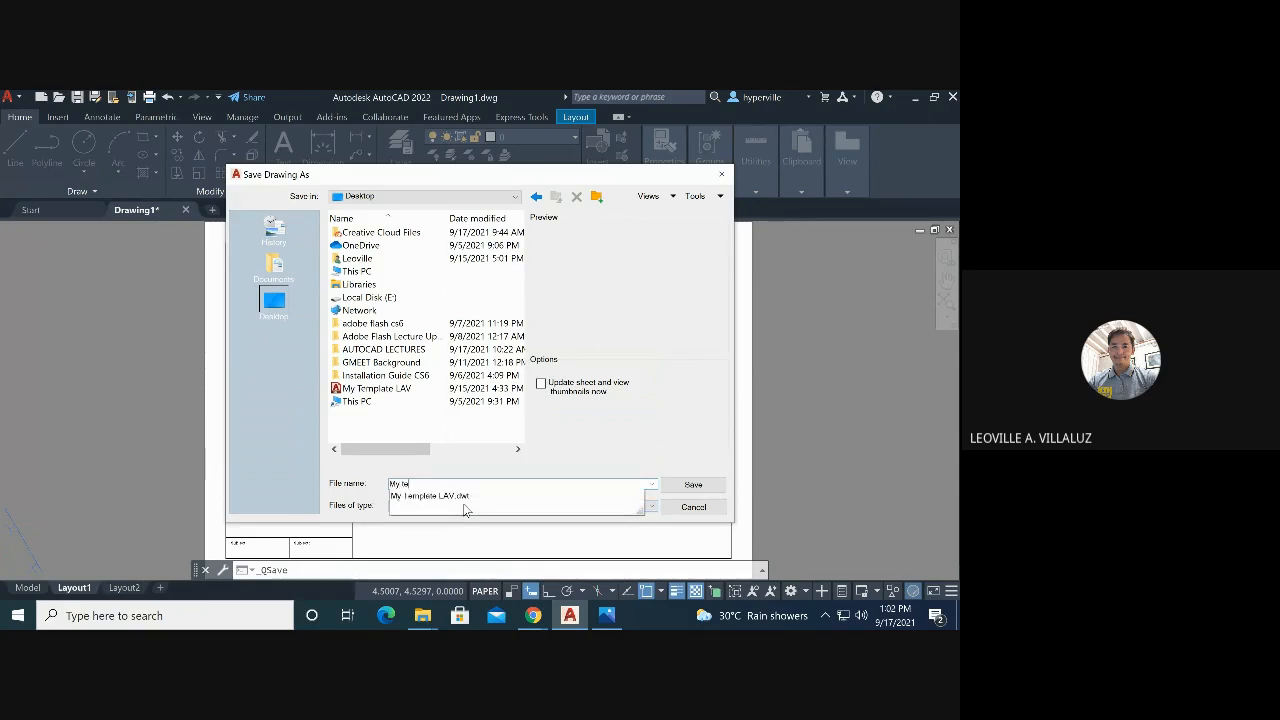
text(mplate LAV)
click(690, 485)
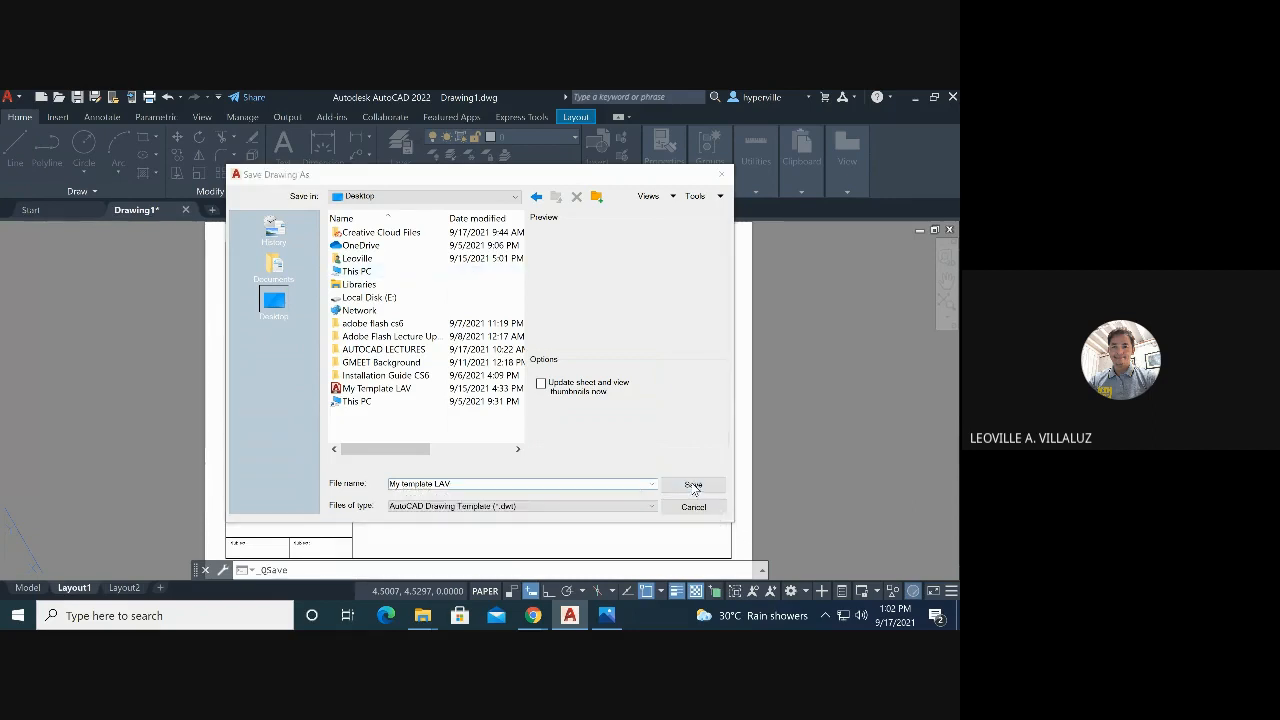
click(484, 387)
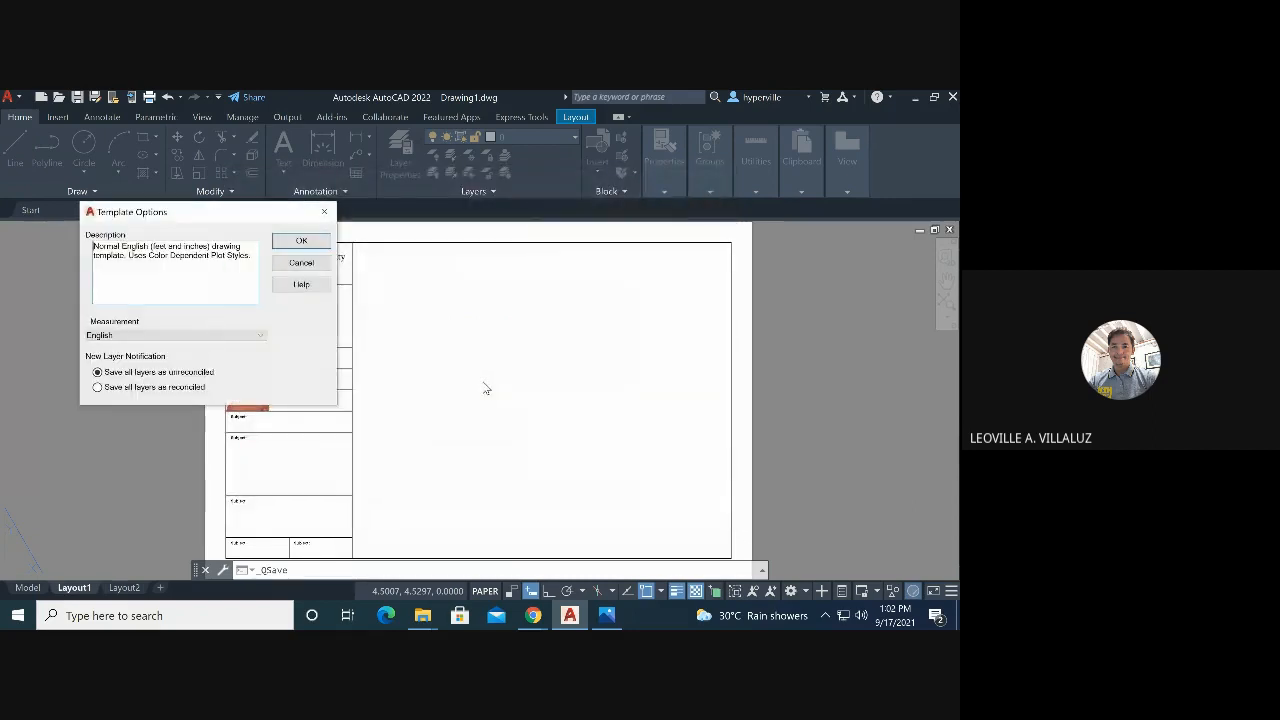
click(310, 244)
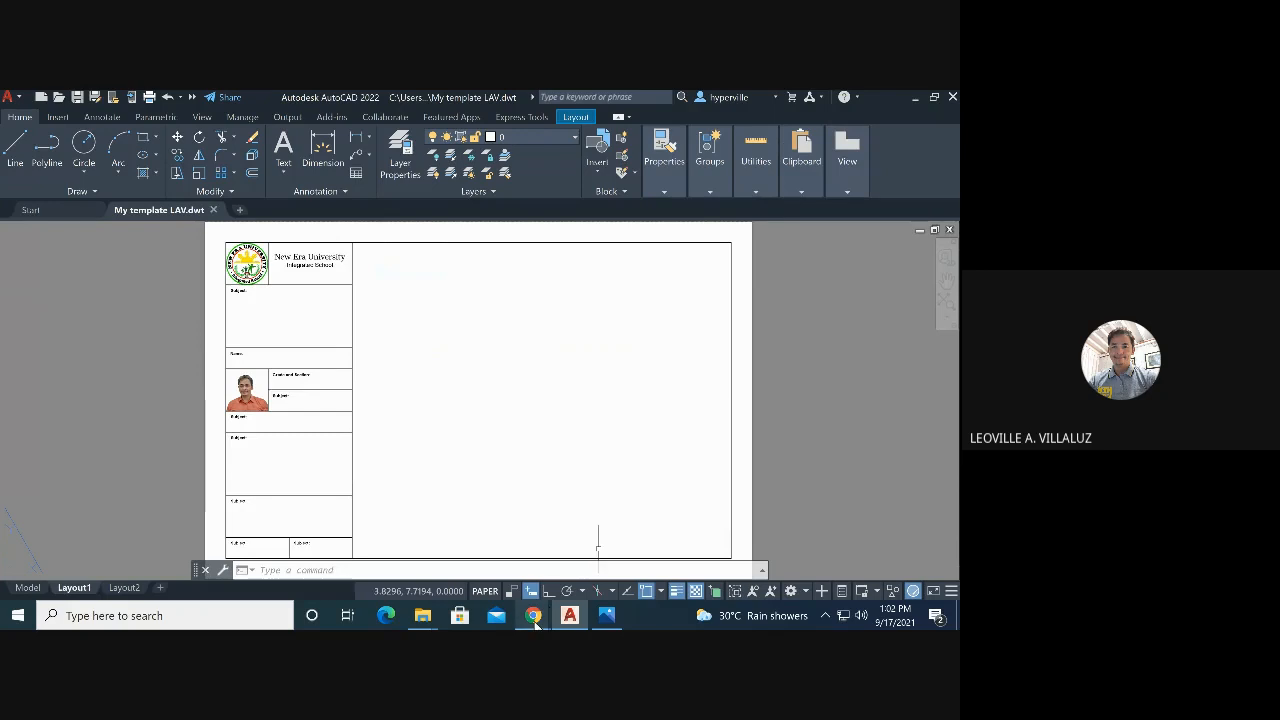
Switch to the Google Meet call in Chrome and request to stop recording the meeting
mouse_move(535, 620)
click(608, 550)
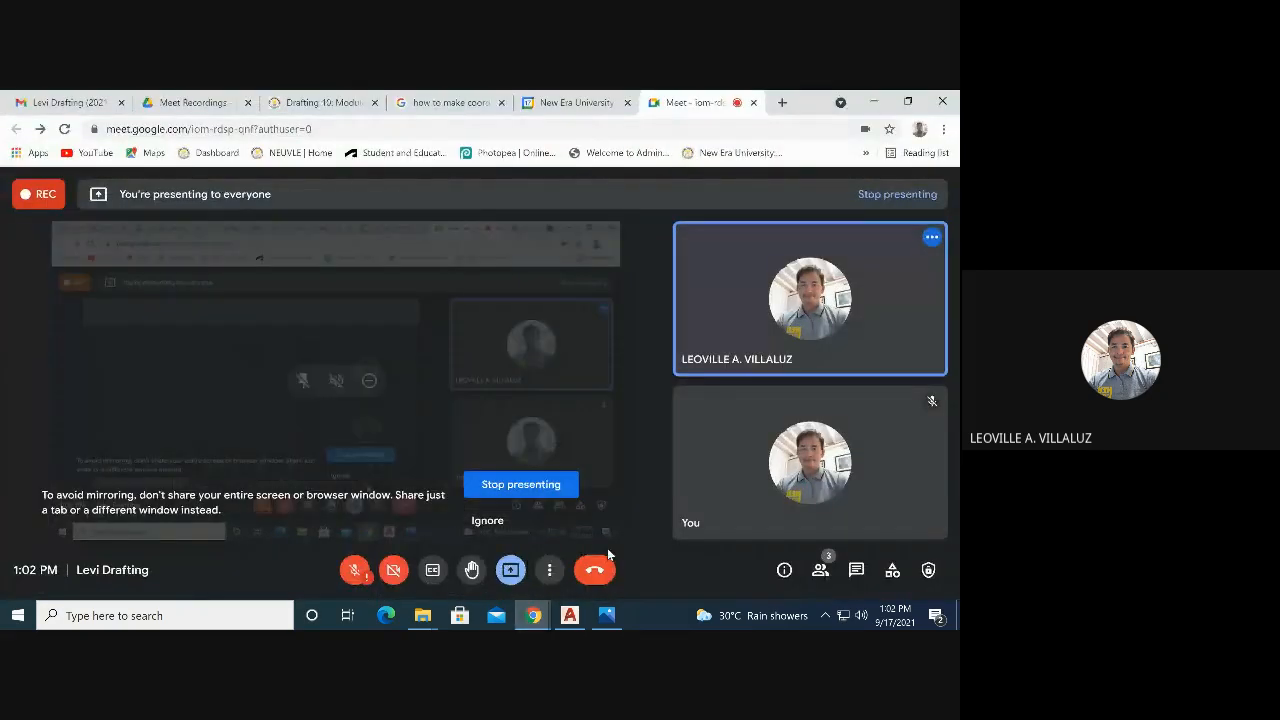
click(549, 570)
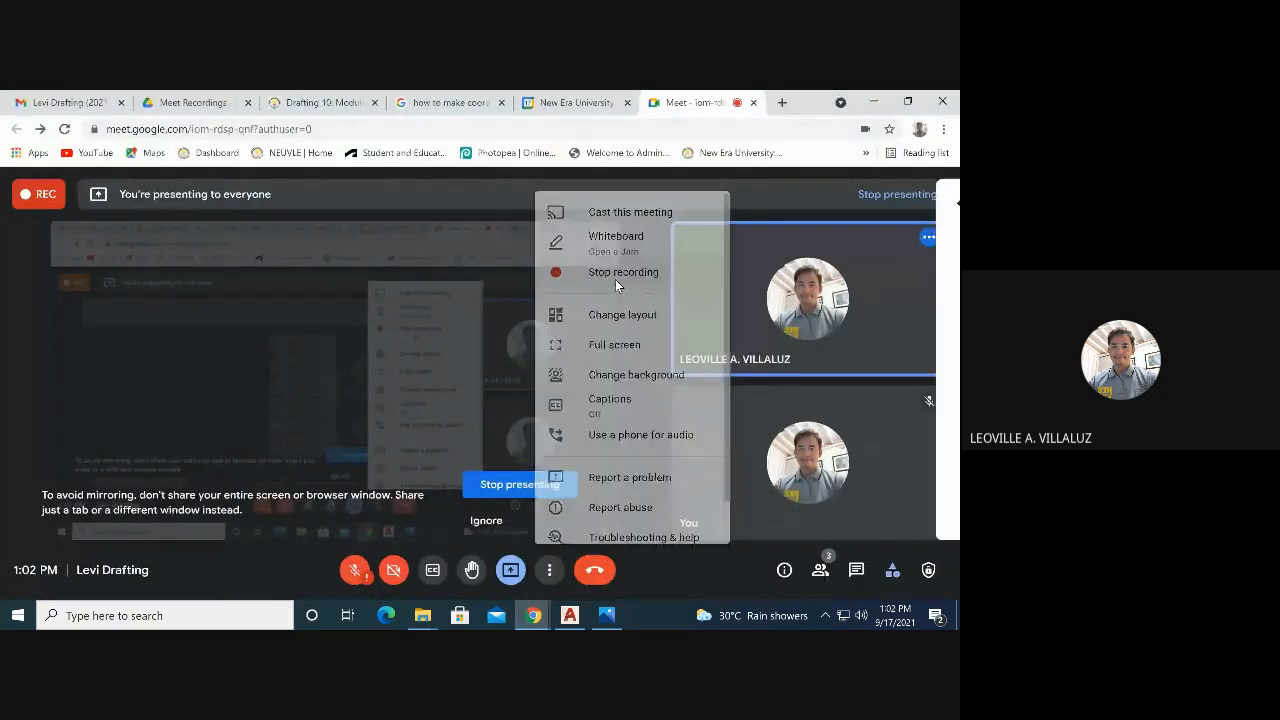
click(615, 285)
click(809, 512)
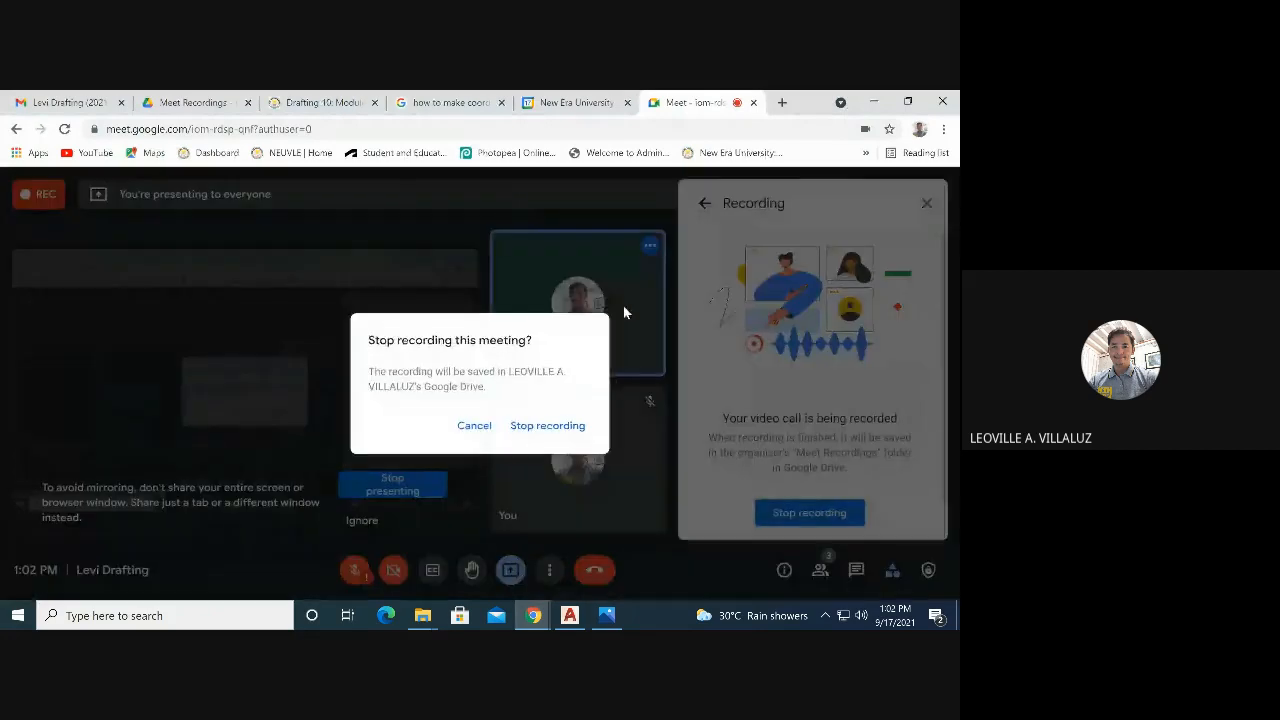